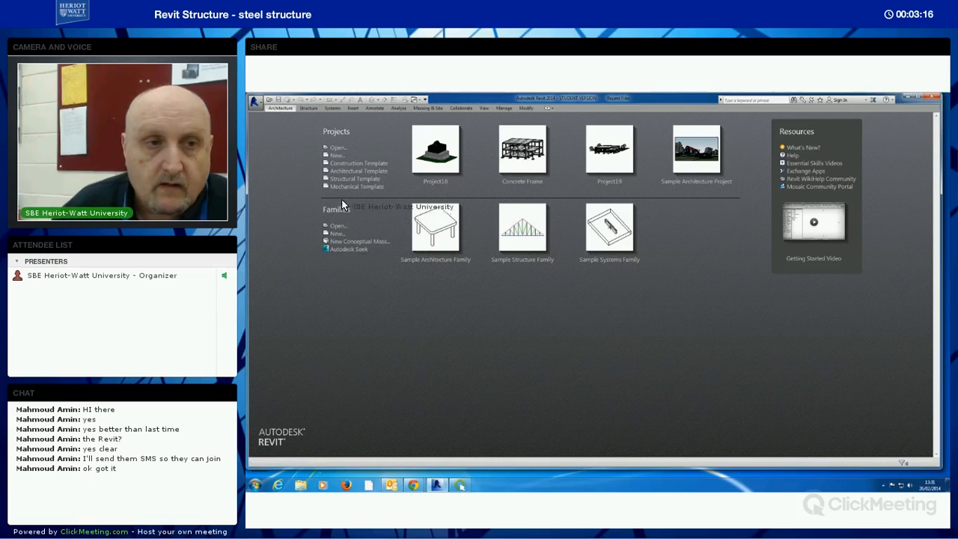
# - Create a new project from the Structural Template and open the Level 1 structural plan
pyautogui.click(349, 179)
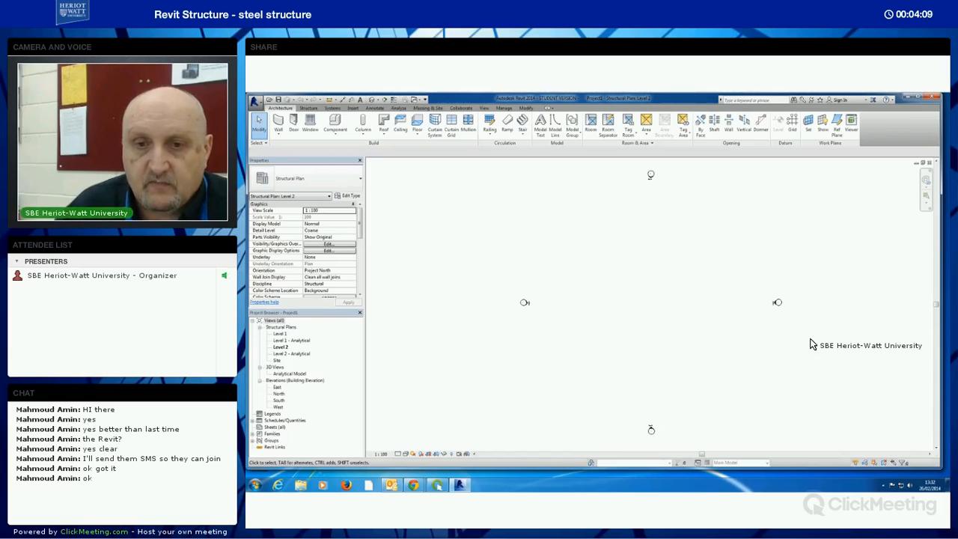
pyautogui.scroll(-1, 812, 344)
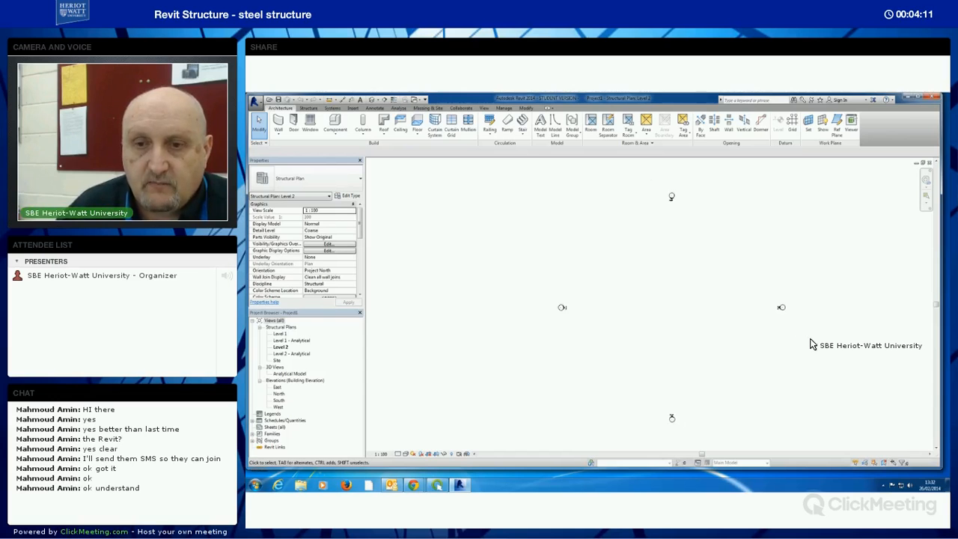
pyautogui.scroll(-1, 812, 345)
pyautogui.moveTo(812, 343); pyautogui.dragTo(752, 338, button='middle')
pyautogui.scroll(-1, 741, 333)
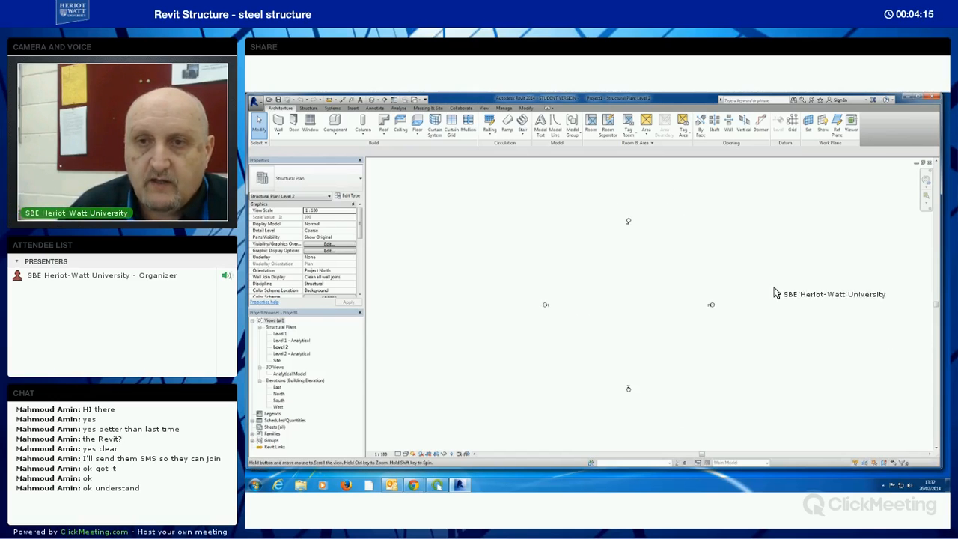
pyautogui.doubleClick(279, 333)
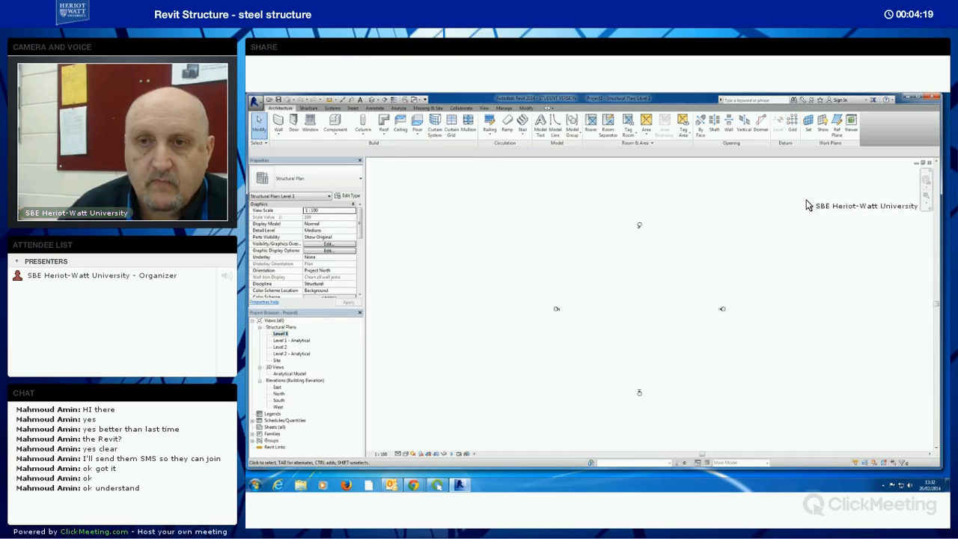
# - Draw the first three vertical grid lines from west to east, aligned at both ends and spaced 10000 mm apart
pyautogui.click(796, 131)
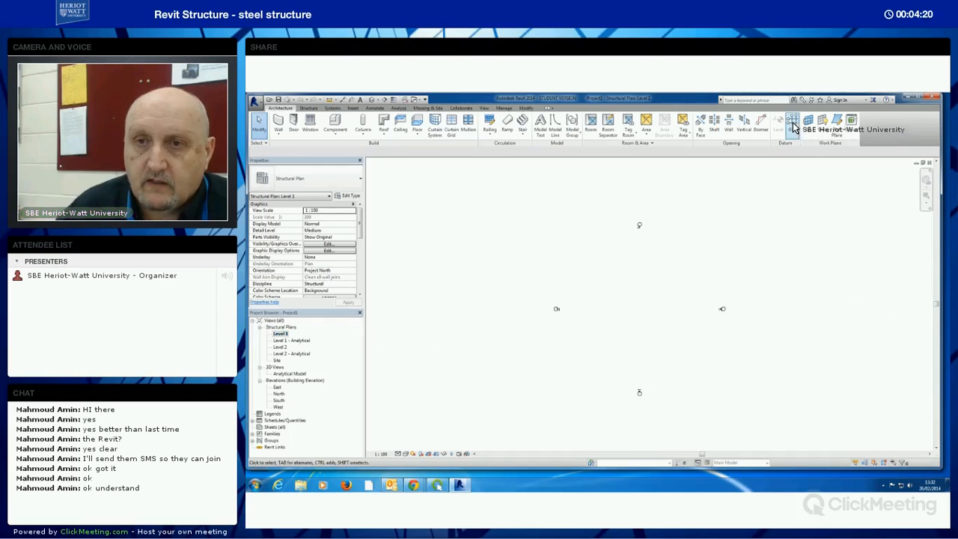
pyautogui.click(570, 248)
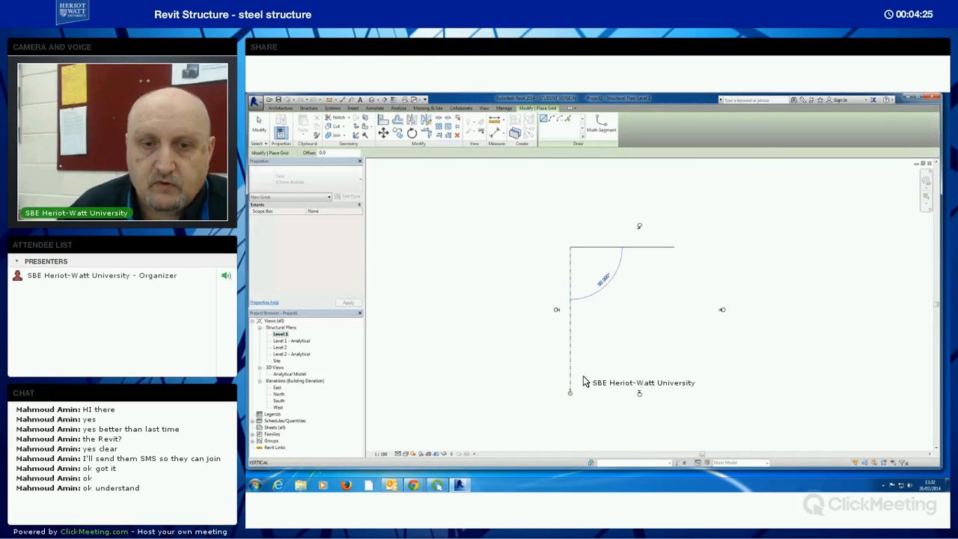
pyautogui.click(570, 399)
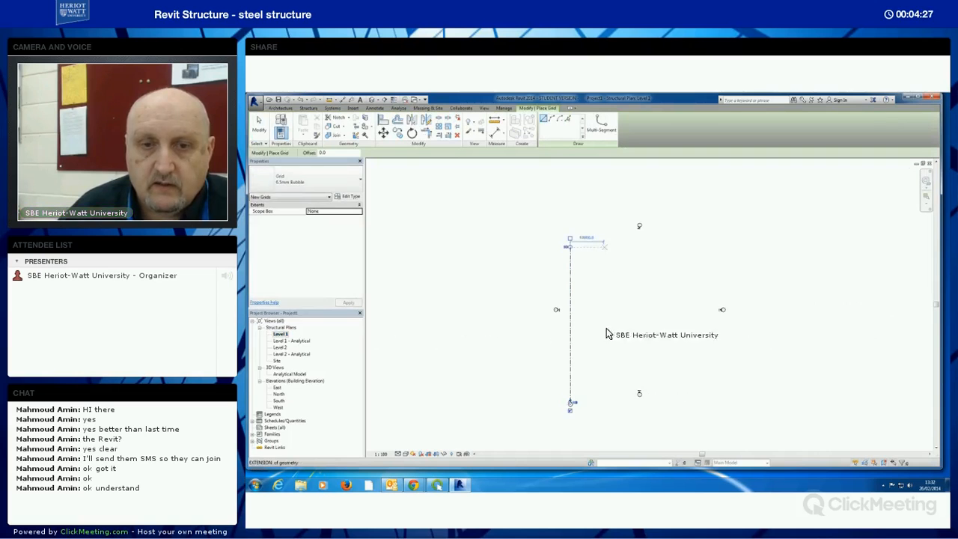
pyautogui.click(603, 403)
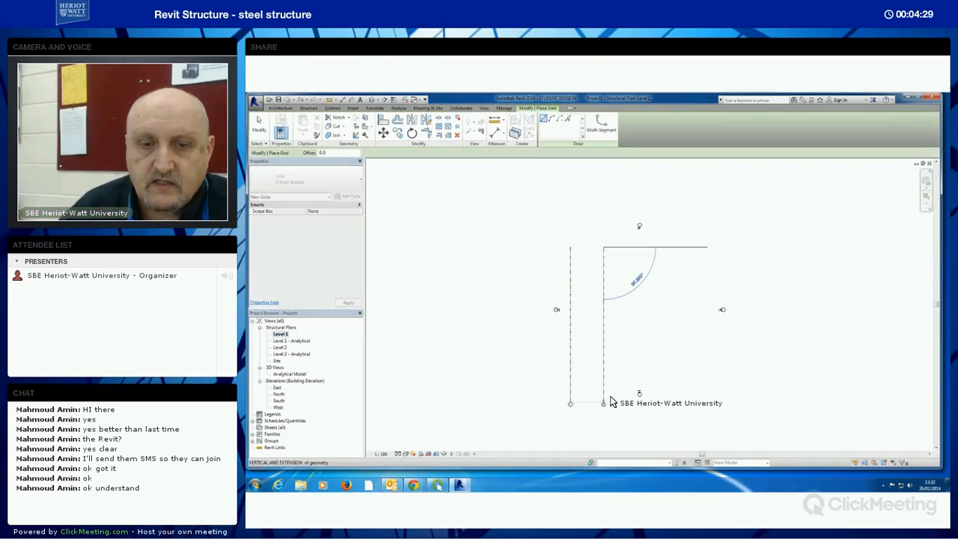
pyautogui.click(640, 254)
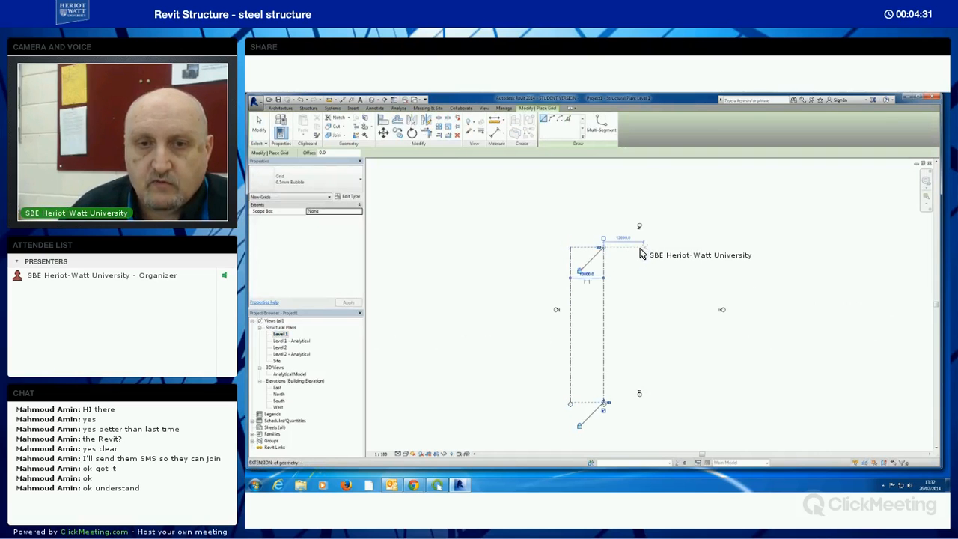
pyautogui.click(637, 249)
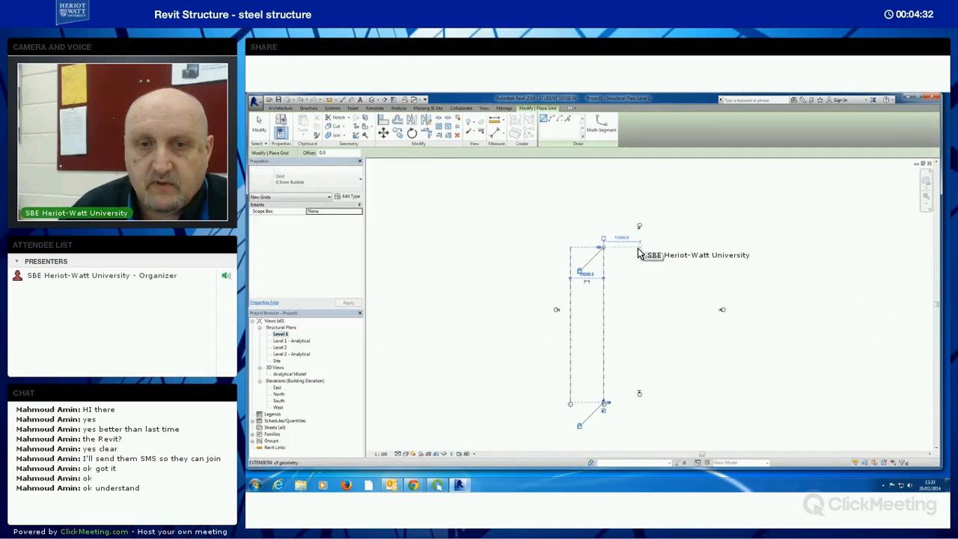
pyautogui.click(650, 397)
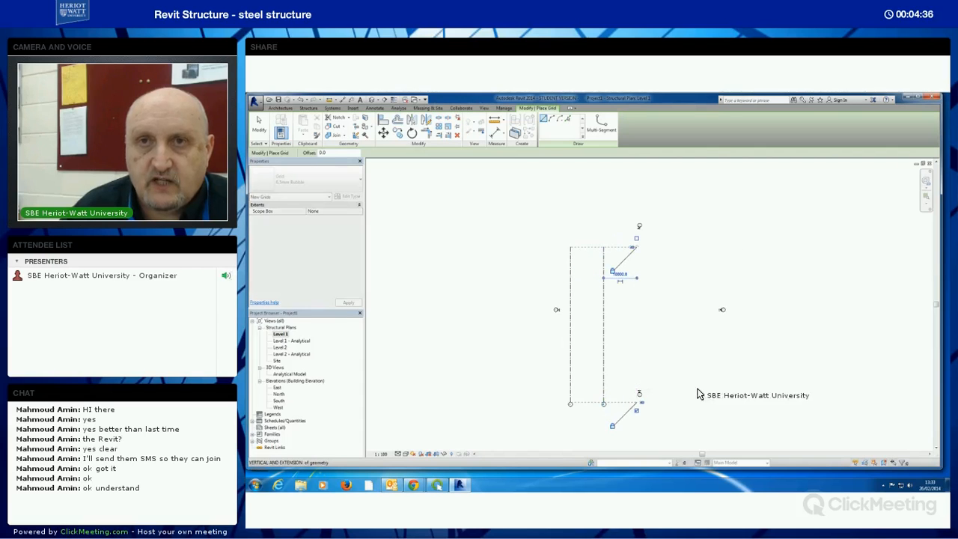
# - Add four more aligned vertical grid lines east of the third one at 10000 mm spacing and finish the Grid command
pyautogui.click(670, 251)
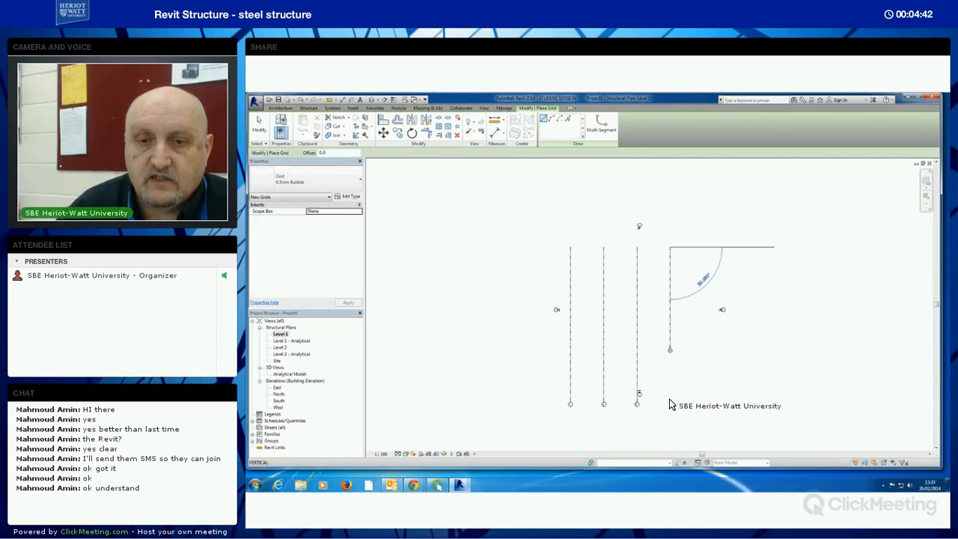
pyautogui.click(670, 402)
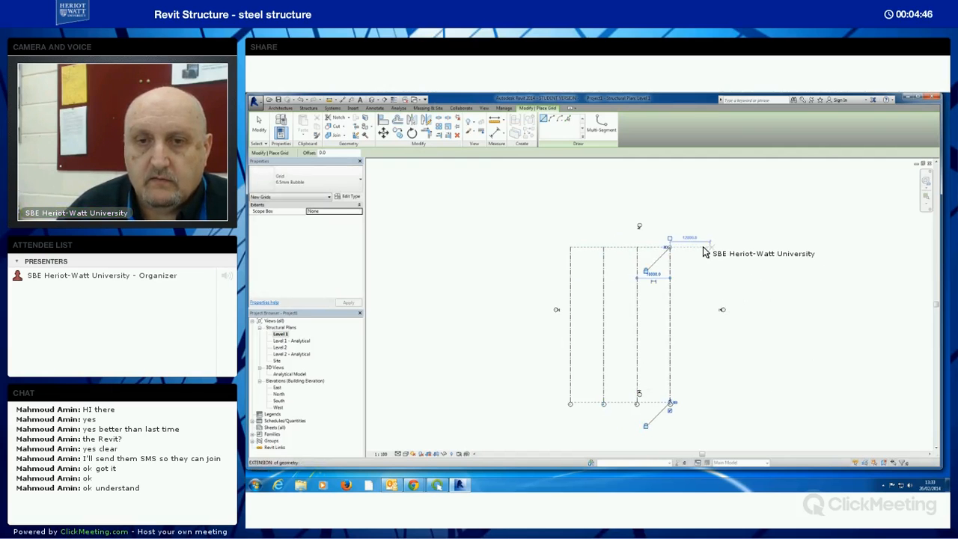
pyautogui.click(702, 248)
pyautogui.click(704, 402)
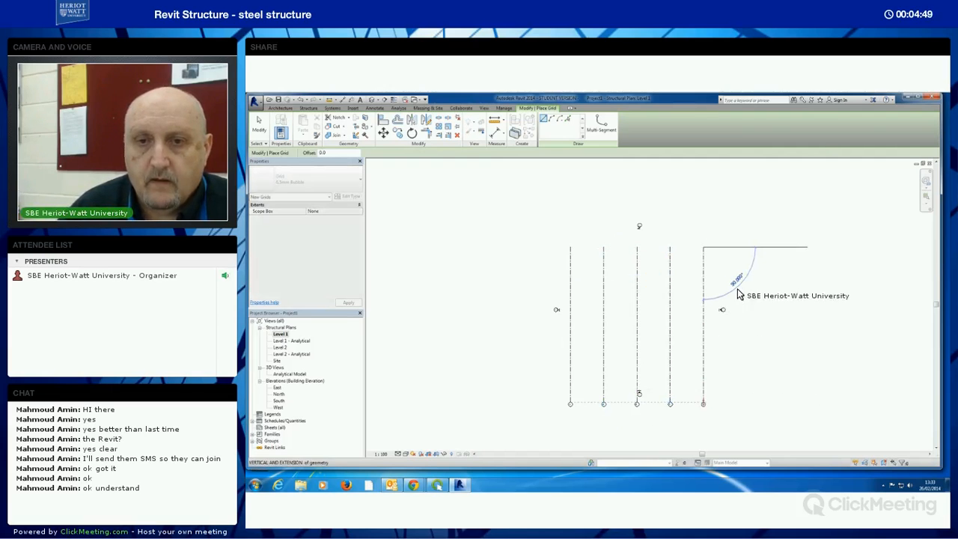
pyautogui.click(737, 247)
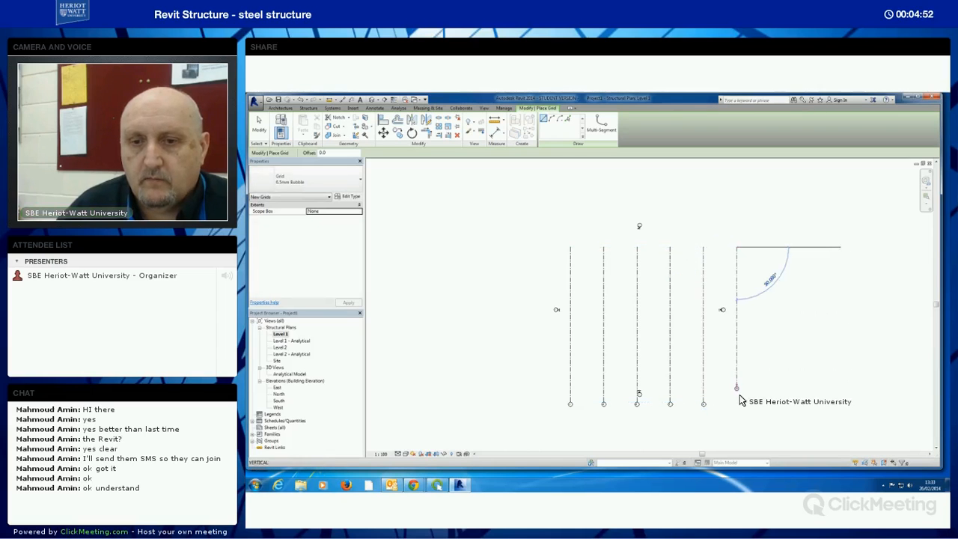
pyautogui.click(738, 404)
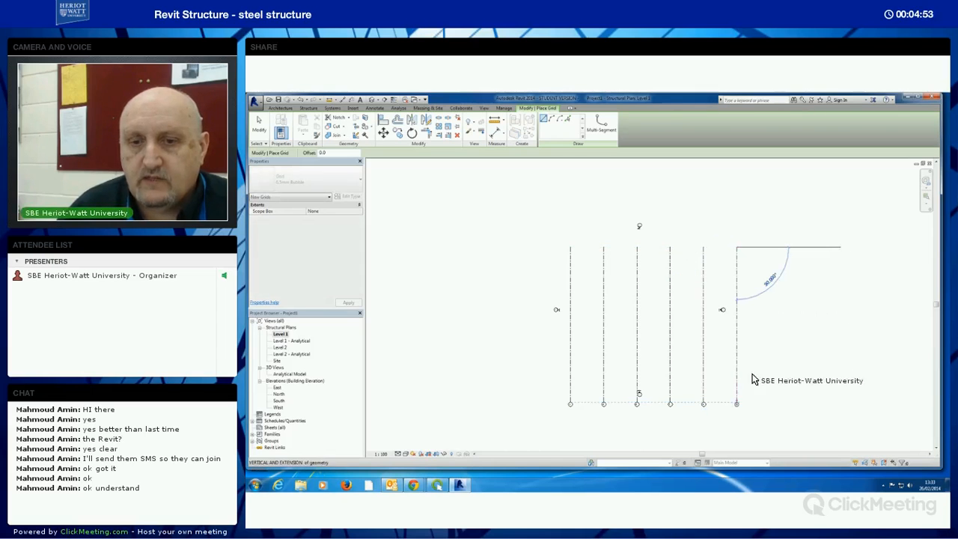
pyautogui.click(771, 248)
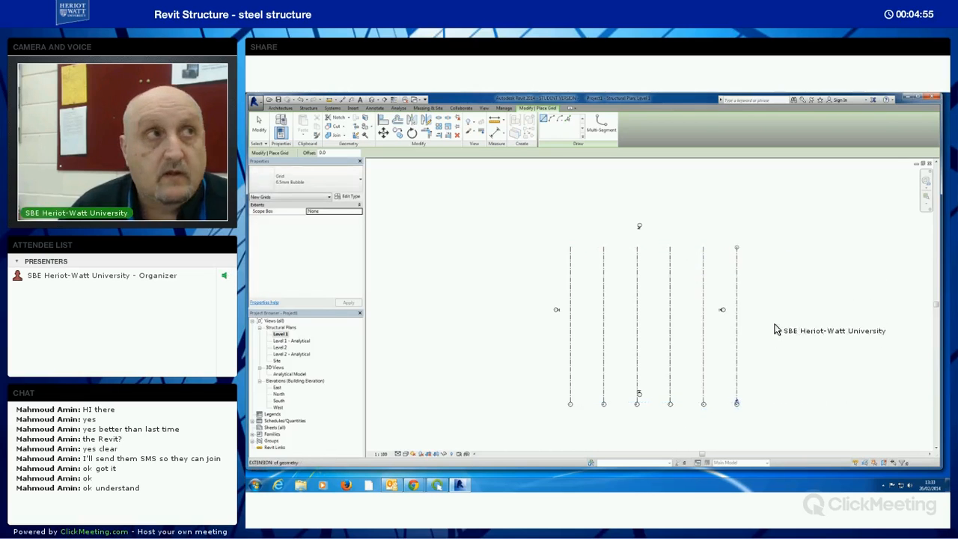
pyautogui.click(772, 404)
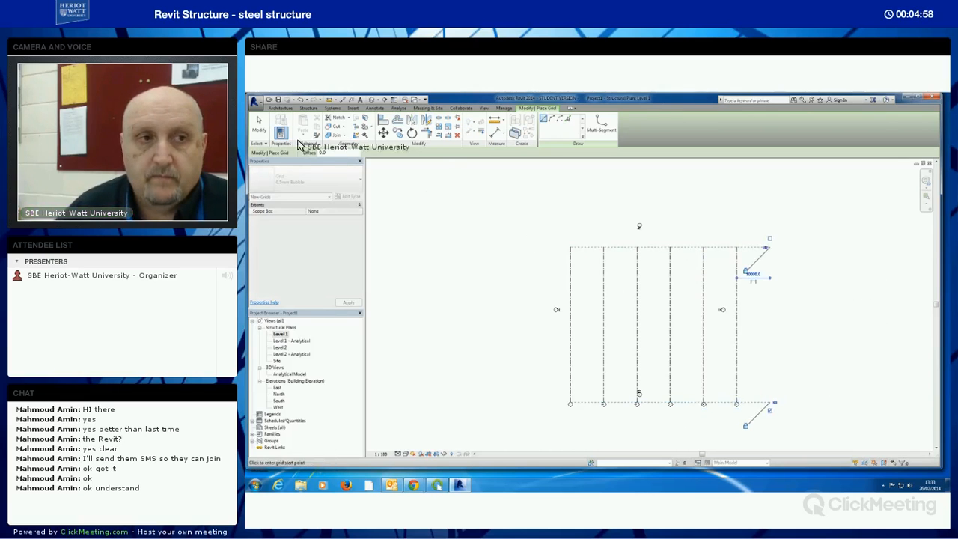
pyautogui.press('Escape')
pyautogui.press('Escape')
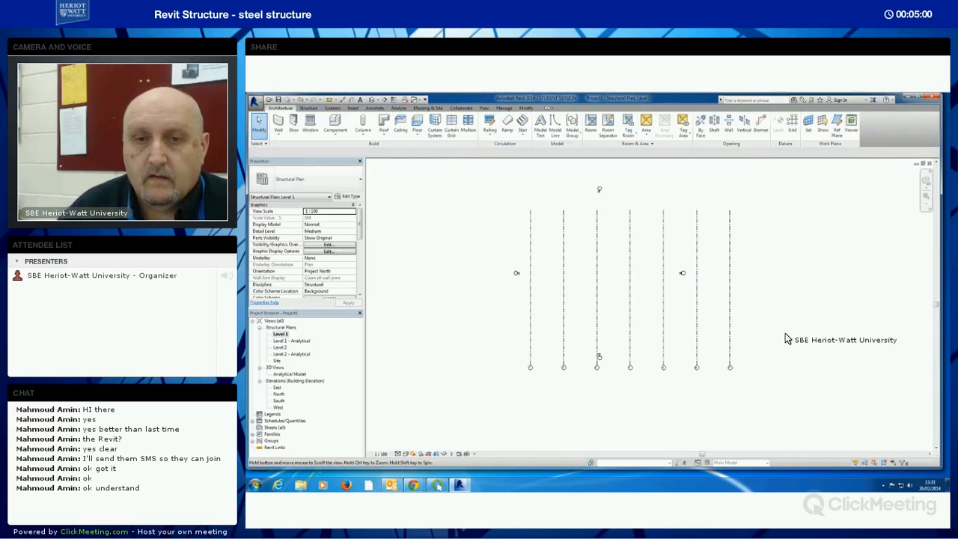
# - Extend the grid eastward with three more vertical grid lines, aligned with grid 7 and spaced 10000 mm apart
pyautogui.scroll(3, 749, 396)
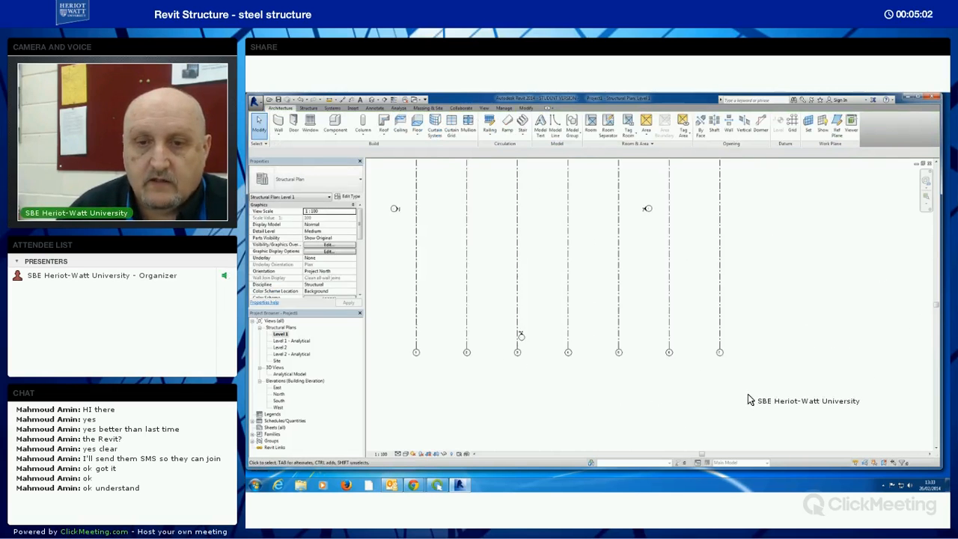
pyautogui.moveTo(652, 372); pyautogui.dragTo(796, 385, button='middle')
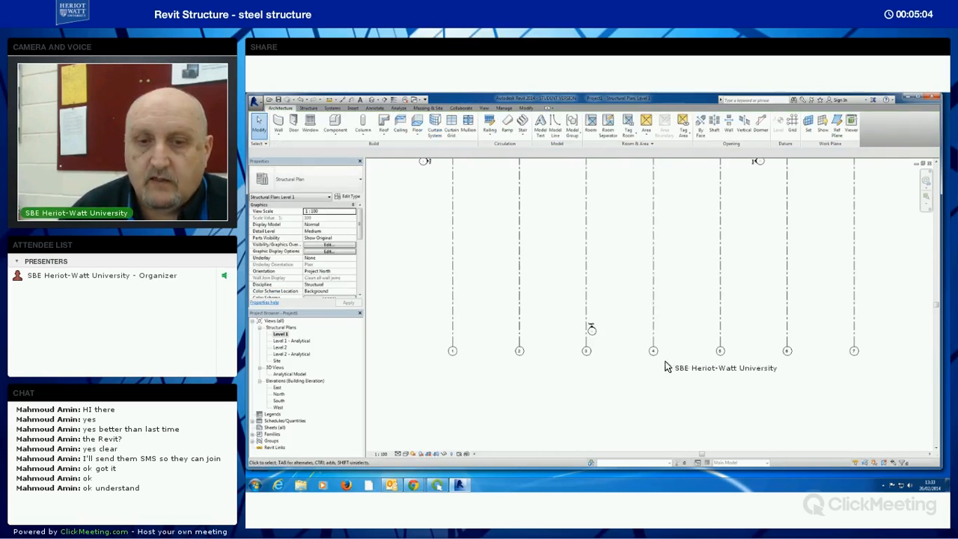
pyautogui.scroll(-2, 816, 360)
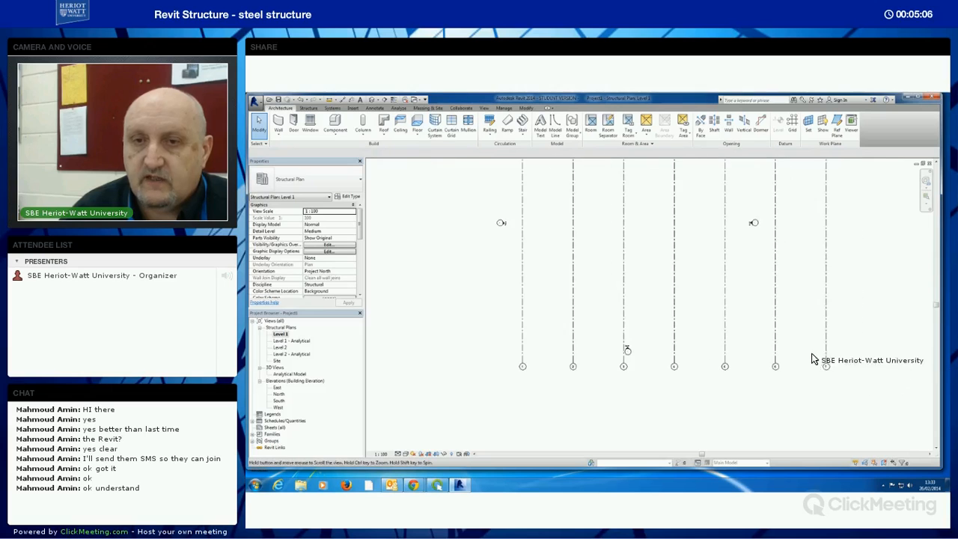
pyautogui.scroll(-1, 797, 227)
pyautogui.click(793, 130)
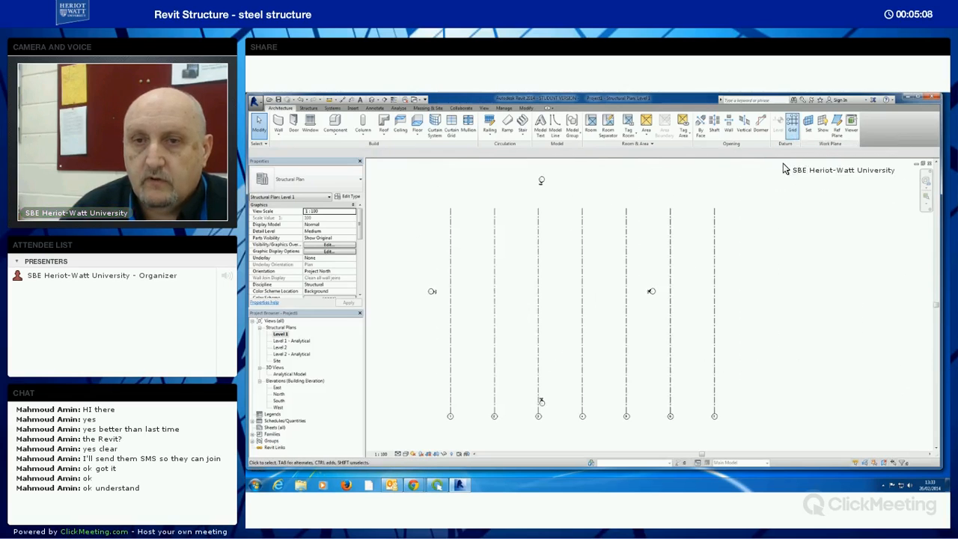
pyautogui.click(759, 218)
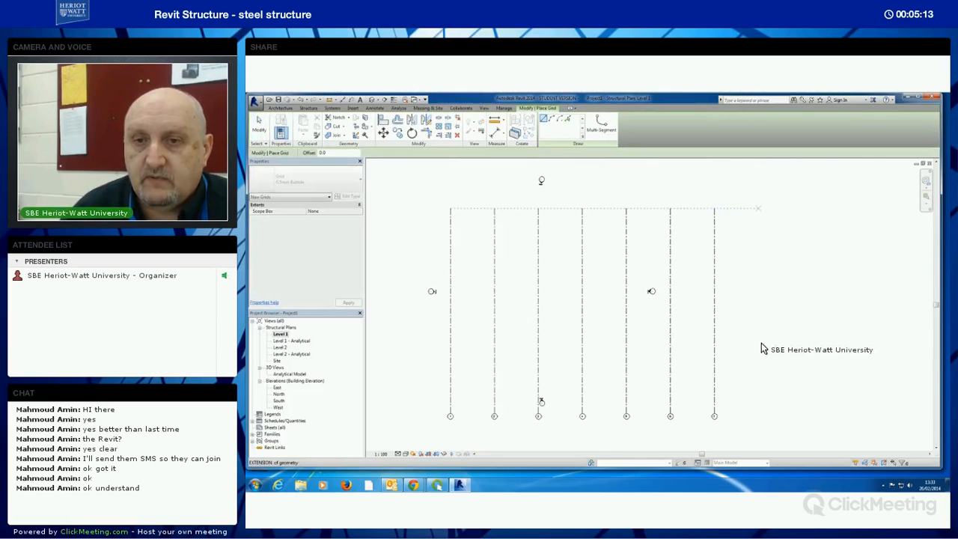
pyautogui.click(759, 413)
pyautogui.click(797, 221)
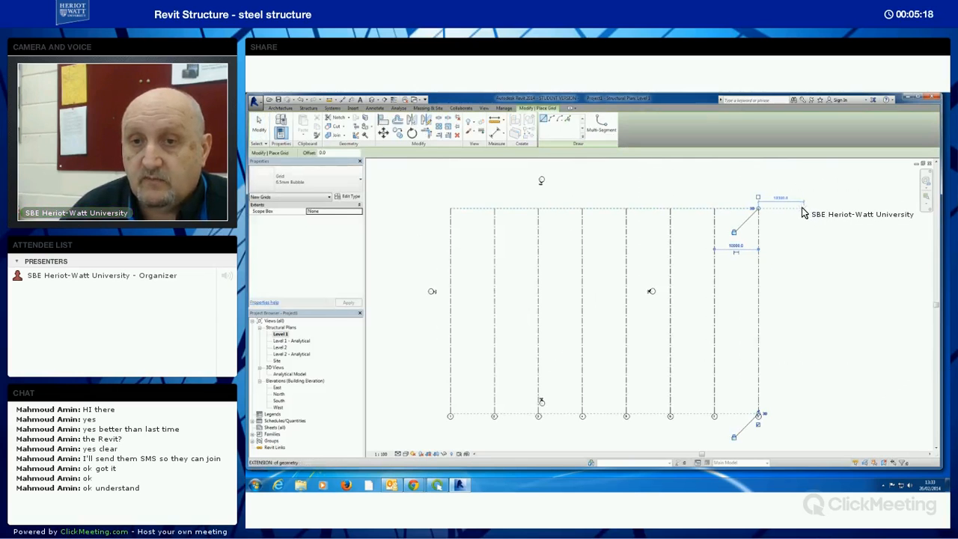
pyautogui.click(802, 210)
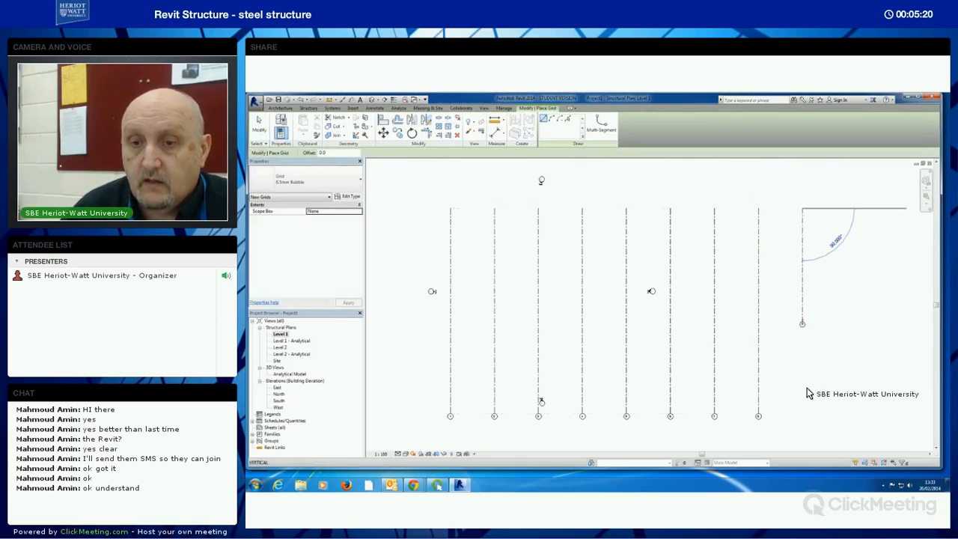
pyautogui.click(804, 416)
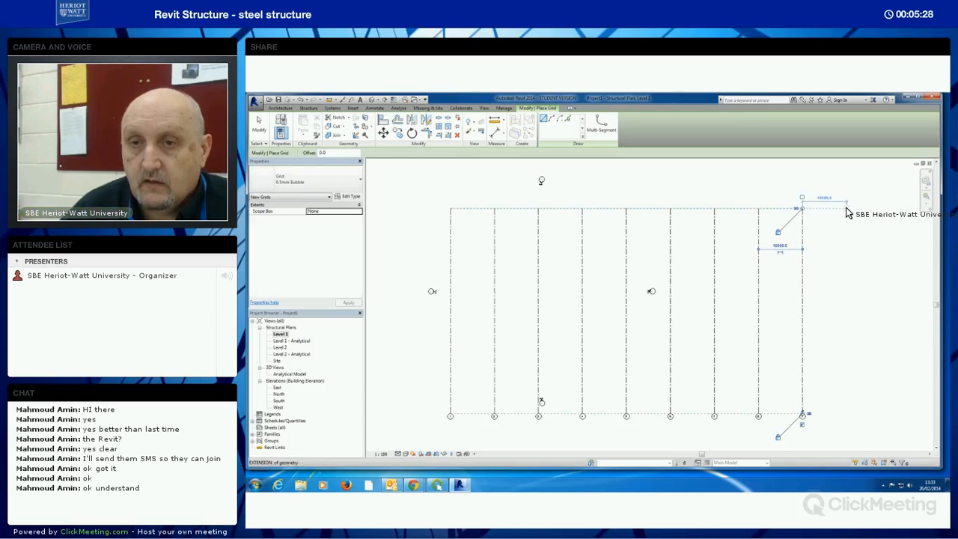
pyautogui.click(847, 229)
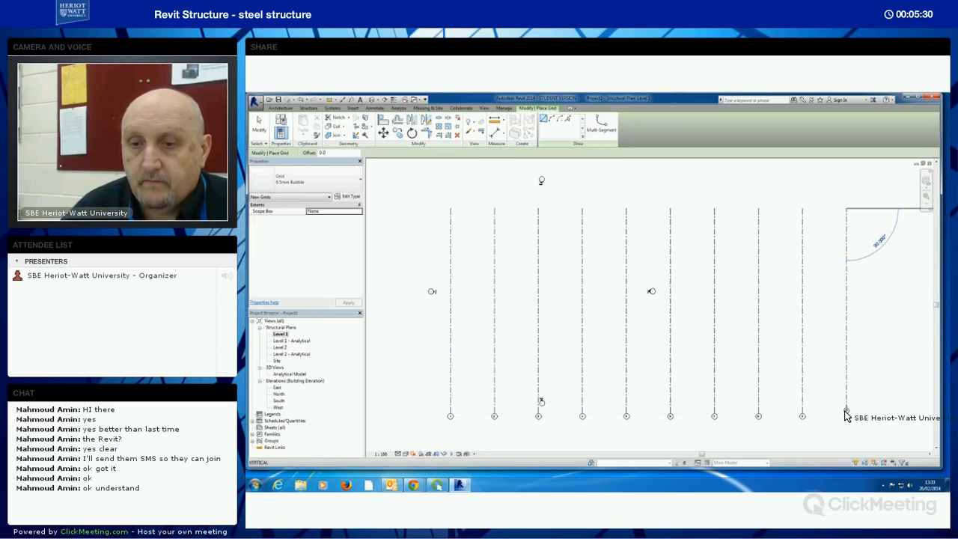
pyautogui.click(859, 412)
pyautogui.press('Escape')
pyautogui.press('Escape')
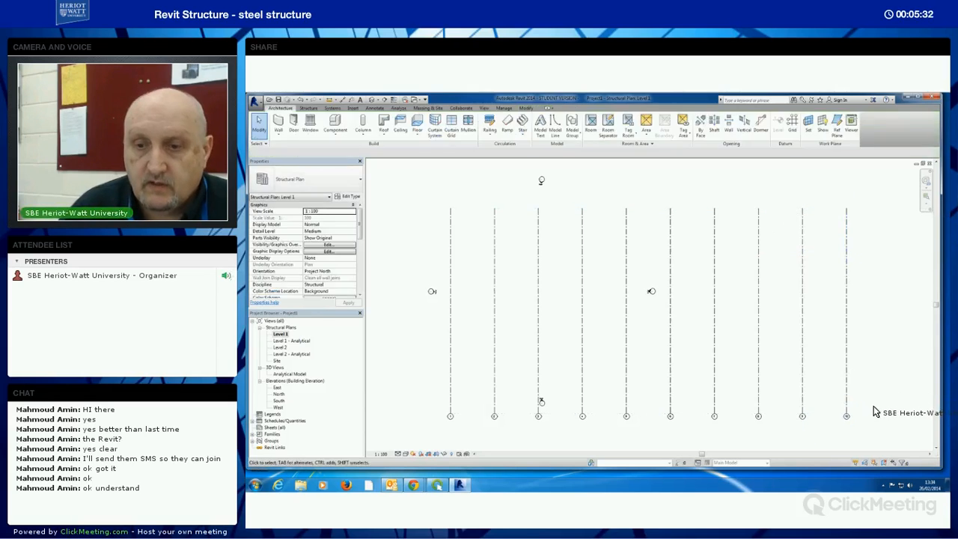
# - Draw a horizontal grid line across all ten vertical grids, just below their upper ends, with its bubble at the east end
pyautogui.moveTo(881, 394); pyautogui.dragTo(881, 380, button='middle')
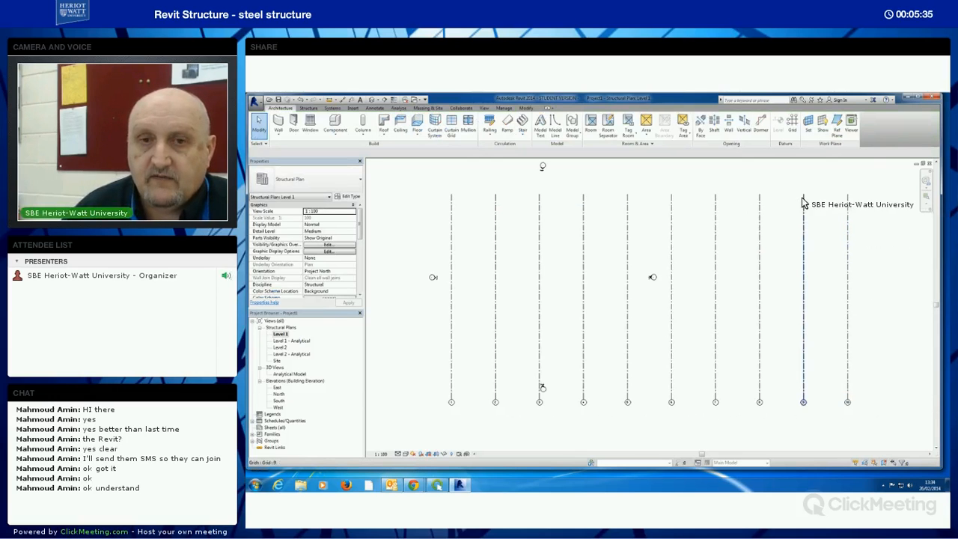
pyautogui.click(793, 125)
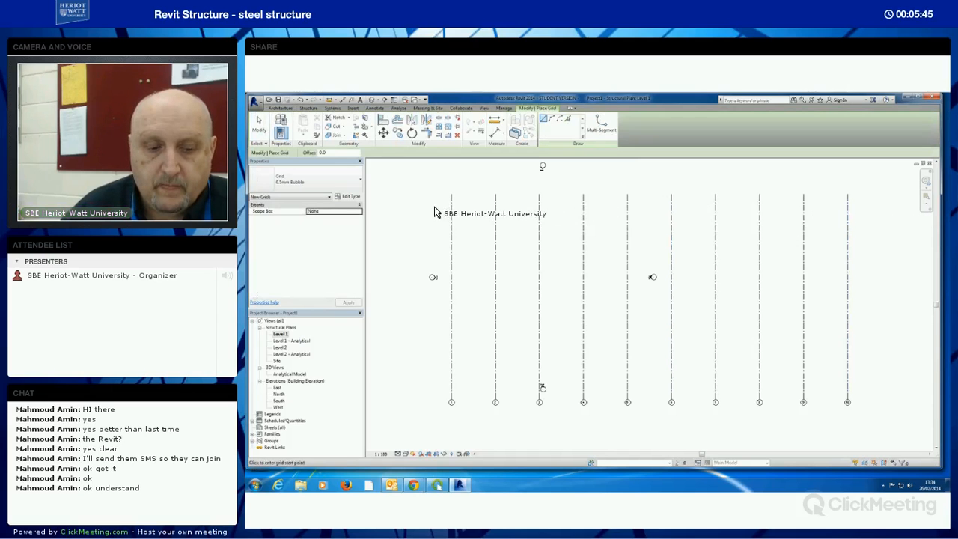
pyautogui.click(431, 208)
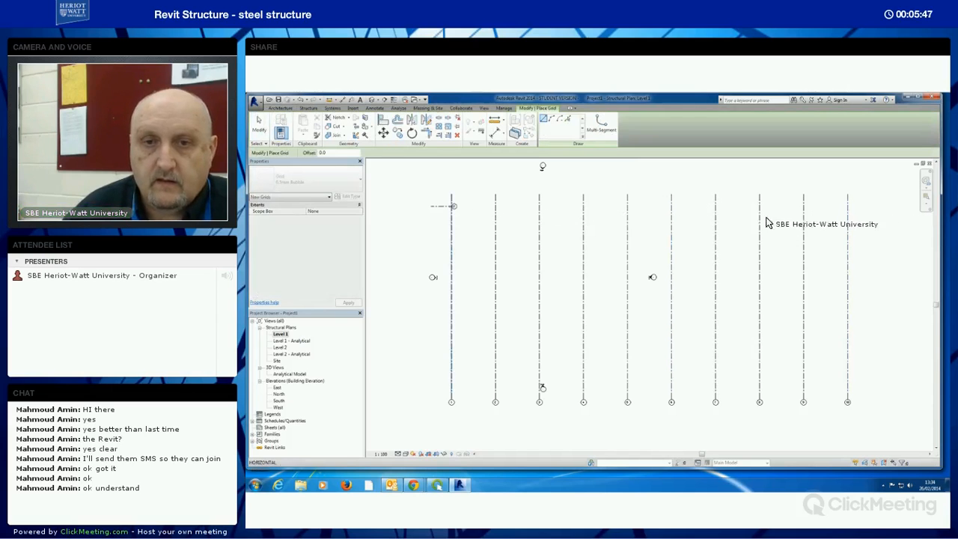
pyautogui.click(883, 215)
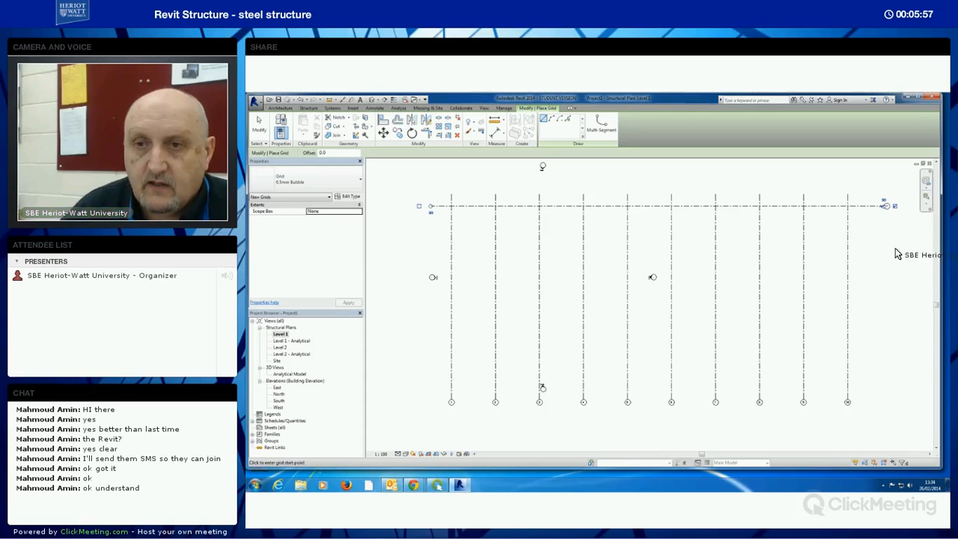
pyautogui.scroll(4, 794, 281)
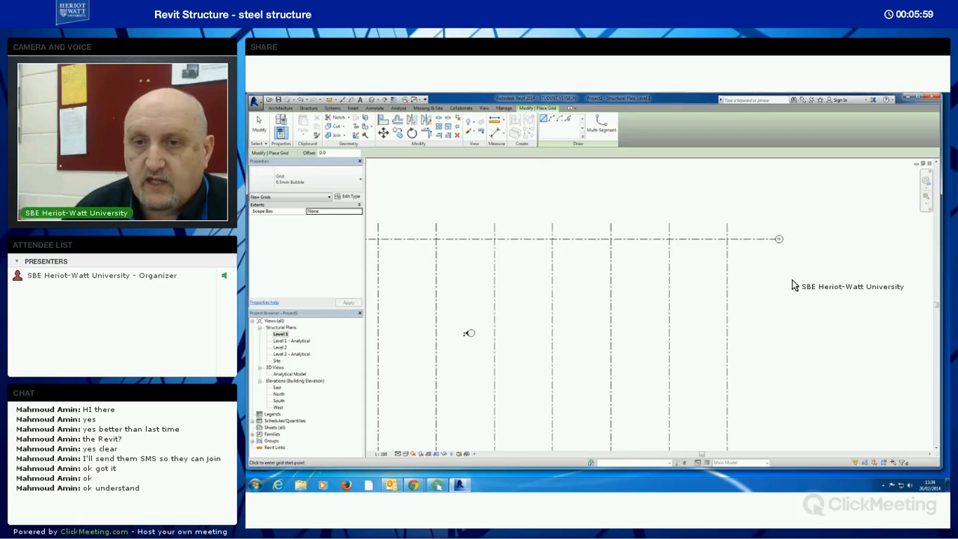
pyautogui.scroll(1, 775, 221)
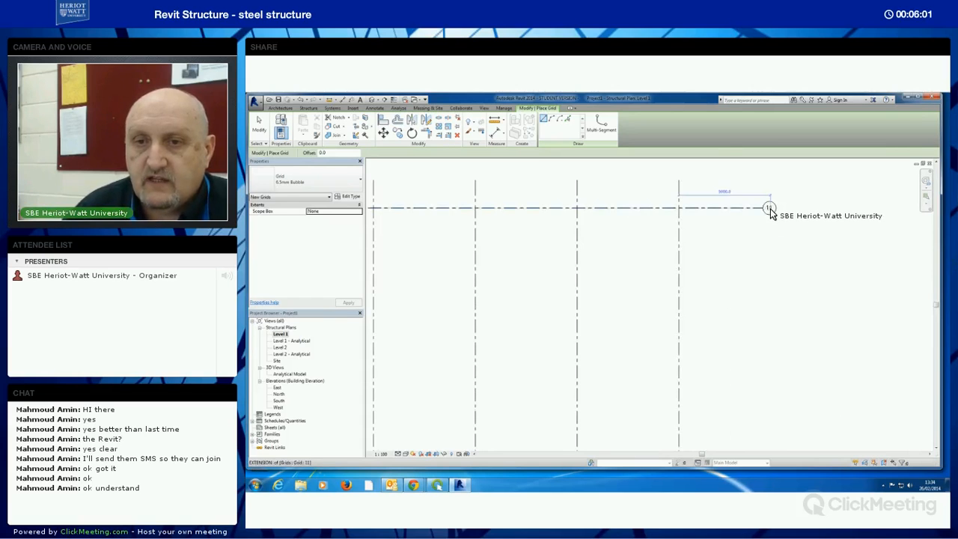
# - Finish the horizontal grid line at its east end and rename it A
pyautogui.click(770, 209)
pyautogui.press('Escape')
pyautogui.press('Escape')
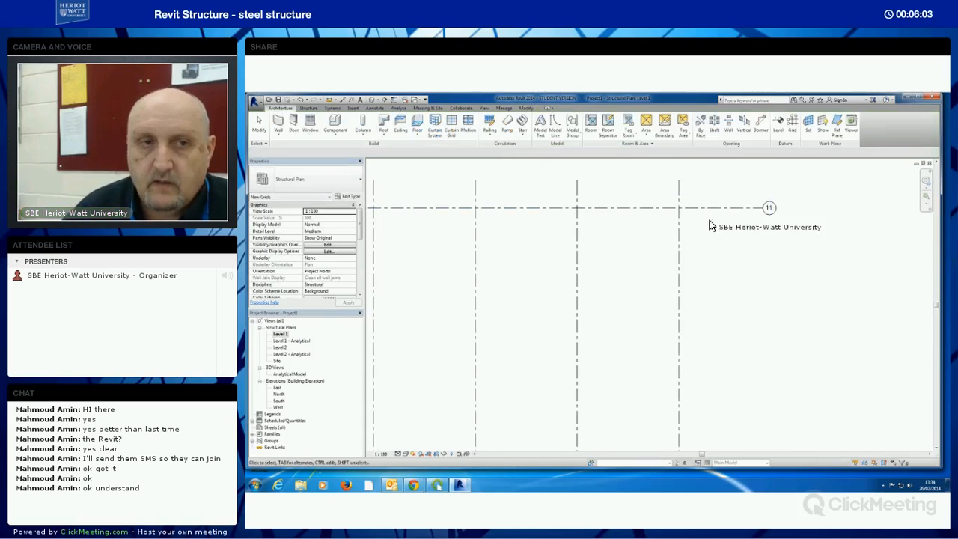
pyautogui.click(766, 211)
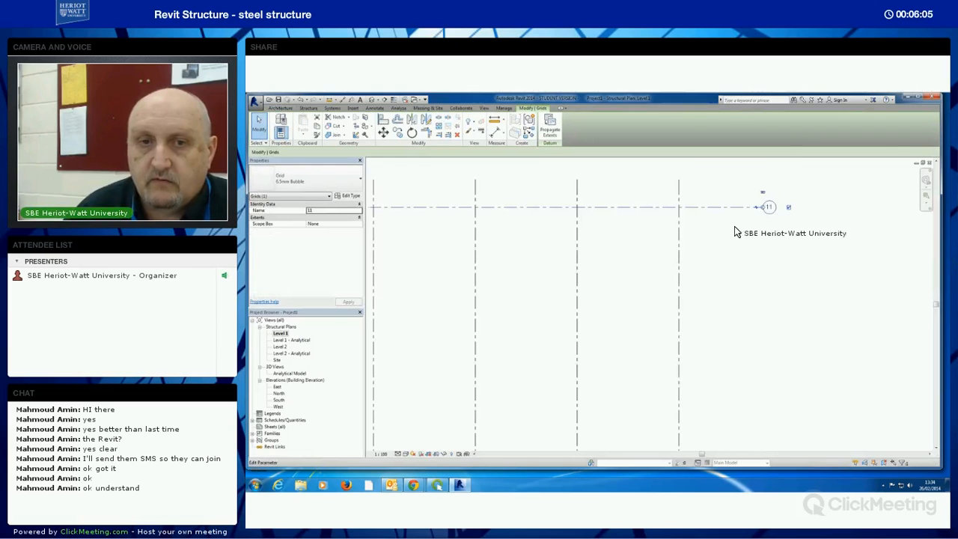
pyautogui.click(769, 209)
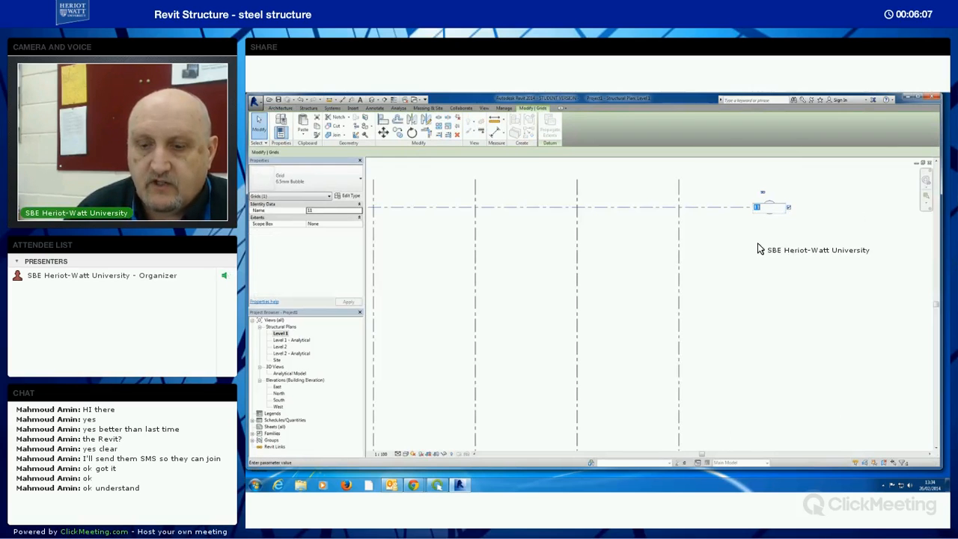
pyautogui.write('A')
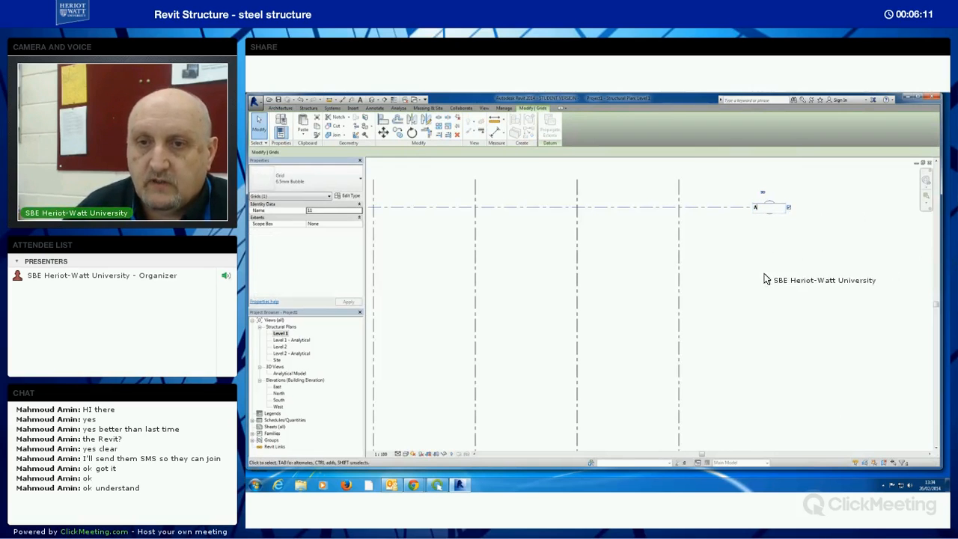
pyautogui.press('Return')
# - Draw a second horizontal grid line 10000 mm below grid A, aligned with both of its ends
pyautogui.scroll(-4, 730, 273)
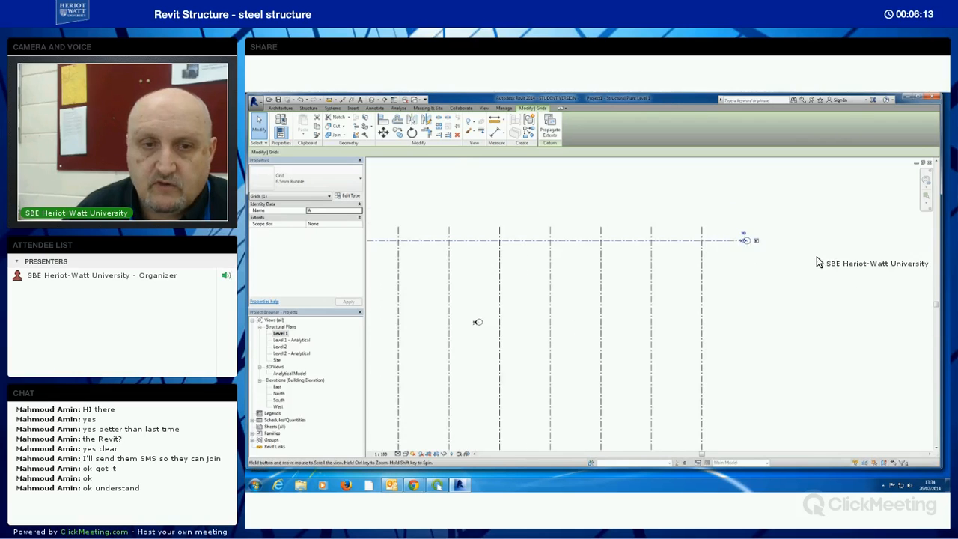
pyautogui.moveTo(829, 278); pyautogui.dragTo(837, 270, button='middle')
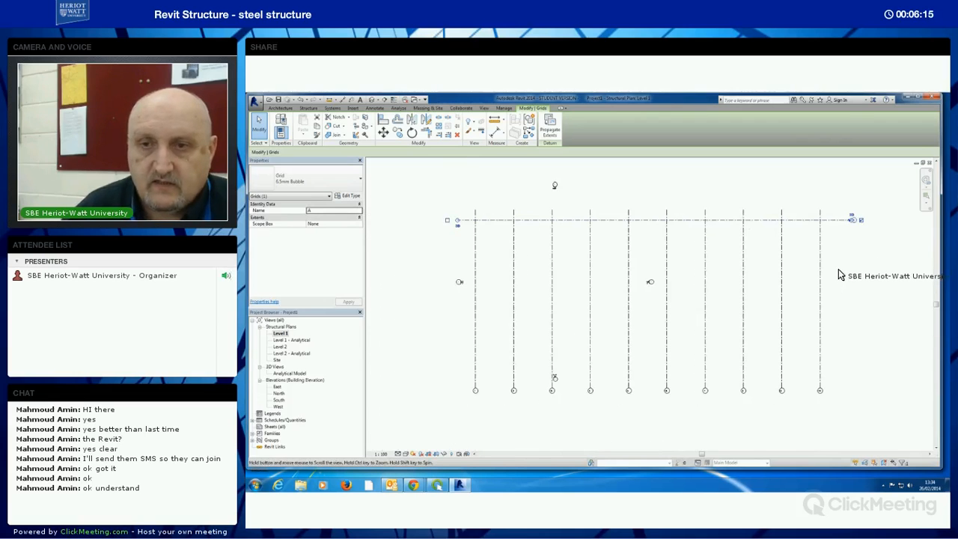
pyautogui.click(774, 243)
pyautogui.click(791, 129)
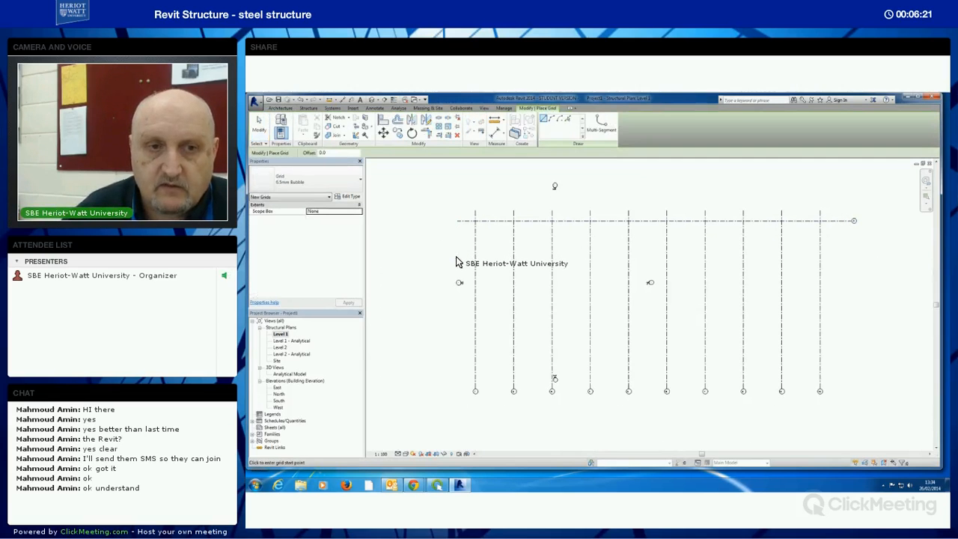
pyautogui.click(457, 261)
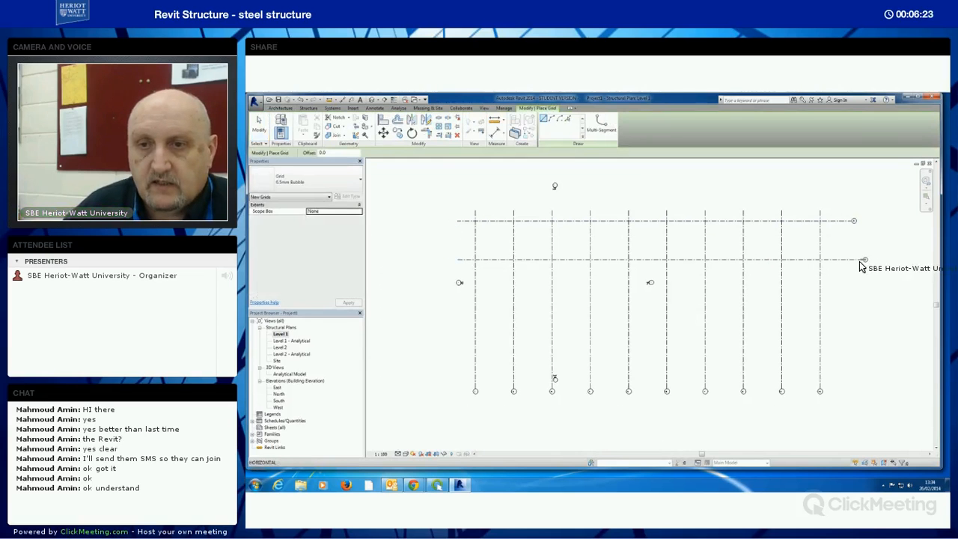
pyautogui.click(854, 260)
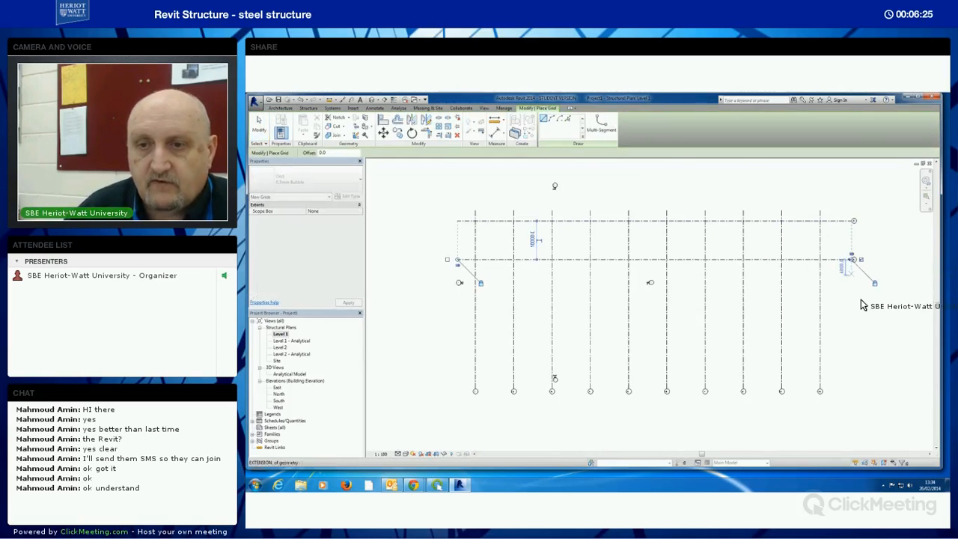
# - Add three more horizontal grid lines below grid B at 10000 mm spacing, aligned at both ends, and finish the Grid command
pyautogui.scroll(2, 860, 301)
pyautogui.scroll(1, 859, 303)
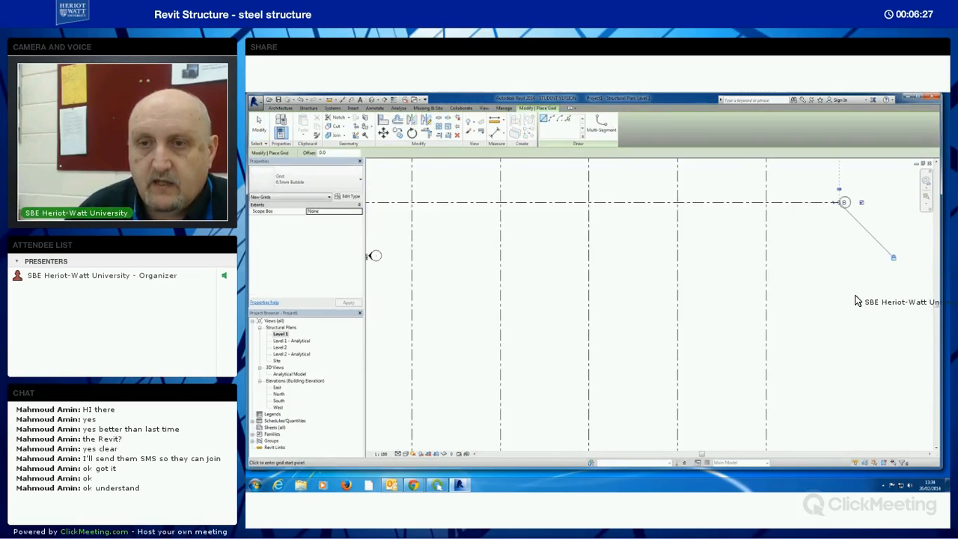
pyautogui.scroll(-2, 856, 301)
pyautogui.scroll(-1, 599, 306)
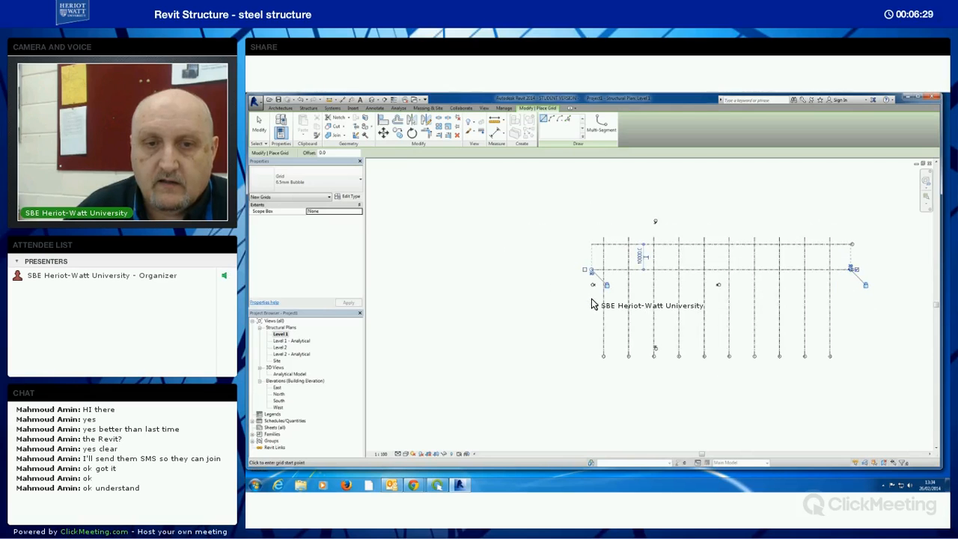
pyautogui.click(593, 295)
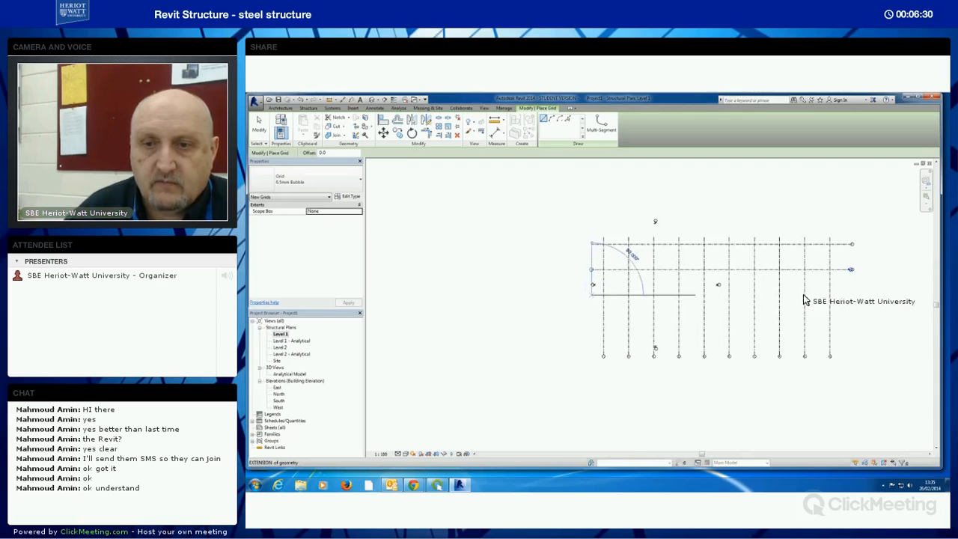
pyautogui.click(850, 294)
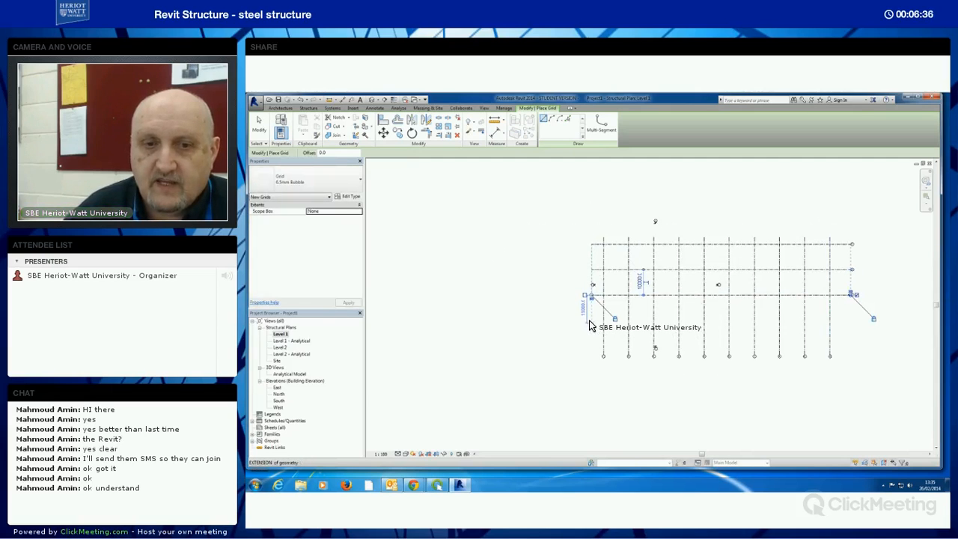
pyautogui.click(591, 321)
pyautogui.click(851, 322)
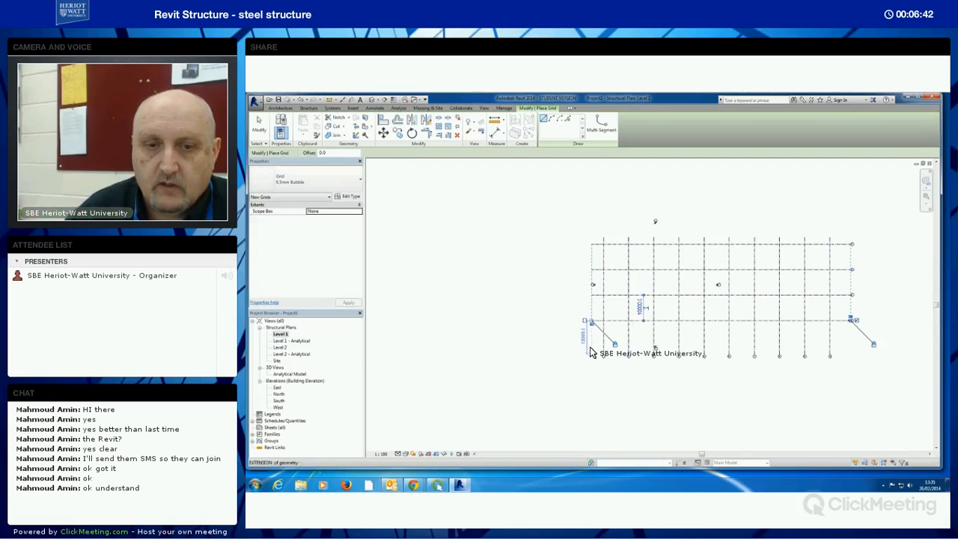
pyautogui.click(591, 347)
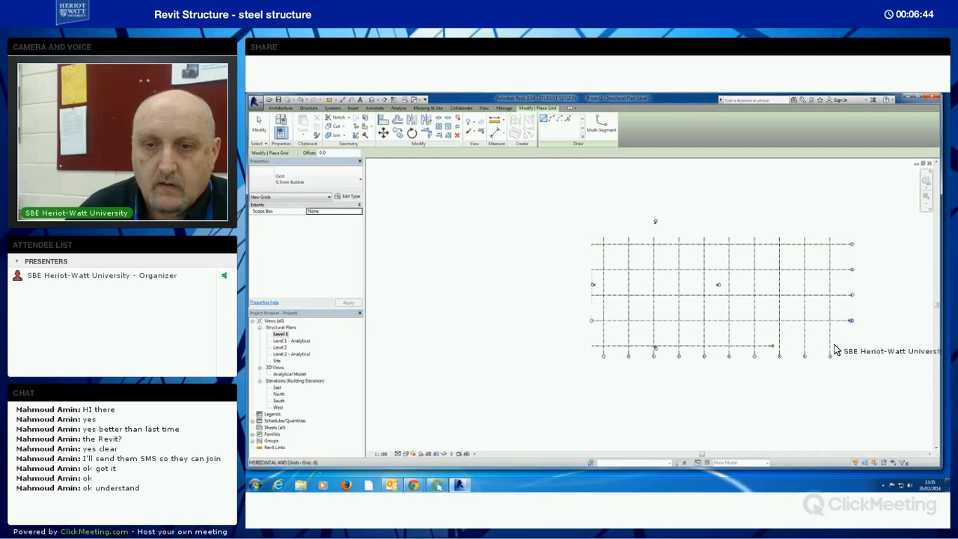
pyautogui.click(852, 347)
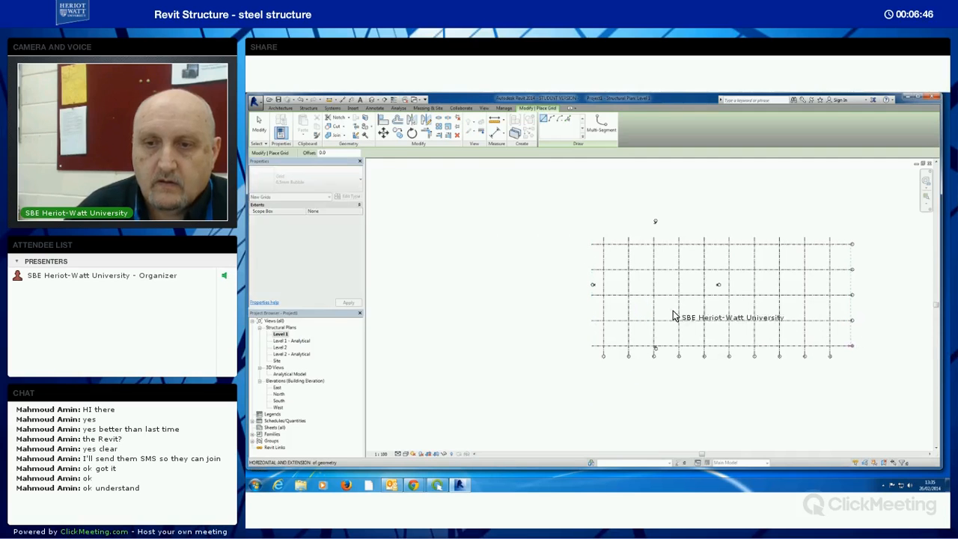
pyautogui.press('Escape')
pyautogui.press('Escape')
# - Open the East building elevation view, showing the level heads beside the lettered grids
pyautogui.moveTo(805, 380); pyautogui.dragTo(745, 370, button='middle')
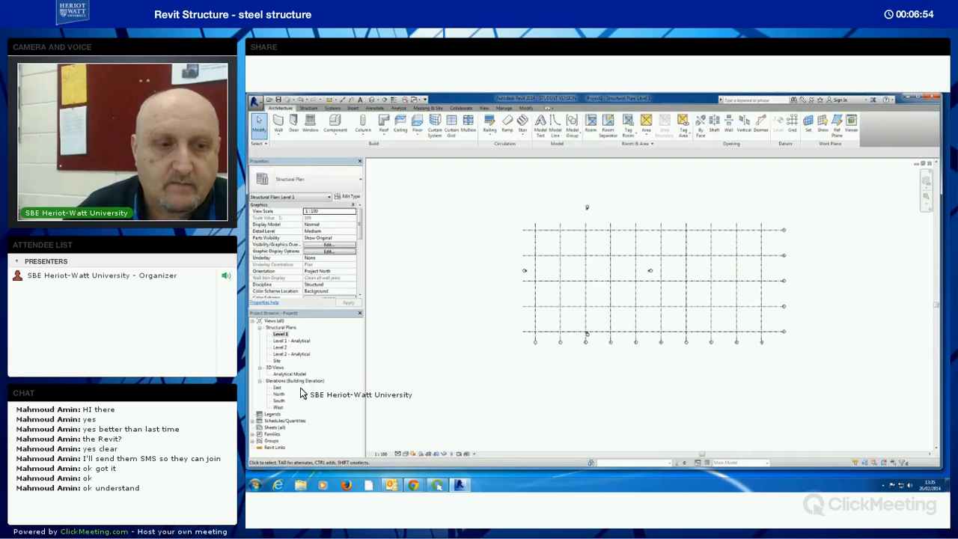
pyautogui.doubleClick(276, 388)
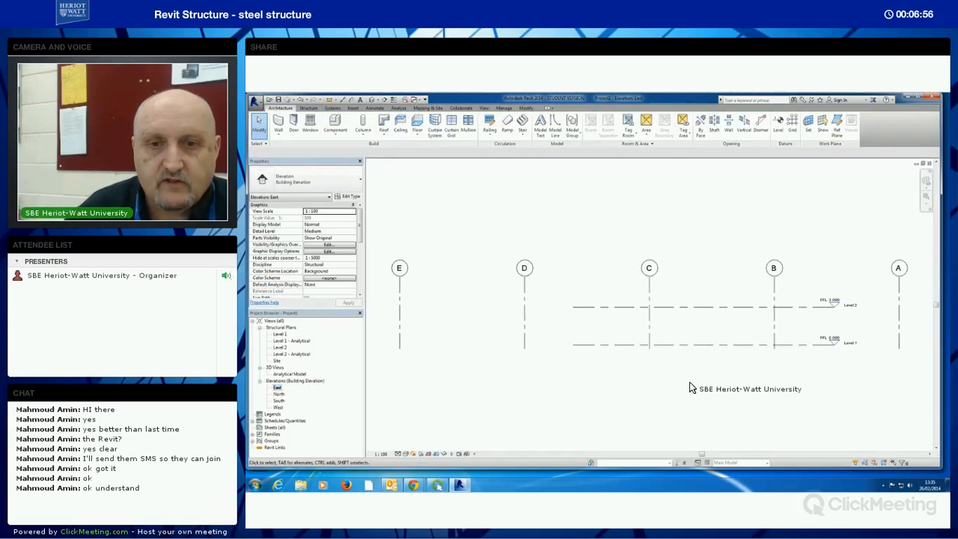
pyautogui.moveTo(686, 367); pyautogui.dragTo(625, 358, button='middle')
pyautogui.scroll(-1, 632, 365)
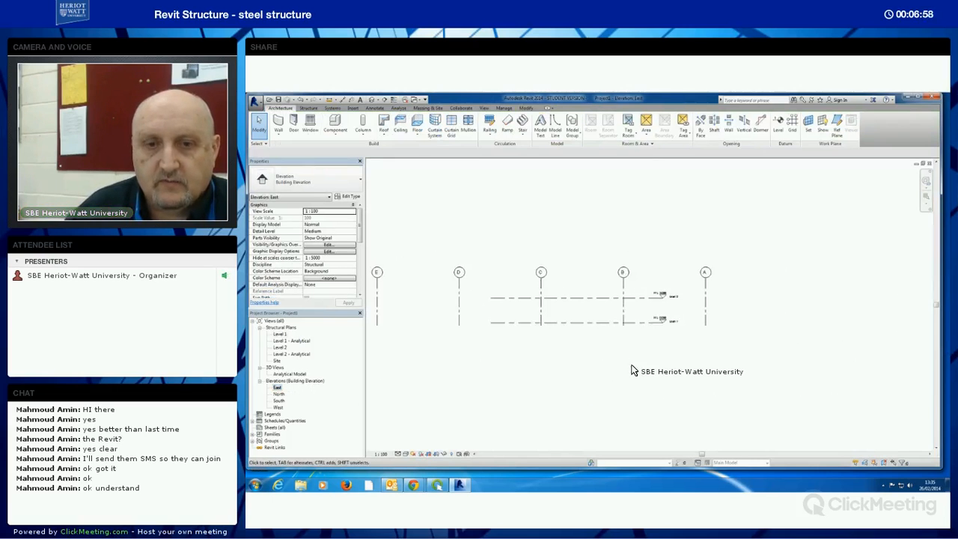
pyautogui.scroll(3, 634, 366)
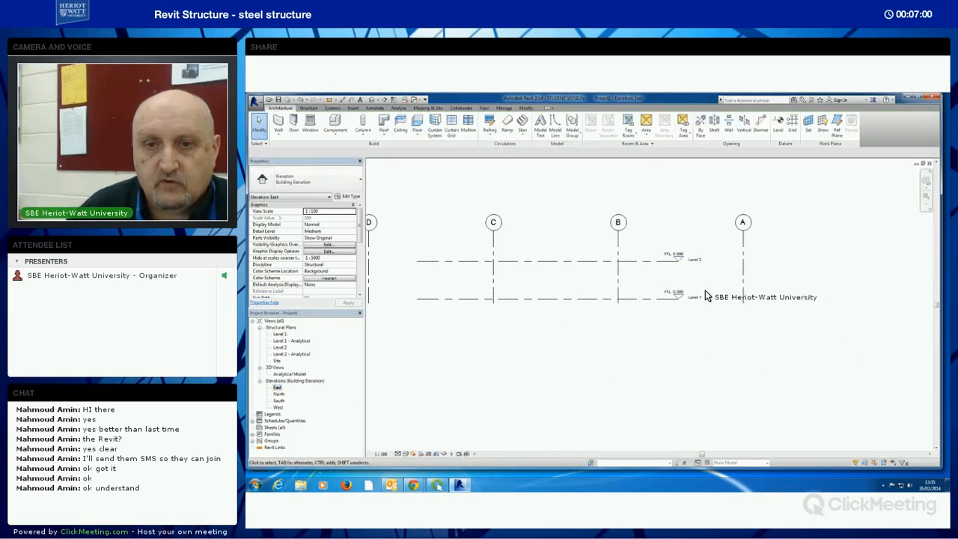
pyautogui.moveTo(794, 256); pyautogui.dragTo(803, 267, button='middle')
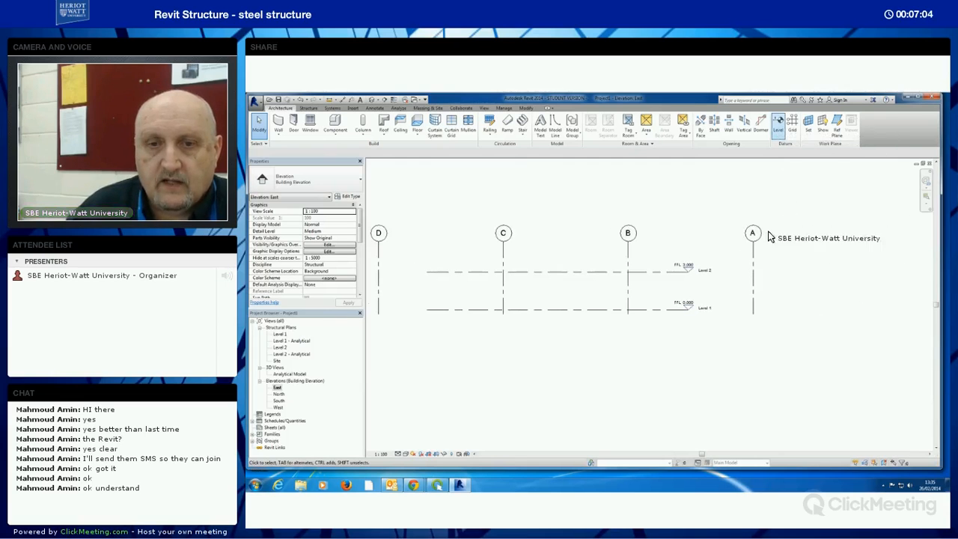
# - Draw two new levels below Level 1, at elevations -1.000 and -4.000, aligned with the ends of the existing levels
pyautogui.press('l')
pyautogui.press('l')
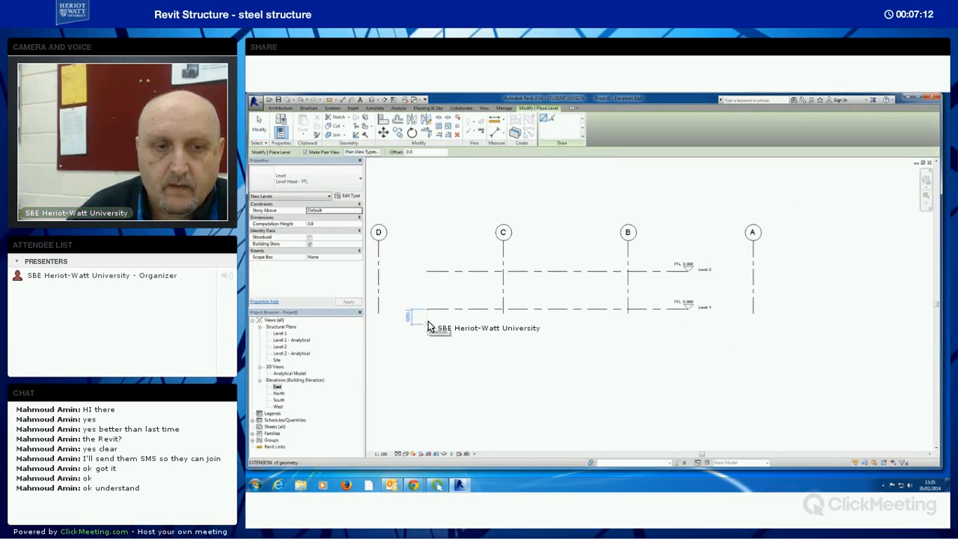
pyautogui.click(479, 331)
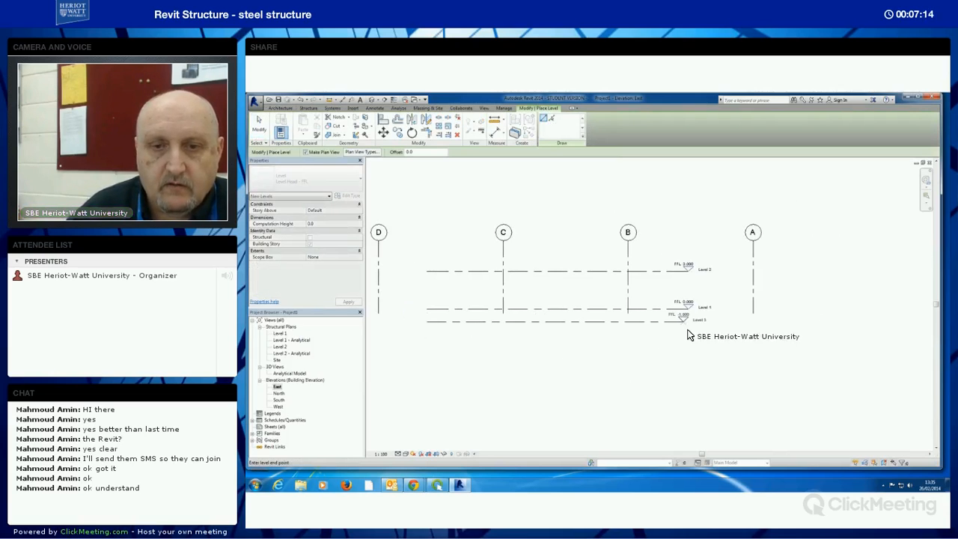
pyautogui.click(689, 333)
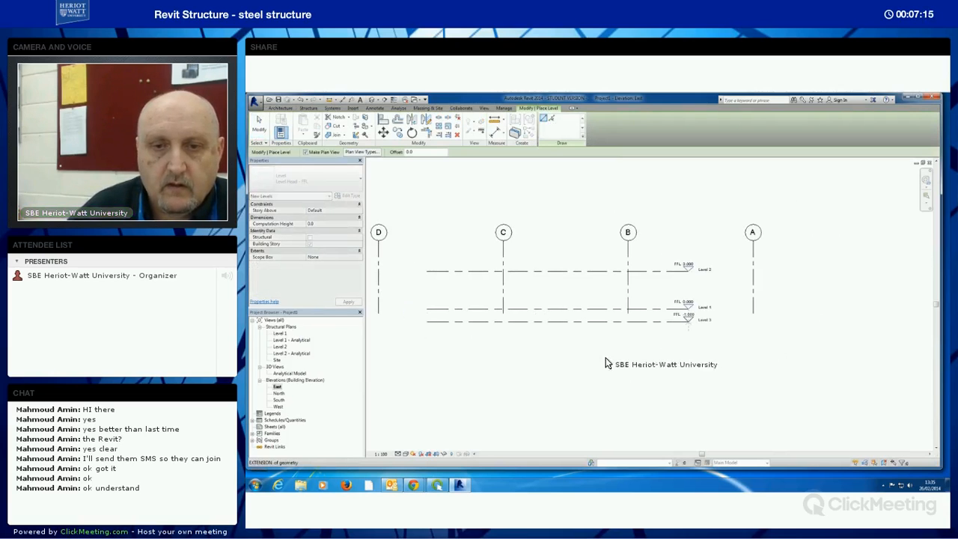
pyautogui.click(428, 359)
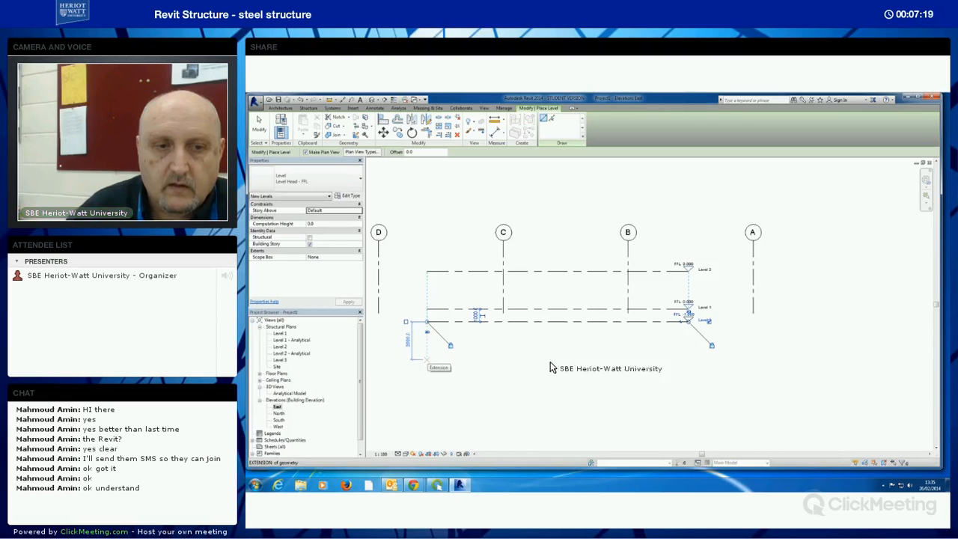
pyautogui.click(689, 368)
pyautogui.press('Escape')
pyautogui.press('Escape')
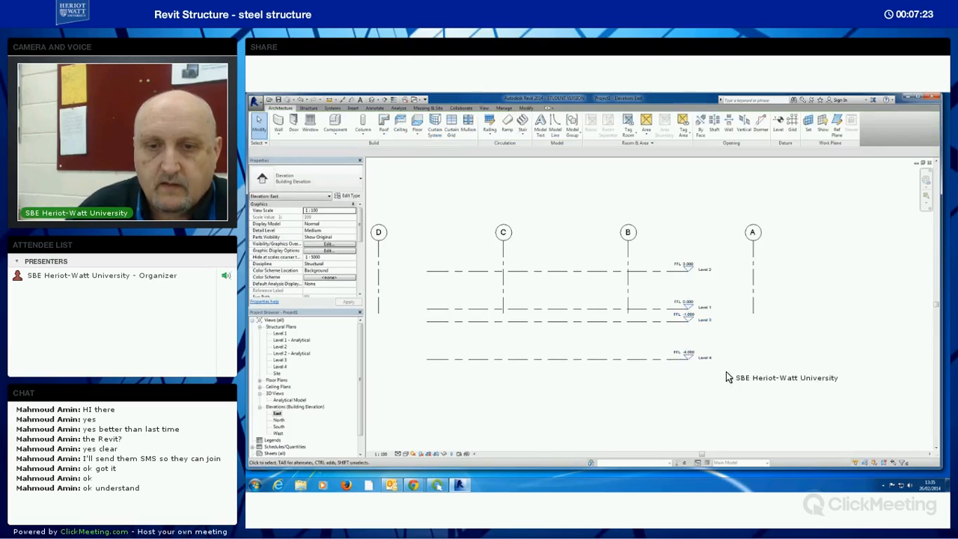
# - Rename the lowest level, at -4.000, as Footings and Pile Caps and rename its corresponding views as well
pyautogui.click(710, 360)
pyautogui.click(707, 357)
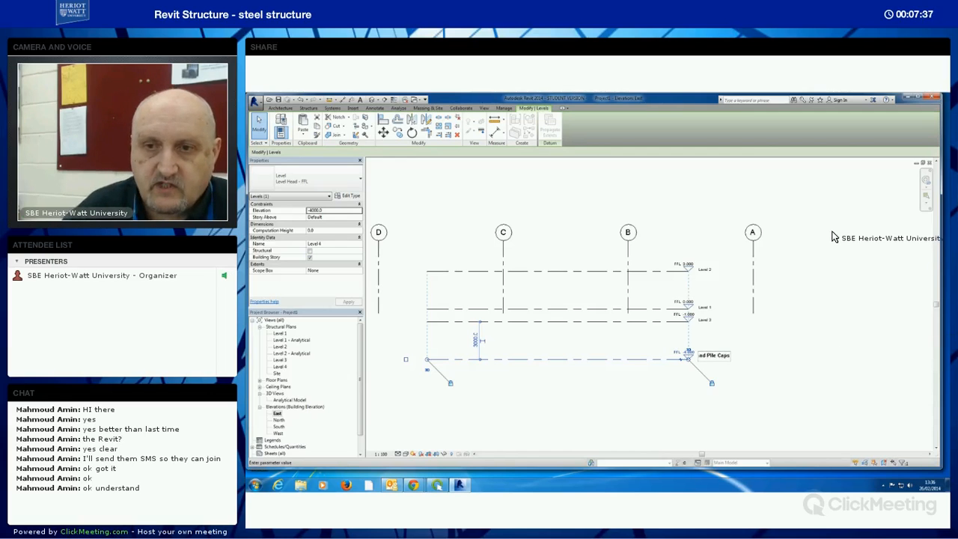
pyautogui.click(836, 241)
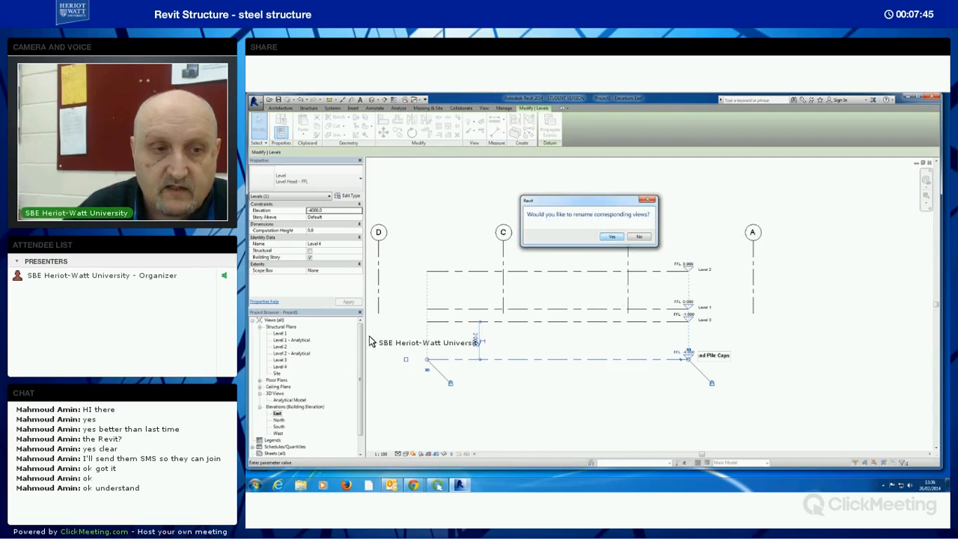
pyautogui.click(610, 237)
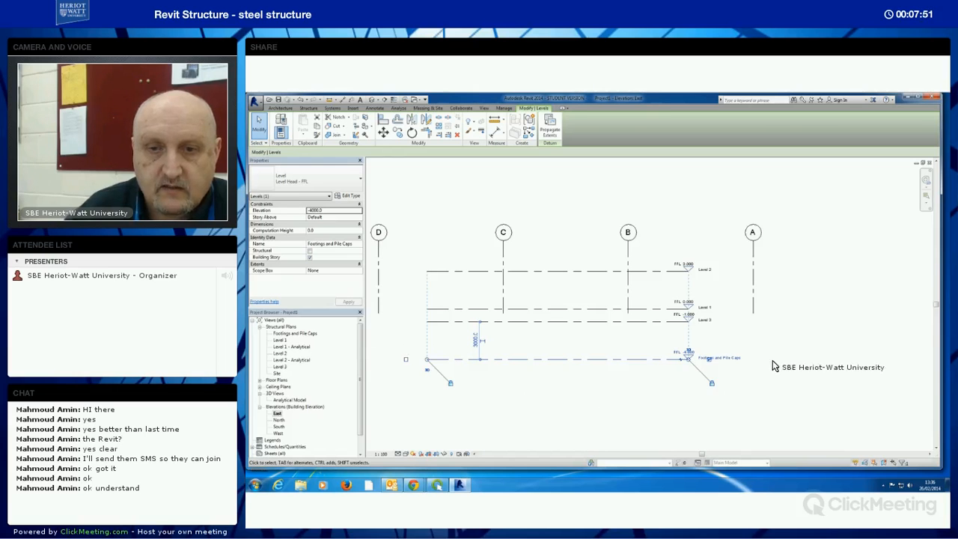
pyautogui.press('Escape')
# - Rename the level at -1.000 as Raft Foundation, including its corresponding views
pyautogui.click(703, 322)
pyautogui.click(706, 318)
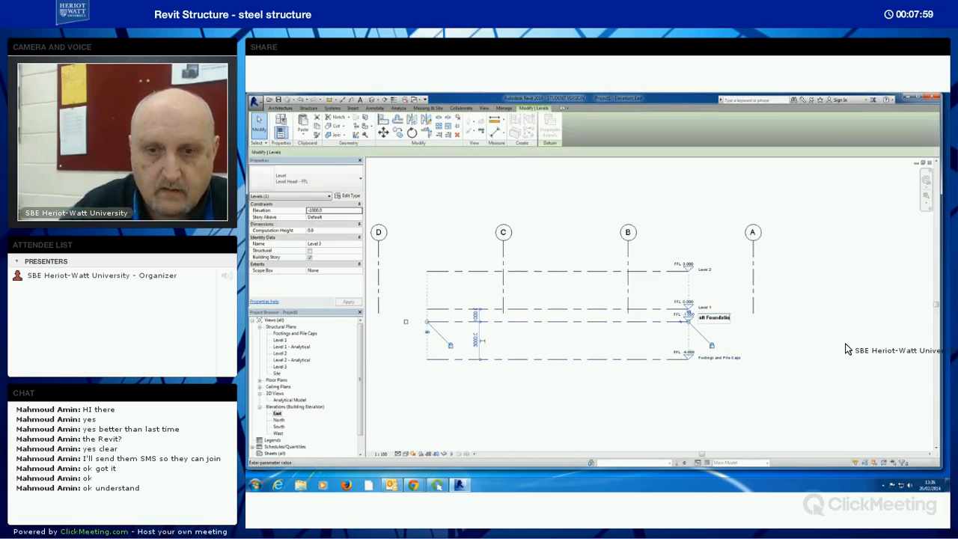
pyautogui.press('Return')
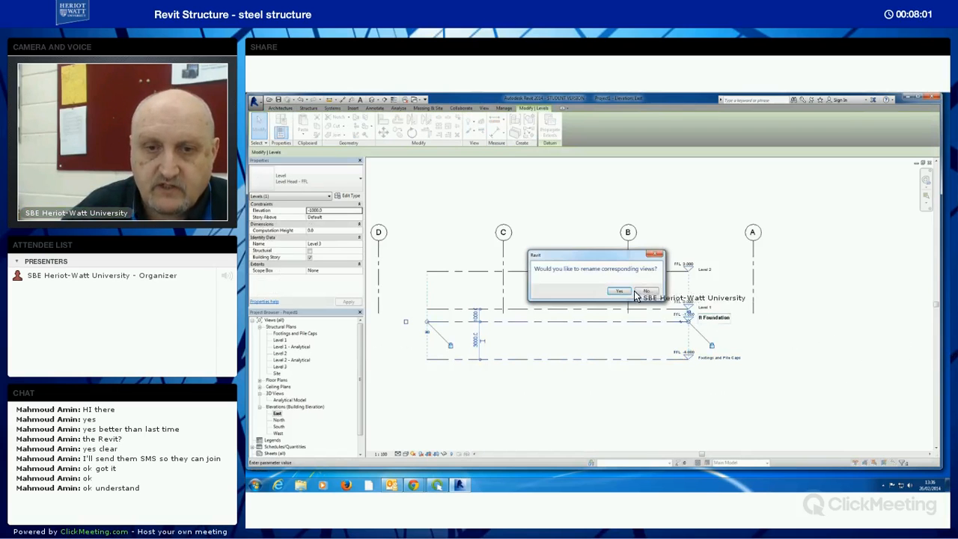
pyautogui.press('Return')
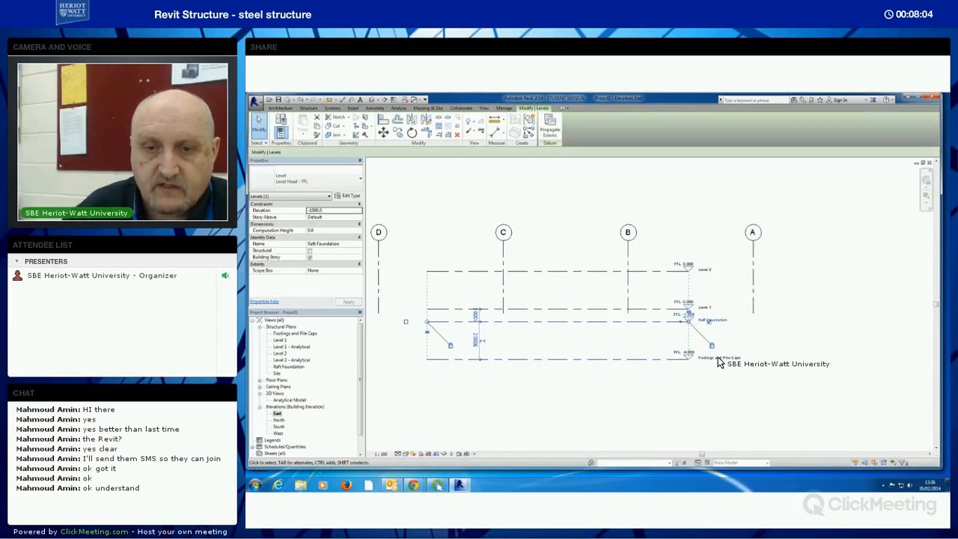
pyautogui.click(799, 360)
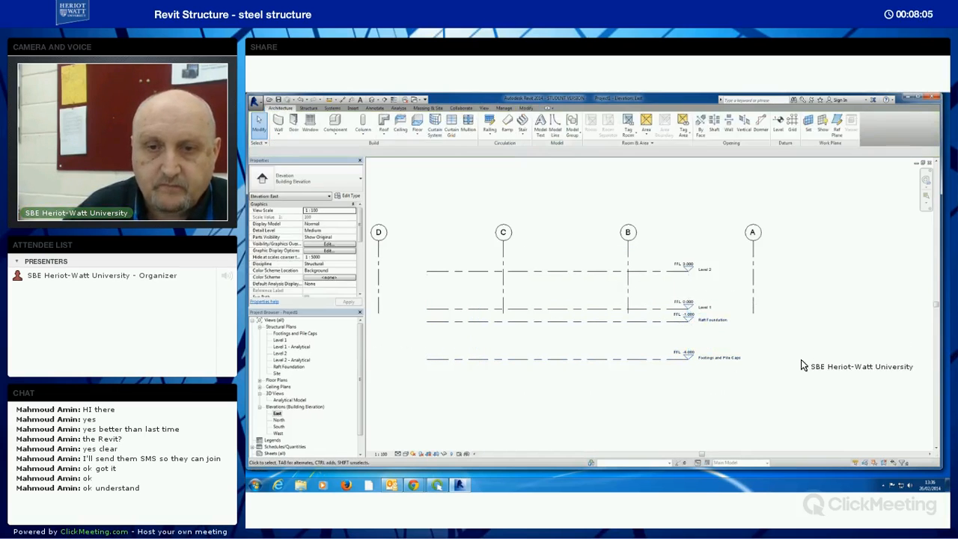
# - Rename the level at elevation 0.000 as Ground Level and rename its corresponding views as well
pyautogui.click(700, 312)
pyautogui.click(705, 306)
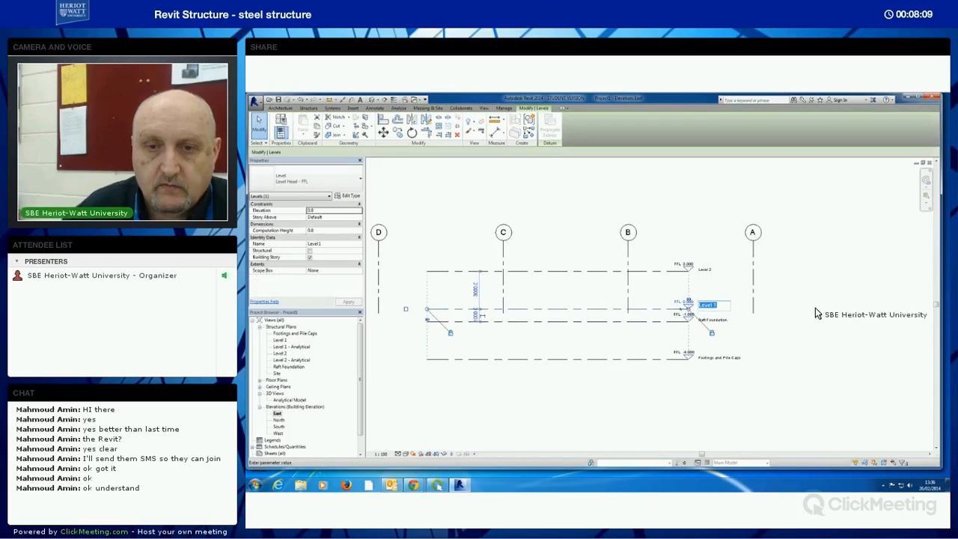
pyautogui.write('G')
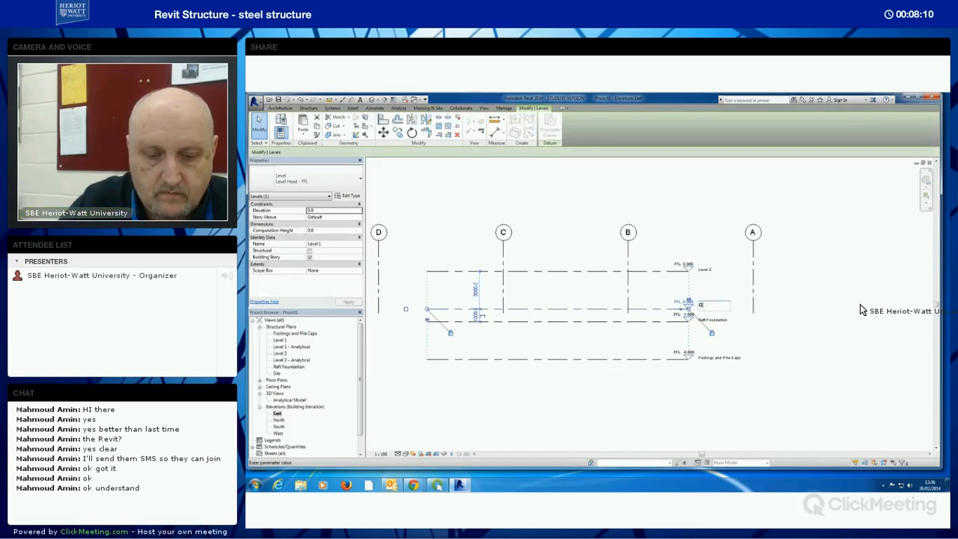
pyautogui.write('round Level')
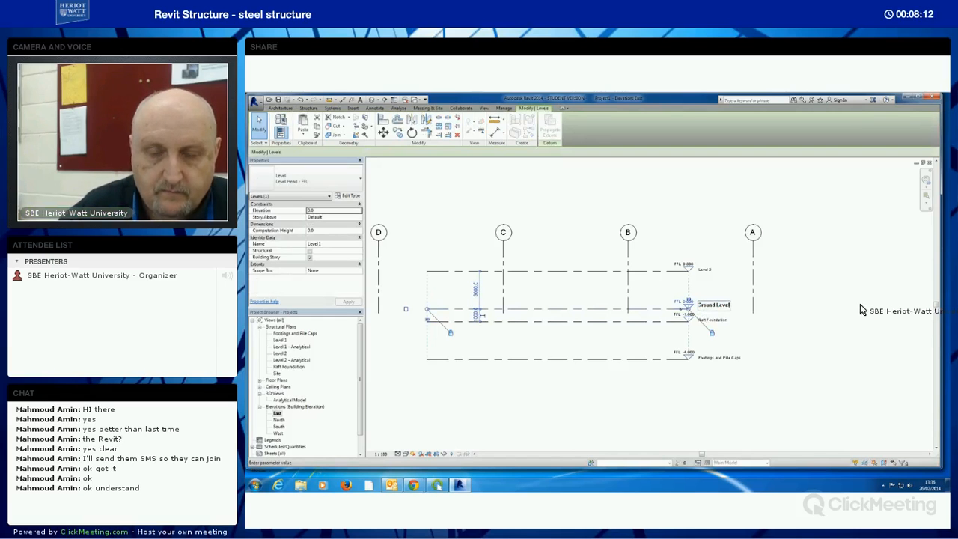
pyautogui.press('Return')
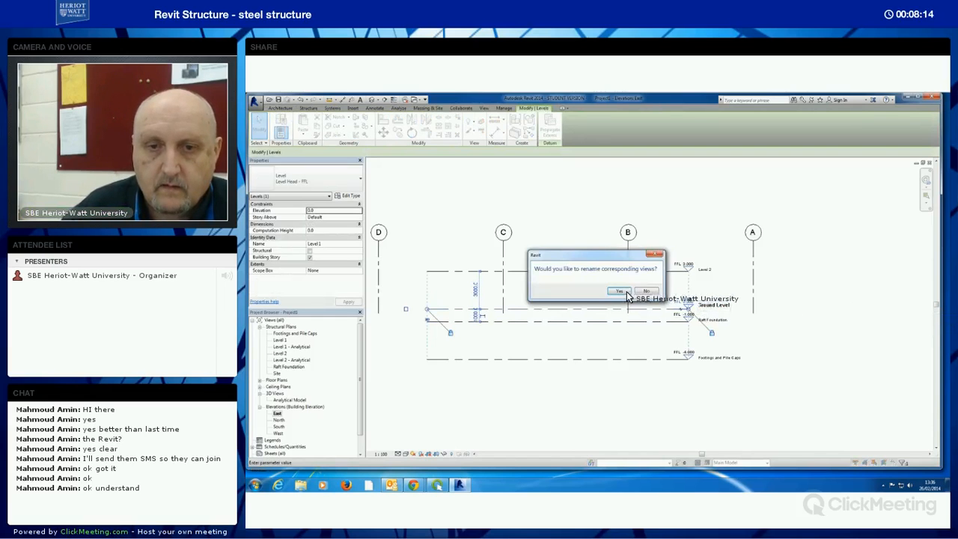
pyautogui.press('Return')
pyautogui.press('Escape')
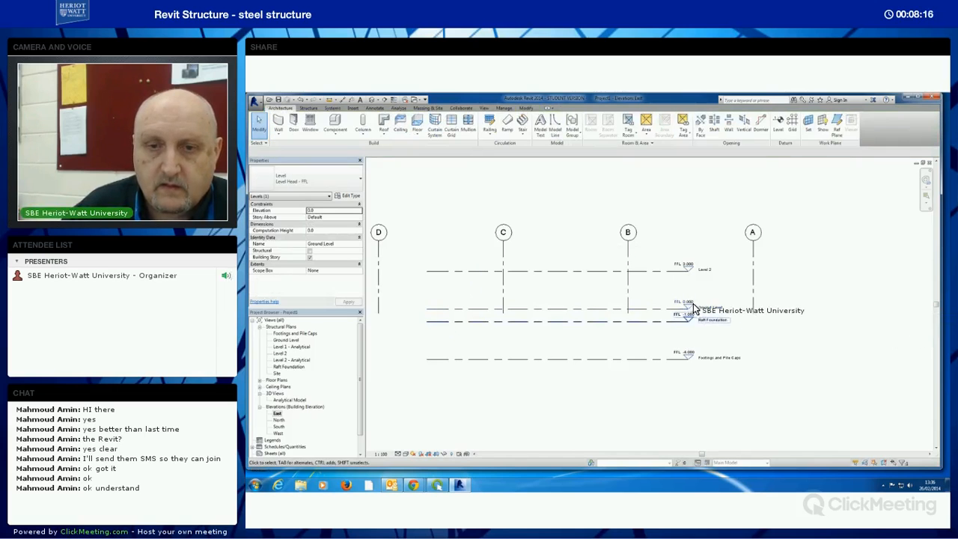
# - Rename the level at 3.000, above Ground Level, as Level 1, including its corresponding views
pyautogui.click(703, 269)
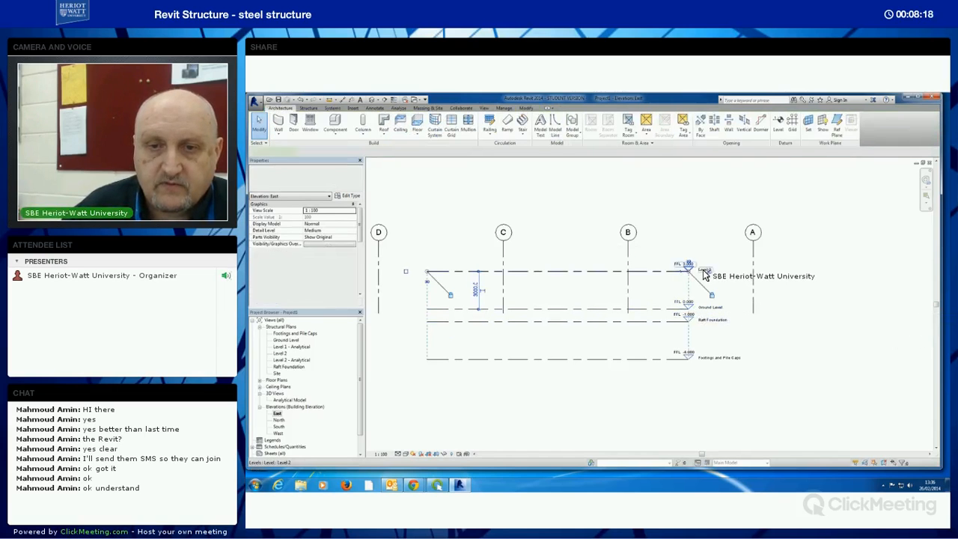
pyautogui.click(706, 268)
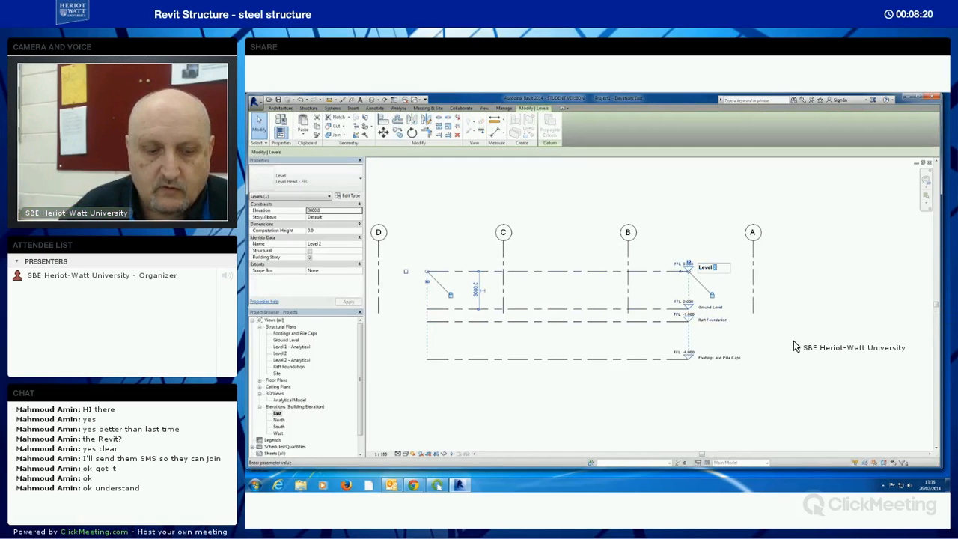
pyautogui.write('Level 1')
pyautogui.press('Return')
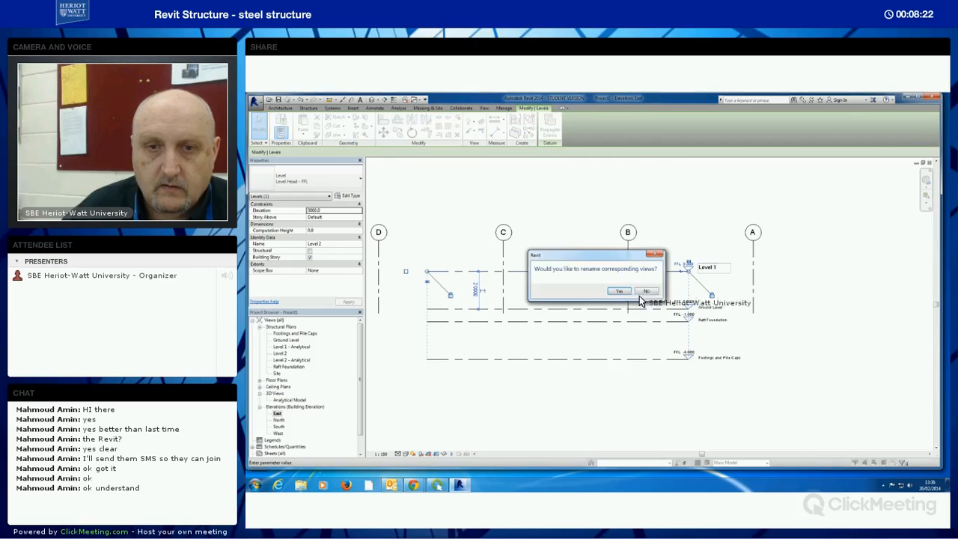
pyautogui.click(650, 298)
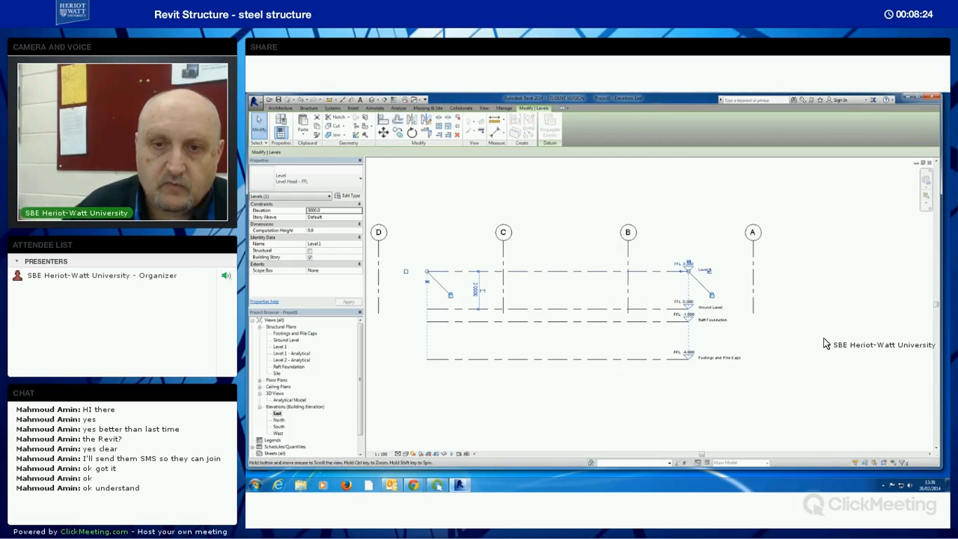
# - Draw three new levels above Level 1 at 3000 mm spacing, up to elevation 12.000, aligned with the ends of the existing levels
pyautogui.scroll(-1, 826, 336)
pyautogui.scroll(-1, 829, 342)
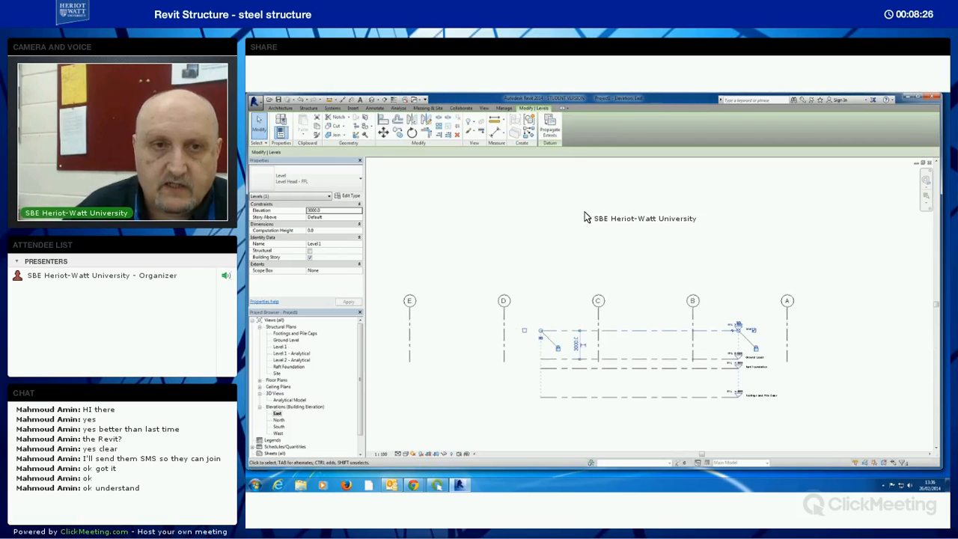
pyautogui.click(624, 218)
pyautogui.click(778, 124)
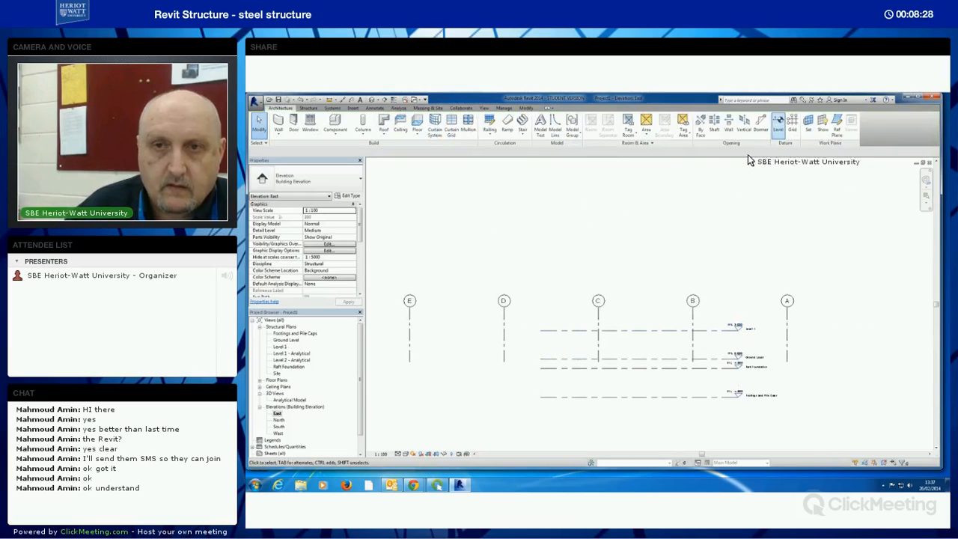
pyautogui.click(540, 306)
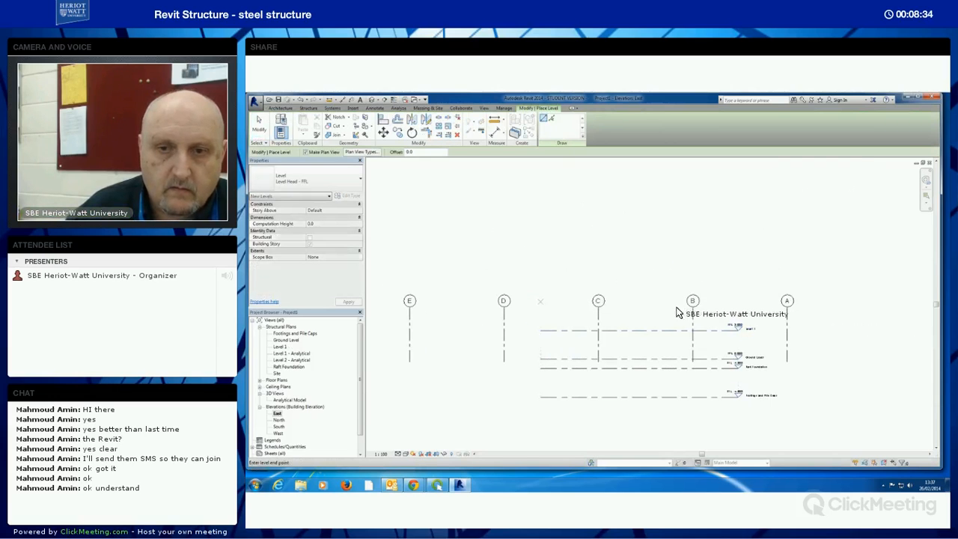
pyautogui.click(737, 311)
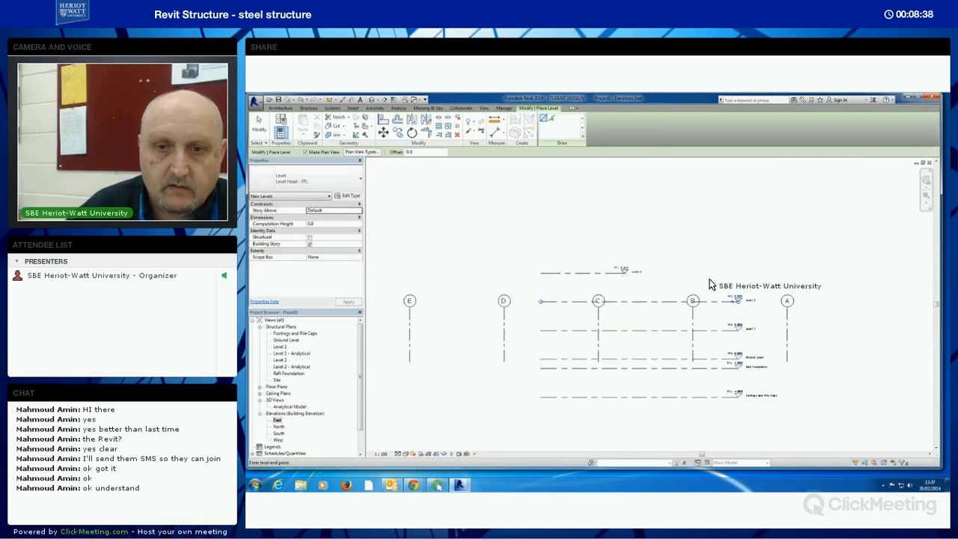
pyautogui.click(737, 272)
pyautogui.click(542, 271)
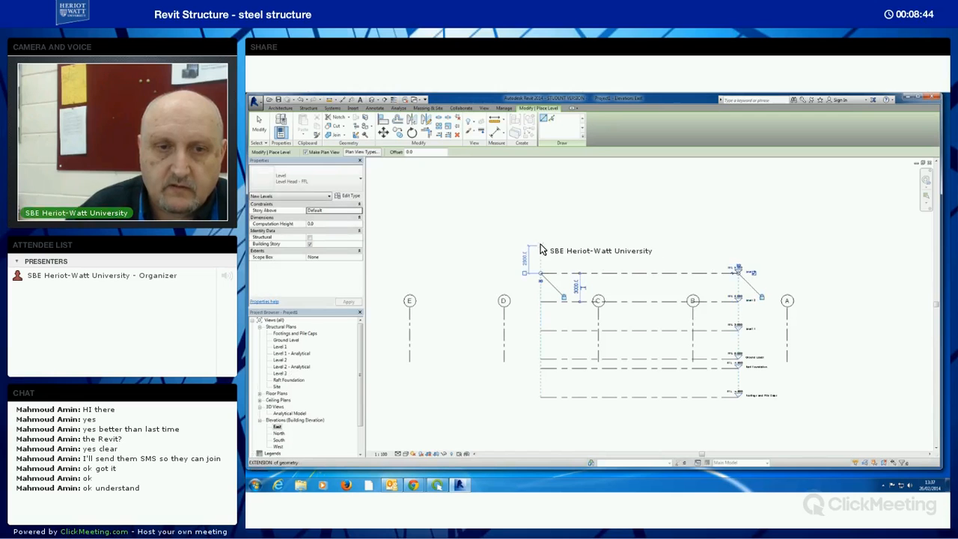
pyautogui.click(540, 244)
pyautogui.click(740, 252)
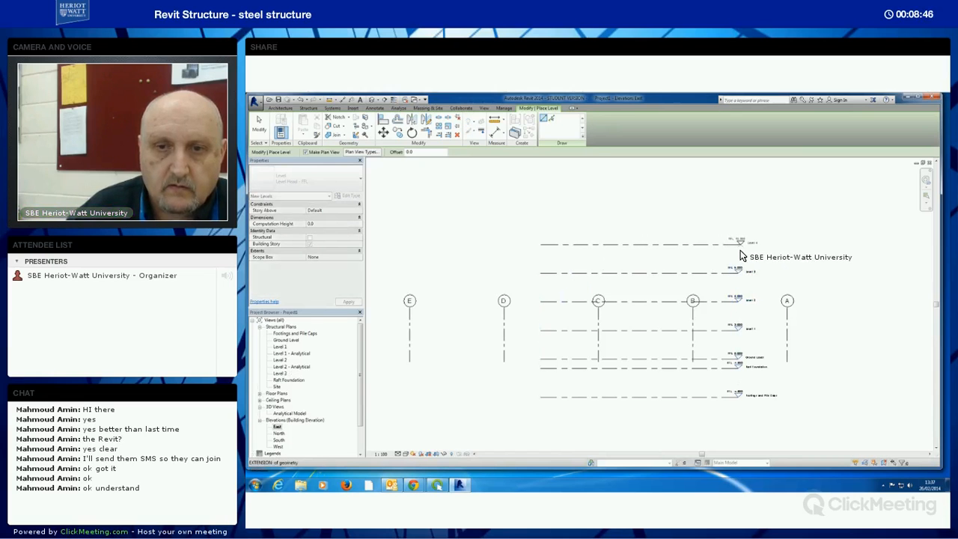
# - Add three more levels above the 12.000 level at 3000 mm spacing, at elevations 15.000, 18.000 and 21.000, with aligned ends
pyautogui.moveTo(816, 283); pyautogui.dragTo(672, 298, button='middle')
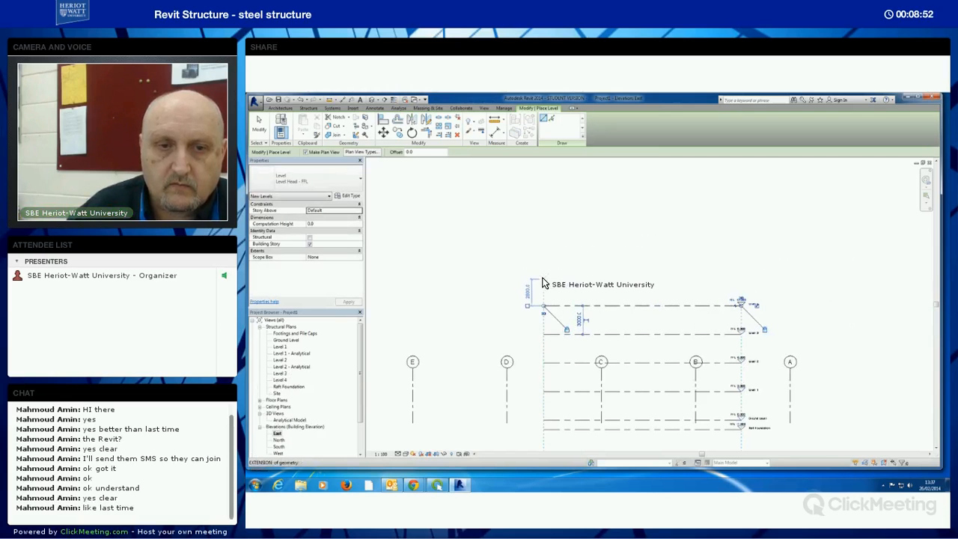
pyautogui.click(543, 276)
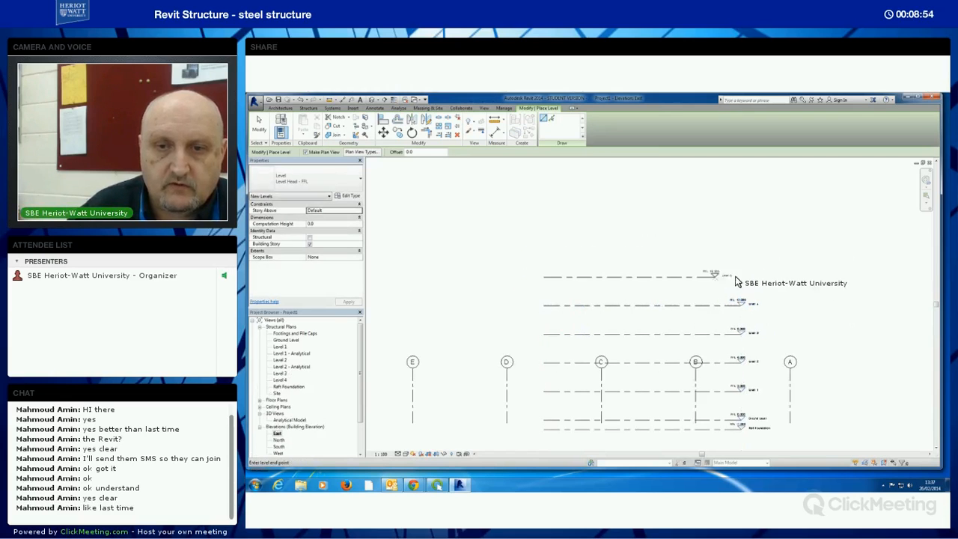
pyautogui.click(741, 282)
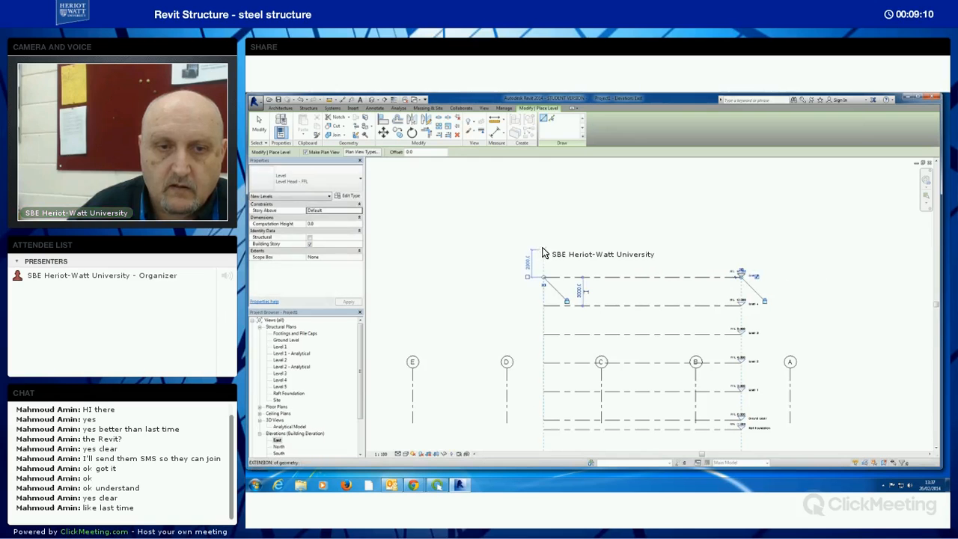
pyautogui.click(546, 249)
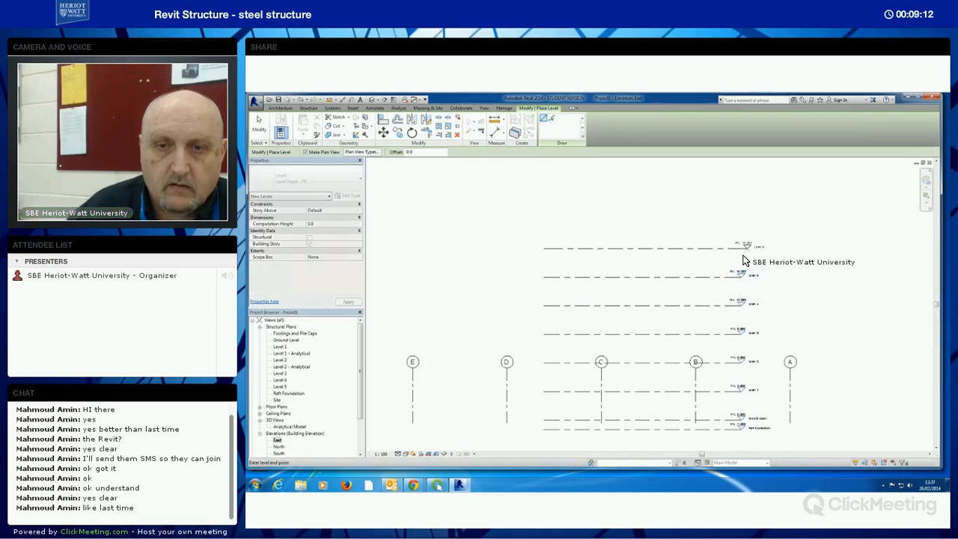
pyautogui.click(727, 255)
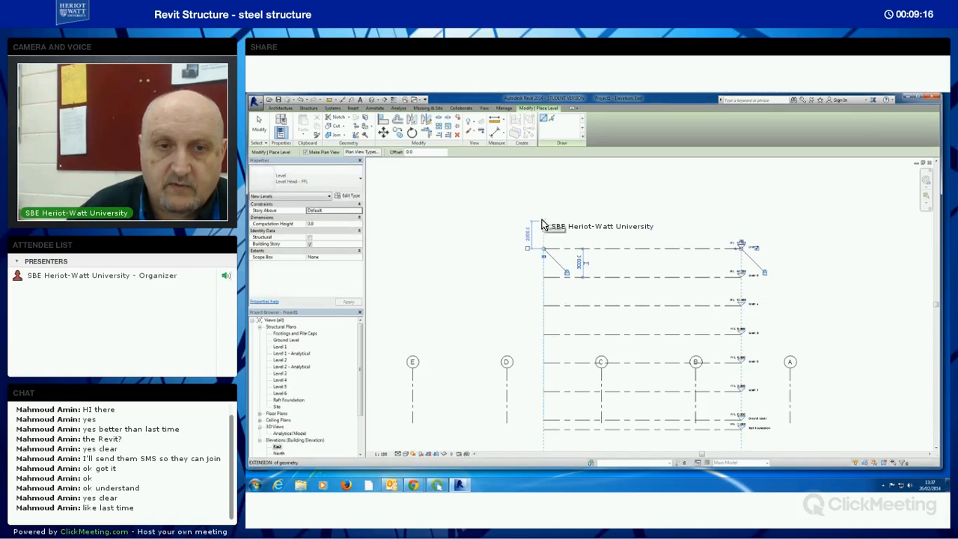
pyautogui.click(545, 221)
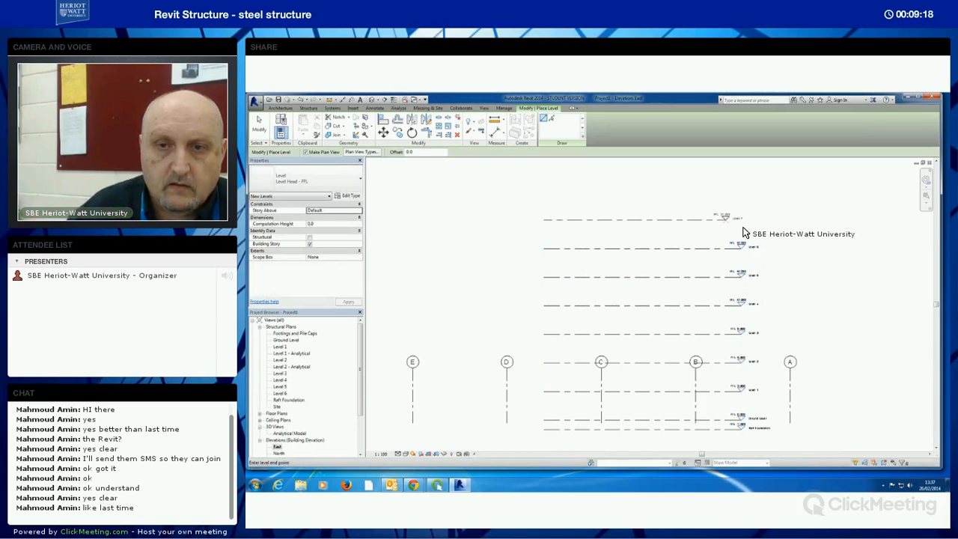
pyautogui.click(740, 229)
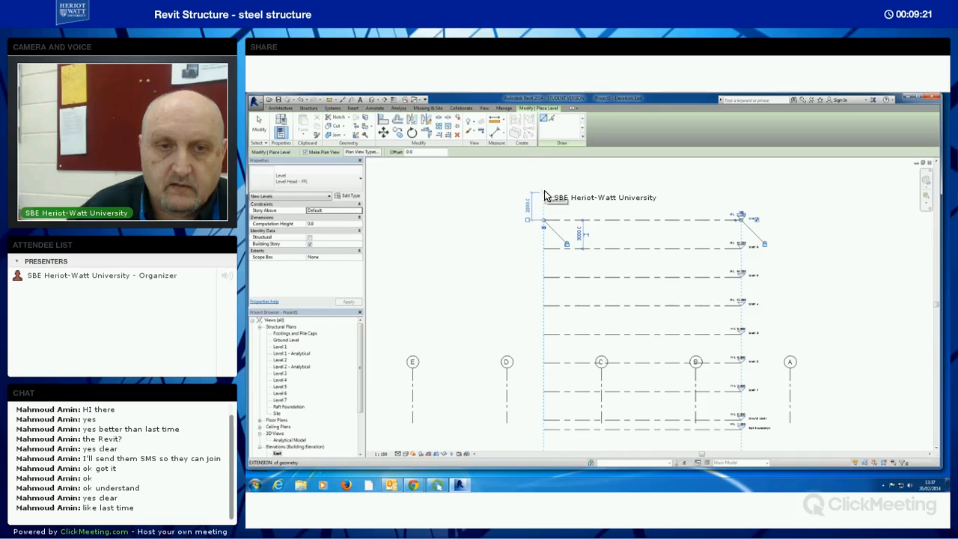
# - Draw the last two levels at elevations 24.000 and 27.000, aligned with the levels below, and finish placing levels
pyautogui.click(545, 193)
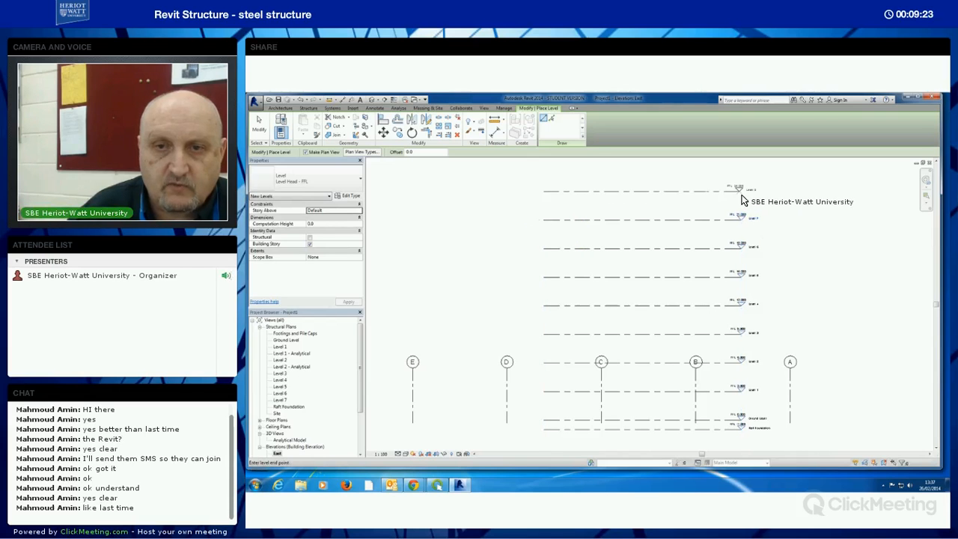
pyautogui.click(741, 199)
pyautogui.moveTo(755, 296); pyautogui.dragTo(748, 335, button='middle')
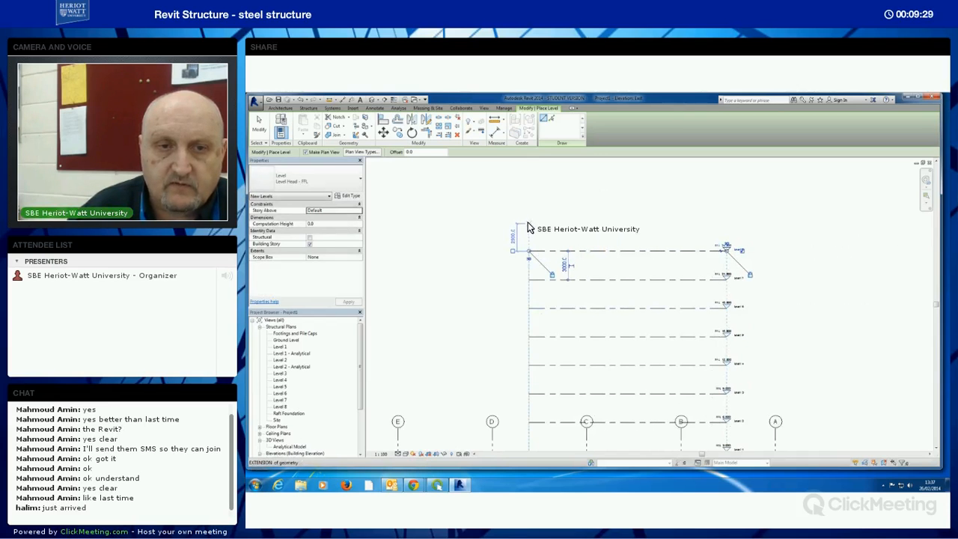
pyautogui.click(528, 223)
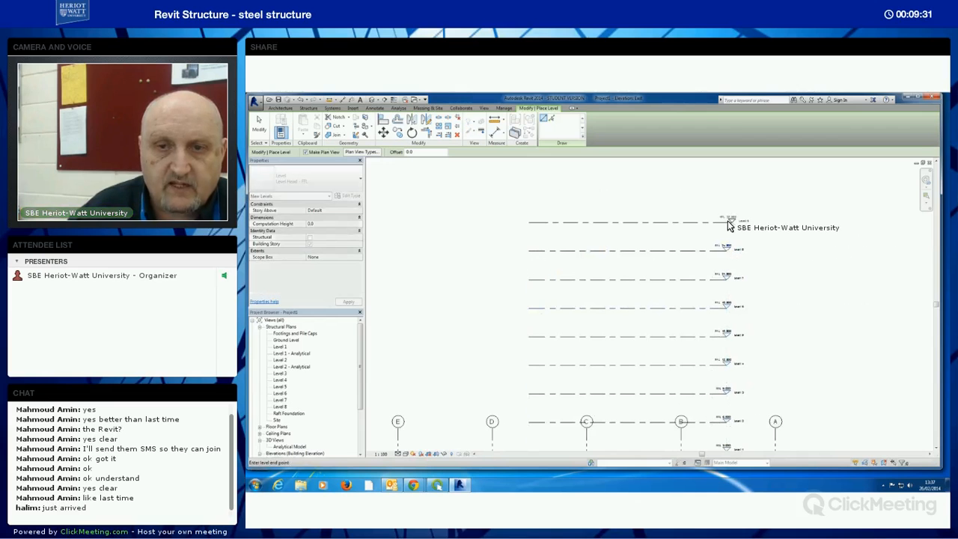
pyautogui.click(728, 223)
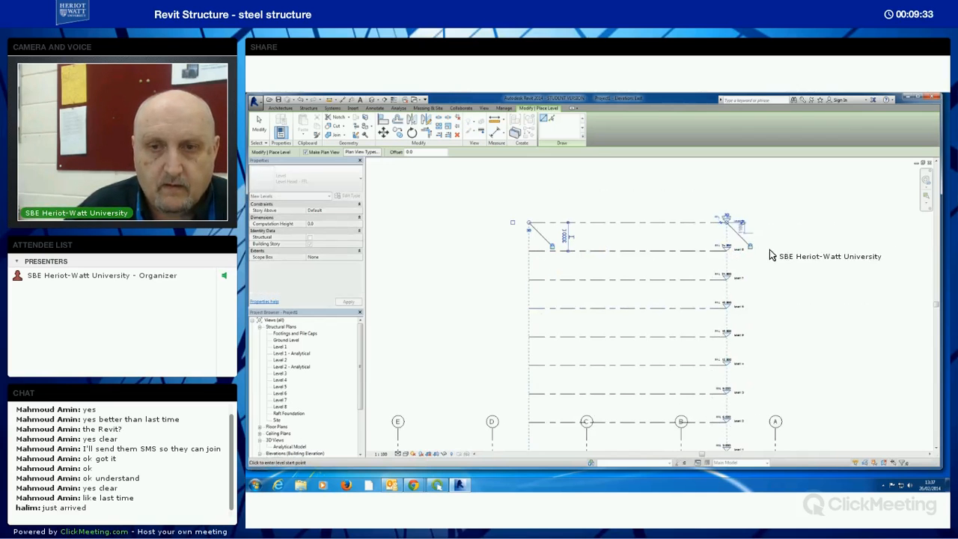
pyautogui.press('Escape')
pyautogui.press('Escape')
# - Rename the topmost level, at 27.000, as Roof Level and rename its corresponding views
pyautogui.scroll(2, 747, 254)
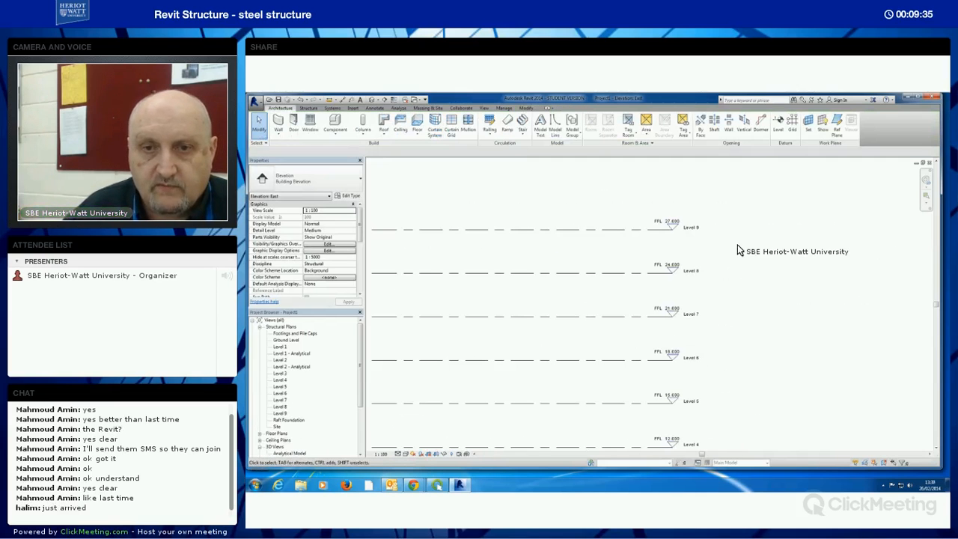
pyautogui.doubleClick(690, 225)
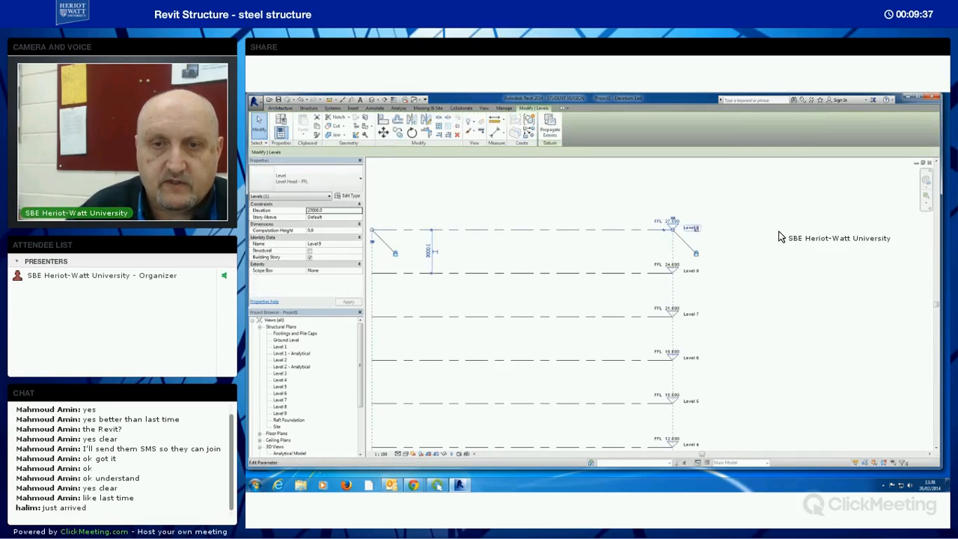
pyautogui.write('Ro')
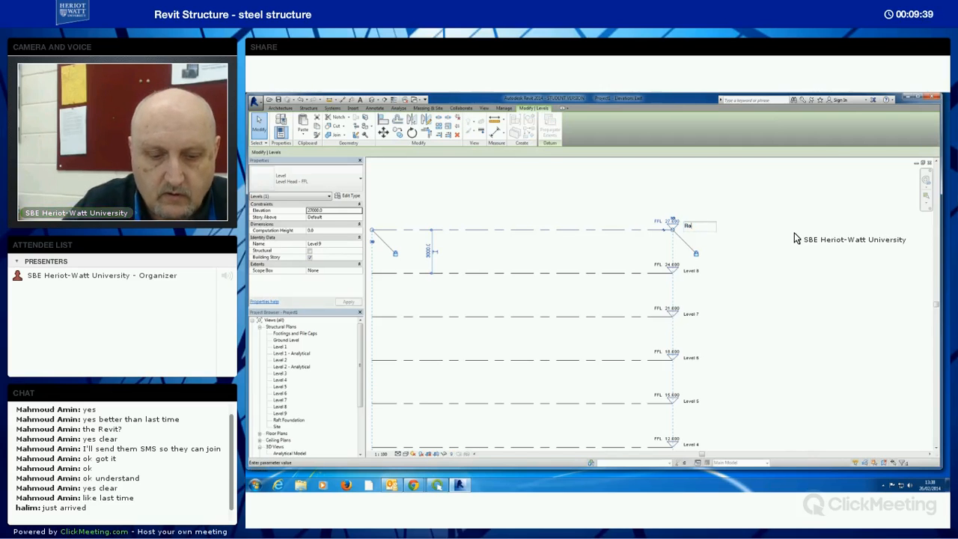
pyautogui.write('of Level')
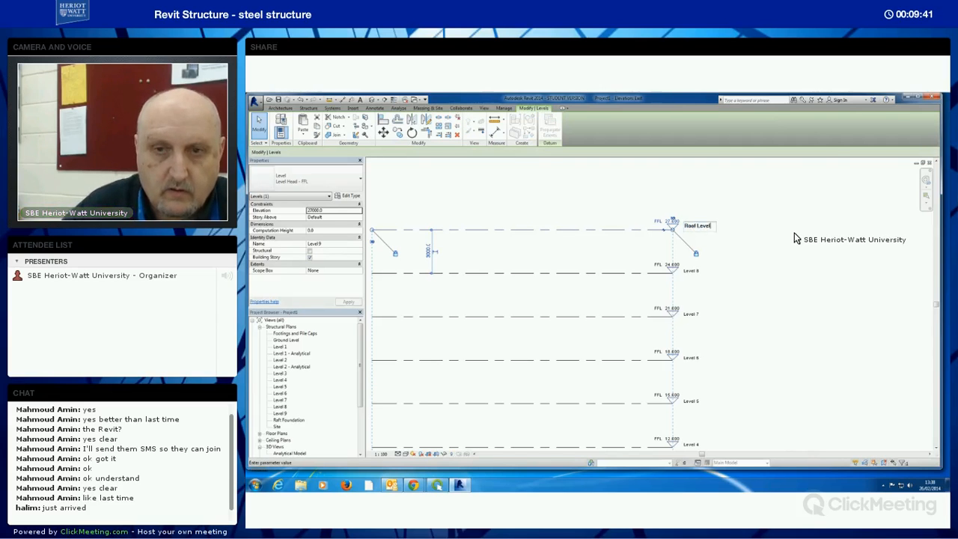
pyautogui.press('Return')
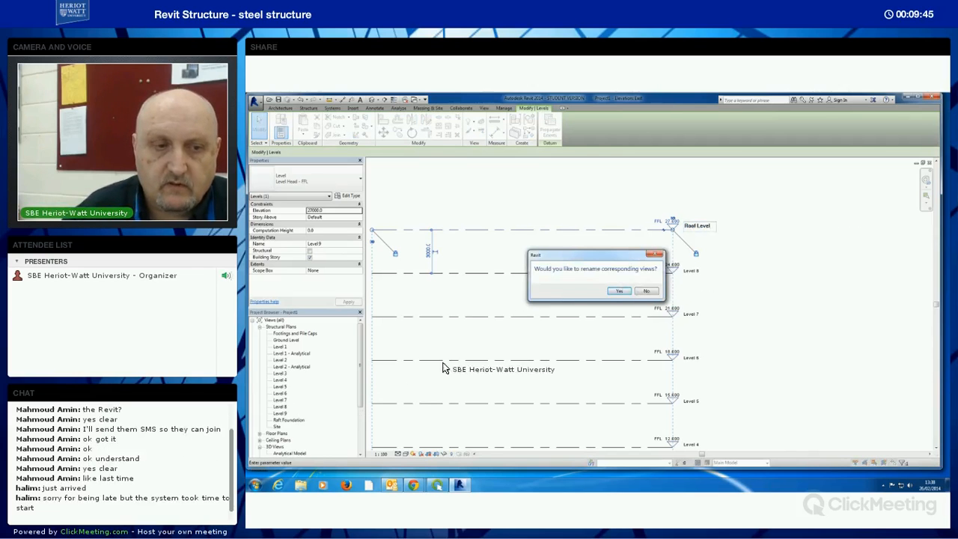
pyautogui.click(618, 291)
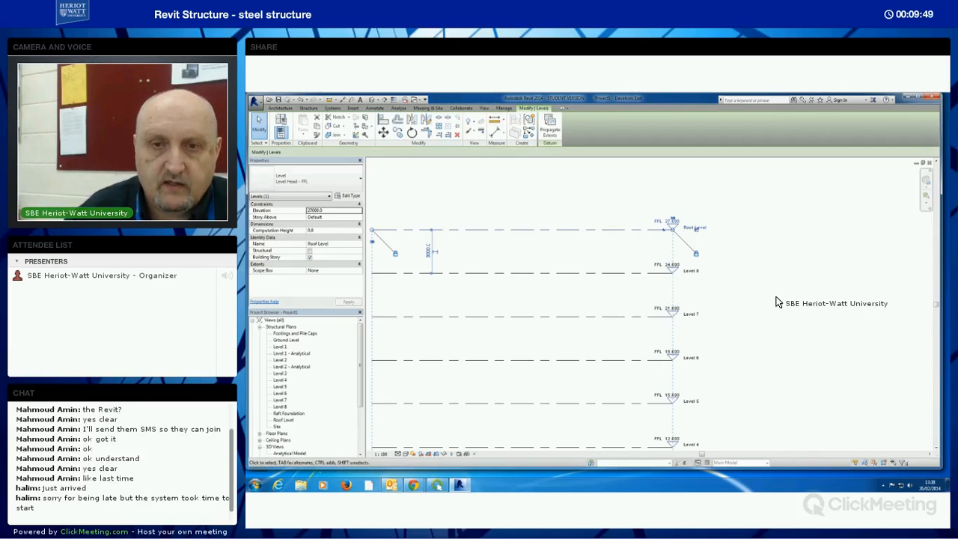
pyautogui.click(785, 300)
# - Open the Ground Level structural plan, showing the full grid layout
pyautogui.scroll(-2, 838, 310)
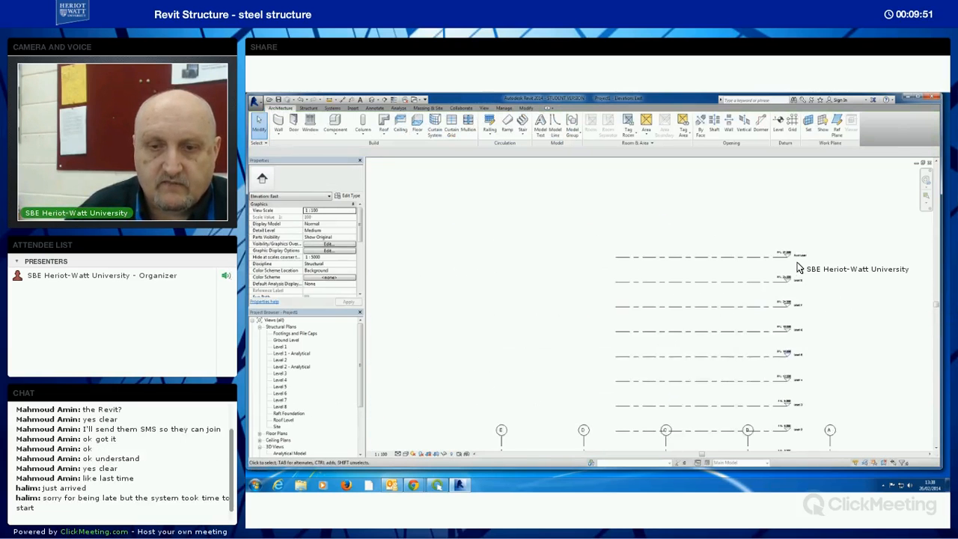
pyautogui.moveTo(868, 337); pyautogui.dragTo(796, 266, button='middle')
pyautogui.scroll(-1, 798, 270)
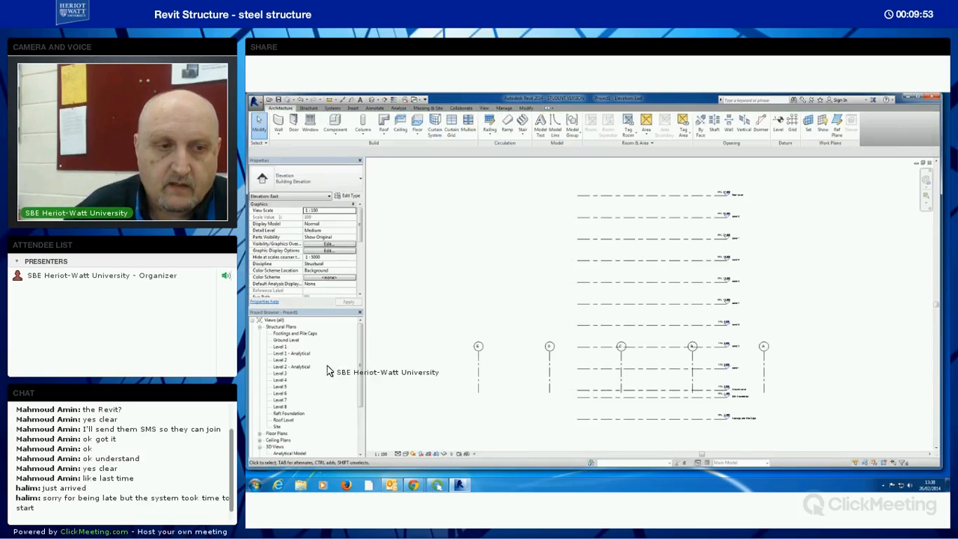
pyautogui.doubleClick(283, 340)
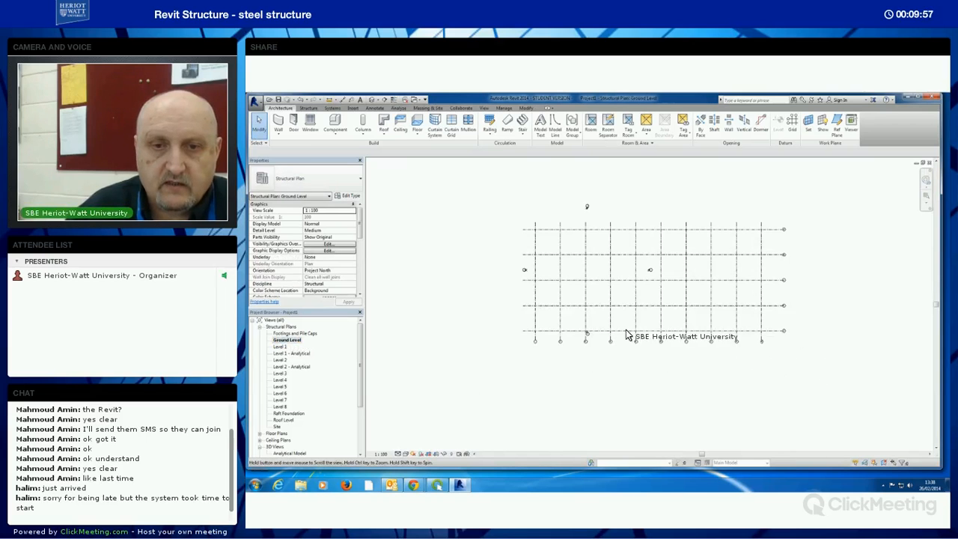
# - Move the east elevation marker from inside the grid to beyond the grid's eastern side
pyautogui.moveTo(626, 331); pyautogui.dragTo(569, 337, button='middle')
pyautogui.click(594, 277)
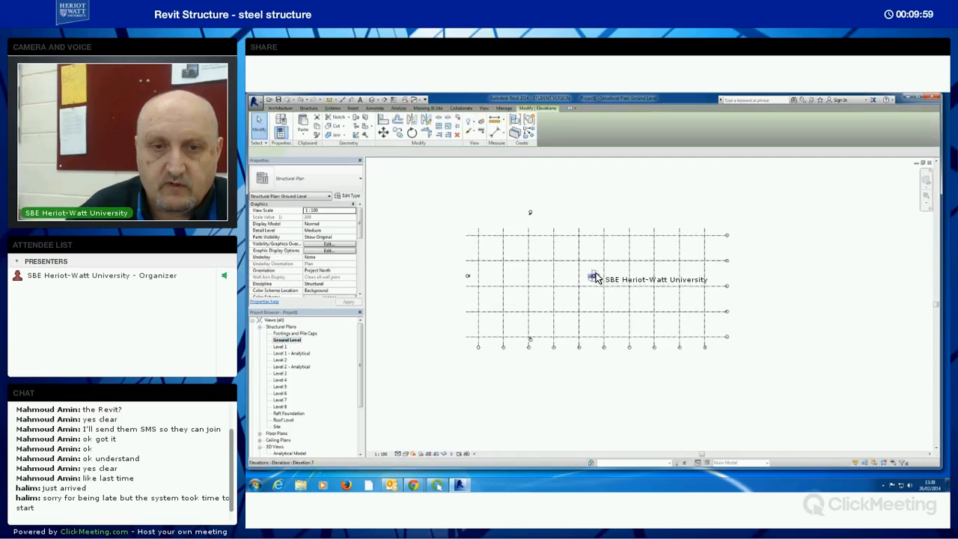
pyautogui.scroll(2, 610, 362)
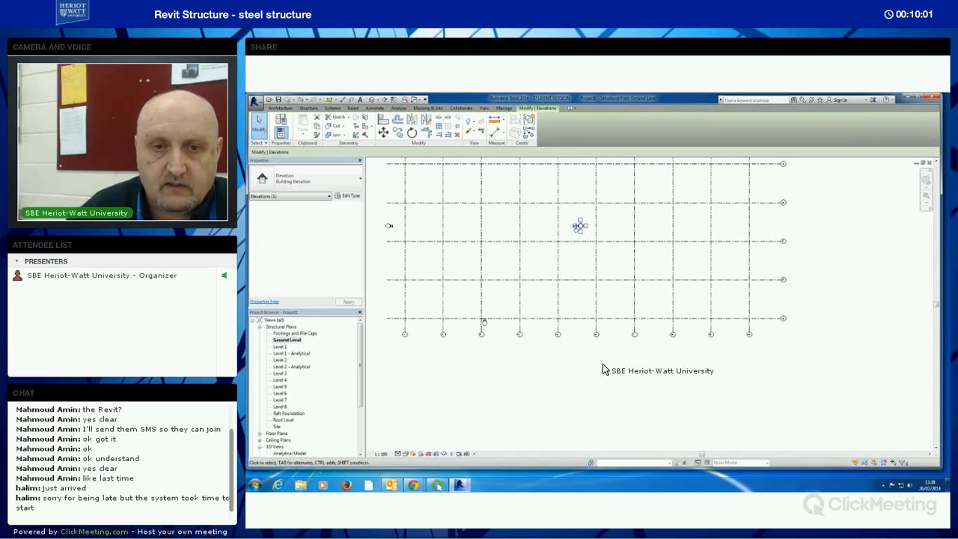
pyautogui.moveTo(608, 330); pyautogui.dragTo(604, 366, button='middle')
pyautogui.moveTo(577, 262); pyautogui.dragTo(836, 280)
pyautogui.click(814, 348)
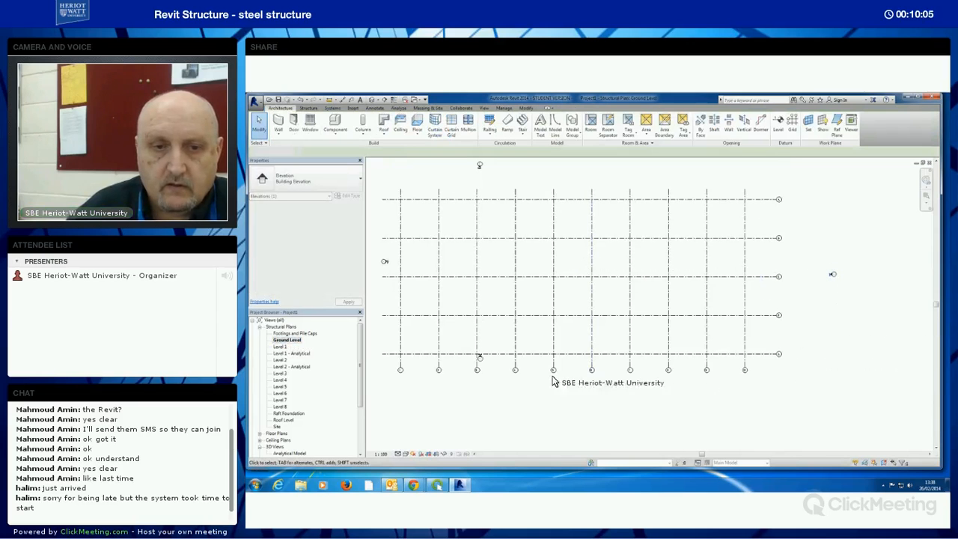
# - Move the south elevation marker below the grid and shift the north marker to about the middle above the grid
pyautogui.moveTo(482, 365); pyautogui.dragTo(636, 426)
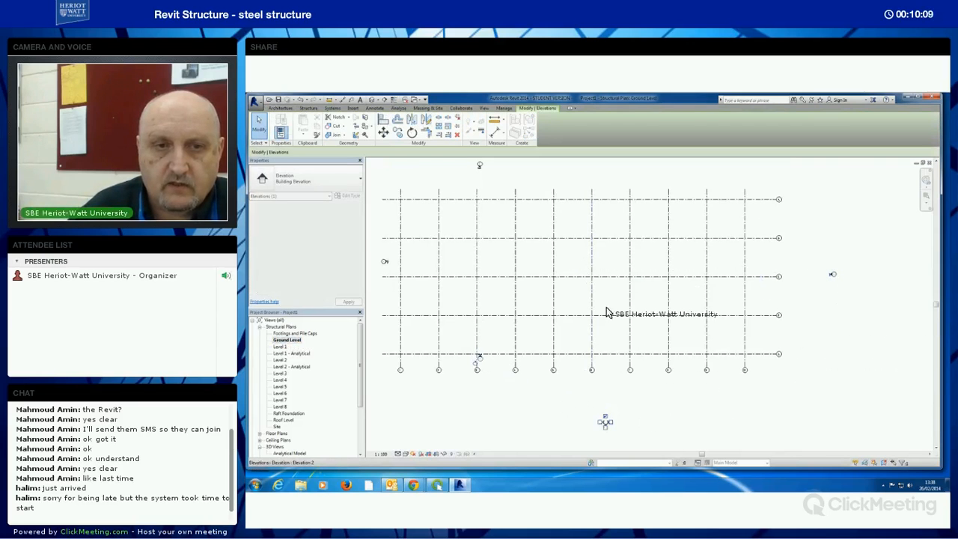
pyautogui.click(568, 262)
pyautogui.moveTo(486, 197); pyautogui.dragTo(474, 226, button='middle')
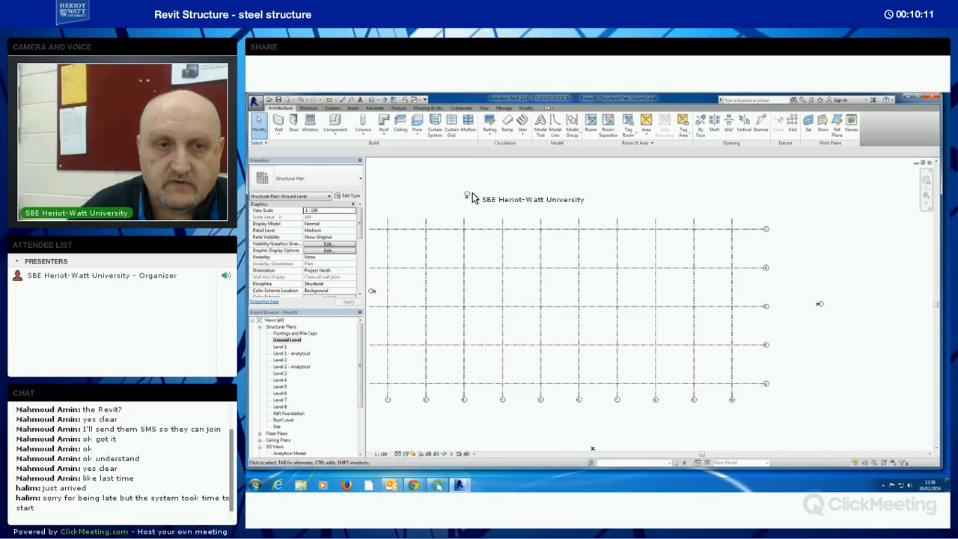
pyautogui.click(469, 194)
pyautogui.moveTo(467, 196); pyautogui.dragTo(570, 187)
pyautogui.click(722, 336)
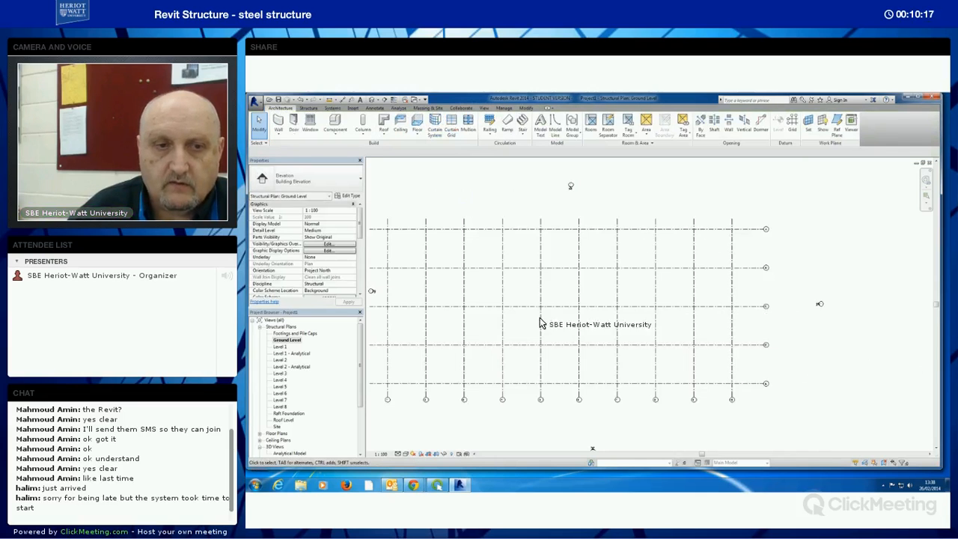
# - Place vertical UB838x292x176 structural columns at all grid intersections of the Ground Level plan using At Grids
pyautogui.moveTo(405, 319); pyautogui.dragTo(439, 288, button='middle')
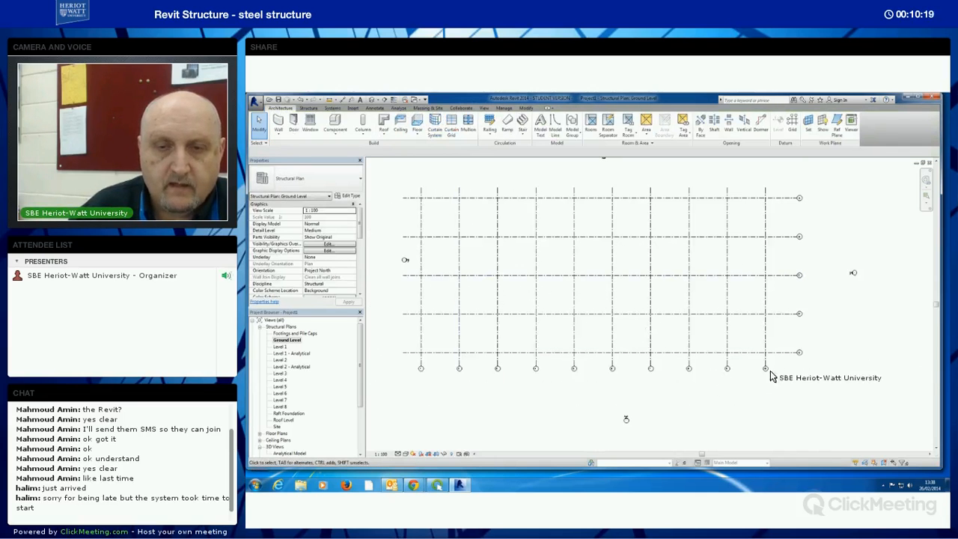
pyautogui.moveTo(835, 378); pyautogui.dragTo(843, 390, button='middle')
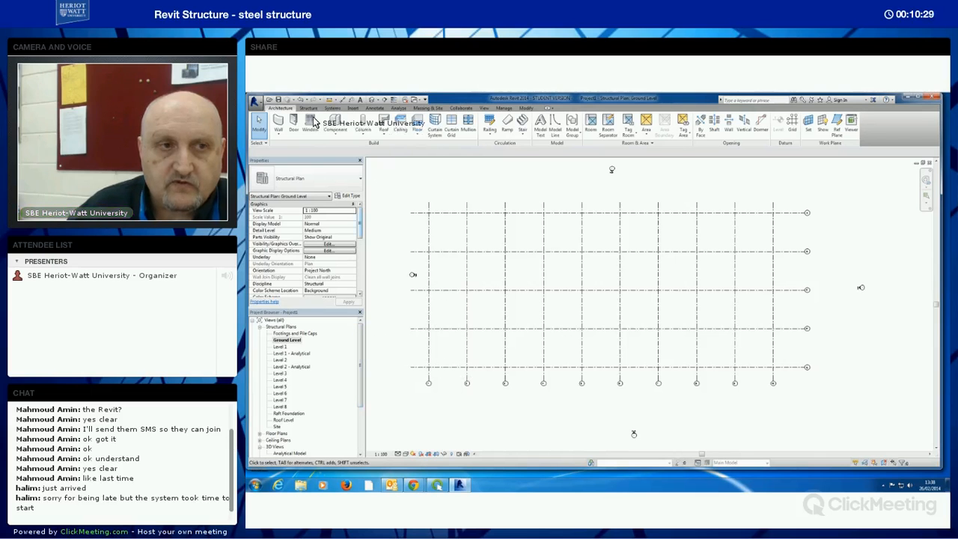
pyautogui.click(309, 109)
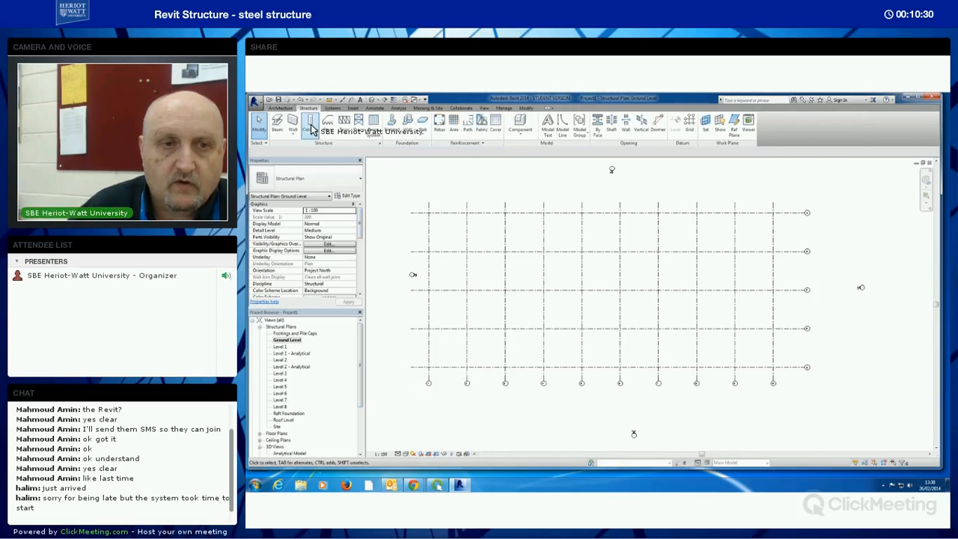
pyautogui.click(311, 127)
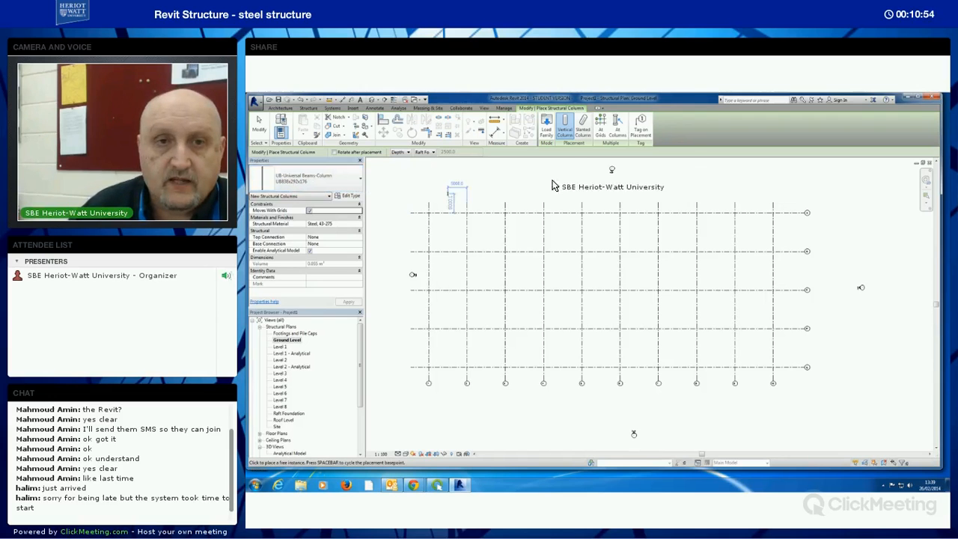
pyautogui.click(600, 129)
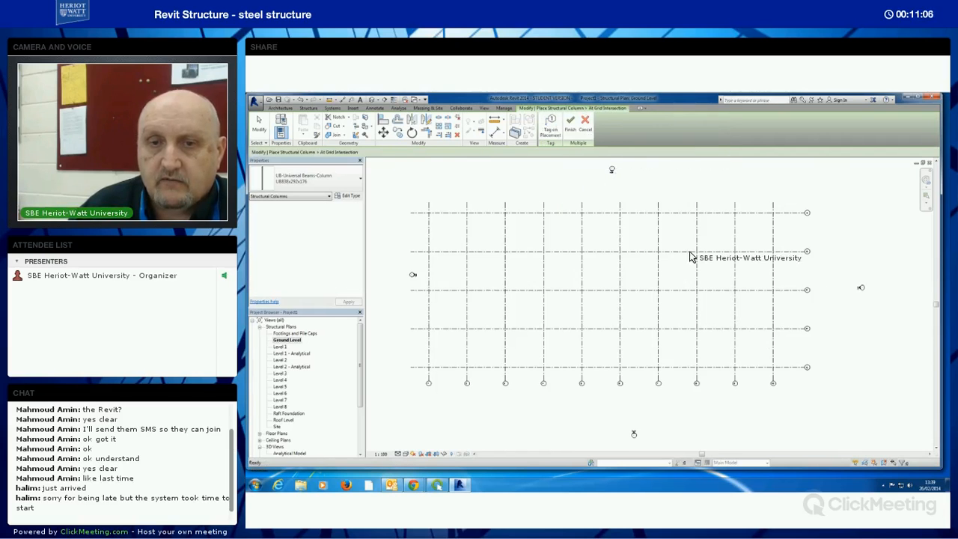
pyautogui.moveTo(791, 374); pyautogui.dragTo(421, 207)
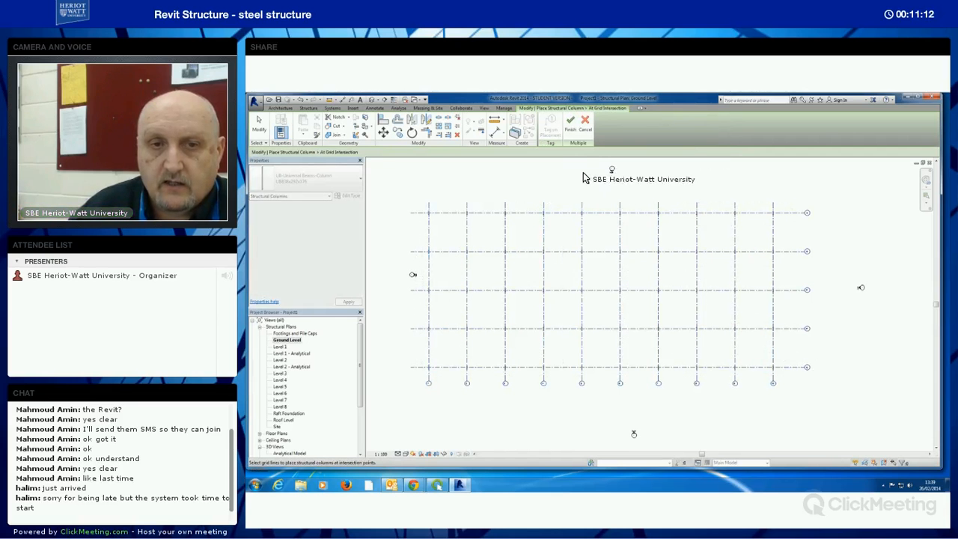
pyautogui.click(572, 132)
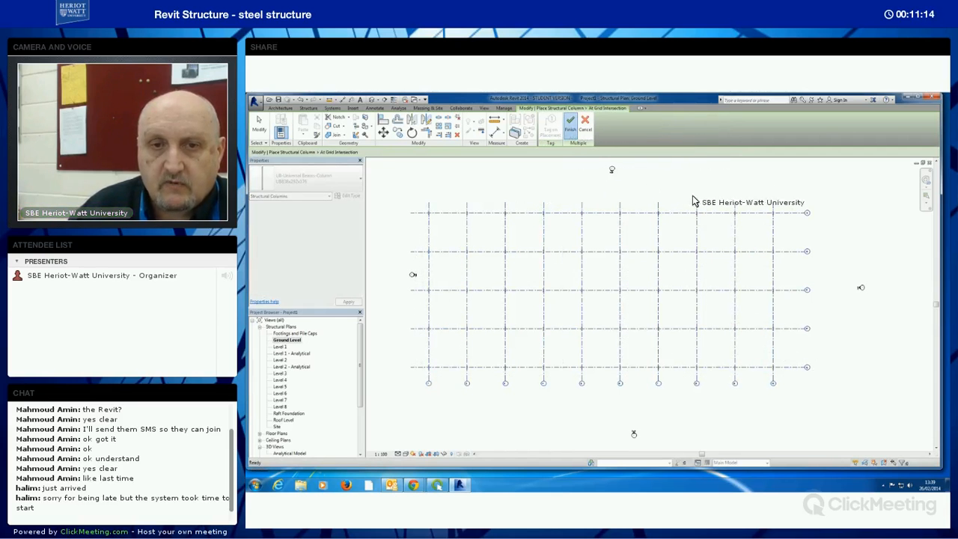
pyautogui.press('Escape')
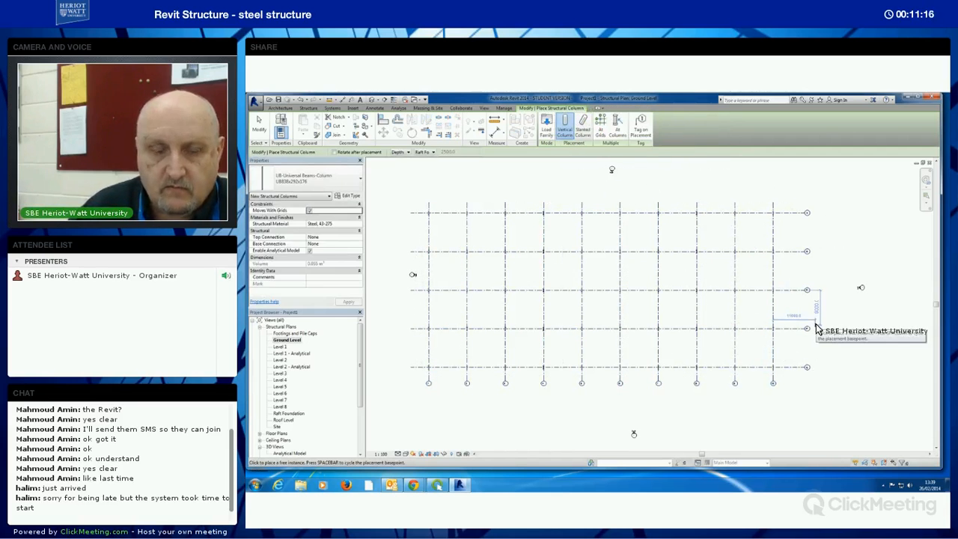
# - Inspect one of the placed columns in the plan, checking its orientation and its base and top level properties
pyautogui.scroll(5, 684, 256)
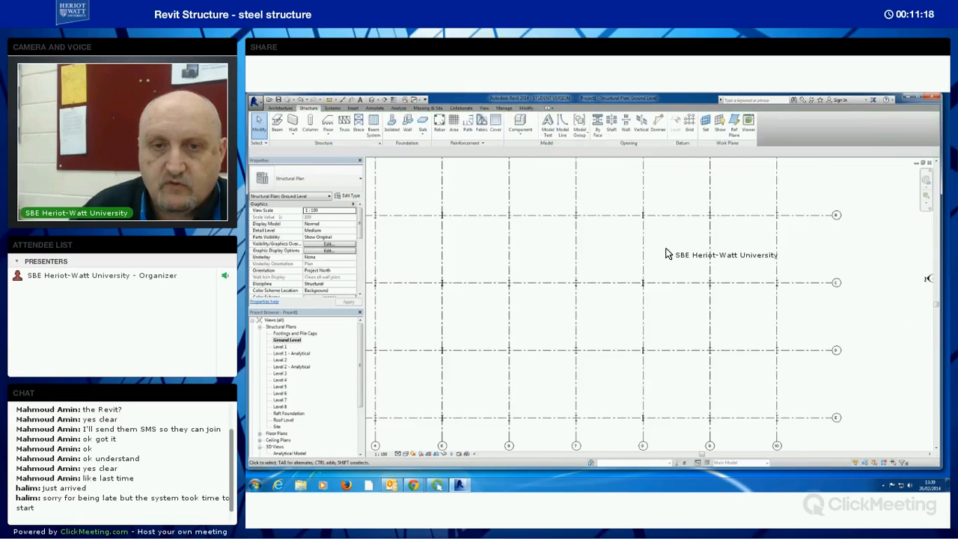
pyautogui.moveTo(618, 174); pyautogui.dragTo(626, 223, button='middle')
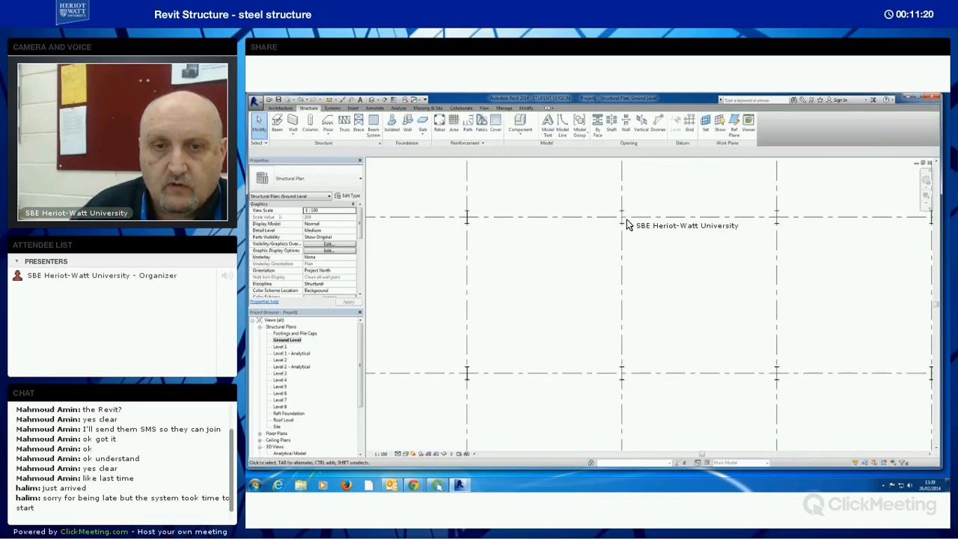
pyautogui.click(626, 222)
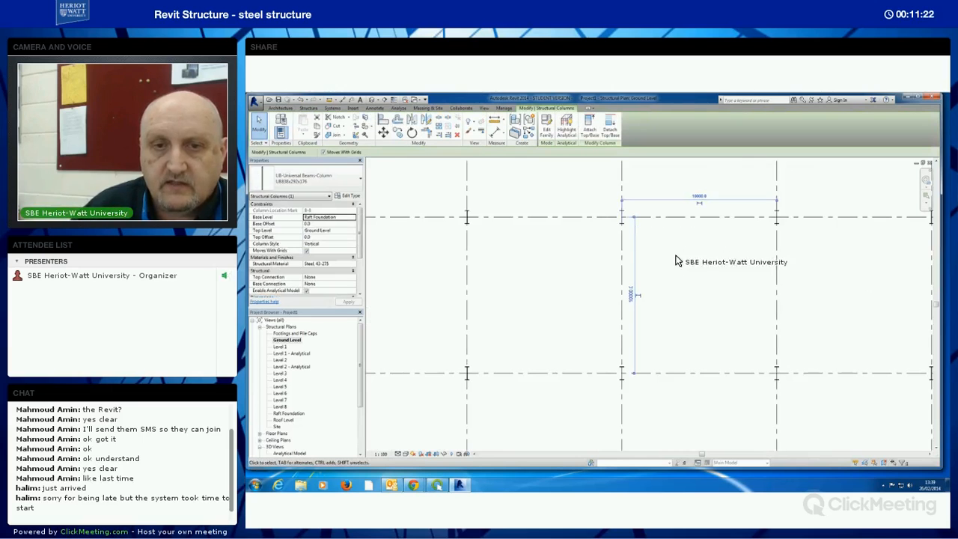
pyautogui.scroll(-5, 695, 268)
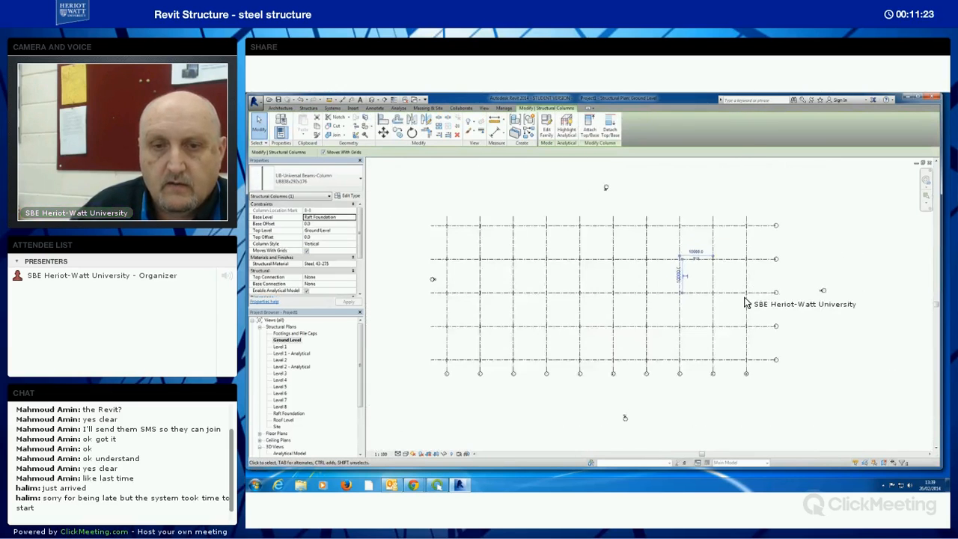
pyautogui.click(801, 338)
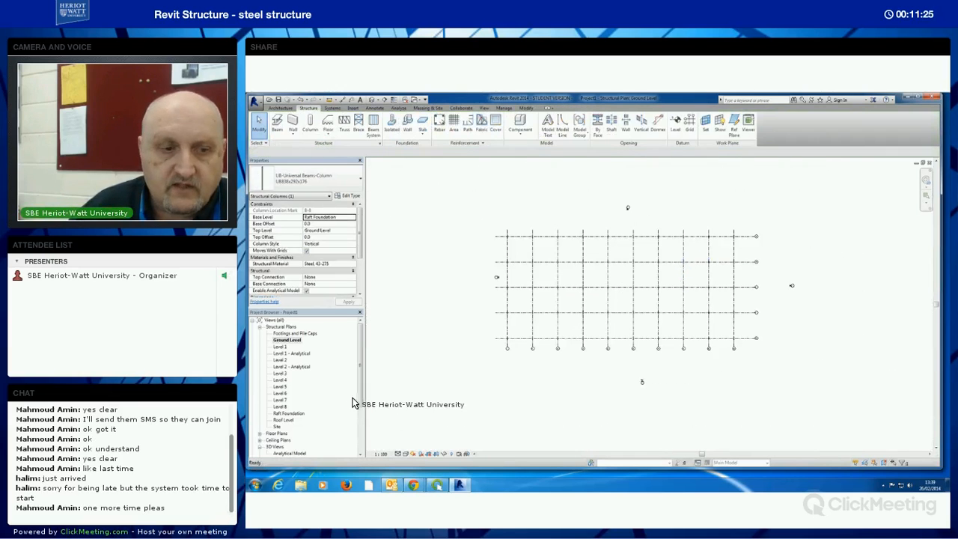
# - Open the default 3D view, look closely at the short columns, and set the visual style to Consistent Colors
pyautogui.scroll(-3, 357, 398)
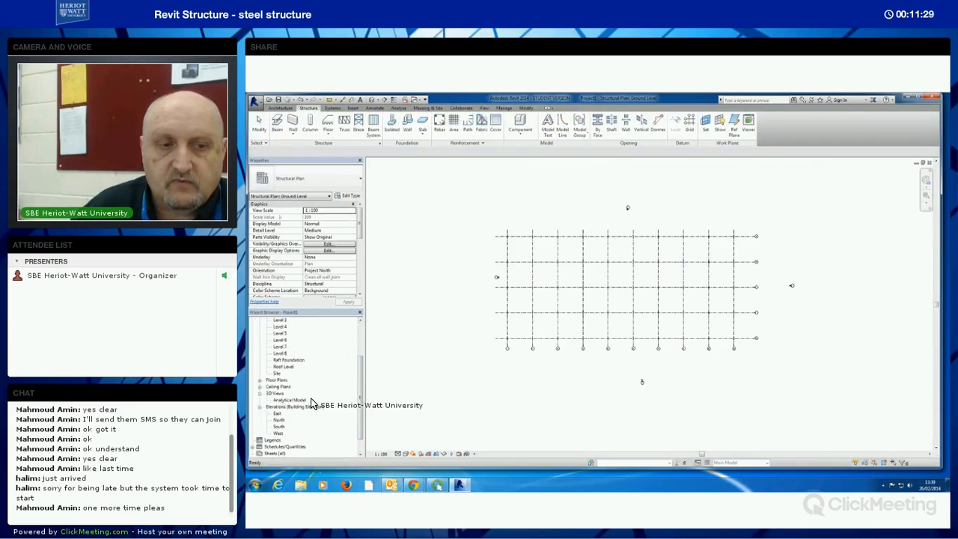
pyautogui.click(371, 99)
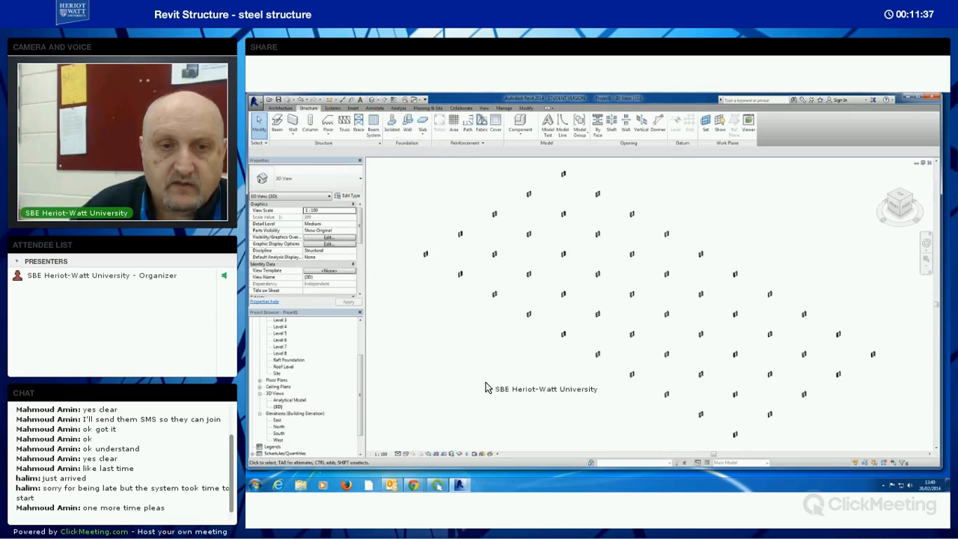
pyautogui.keyDown('shift'); pyautogui.moveTo(553, 397); pyautogui.dragTo(644, 366, button='middle'); pyautogui.keyUp('shift')
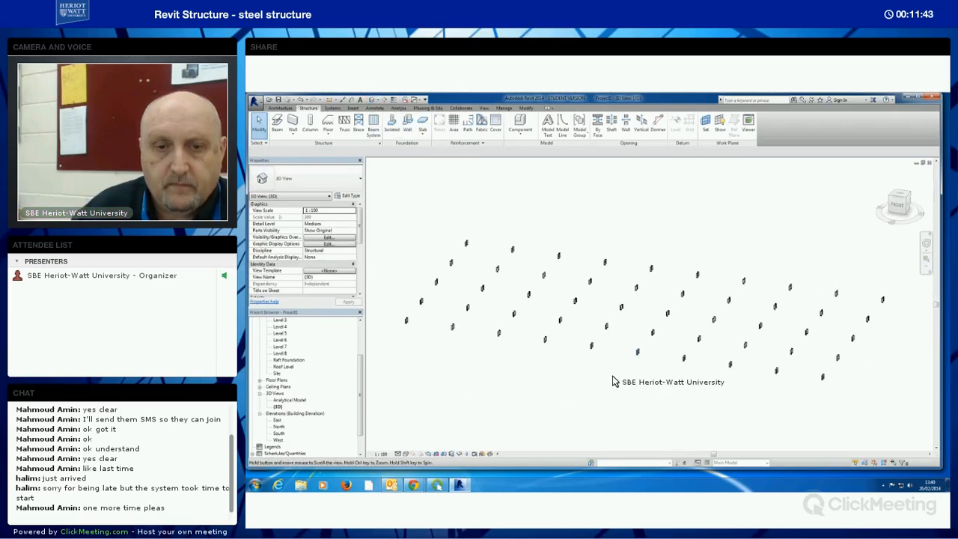
pyautogui.scroll(4, 595, 375)
pyautogui.scroll(2, 605, 373)
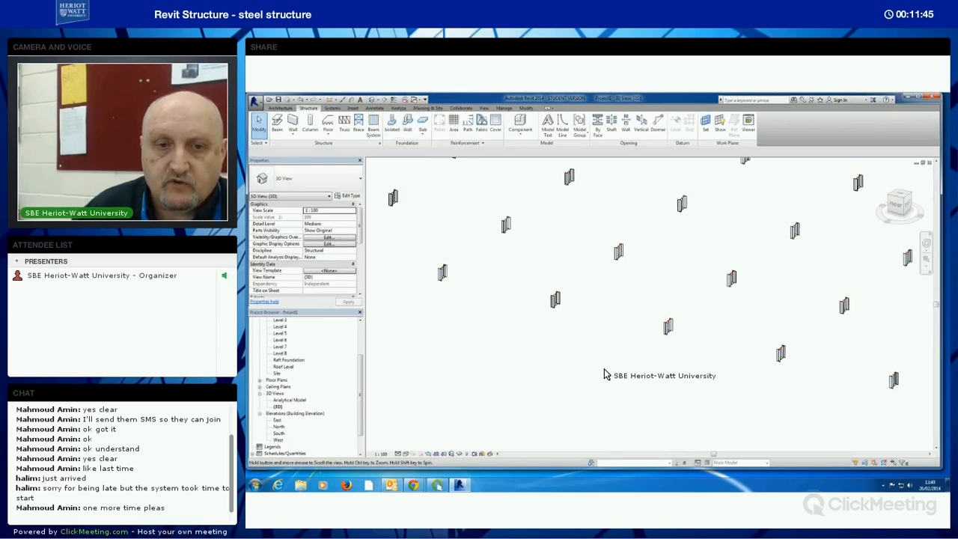
pyautogui.scroll(4, 598, 359)
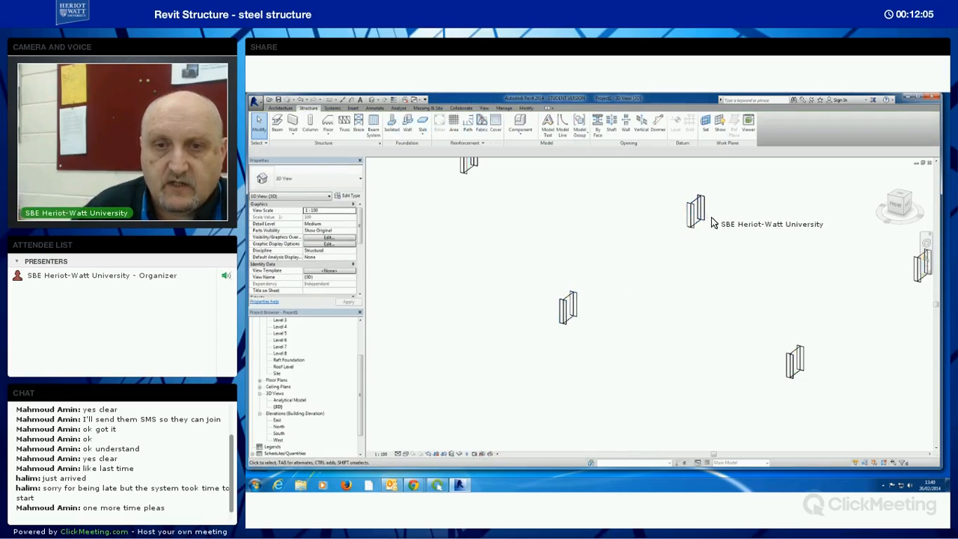
pyautogui.click(405, 453)
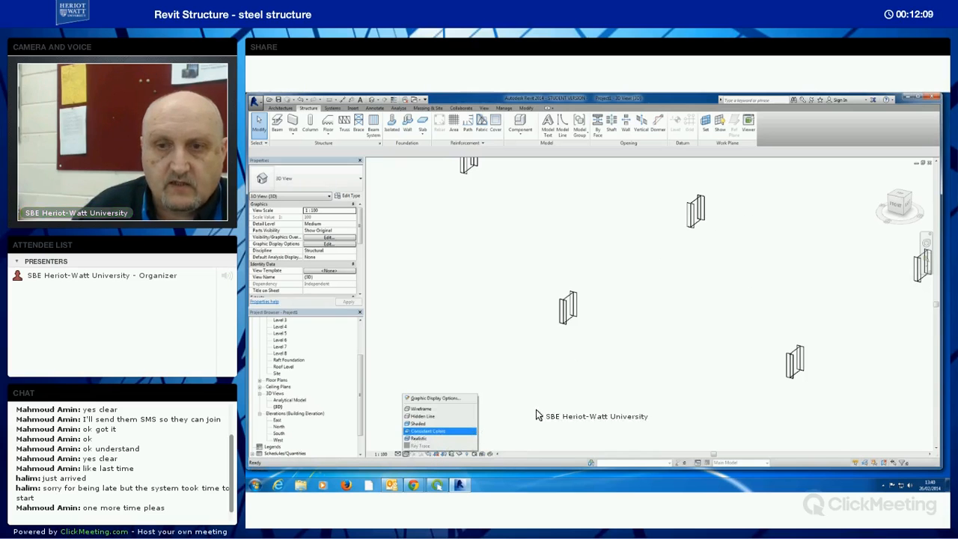
# - Select all columns of the same type and set their base level to Footings and Pile Caps and top level to Level 2
pyautogui.scroll(-5, 668, 380)
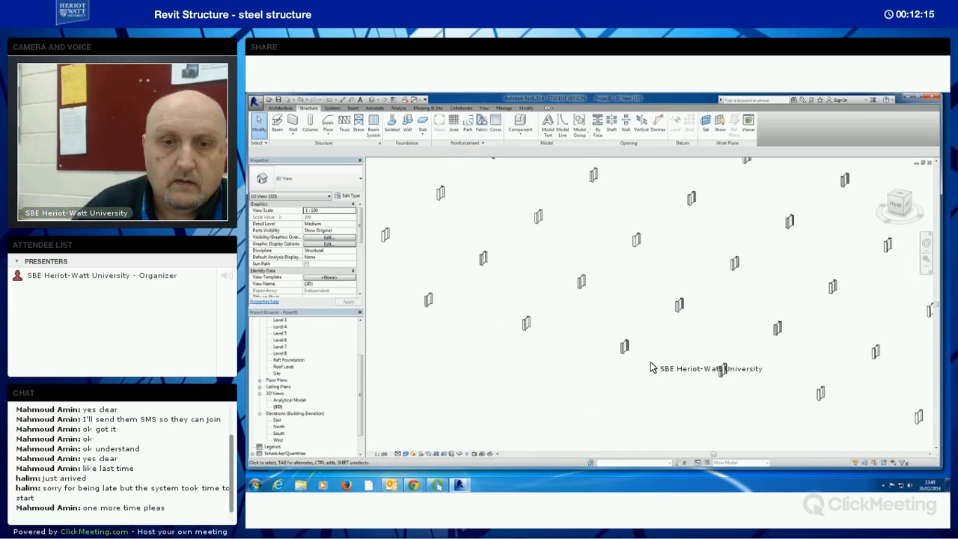
pyautogui.click(624, 346)
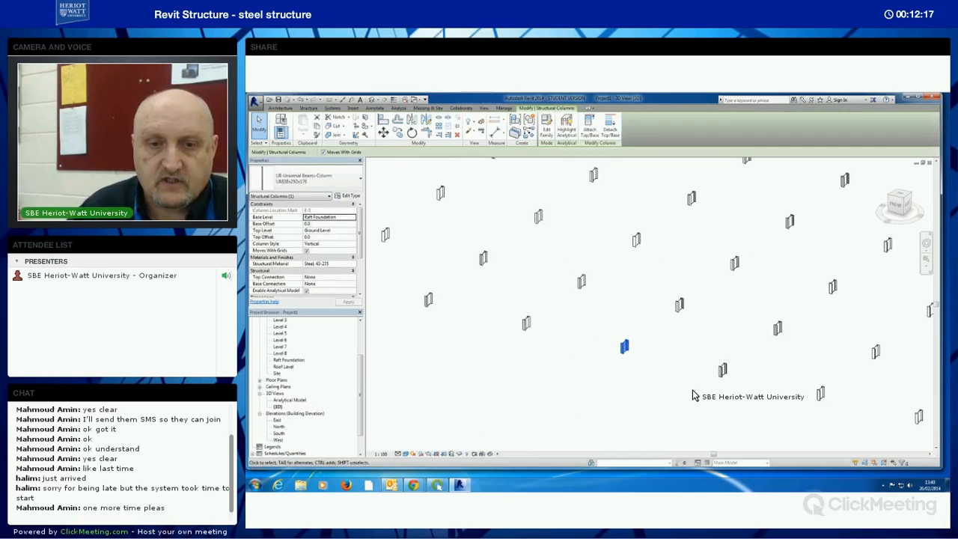
pyautogui.press('s')
pyautogui.press('a')
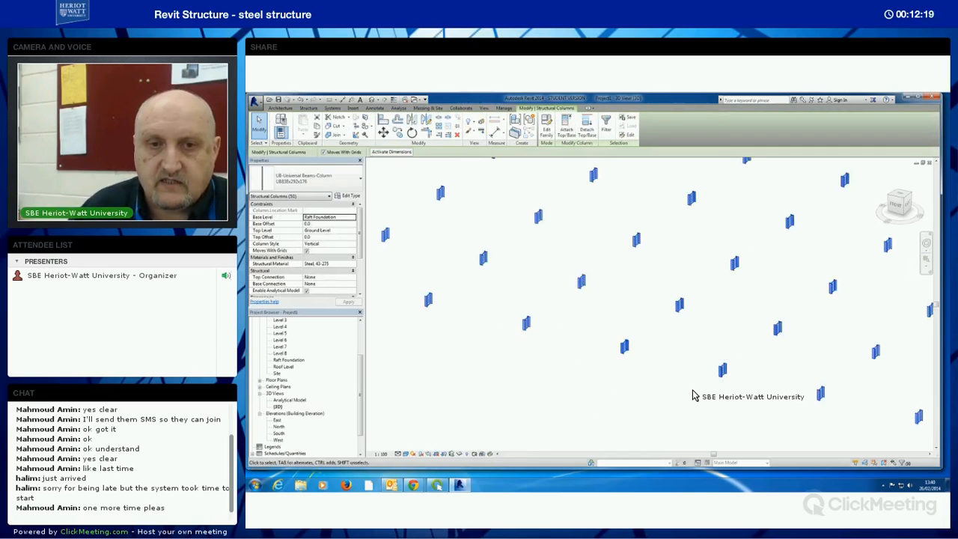
pyautogui.click(352, 216)
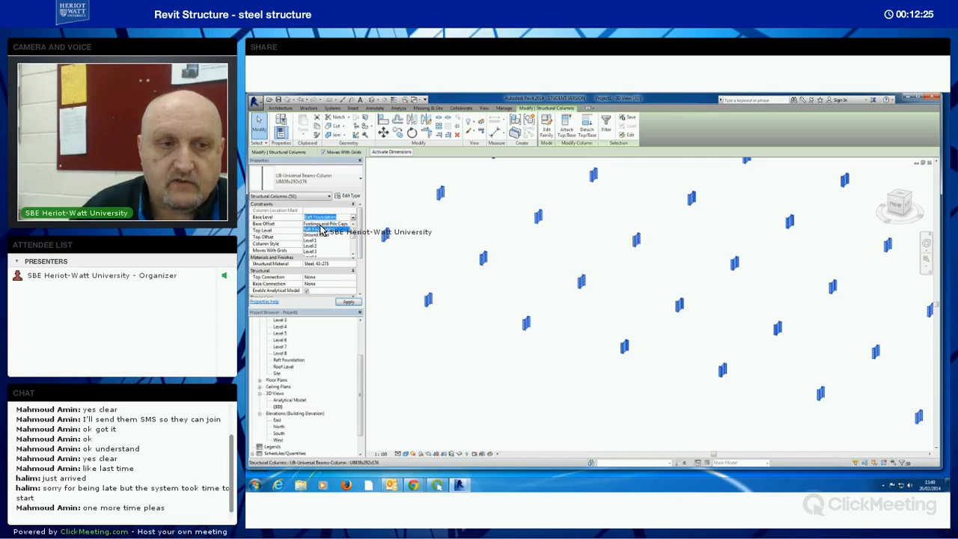
pyautogui.click(321, 224)
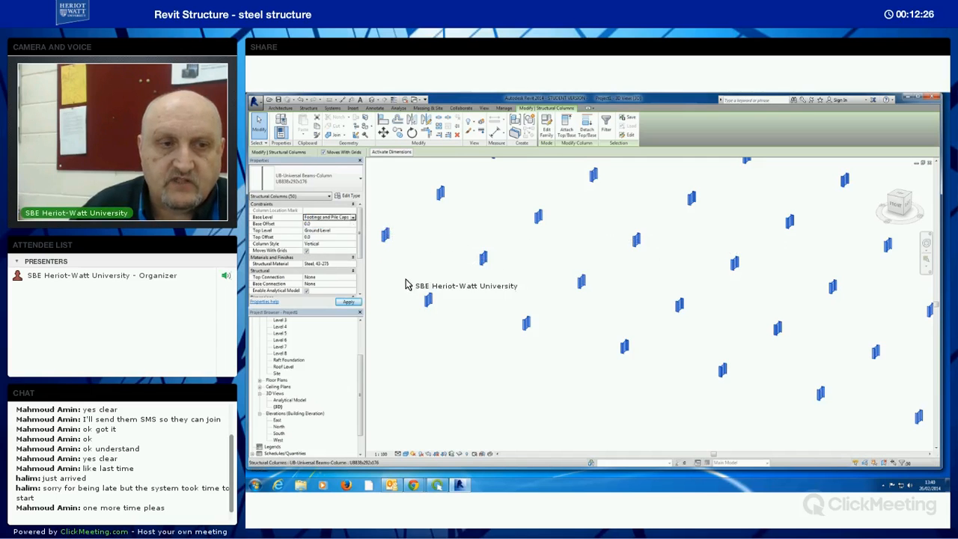
pyautogui.click(353, 231)
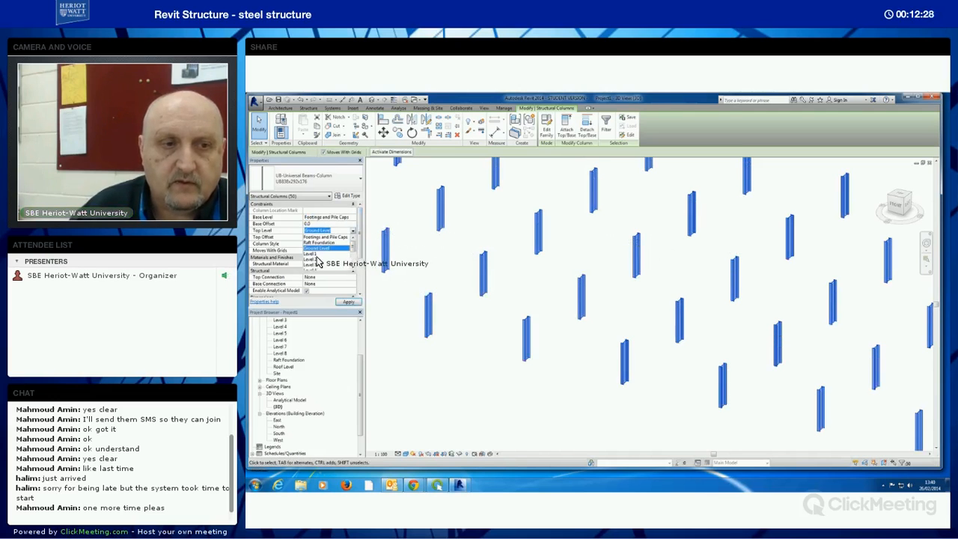
pyautogui.click(314, 260)
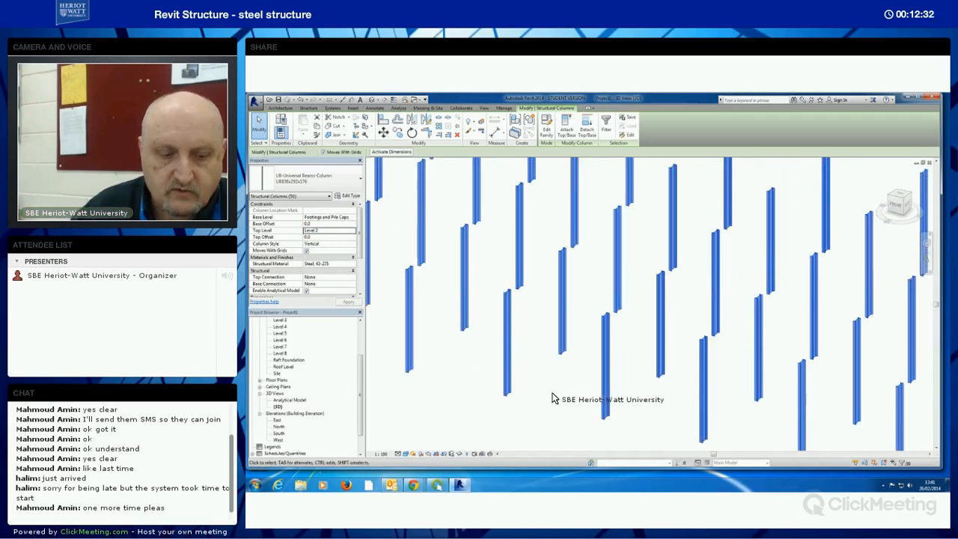
pyautogui.keyDown('shift'); pyautogui.moveTo(589, 385); pyautogui.dragTo(392, 387, button='middle'); pyautogui.keyUp('shift')
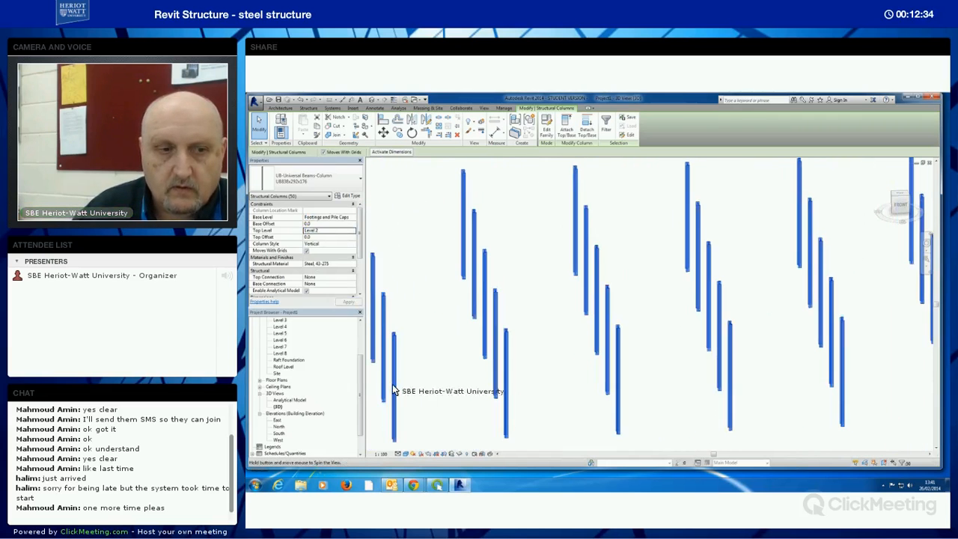
# - Open the Footings and Pile Caps structural plan, showing the full column layout
pyautogui.moveTo(361, 392); pyautogui.dragTo(359, 348)
pyautogui.doubleClick(300, 334)
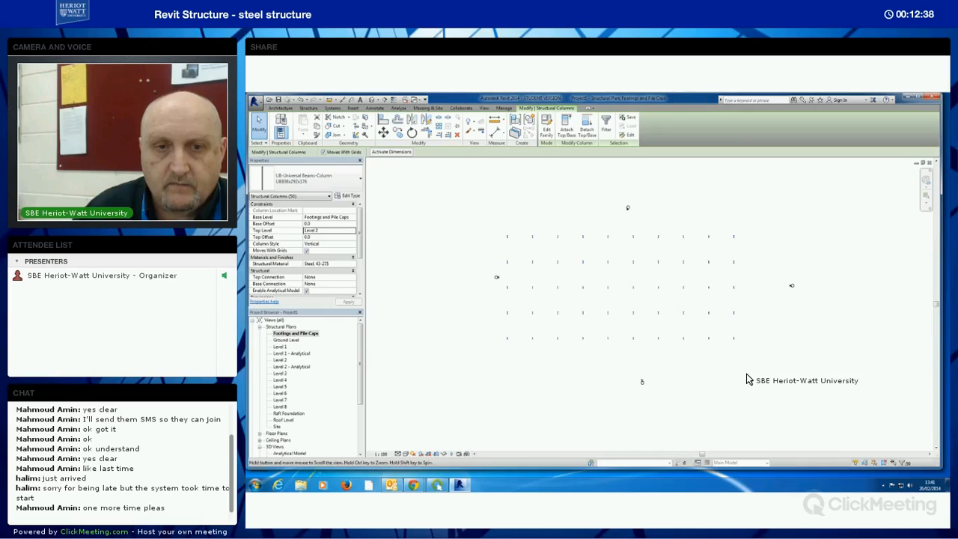
pyautogui.scroll(2, 745, 374)
pyautogui.moveTo(737, 354); pyautogui.dragTo(777, 380, button='middle')
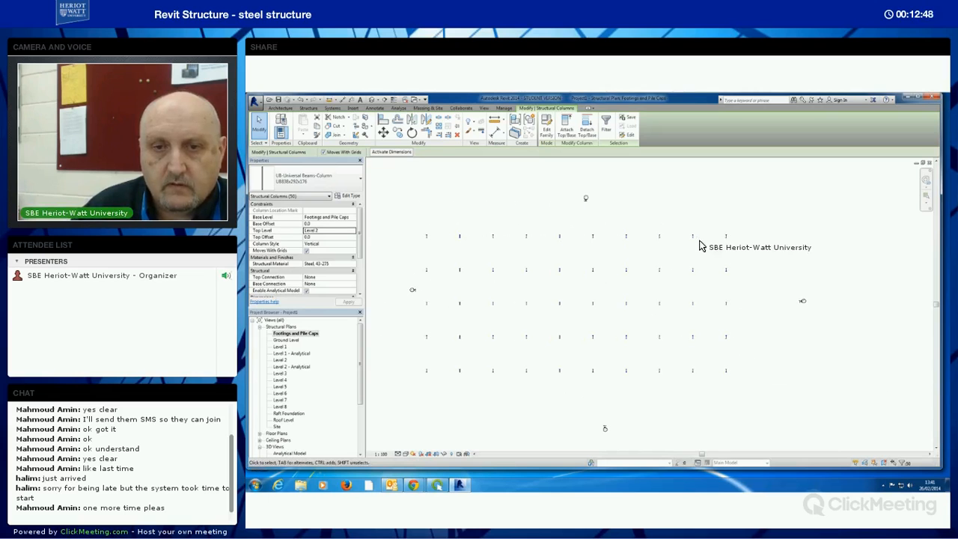
# - Rotate the eight intermediate columns of the plan's upper row by 90 degrees, leaving out the two corner columns
pyautogui.moveTo(701, 242); pyautogui.dragTo(453, 237)
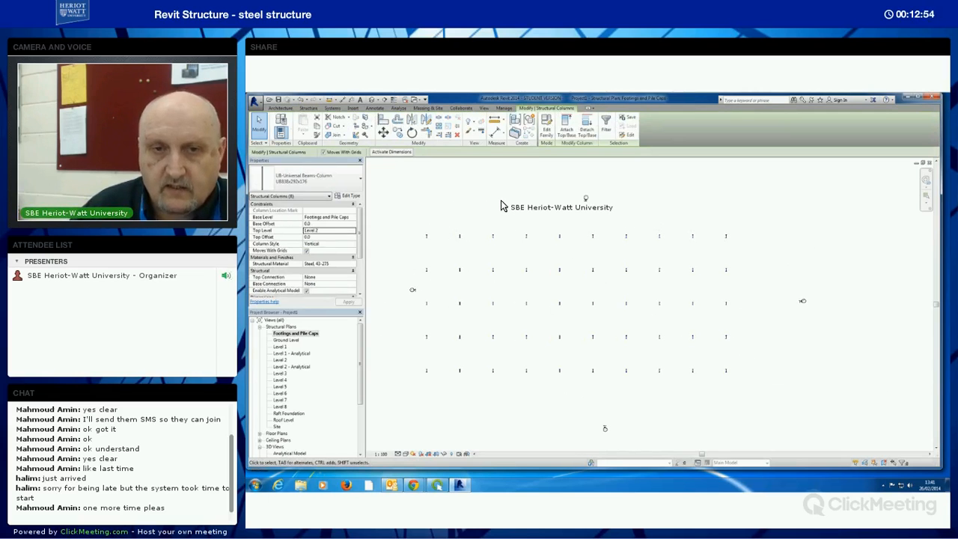
pyautogui.moveTo(708, 250); pyautogui.dragTo(483, 210)
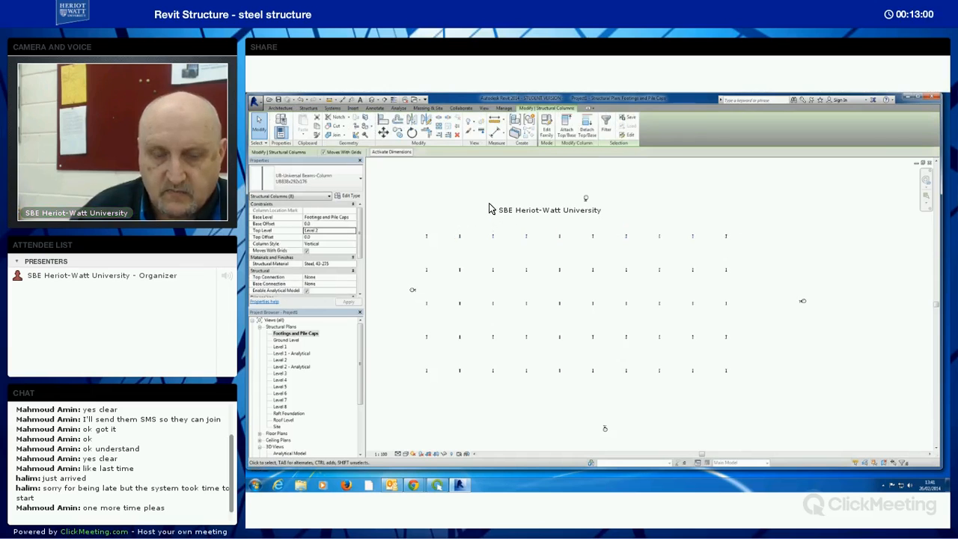
pyautogui.press('space')
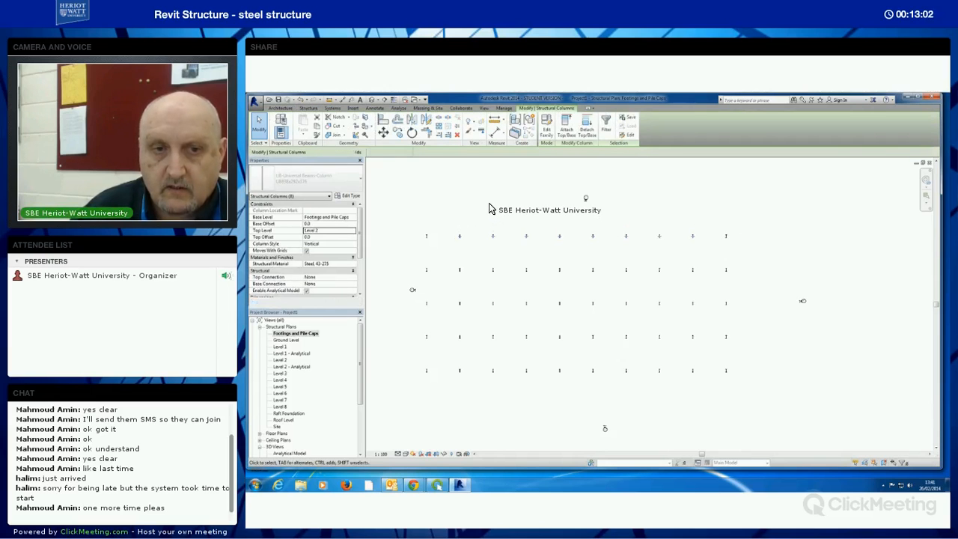
pyautogui.scroll(2, 733, 313)
pyautogui.scroll(4, 733, 310)
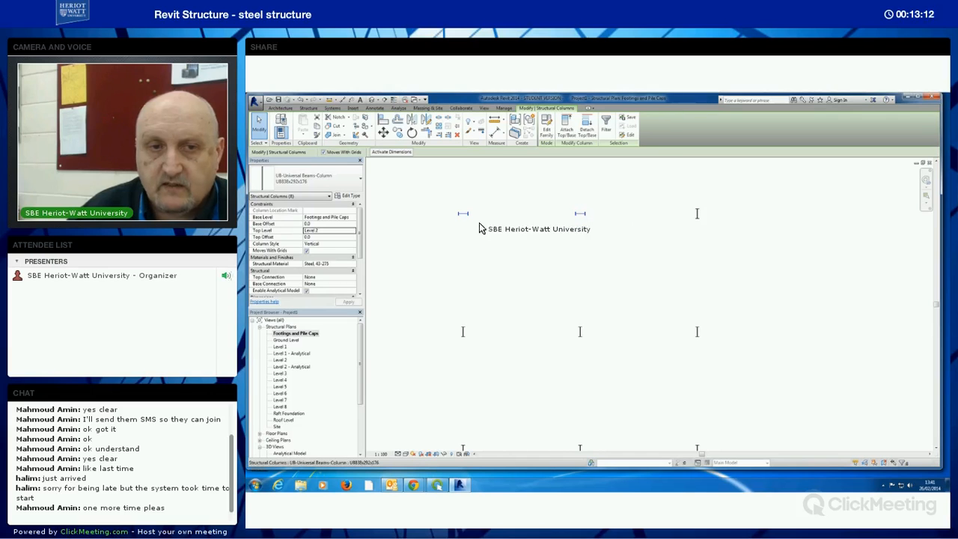
pyautogui.scroll(-3, 555, 260)
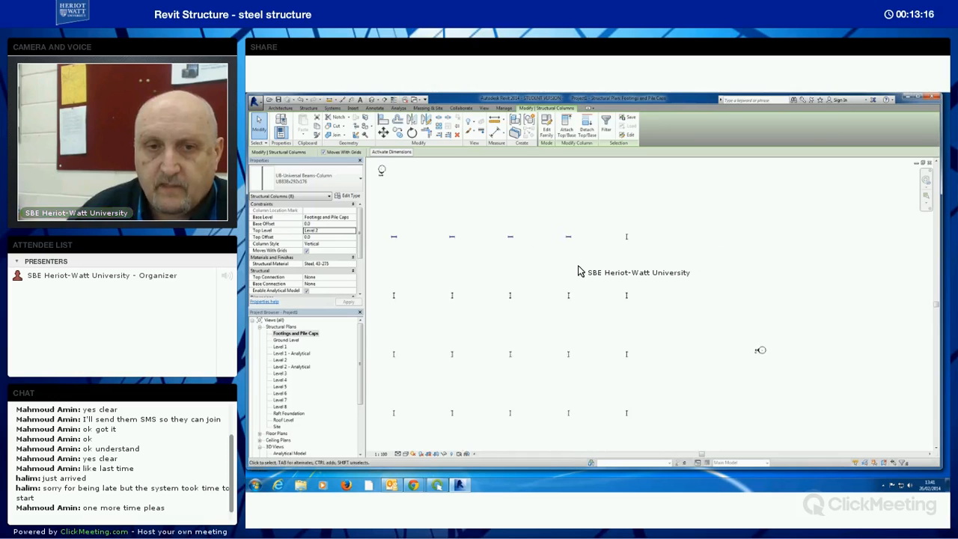
# - Rotate the eight intermediate columns of the plan's lower row by 90 degrees, leaving out the two corner columns
pyautogui.moveTo(597, 271); pyautogui.dragTo(713, 273, button='middle')
pyautogui.scroll(-1, 572, 269)
pyautogui.moveTo(573, 267); pyautogui.dragTo(625, 257, button='middle')
pyautogui.moveTo(806, 335); pyautogui.dragTo(825, 319, button='middle')
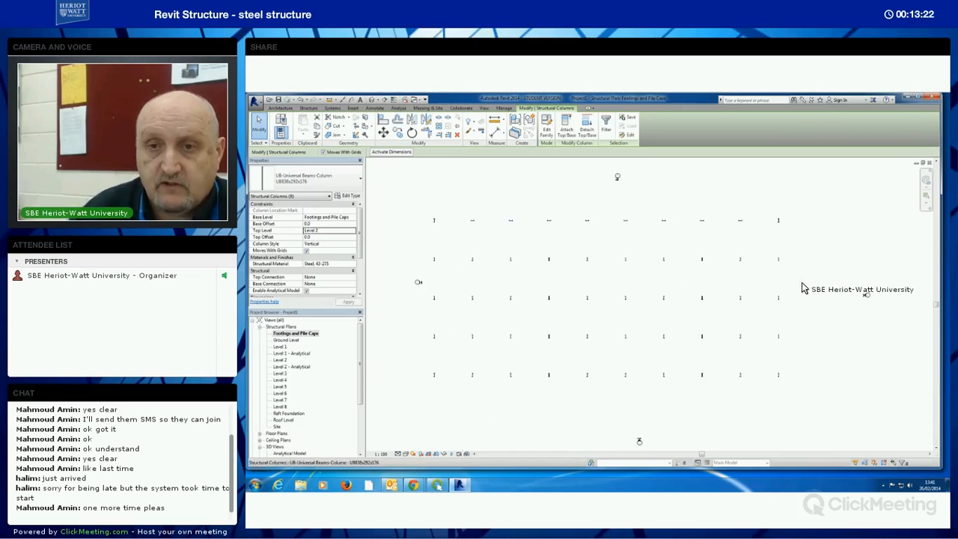
pyautogui.moveTo(805, 361); pyautogui.dragTo(812, 357, button='middle')
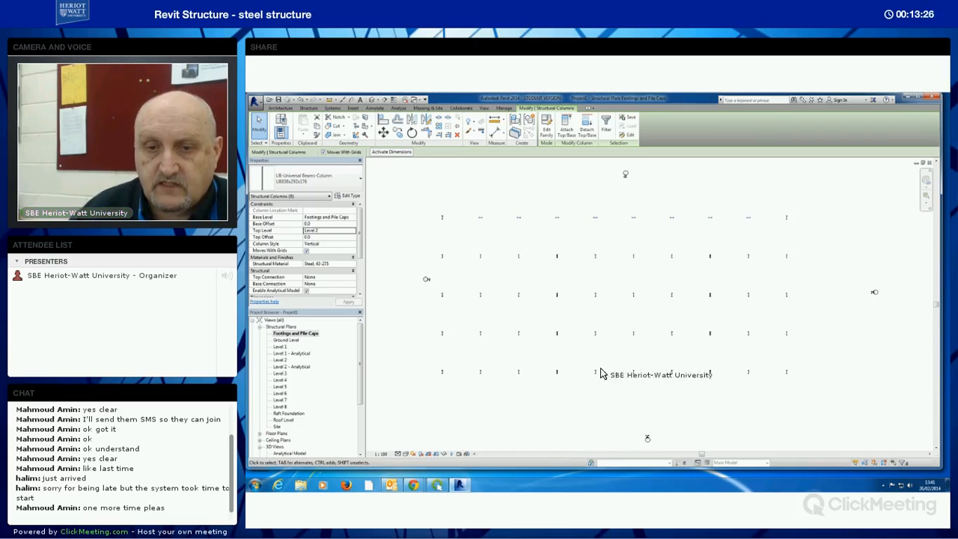
pyautogui.moveTo(763, 388); pyautogui.dragTo(634, 362)
pyautogui.moveTo(532, 368); pyautogui.dragTo(479, 376)
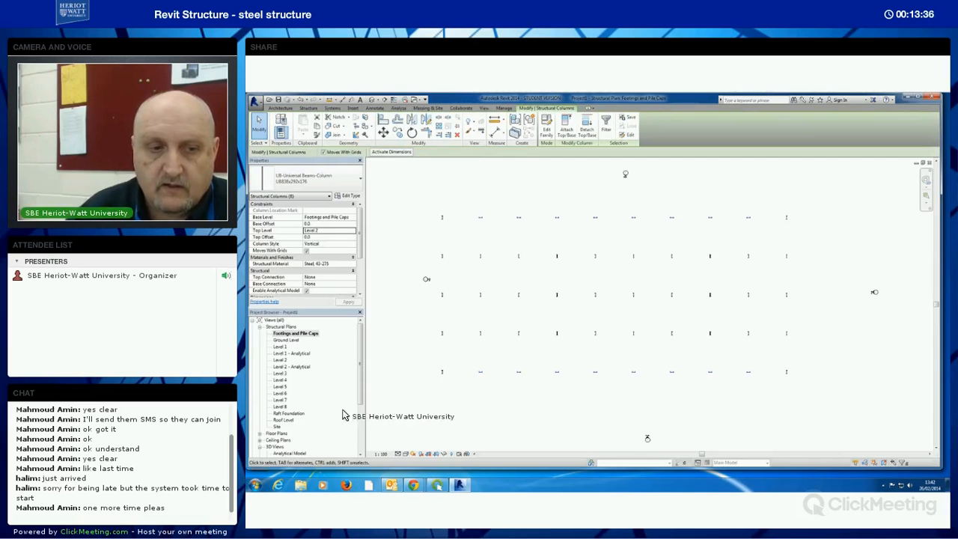
# - Open the default 3D view and examine the orientation of the rotated columns along both long sides
pyautogui.moveTo(359, 374); pyautogui.dragTo(318, 395)
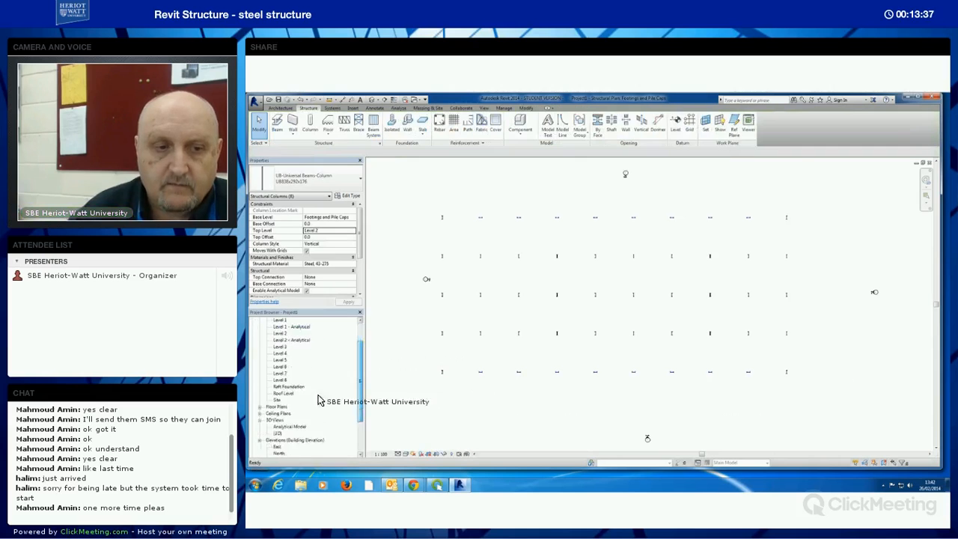
pyautogui.scroll(-2, 318, 400)
pyautogui.doubleClick(278, 386)
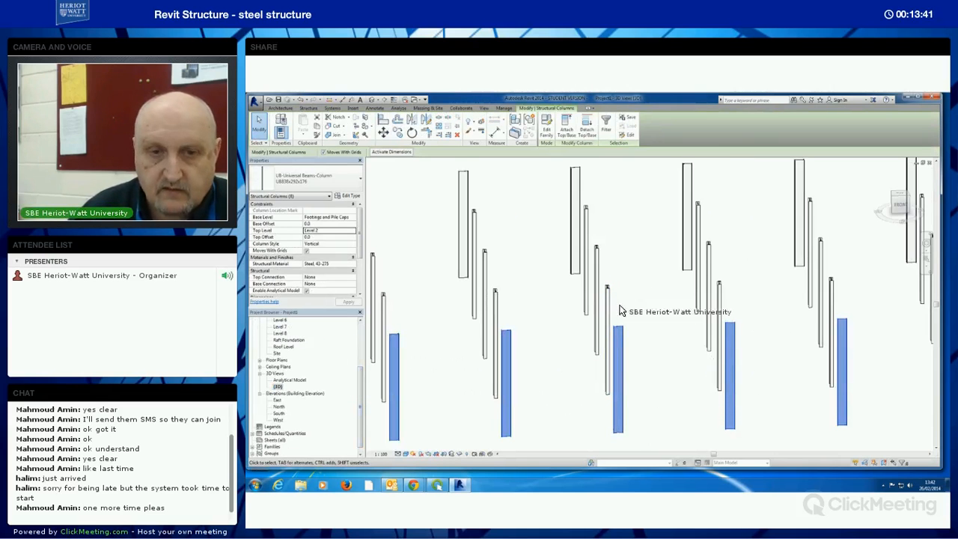
pyautogui.keyDown('shift'); pyautogui.moveTo(614, 336); pyautogui.dragTo(570, 317, button='middle'); pyautogui.keyUp('shift')
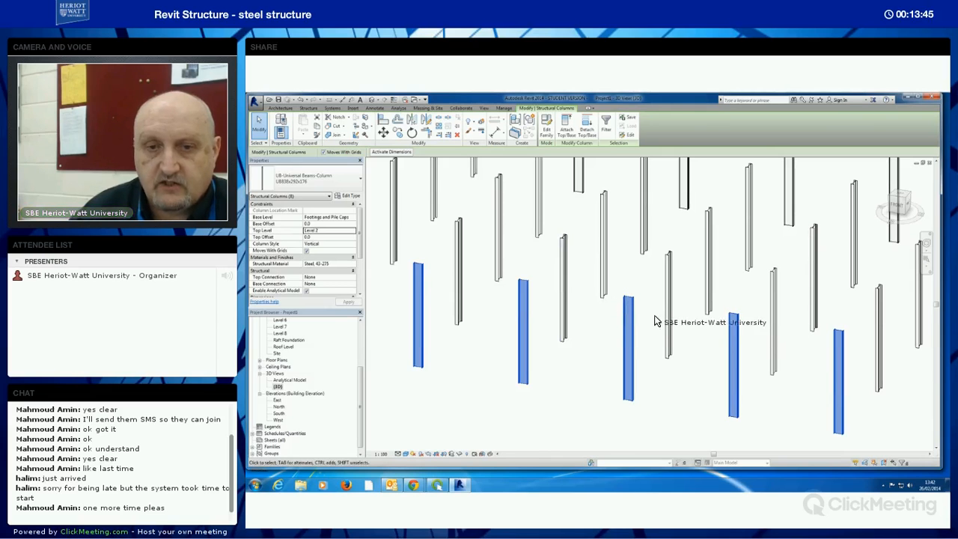
pyautogui.keyDown('shift'); pyautogui.moveTo(748, 378); pyautogui.dragTo(867, 404, button='middle'); pyautogui.keyUp('shift')
pyautogui.keyDown('shift'); pyautogui.moveTo(808, 385); pyautogui.dragTo(799, 356, button='middle'); pyautogui.keyUp('shift')
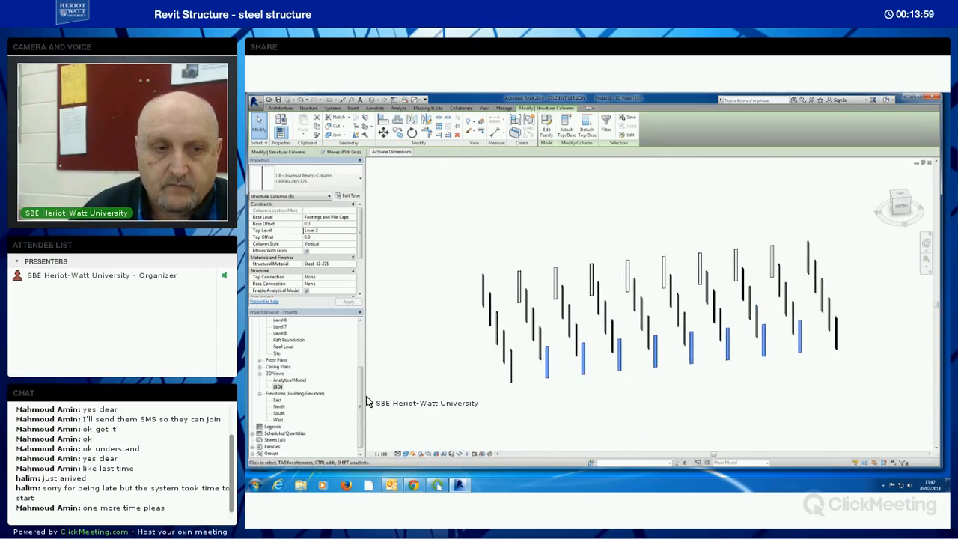
# - In the Footings and Pile Caps plan, place Footing-Rectangular 1800 x 1200 x 450mm isolated foundations under all columns of the upper row
pyautogui.moveTo(361, 380); pyautogui.dragTo(354, 348)
pyautogui.doubleClick(295, 333)
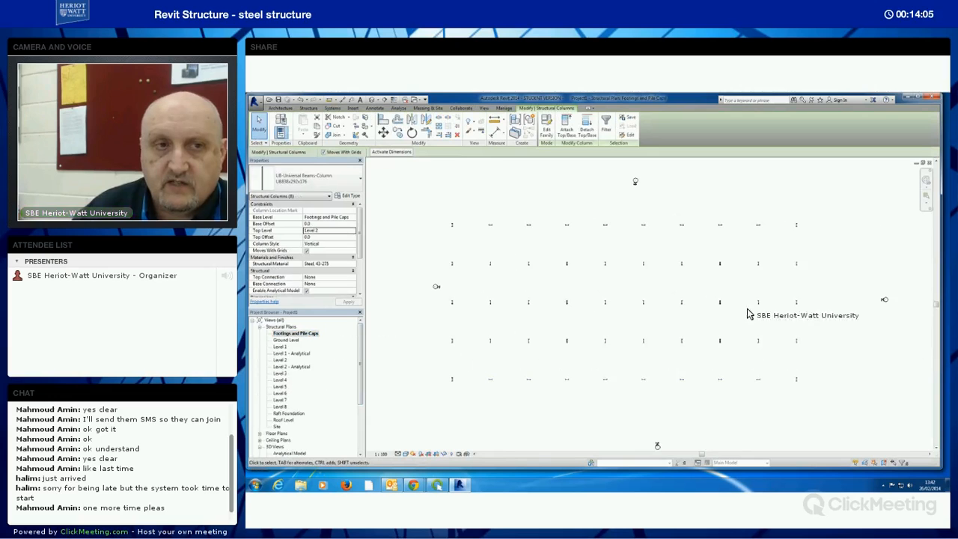
pyautogui.click(310, 110)
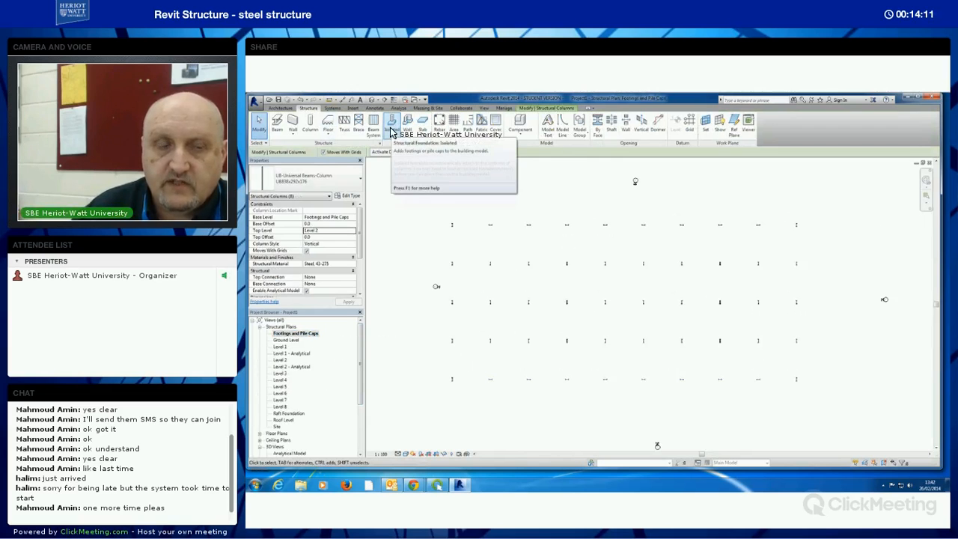
pyautogui.click(391, 131)
pyautogui.click(360, 179)
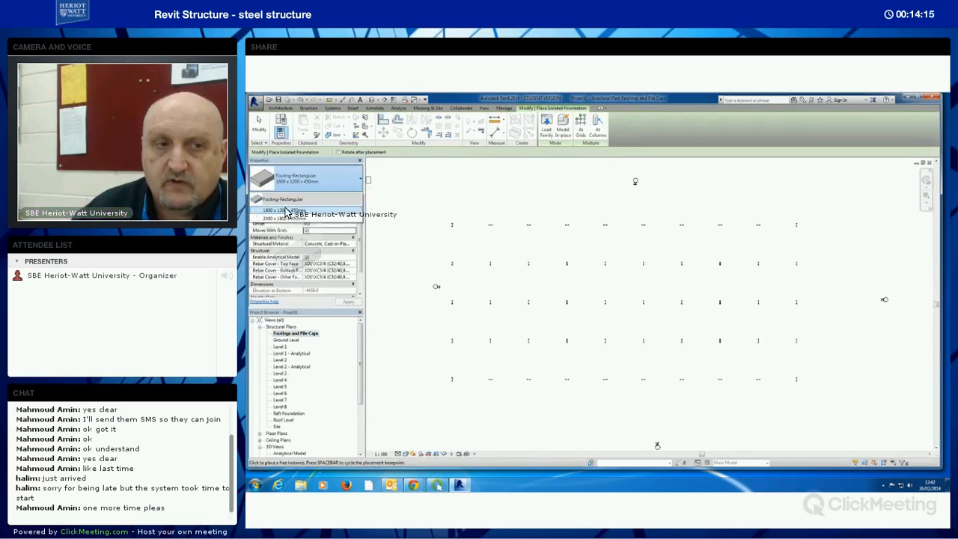
pyautogui.moveTo(283, 216)
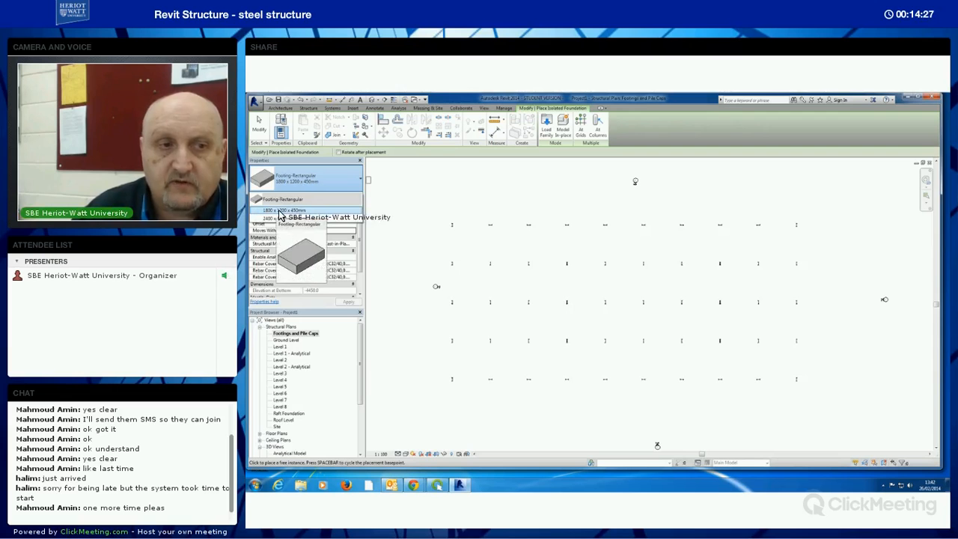
pyautogui.click(279, 211)
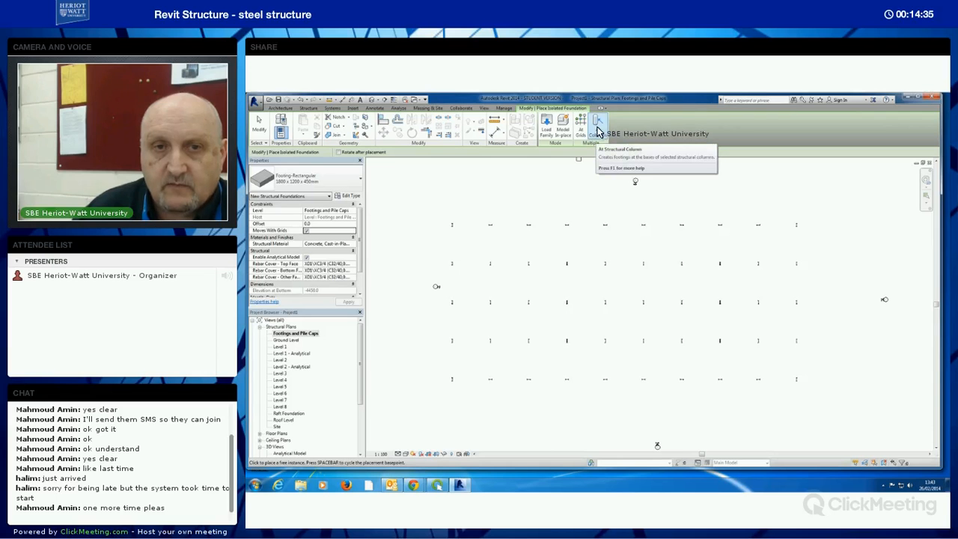
pyautogui.click(597, 127)
pyautogui.moveTo(815, 232); pyautogui.dragTo(418, 217)
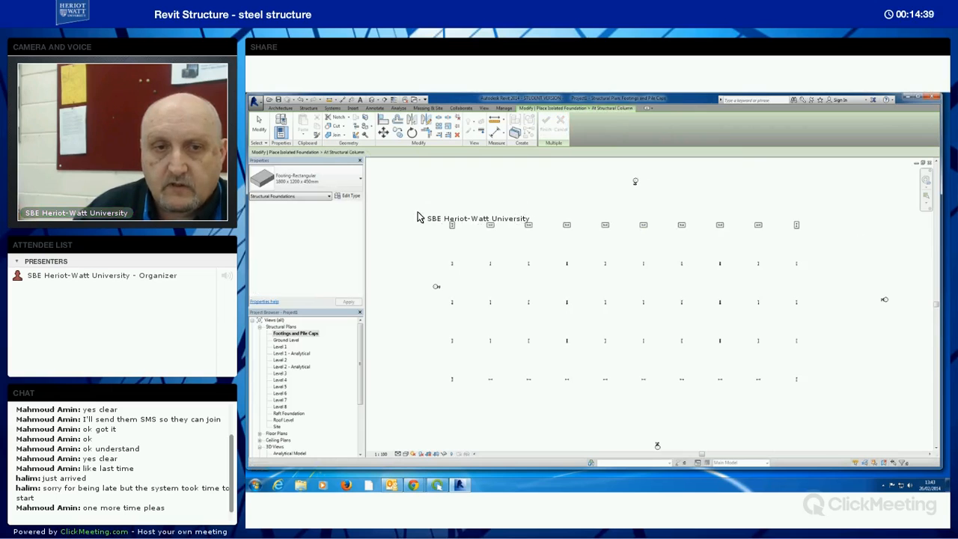
pyautogui.click(546, 128)
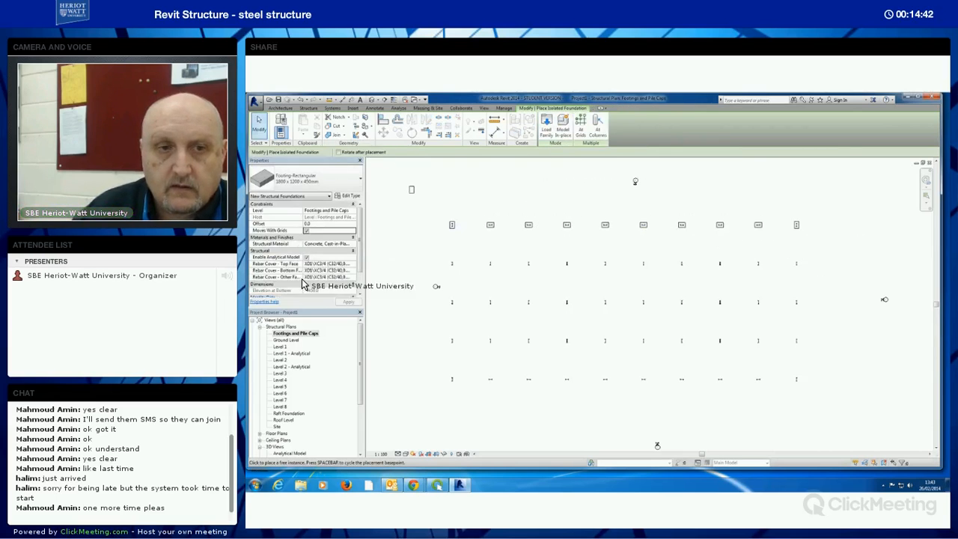
pyautogui.press('Escape')
# - Open the default 3D view and examine the footings under the first row of columns
pyautogui.scroll(-3, 293, 414)
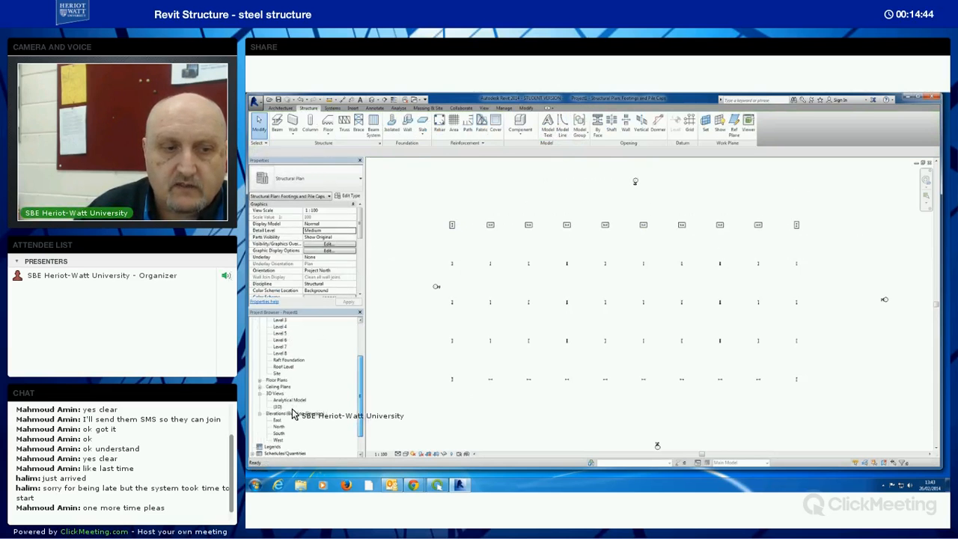
pyautogui.doubleClick(276, 406)
pyautogui.keyDown('shift'); pyautogui.moveTo(615, 406); pyautogui.dragTo(542, 309, button='middle'); pyautogui.keyUp('shift')
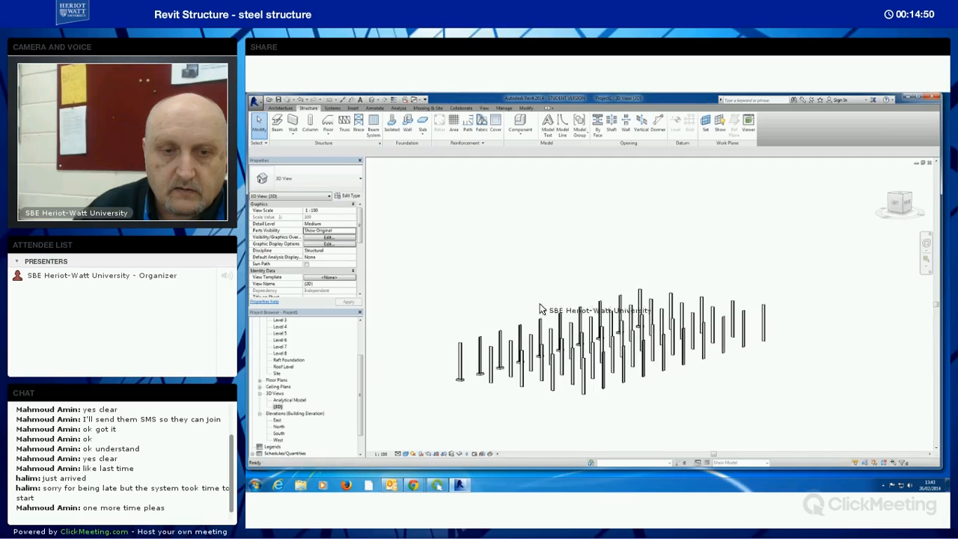
pyautogui.keyDown('shift'); pyautogui.moveTo(482, 316); pyautogui.dragTo(524, 374, button='middle'); pyautogui.keyUp('shift')
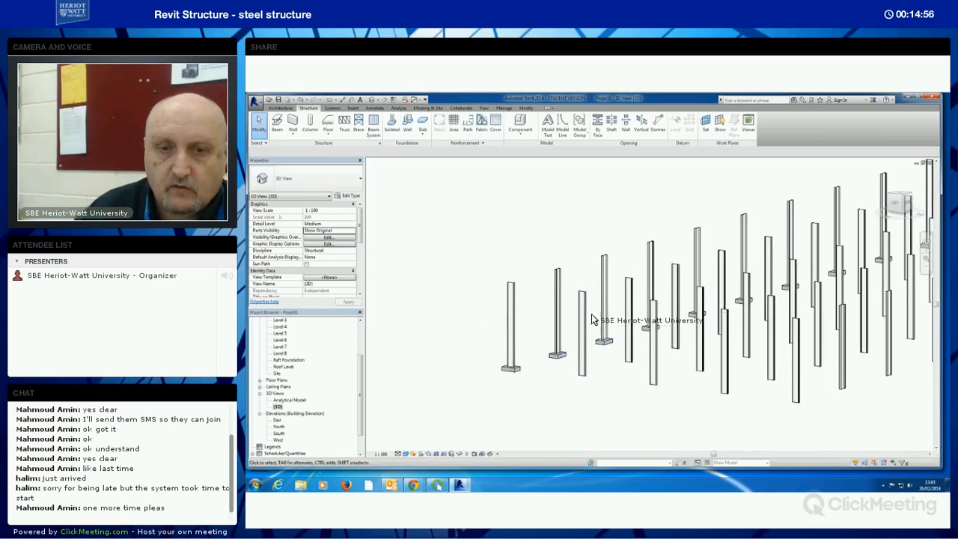
# - In the Footings and Pile Caps plan, add the same isolated footings under the remaining columns of the right edge and lower row
pyautogui.scroll(3, 350, 342)
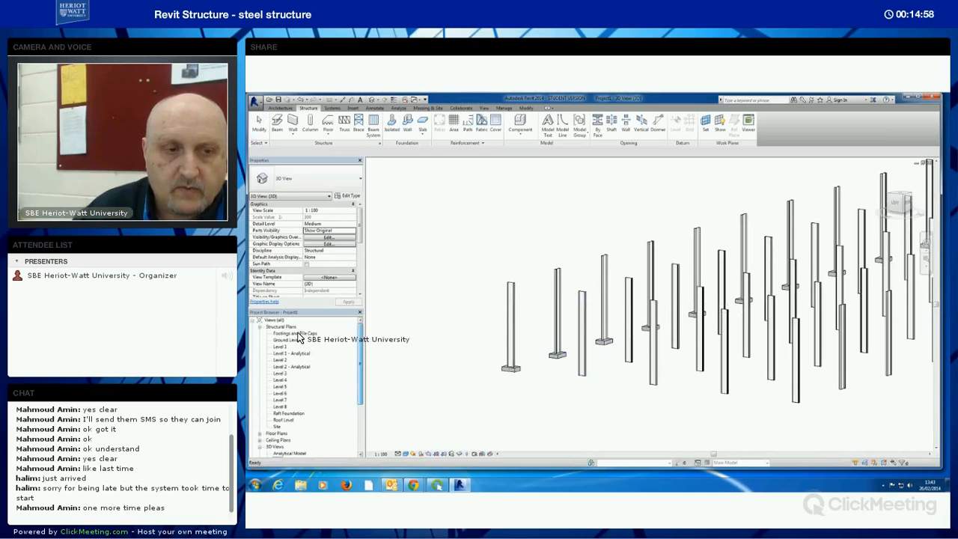
pyautogui.doubleClick(295, 333)
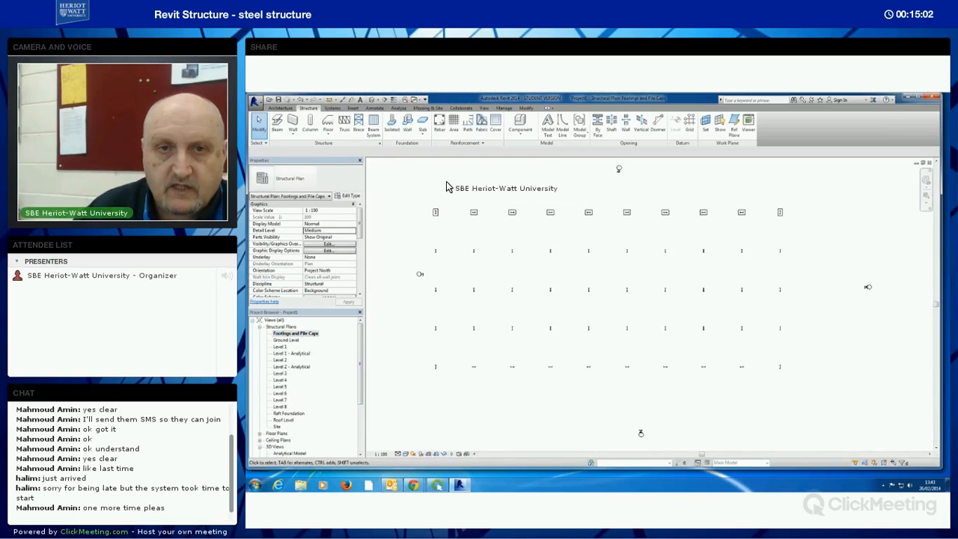
pyautogui.click(391, 122)
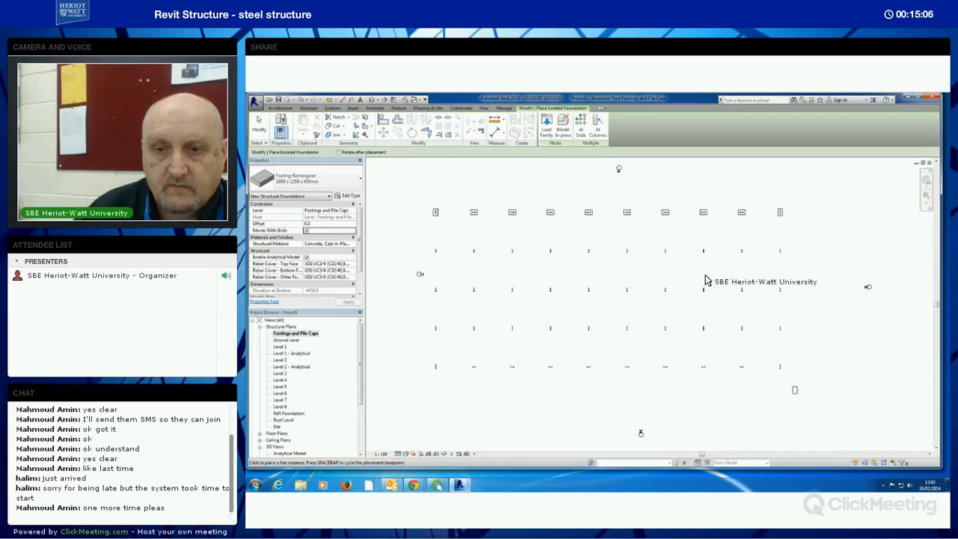
pyautogui.moveTo(793, 387); pyautogui.dragTo(774, 250)
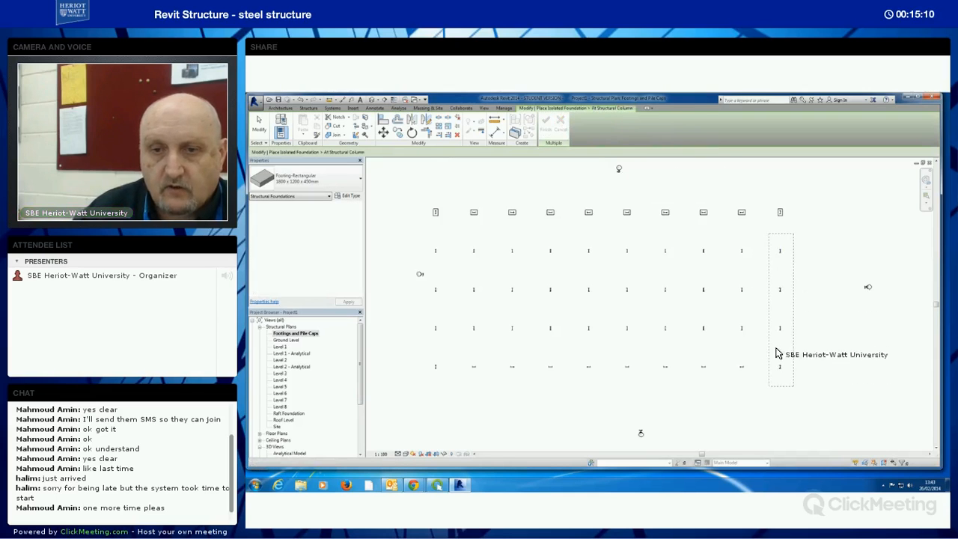
pyautogui.click(546, 125)
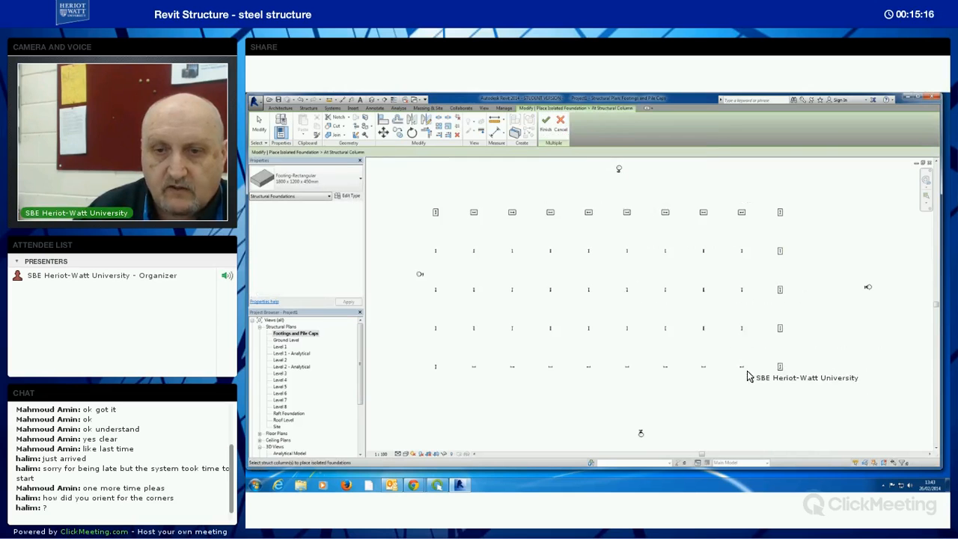
pyautogui.moveTo(430, 362); pyautogui.dragTo(432, 360)
pyautogui.click(546, 125)
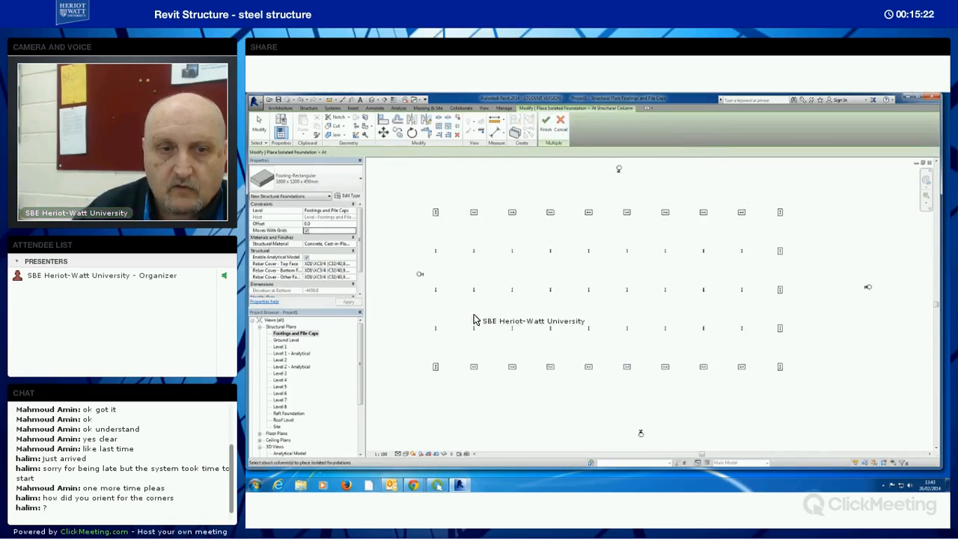
# - Place the same isolated footings under the three remaining columns along the plan's left edge and end the foundation command
pyautogui.click(440, 330)
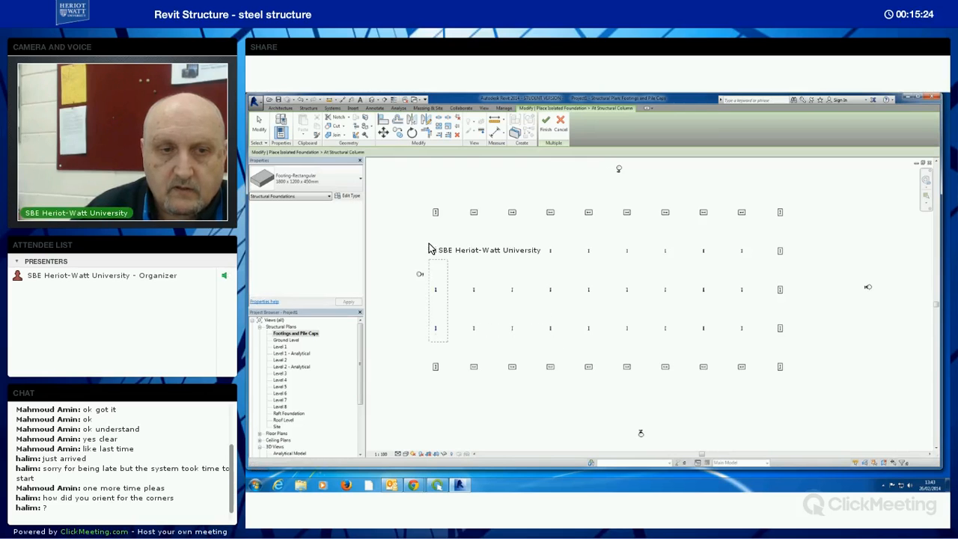
pyautogui.moveTo(429, 244); pyautogui.dragTo(430, 247)
pyautogui.click(545, 129)
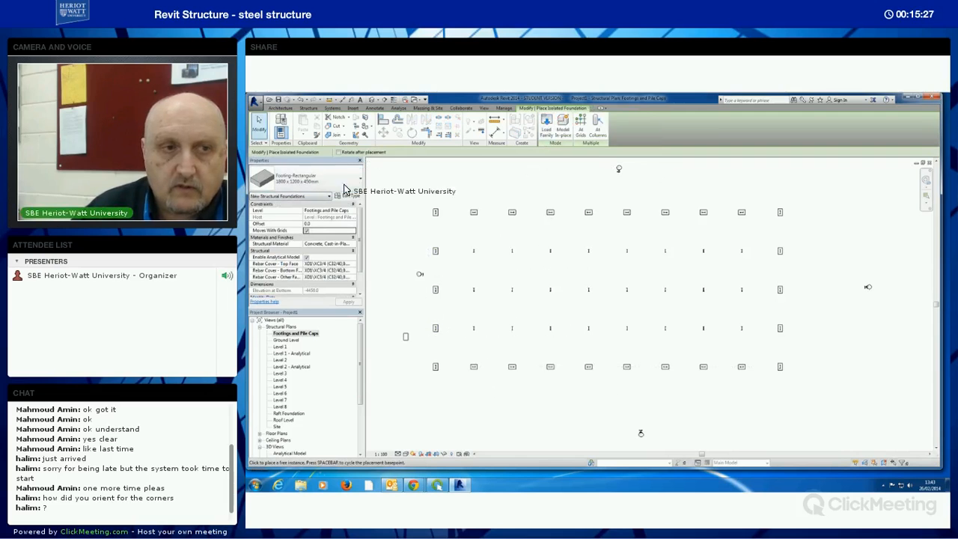
pyautogui.press('Escape')
pyautogui.press('Escape')
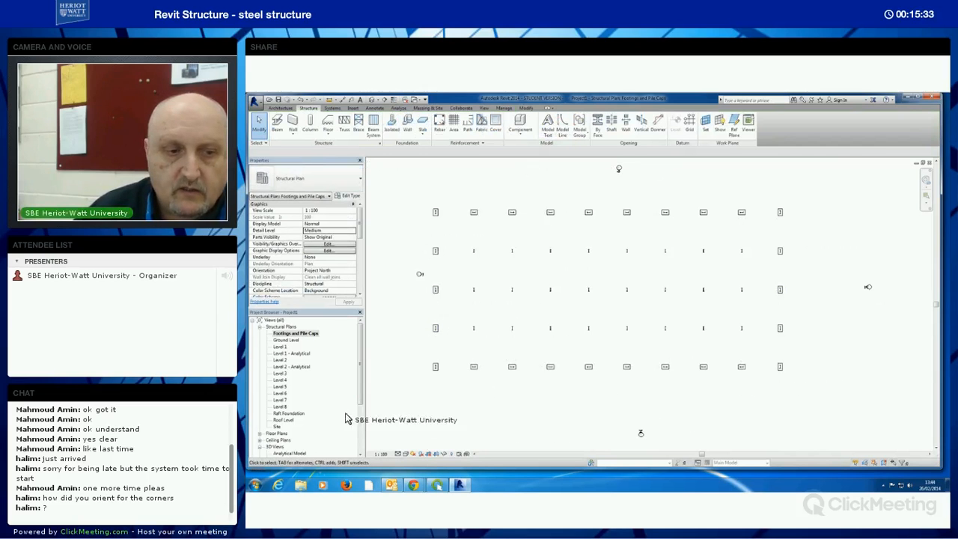
# - Examine the perimeter footings from several angles in the default 3D view, and return to the Footings and Pile Caps plan
pyautogui.moveTo(359, 395); pyautogui.dragTo(359, 429)
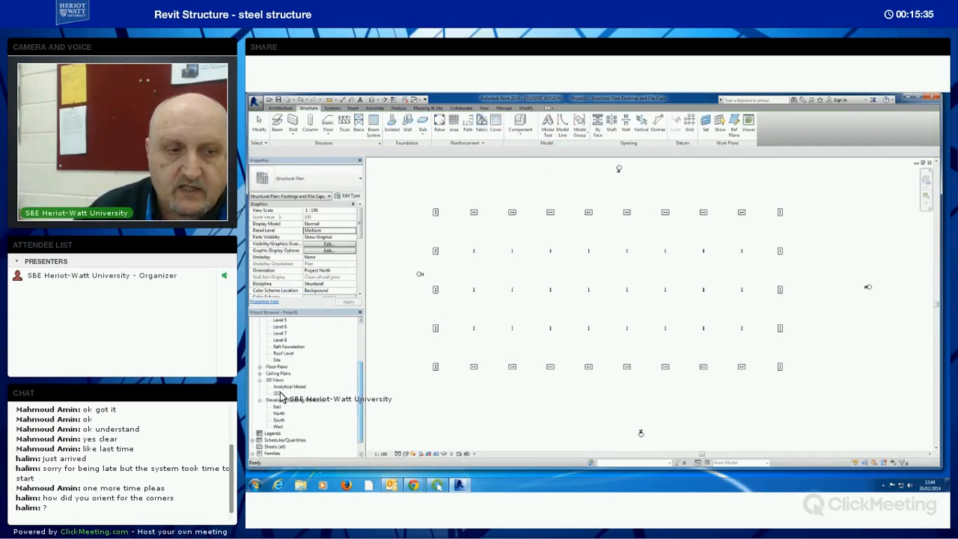
pyautogui.doubleClick(278, 393)
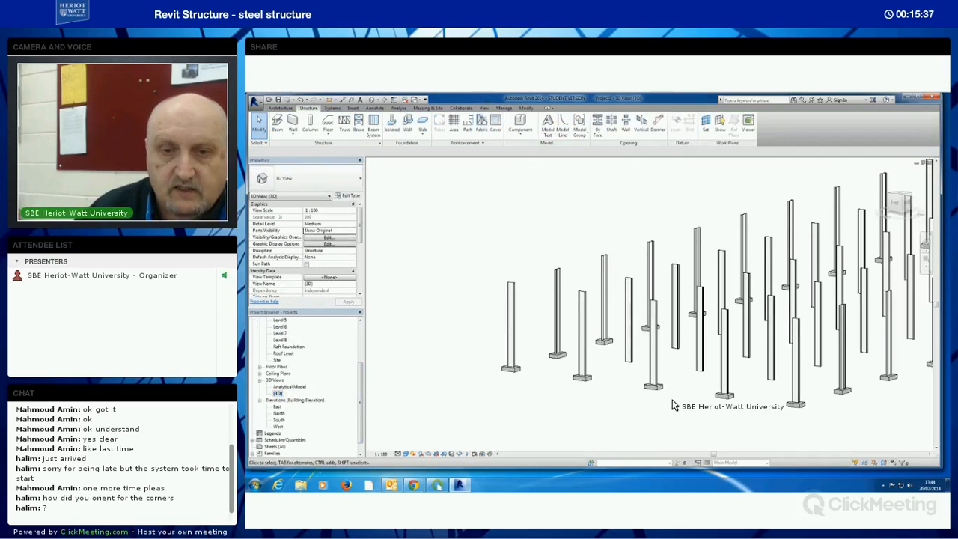
pyautogui.keyDown('shift'); pyautogui.moveTo(672, 400); pyautogui.dragTo(712, 408, button='middle'); pyautogui.keyUp('shift')
pyautogui.keyDown('shift'); pyautogui.moveTo(805, 404); pyautogui.dragTo(668, 396, button='middle'); pyautogui.keyUp('shift')
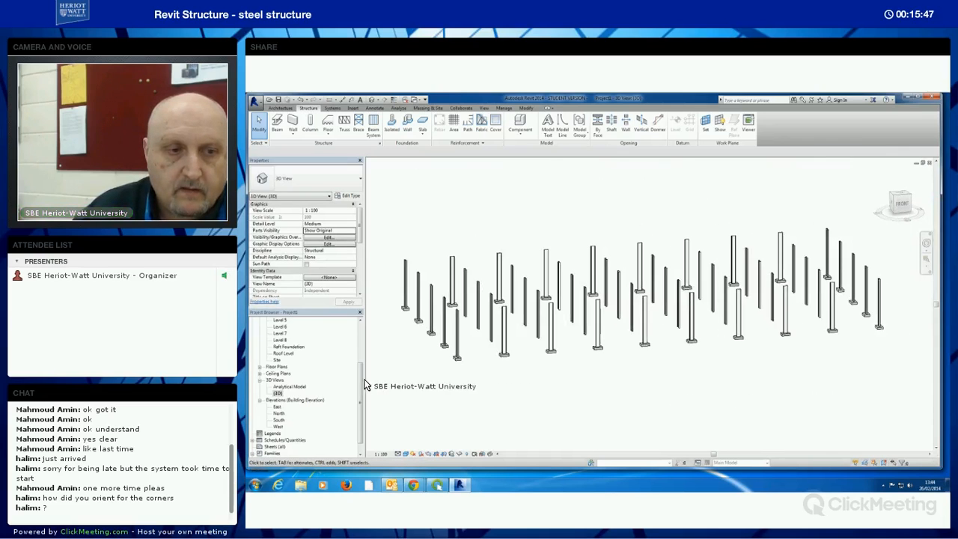
pyautogui.scroll(3, 329, 340)
pyautogui.doubleClick(296, 333)
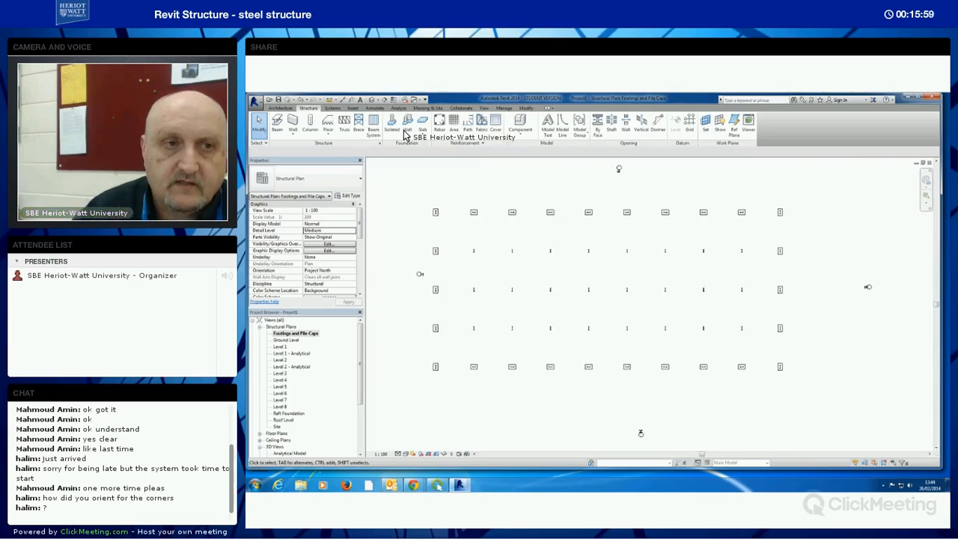
# - Load the Pile Cap-2 Round Pile family from the Structural Foundations folder of the UK library
pyautogui.click(353, 109)
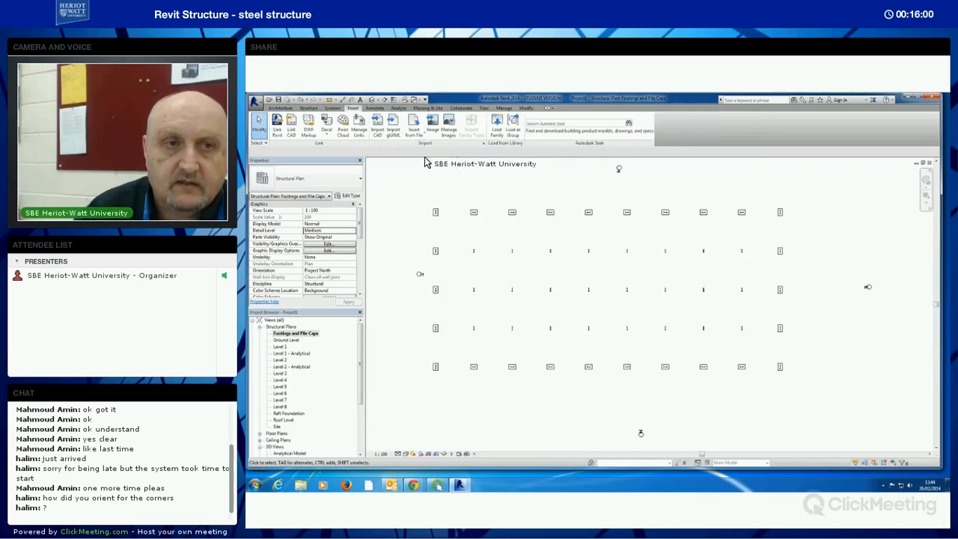
pyautogui.click(498, 129)
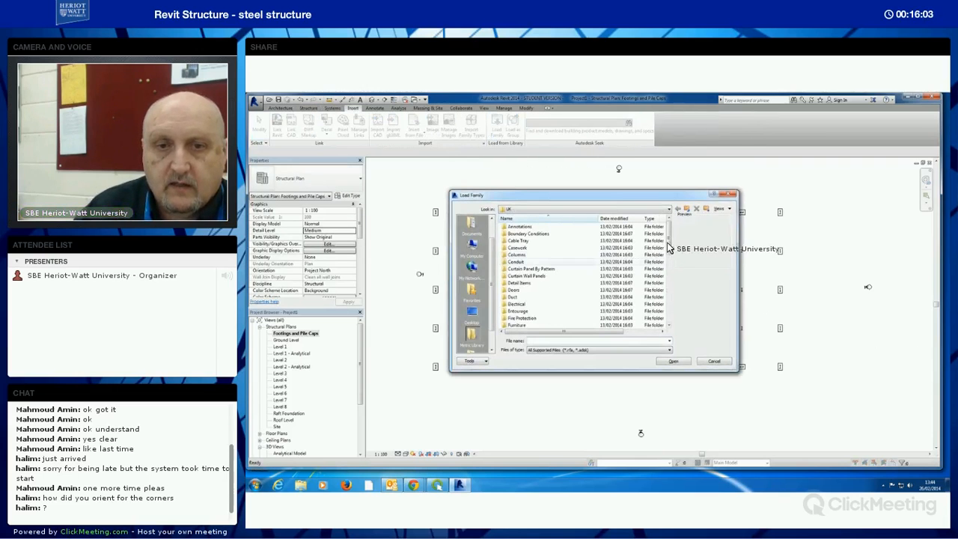
pyautogui.moveTo(662, 194); pyautogui.dragTo(670, 178)
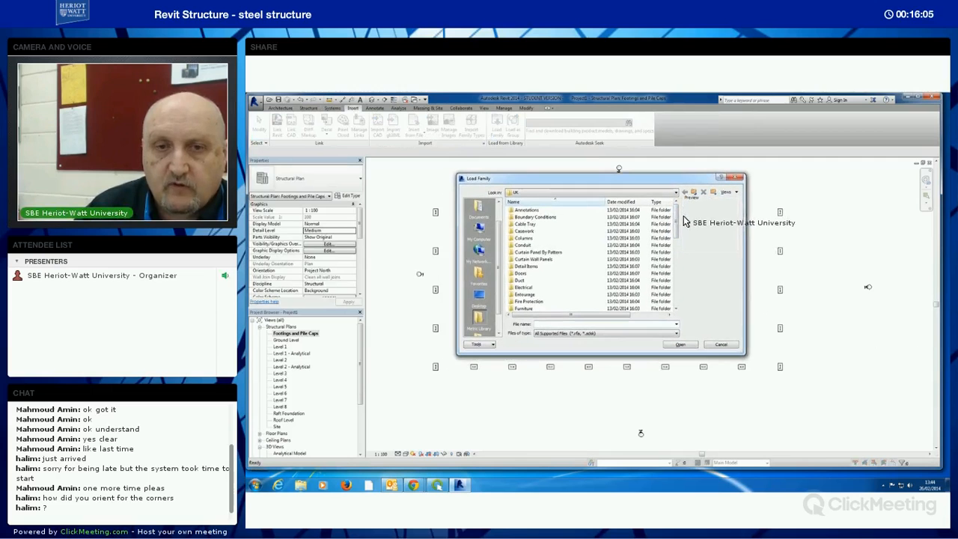
pyautogui.moveTo(678, 238); pyautogui.dragTo(677, 277)
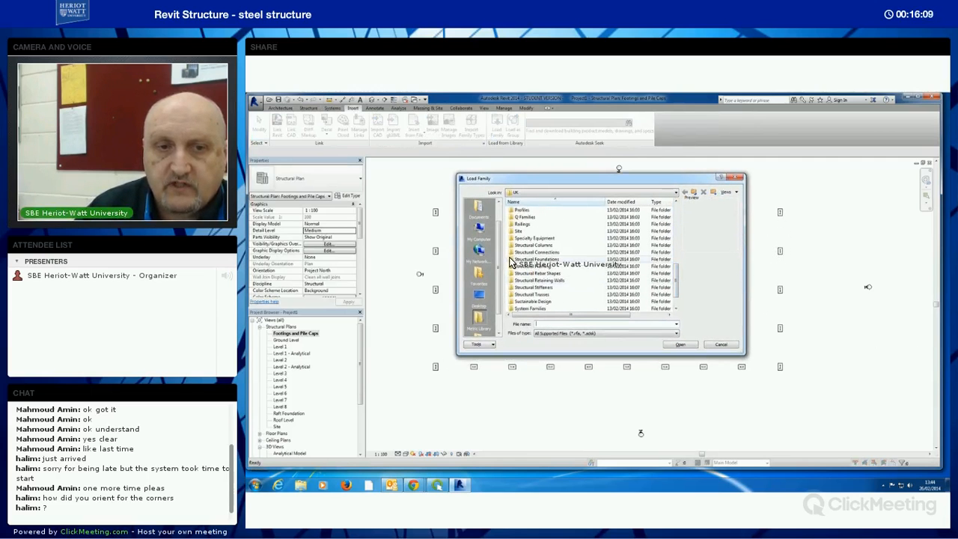
pyautogui.doubleClick(512, 260)
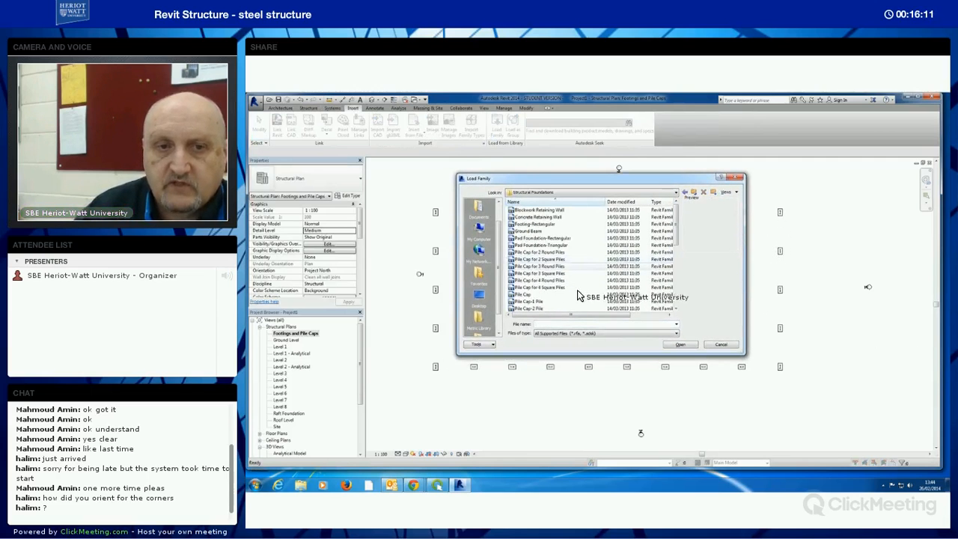
pyautogui.moveTo(675, 250); pyautogui.dragTo(676, 280)
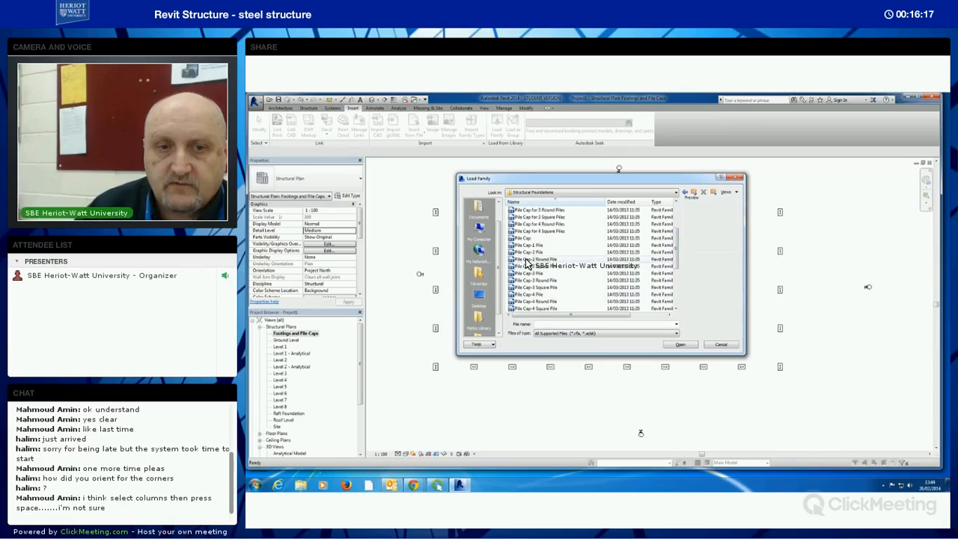
pyautogui.click(612, 259)
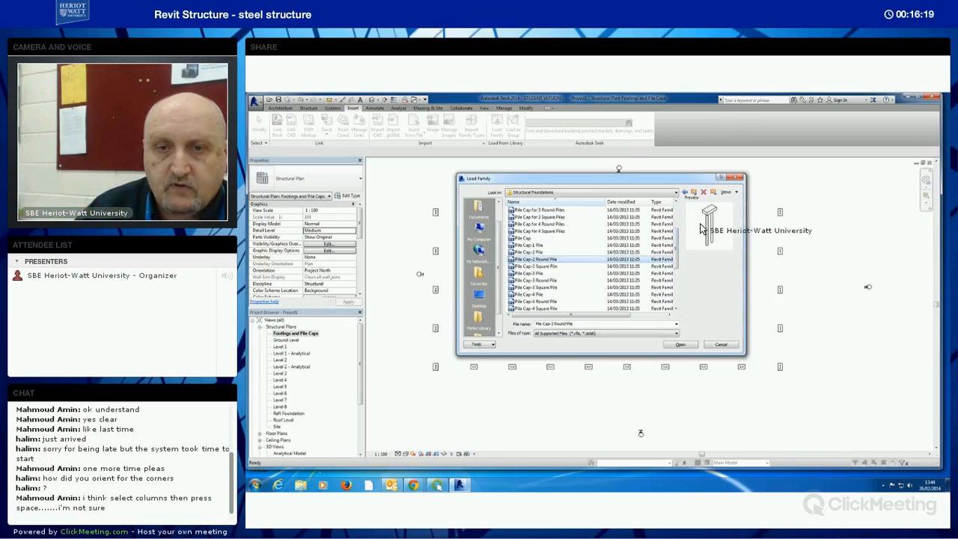
pyautogui.moveTo(676, 259); pyautogui.dragTo(557, 243)
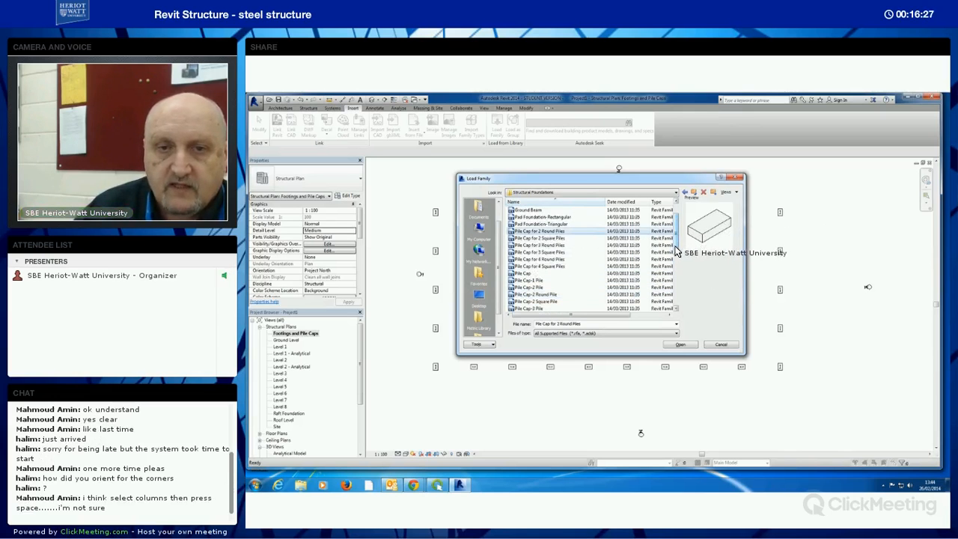
pyautogui.scroll(-2, 673, 250)
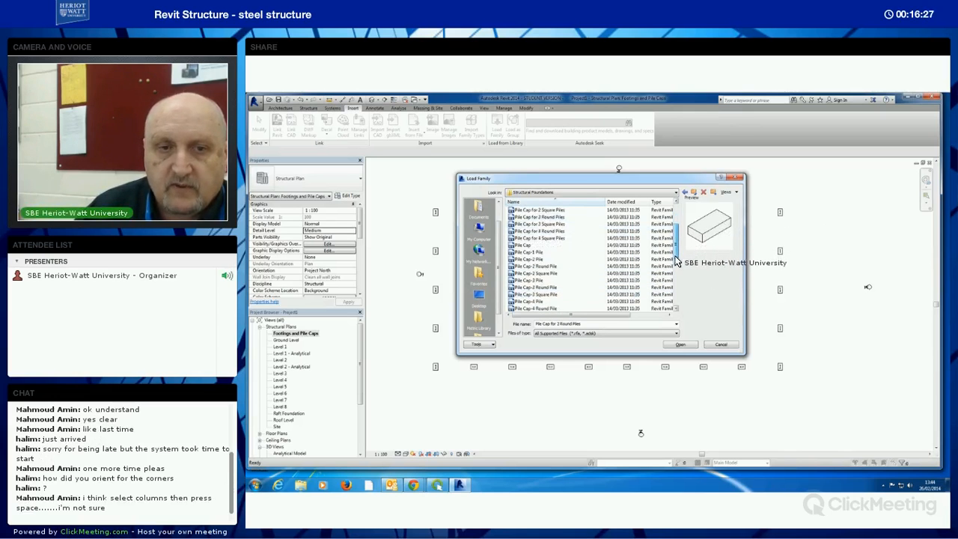
pyautogui.click(525, 260)
pyautogui.click(680, 344)
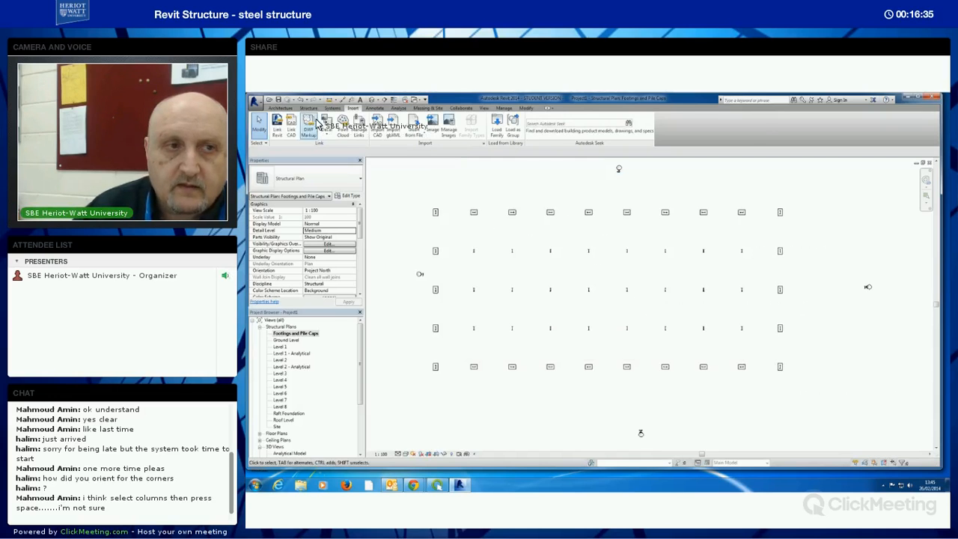
# - Place Pile Cap-2 Round Pile isolated foundations at all interior columns in one multiple placement, and end the foundation command
pyautogui.click(308, 108)
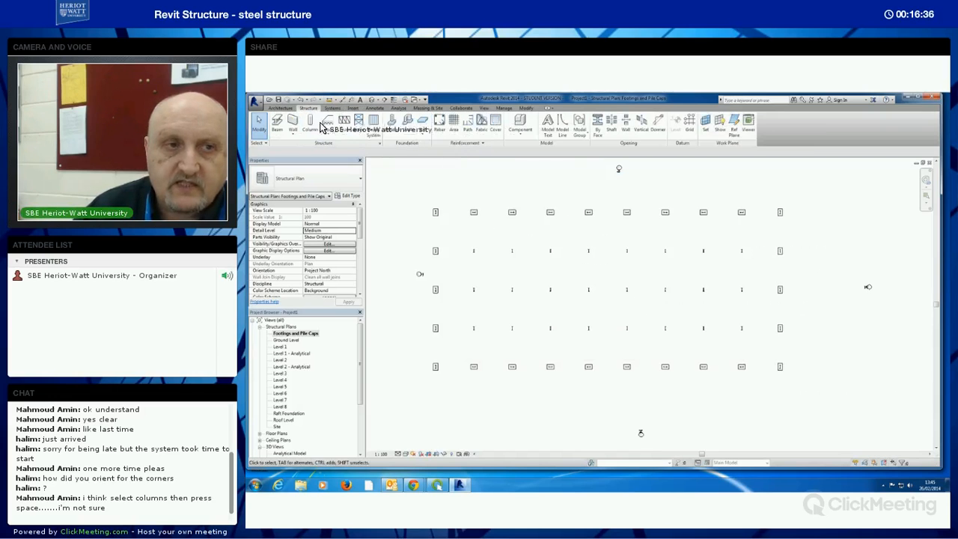
pyautogui.click(392, 129)
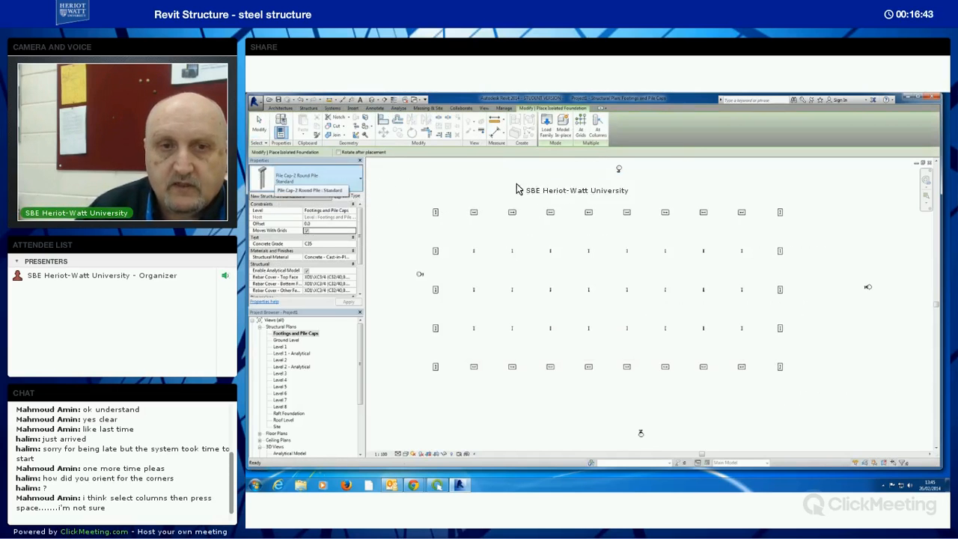
pyautogui.click(597, 124)
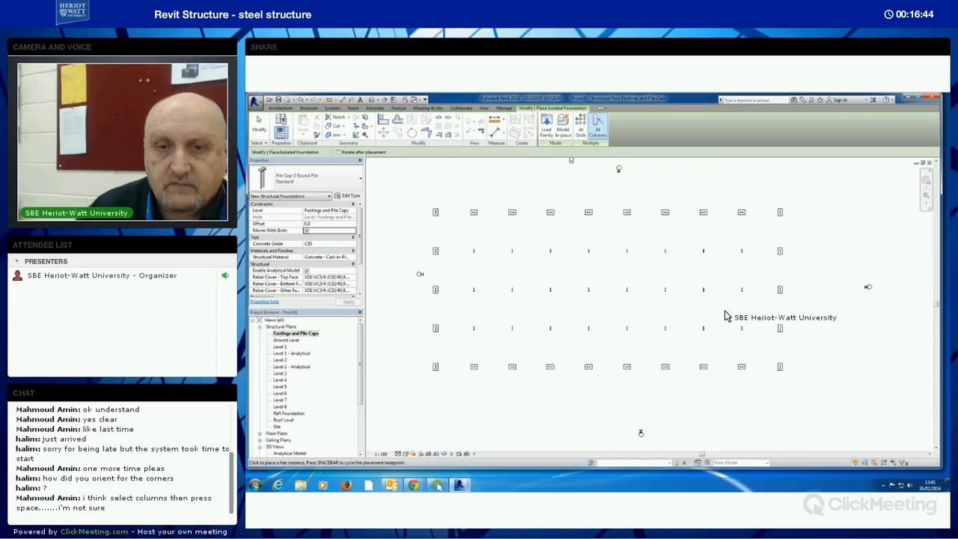
pyautogui.moveTo(751, 339); pyautogui.dragTo(459, 238)
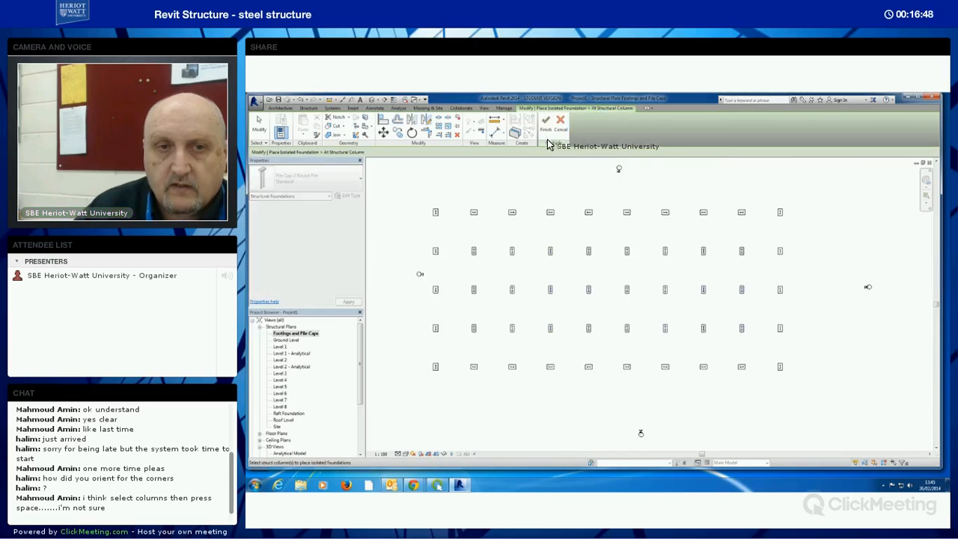
pyautogui.click(547, 132)
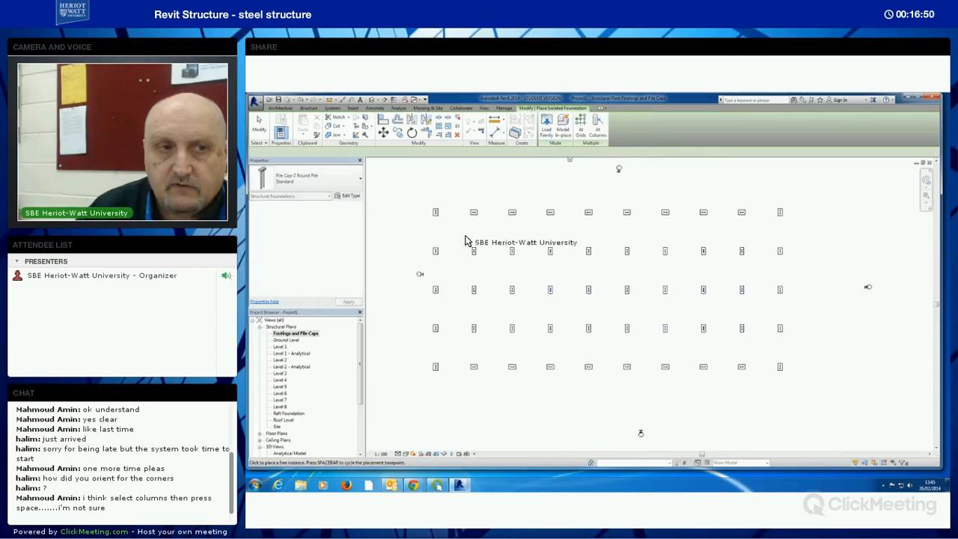
pyautogui.press('Escape')
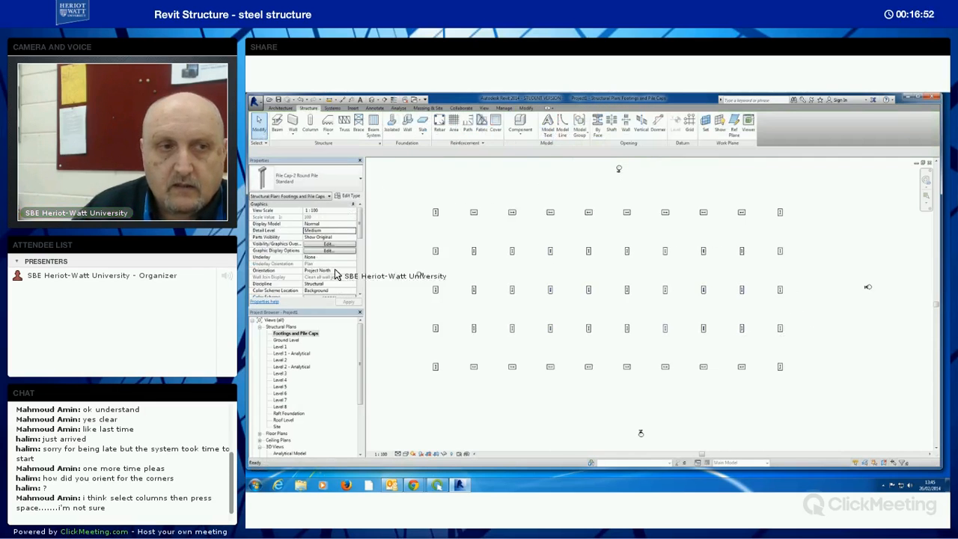
pyautogui.press('Escape')
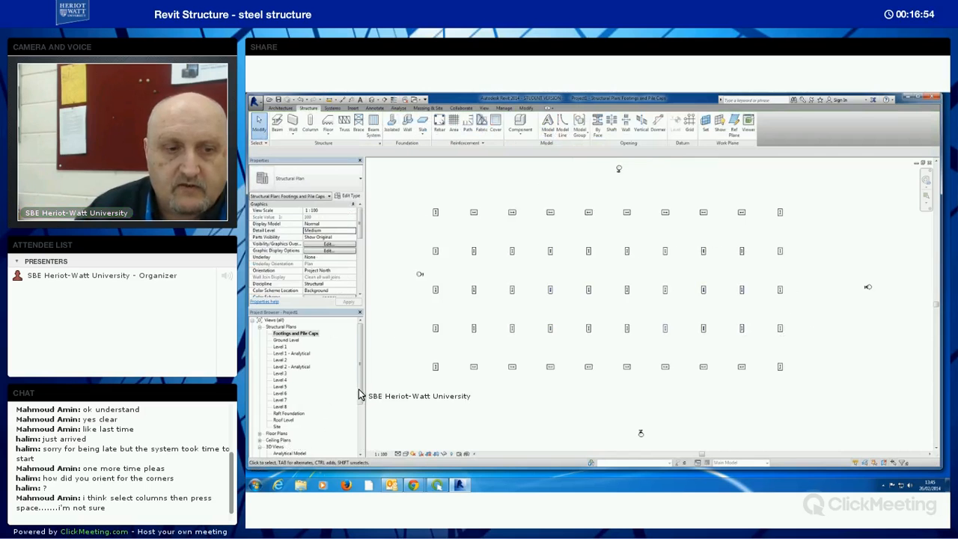
# - Open the default 3D view and examine the pile caps under the interior columns from several angles
pyautogui.scroll(-2, 338, 412)
pyautogui.doubleClick(278, 420)
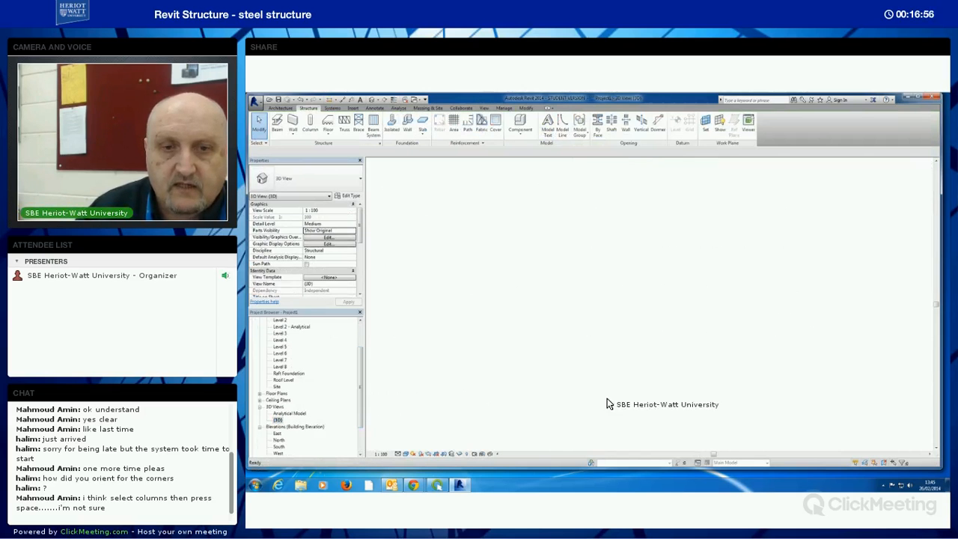
pyautogui.keyDown('shift'); pyautogui.moveTo(660, 392); pyautogui.dragTo(592, 381, button='middle'); pyautogui.keyUp('shift')
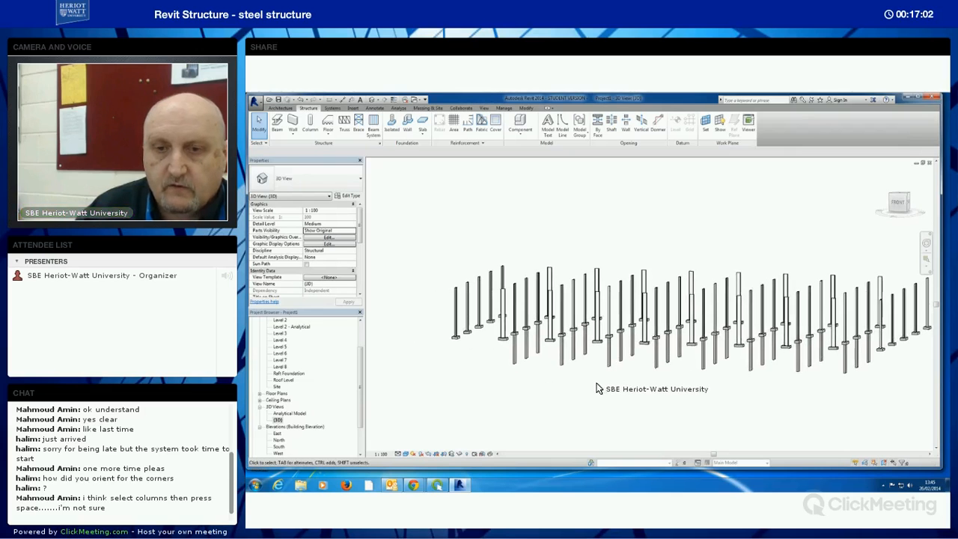
pyautogui.keyDown('shift'); pyautogui.moveTo(740, 397); pyautogui.dragTo(784, 401, button='middle'); pyautogui.keyUp('shift')
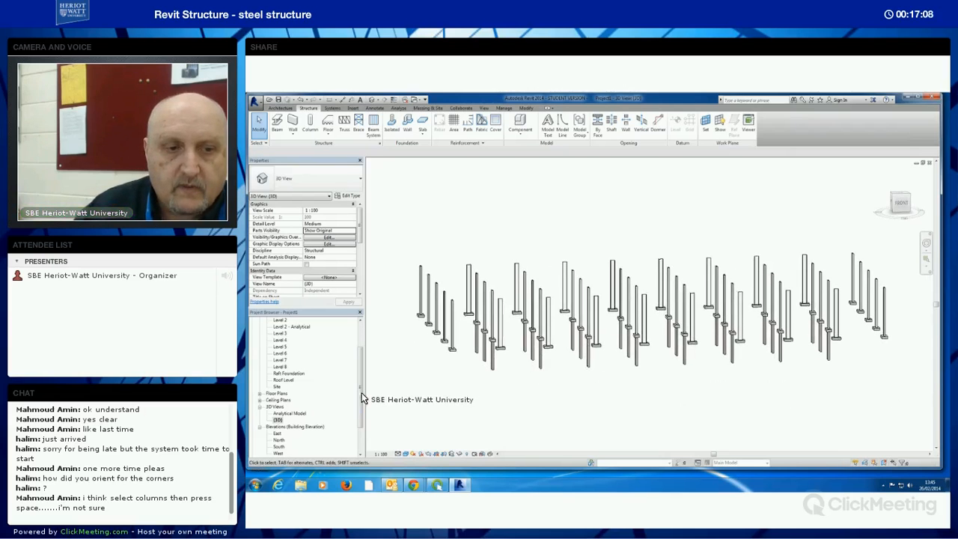
# - In the Raft Foundation plan, create a 150mm Foundation Slab from a rectangular boundary offset 500 mm outward around opposite corner columns
pyautogui.scroll(2, 346, 365)
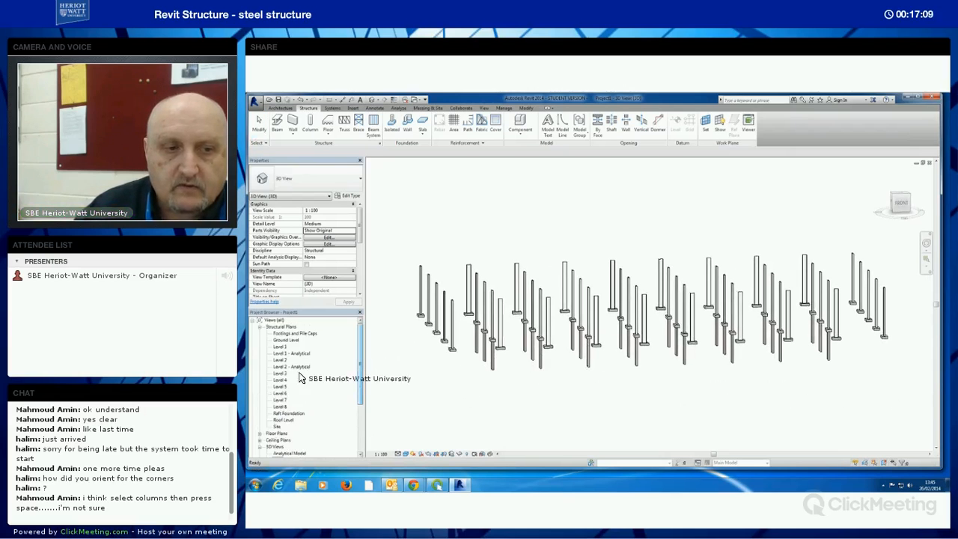
pyautogui.doubleClick(281, 413)
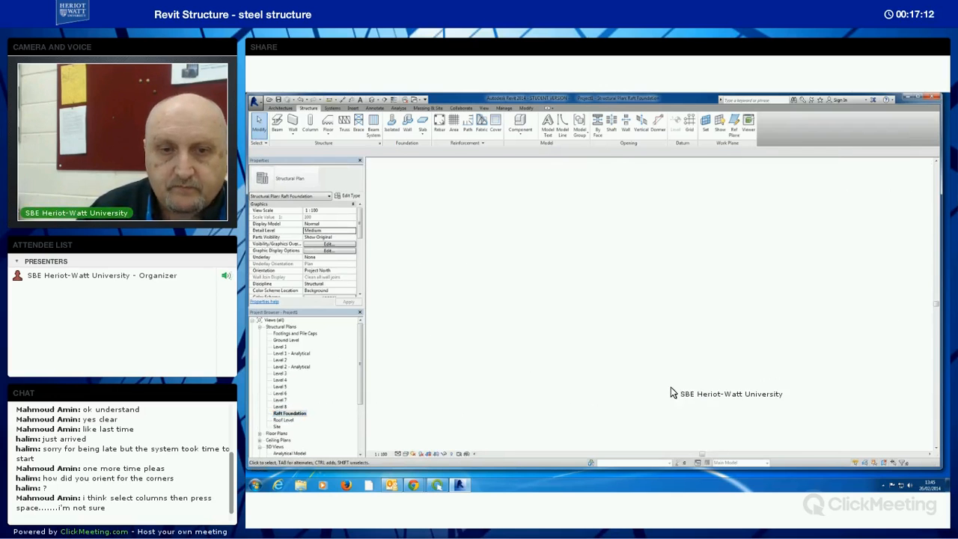
pyautogui.moveTo(815, 382); pyautogui.dragTo(817, 386, button='middle')
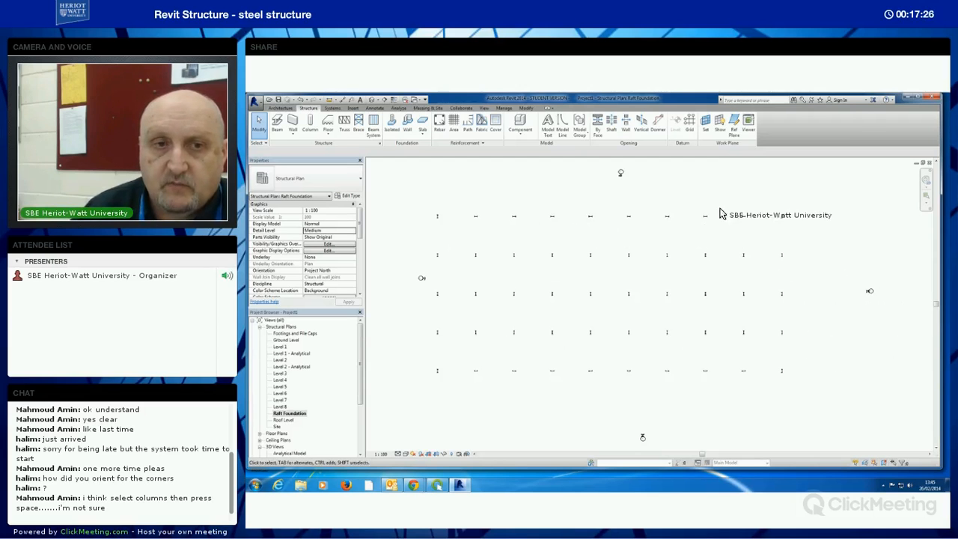
pyautogui.click(421, 126)
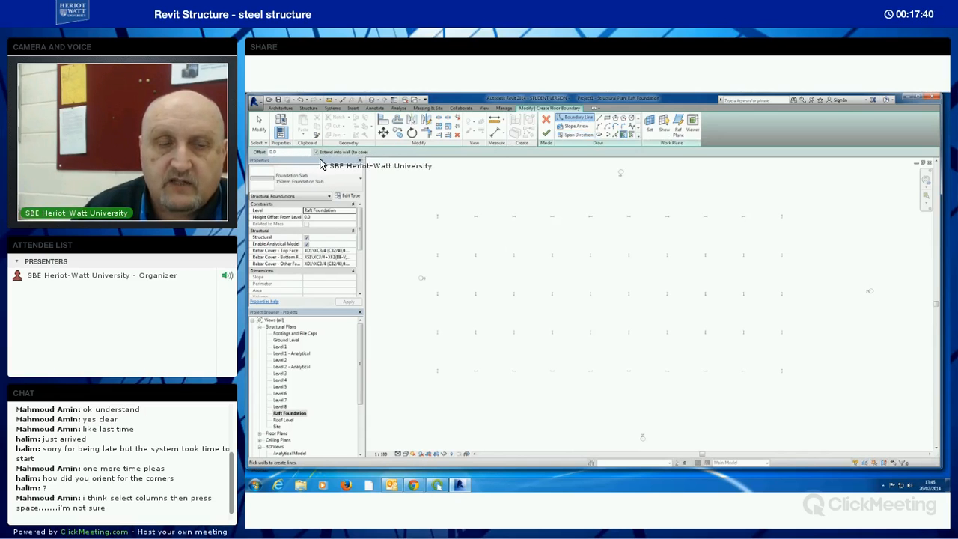
pyautogui.click(608, 122)
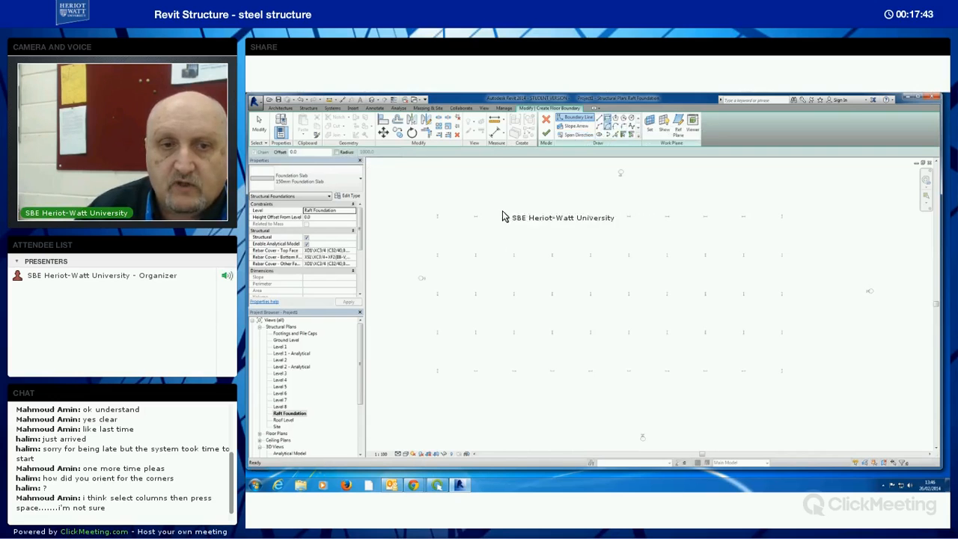
pyautogui.click(291, 152)
pyautogui.write('500')
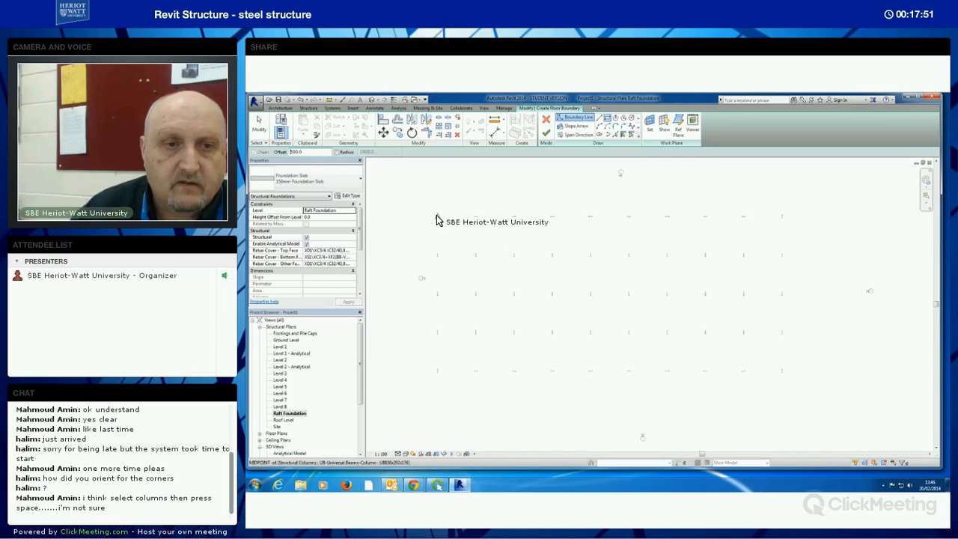
pyautogui.click(436, 216)
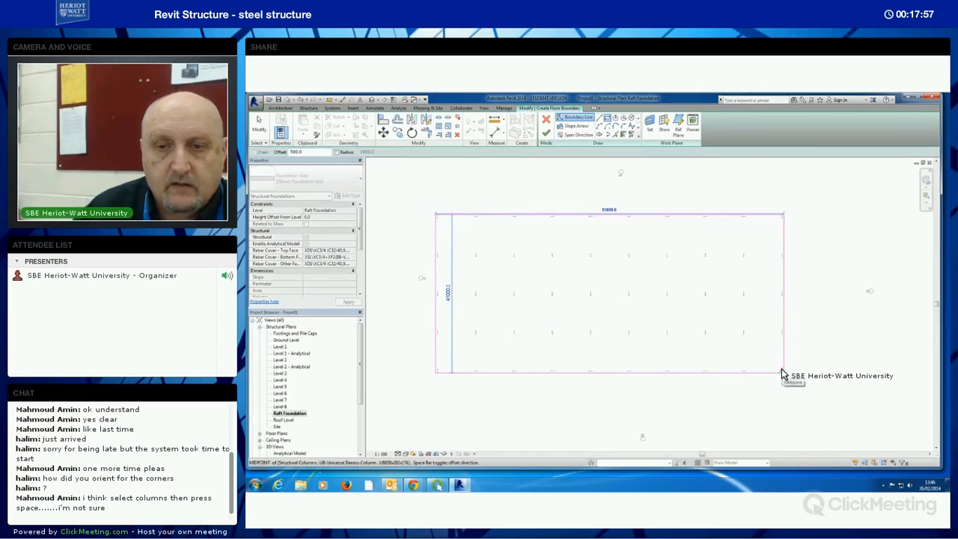
pyautogui.click(790, 382)
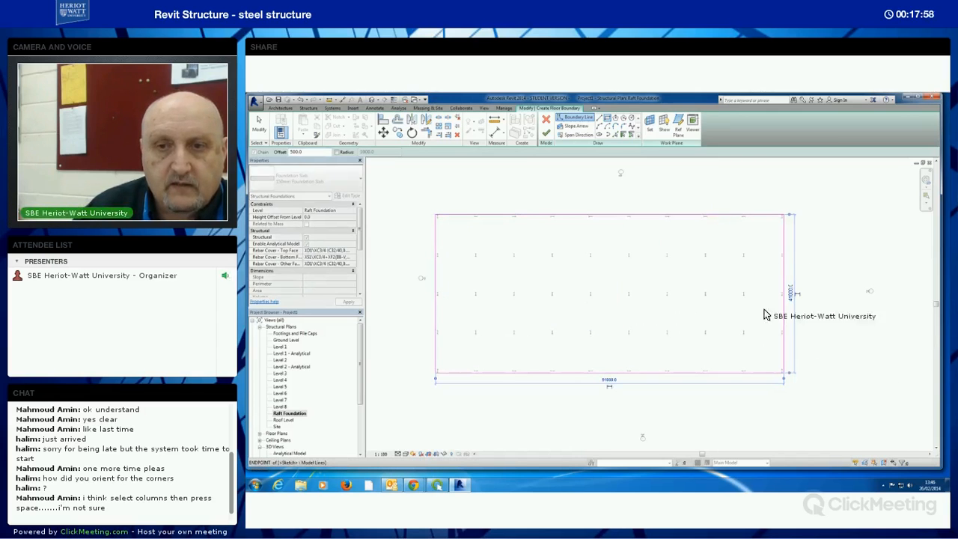
pyautogui.click(545, 136)
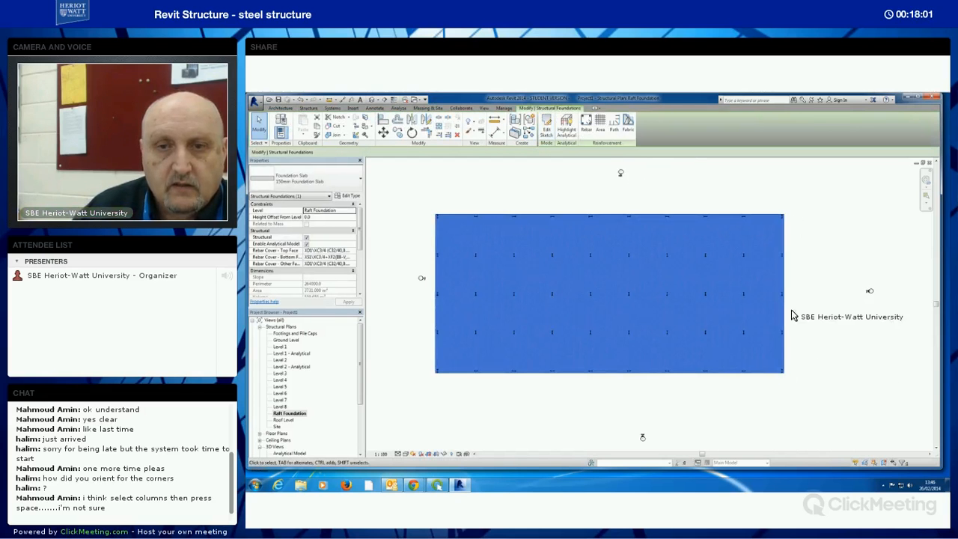
# - Examine the raft slab's extent in plan and its position among the columns in the default 3D view, and deselect it
pyautogui.scroll(1, 809, 335)
pyautogui.moveTo(784, 370); pyautogui.dragTo(799, 377, button='middle')
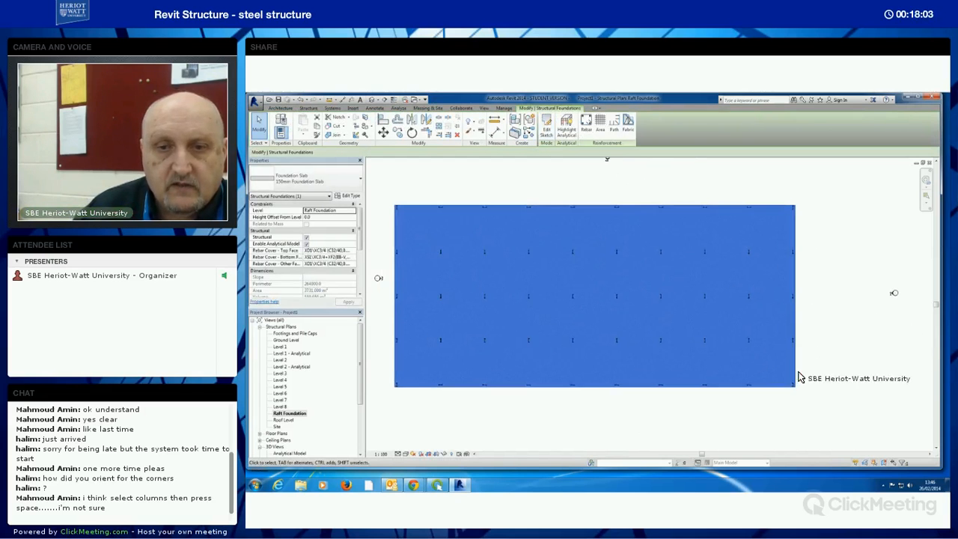
pyautogui.moveTo(738, 412); pyautogui.dragTo(757, 407, button='middle')
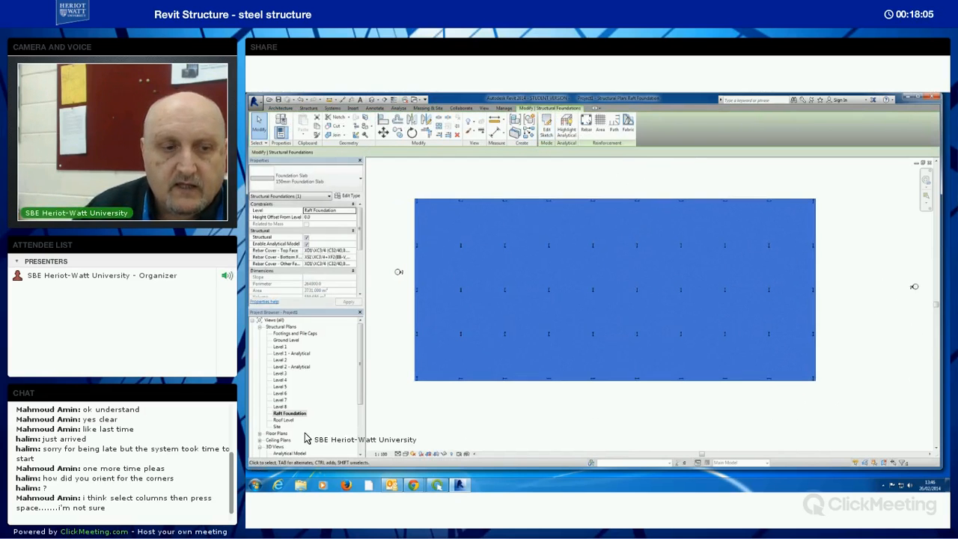
pyautogui.moveTo(359, 398); pyautogui.dragTo(360, 412)
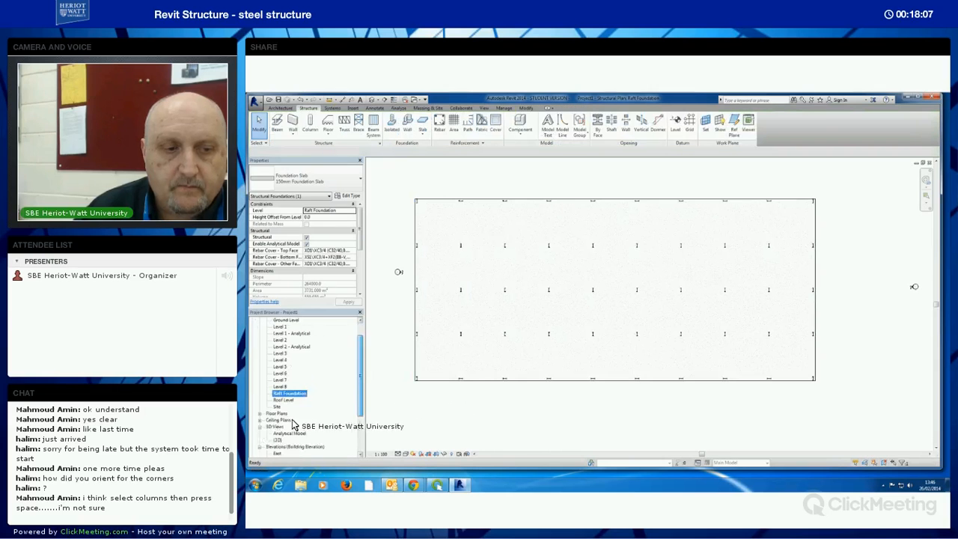
pyautogui.doubleClick(279, 426)
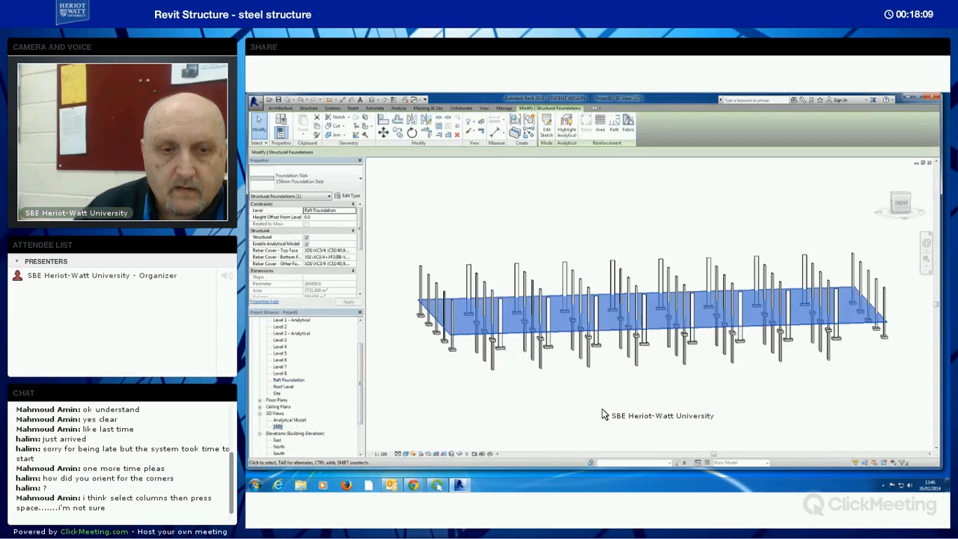
pyautogui.keyDown('shift'); pyautogui.moveTo(624, 406); pyautogui.dragTo(658, 395, button='middle'); pyautogui.keyUp('shift')
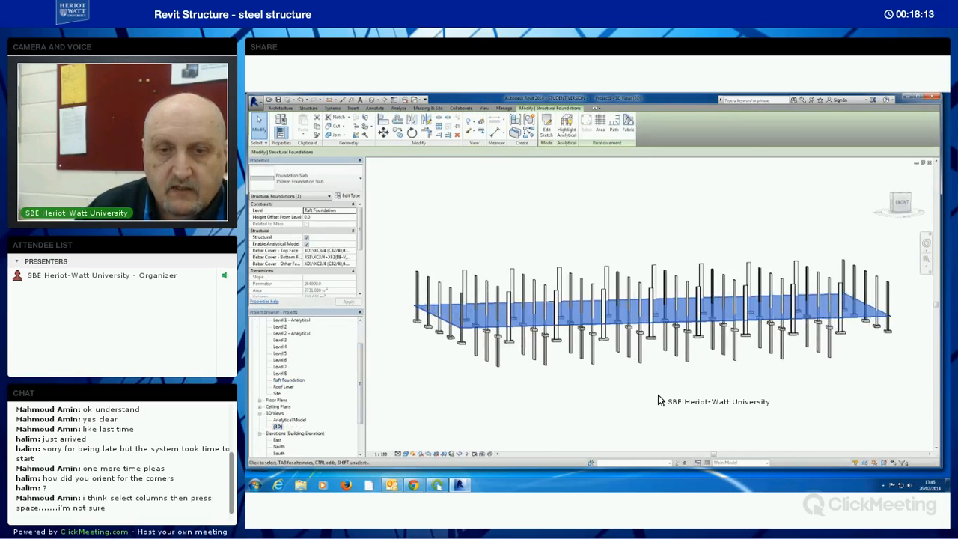
pyautogui.click(658, 395)
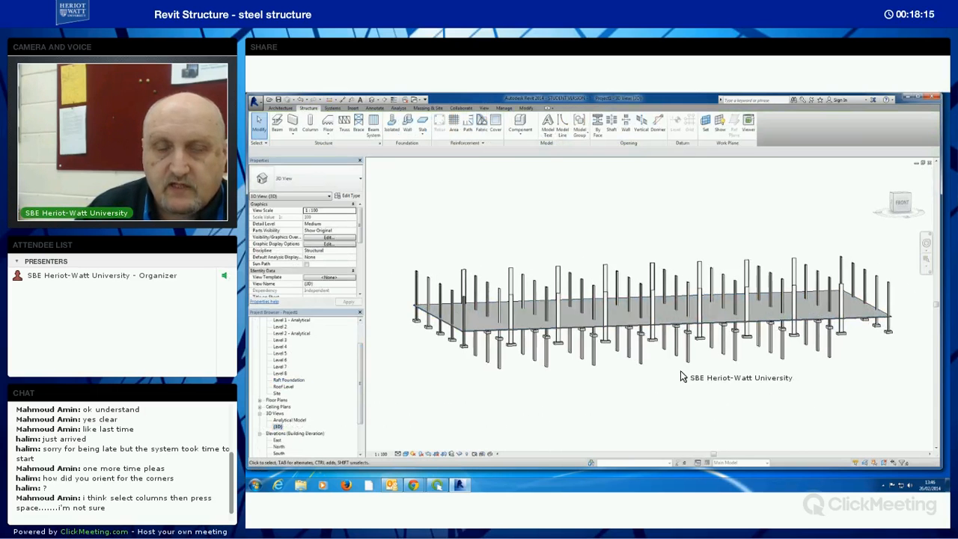
# - Add a Floor Slab Edge along the whole perimeter chain of the raft foundation slab in the 3D view
pyautogui.click(423, 134)
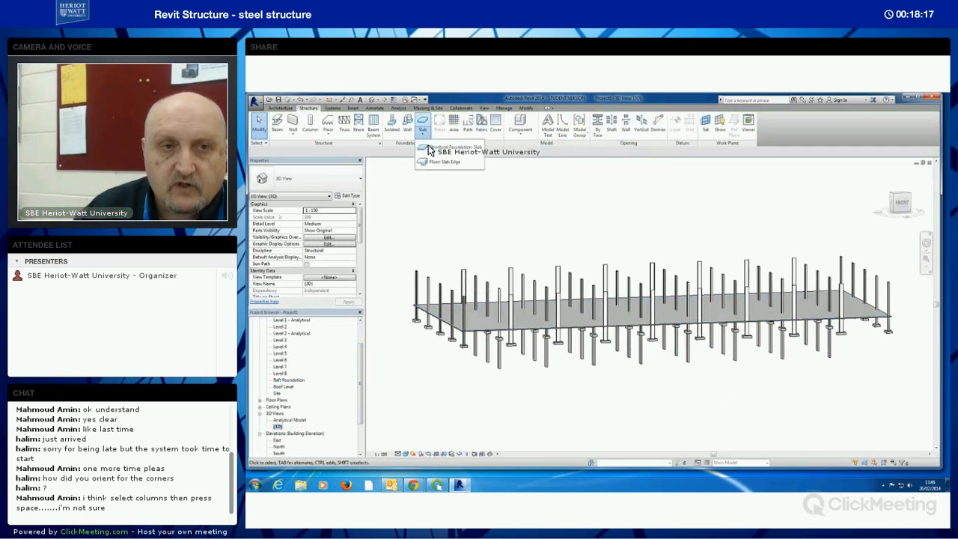
pyautogui.click(437, 162)
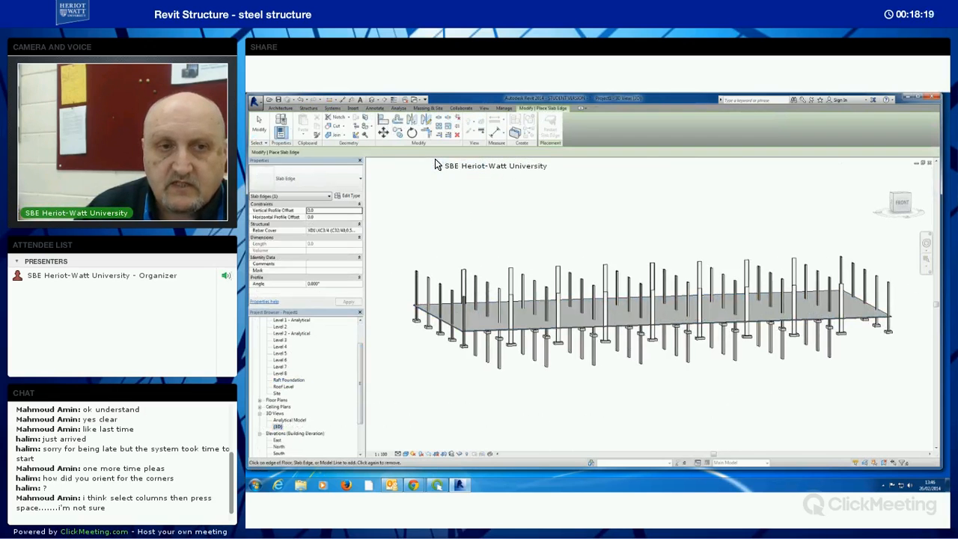
pyautogui.scroll(3, 512, 361)
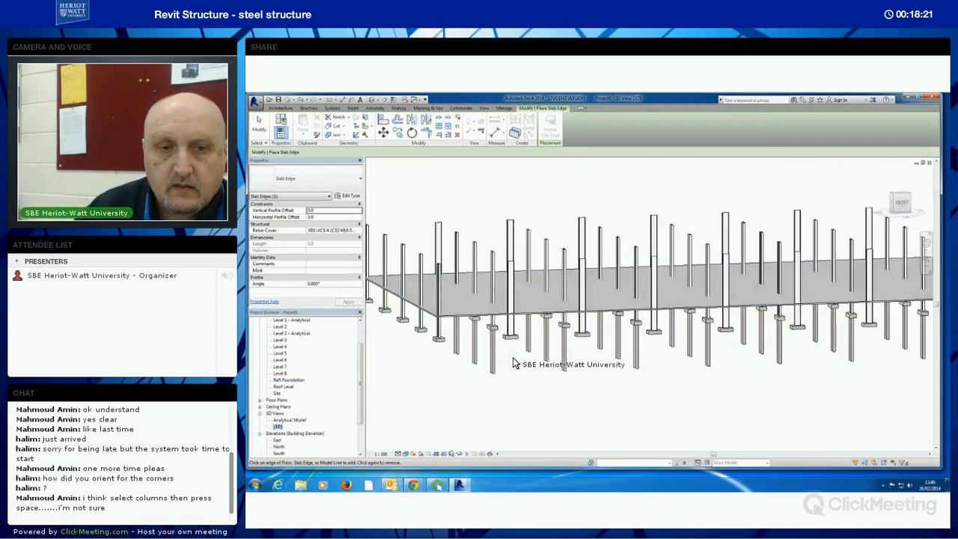
pyautogui.keyDown('shift'); pyautogui.moveTo(503, 355); pyautogui.dragTo(512, 321, button='middle'); pyautogui.keyUp('shift')
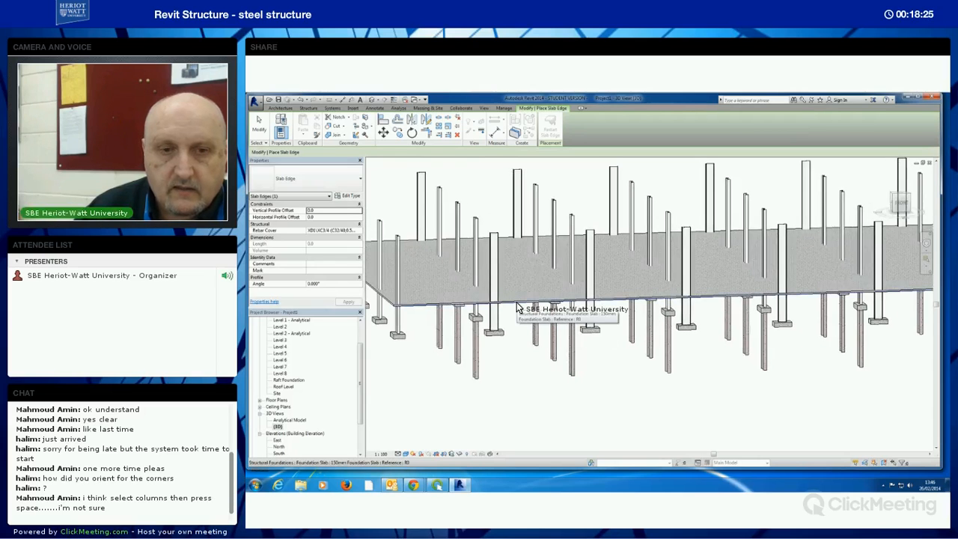
pyautogui.press('Tab')
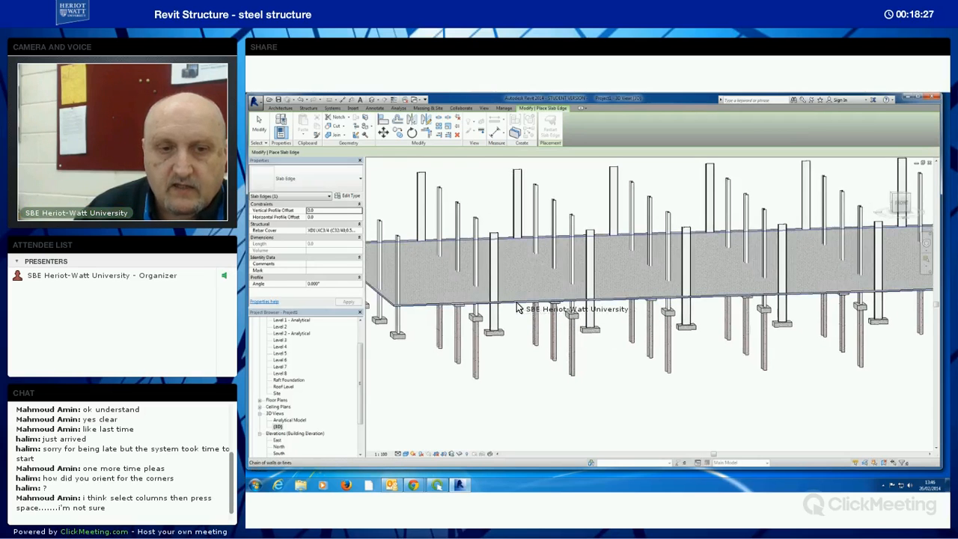
pyautogui.click(516, 307)
# - Examine the slab edge around the raft from several angles and end the slab edge command
pyautogui.keyDown('shift'); pyautogui.moveTo(573, 389); pyautogui.dragTo(715, 386, button='middle'); pyautogui.keyUp('shift')
pyautogui.keyDown('shift'); pyautogui.moveTo(773, 373); pyautogui.dragTo(697, 382, button='middle'); pyautogui.keyUp('shift')
pyautogui.keyDown('shift'); pyautogui.moveTo(687, 390); pyautogui.dragTo(741, 386, button='middle'); pyautogui.keyUp('shift')
pyautogui.keyDown('shift'); pyautogui.moveTo(683, 372); pyautogui.dragTo(685, 381, button='middle'); pyautogui.keyUp('shift')
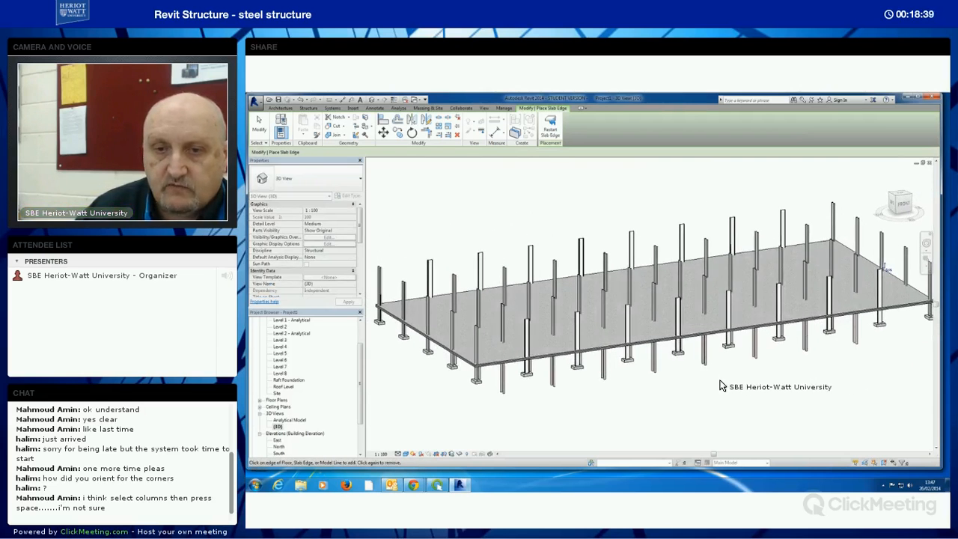
pyautogui.keyDown('shift'); pyautogui.moveTo(743, 382); pyautogui.dragTo(787, 374, button='middle'); pyautogui.keyUp('shift')
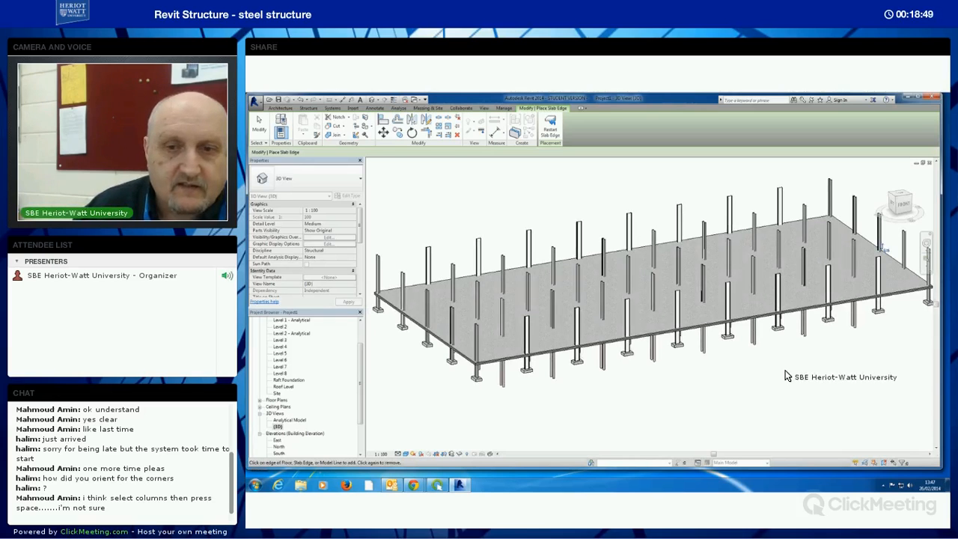
pyautogui.keyDown('shift'); pyautogui.moveTo(781, 381); pyautogui.dragTo(734, 381, button='middle'); pyautogui.keyUp('shift')
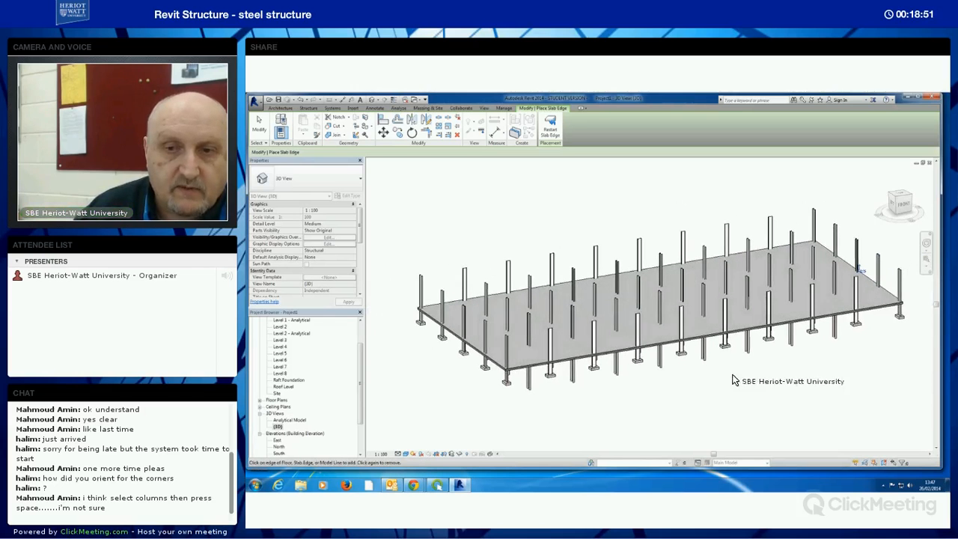
pyautogui.press('Escape')
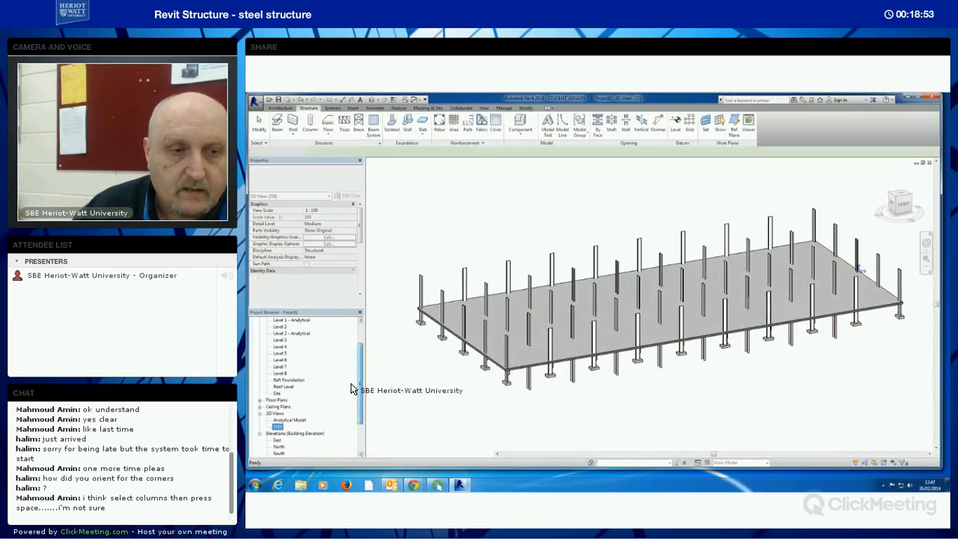
# - In the Raft Foundation plan, set up a structural wall of type Generic - 300mm with its location line at Finish Face: Exterior
pyautogui.doubleClick(289, 380)
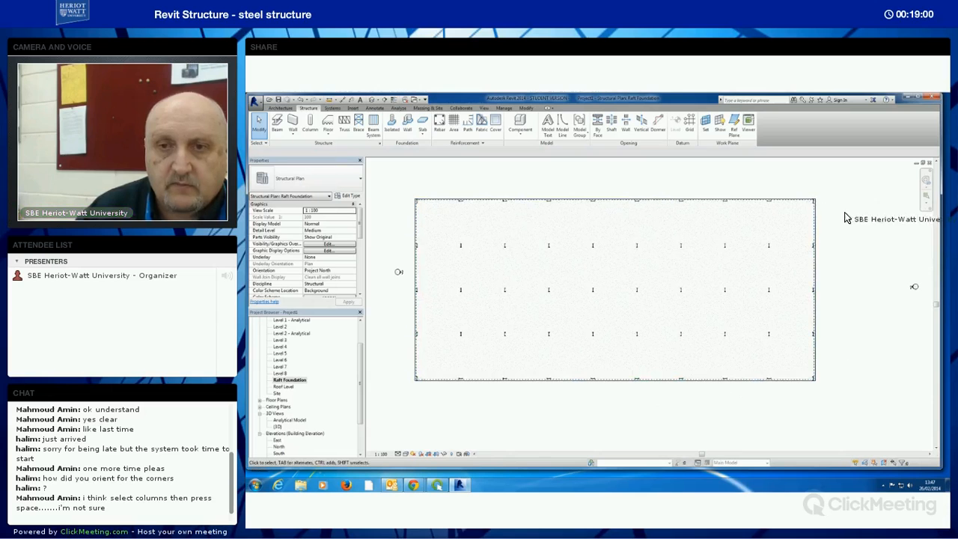
pyautogui.click(293, 135)
pyautogui.click(301, 146)
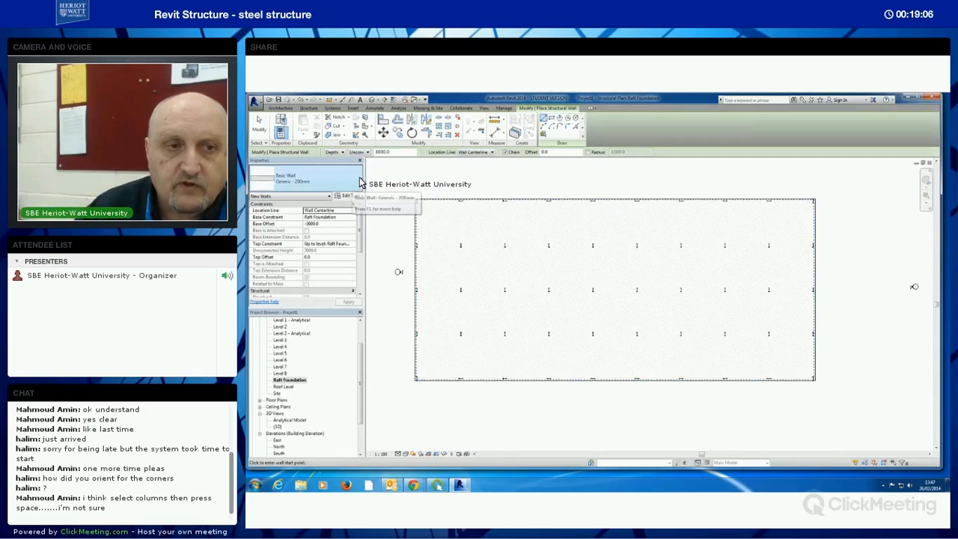
pyautogui.click(360, 181)
pyautogui.moveTo(358, 283); pyautogui.dragTo(354, 340)
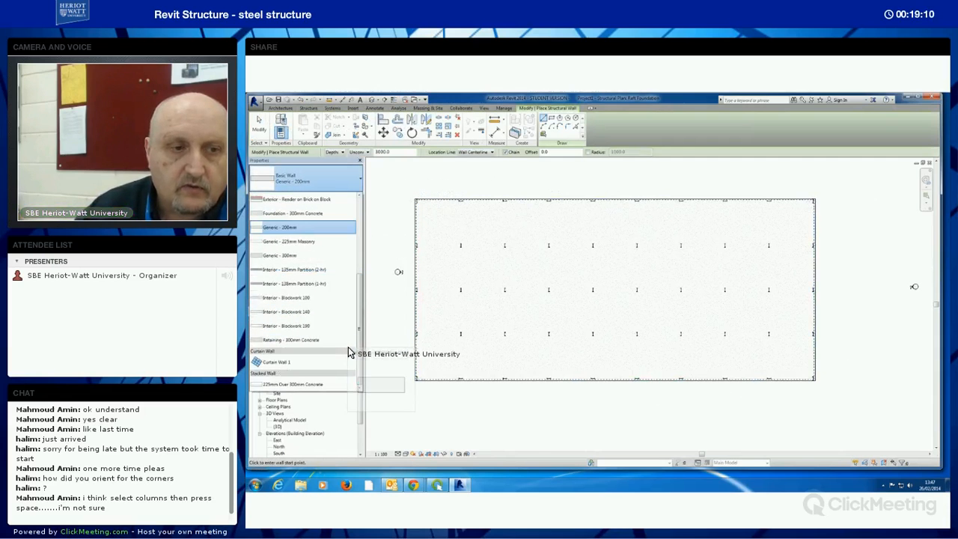
pyautogui.moveTo(360, 353)
pyautogui.mouseDown()
pyautogui.moveTo(365, 267)
pyautogui.moveTo(354, 362)
pyautogui.mouseUp()
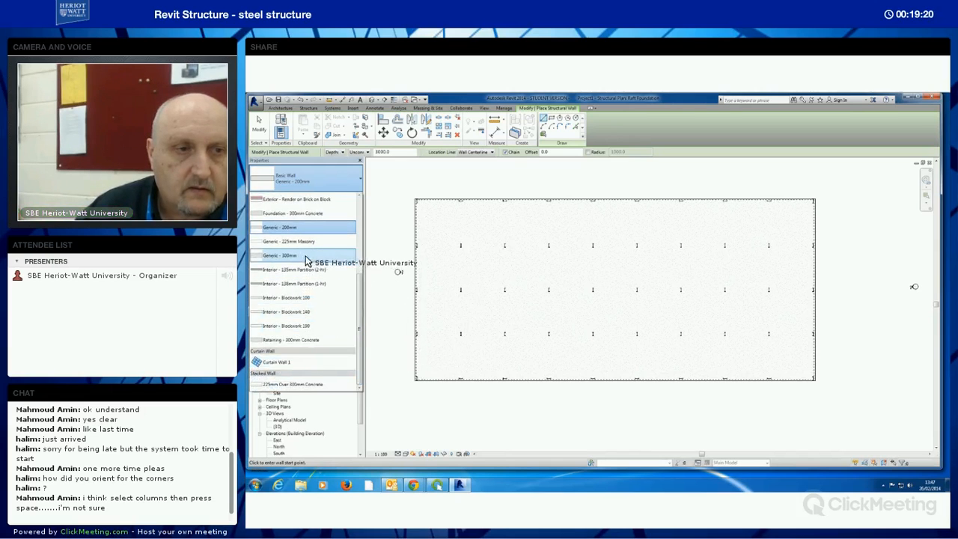
pyautogui.scroll(2, 360, 271)
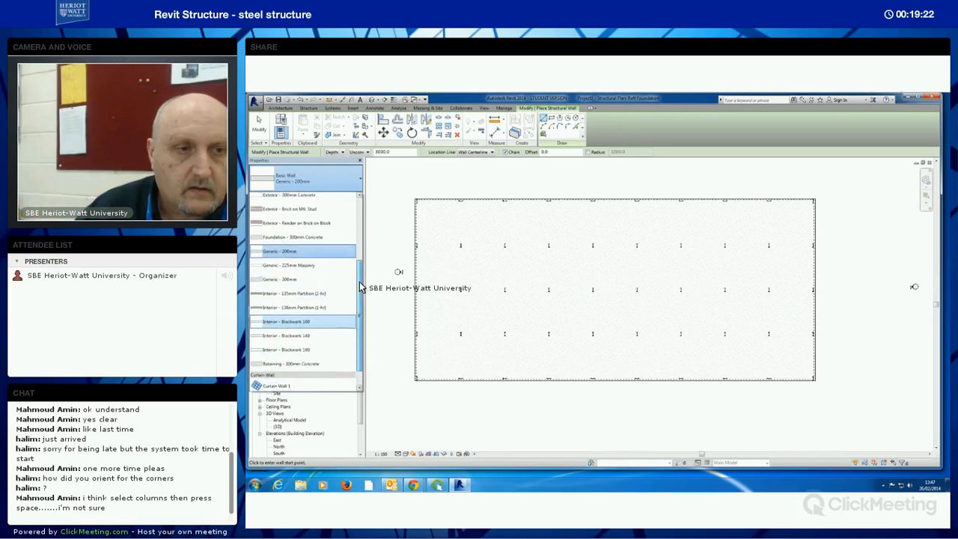
pyautogui.scroll(2, 361, 265)
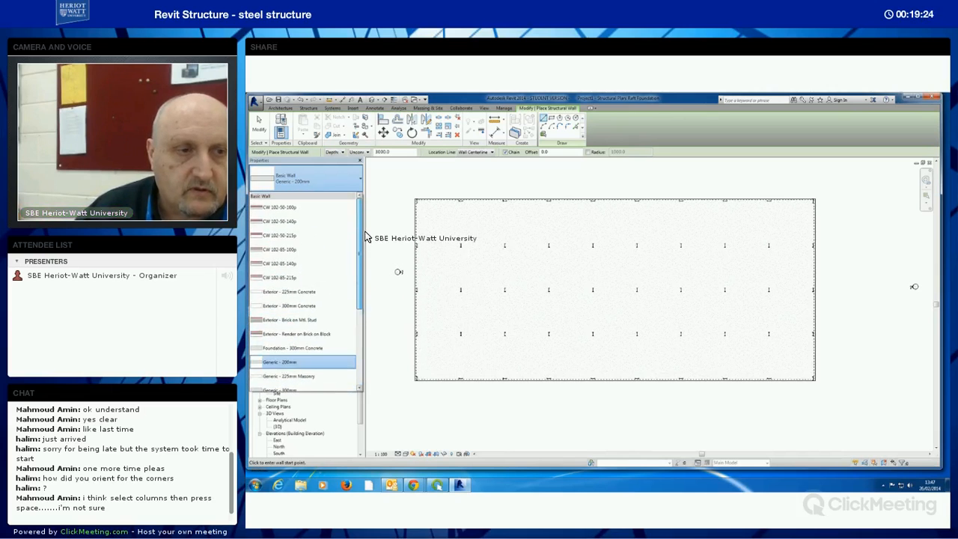
pyautogui.scroll(-3, 362, 274)
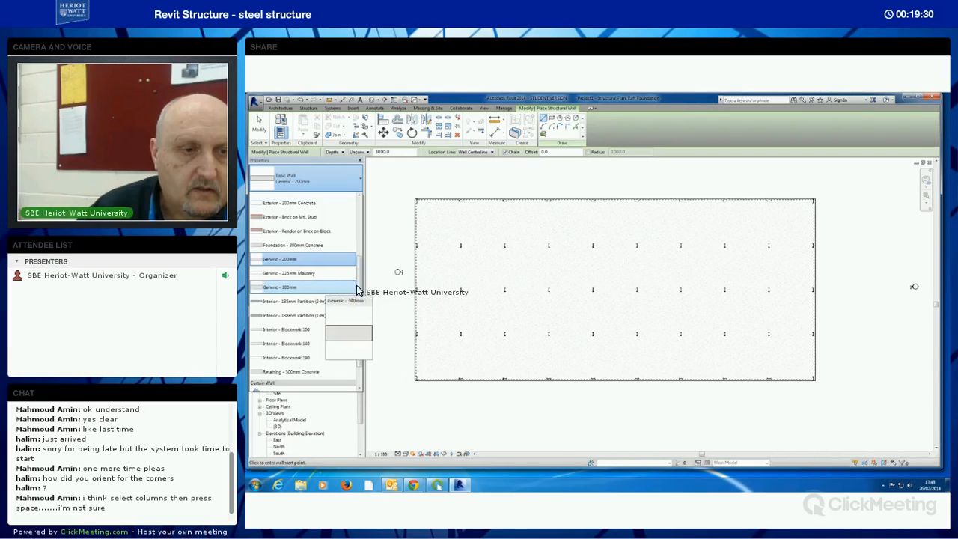
pyautogui.scroll(-2, 357, 290)
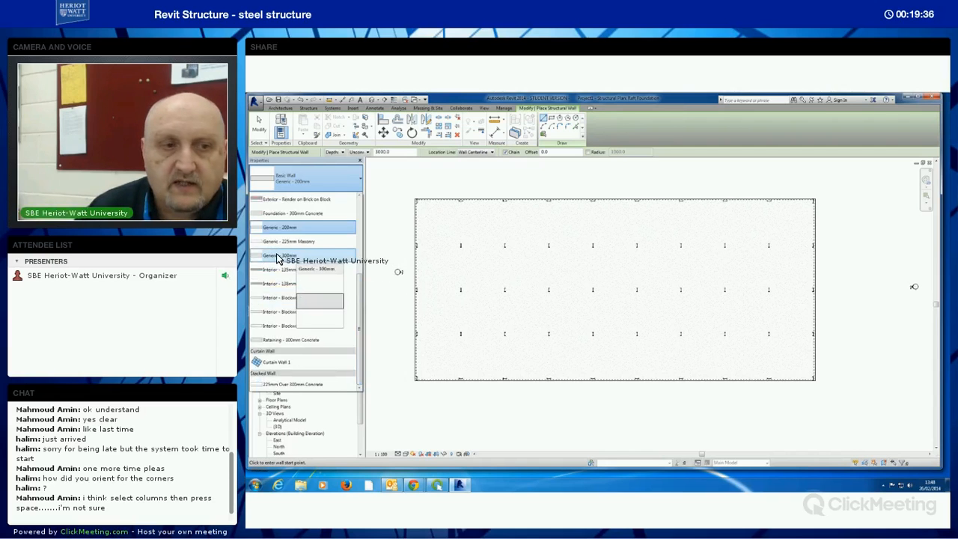
pyautogui.click(277, 257)
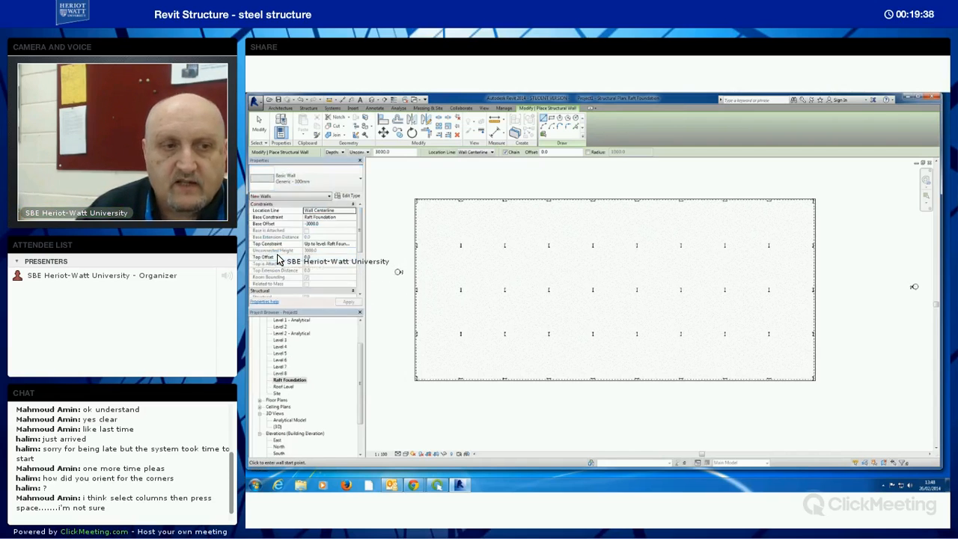
pyautogui.click(491, 152)
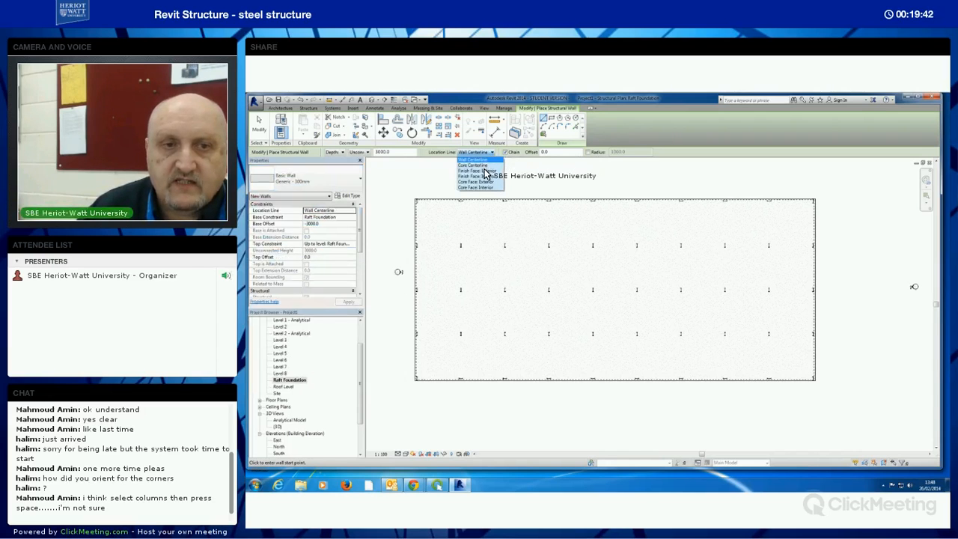
pyautogui.click(485, 171)
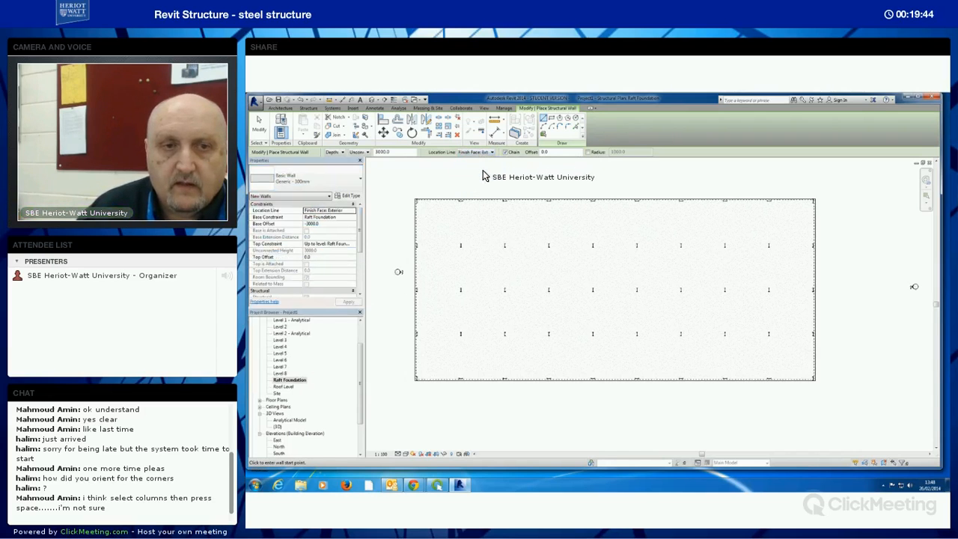
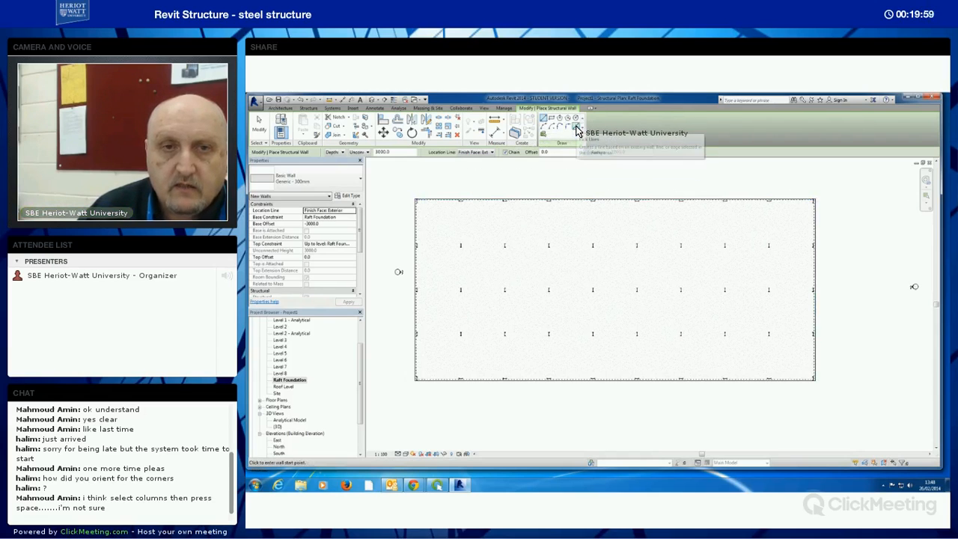
# - Place structural walls along all four edges of the raft slab with Pick Lines, and end the wall command
pyautogui.click(576, 128)
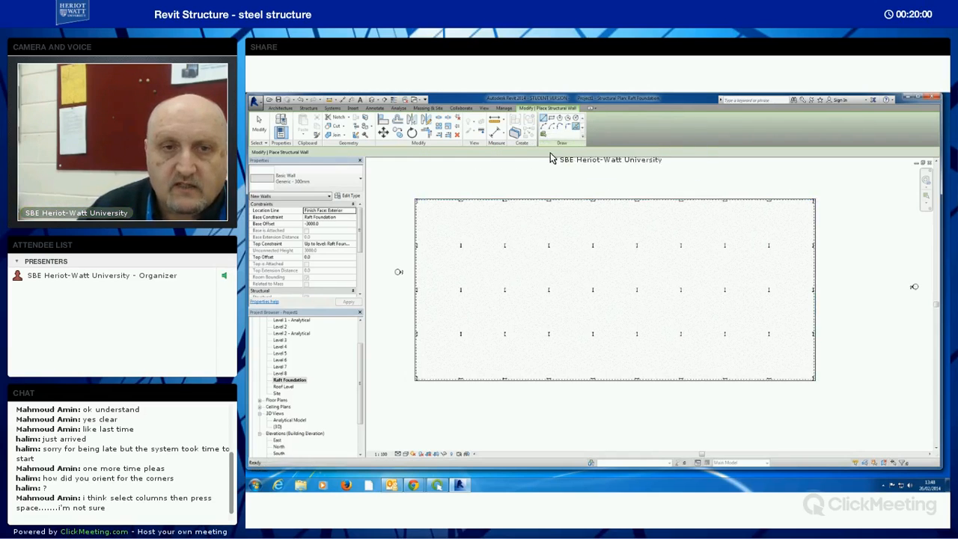
pyautogui.click(530, 201)
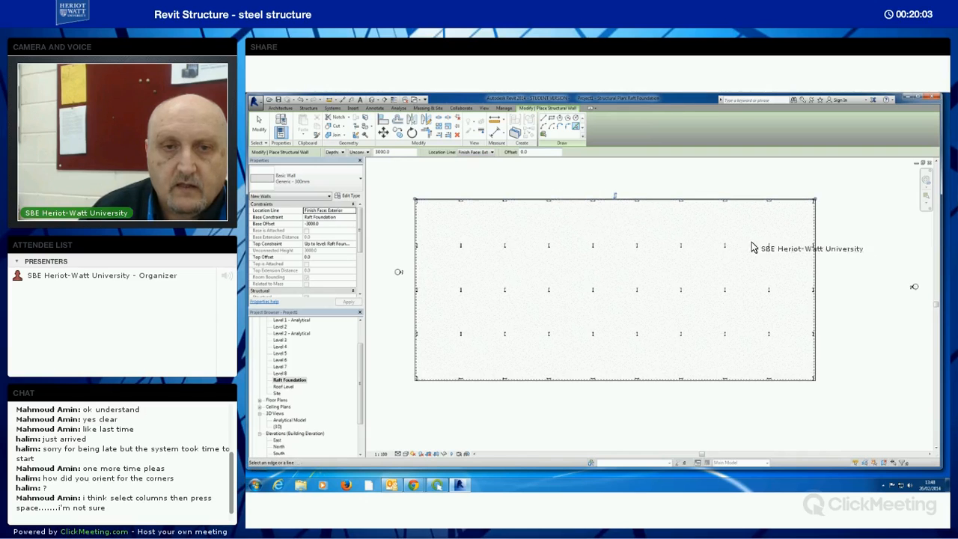
pyautogui.click(814, 344)
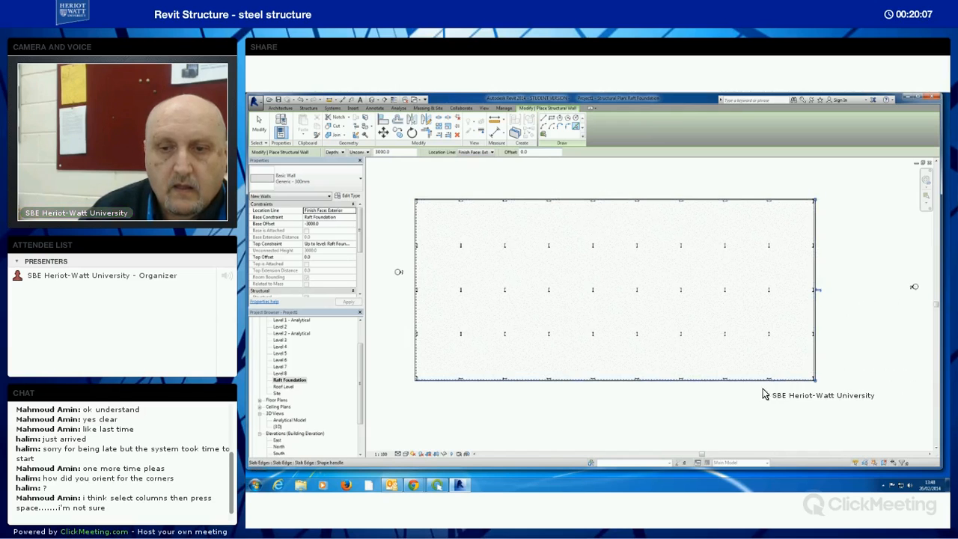
pyautogui.click(543, 379)
pyautogui.click(416, 323)
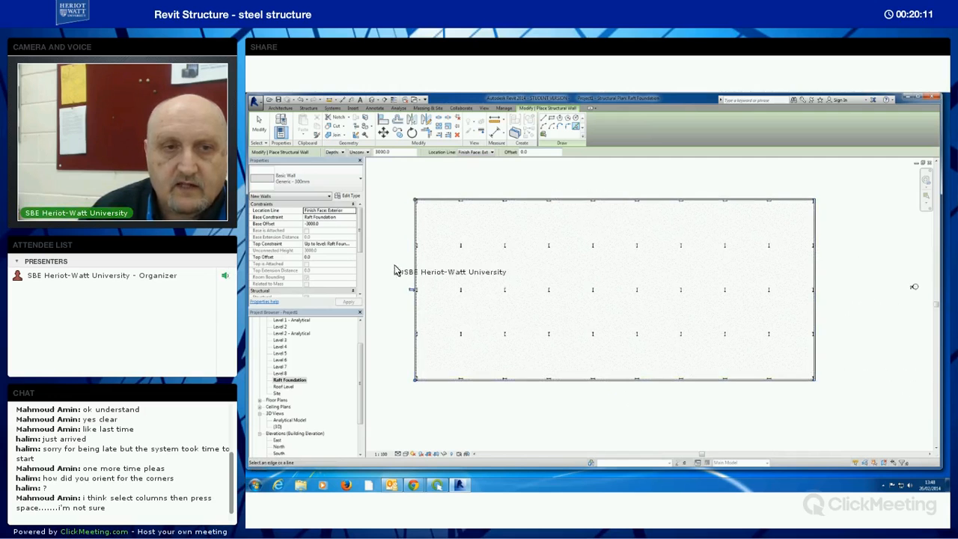
pyautogui.press('Escape')
pyautogui.press('Escape')
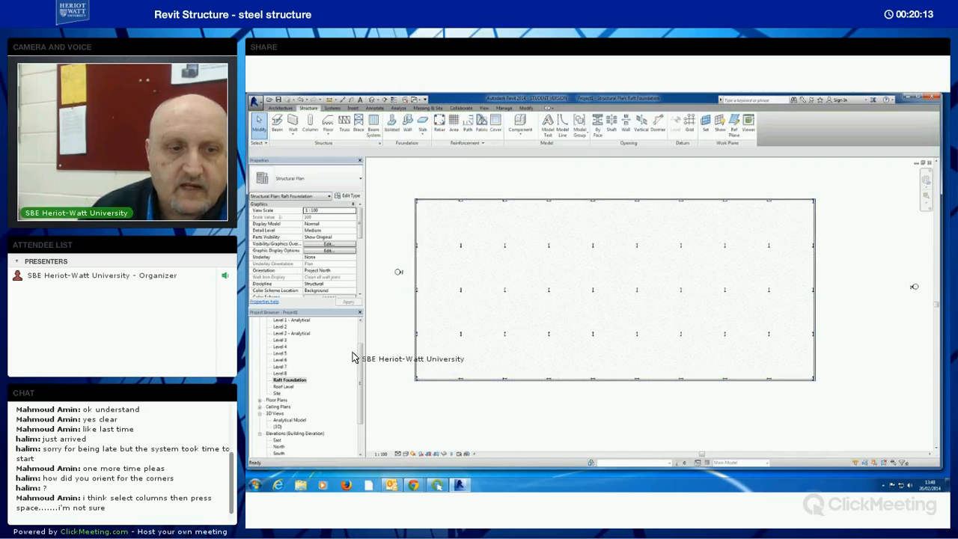
# - In the default 3D view, set the four perimeter walls' top constraint up to the ground level and their base offset to 0
pyautogui.moveTo(359, 376); pyautogui.dragTo(359, 407)
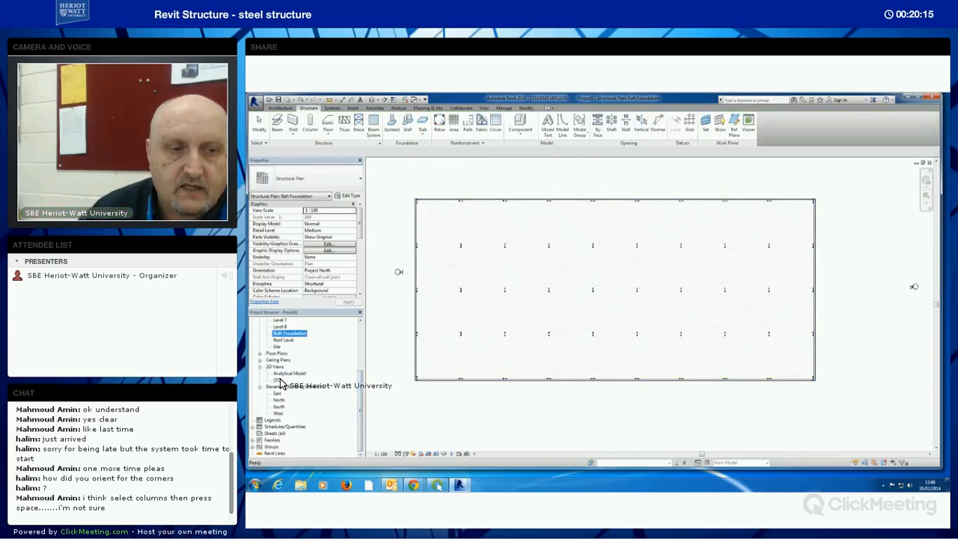
pyautogui.doubleClick(278, 380)
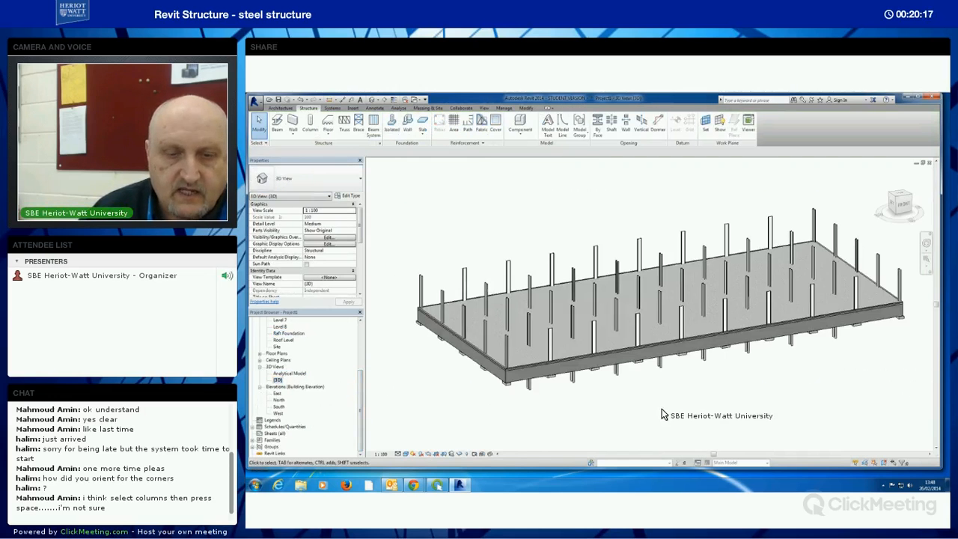
pyautogui.keyDown('shift'); pyautogui.moveTo(652, 406); pyautogui.dragTo(684, 400, button='middle'); pyautogui.keyUp('shift')
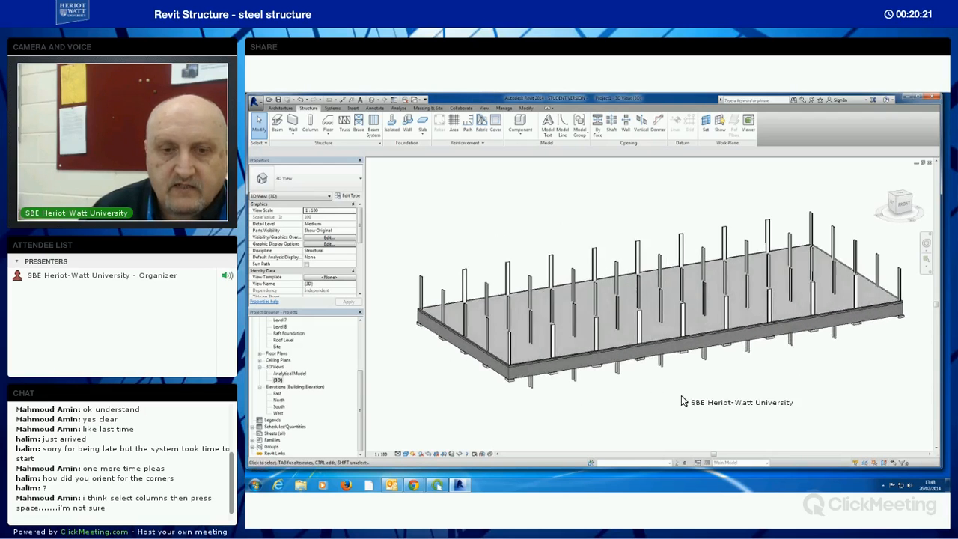
pyautogui.click(659, 368)
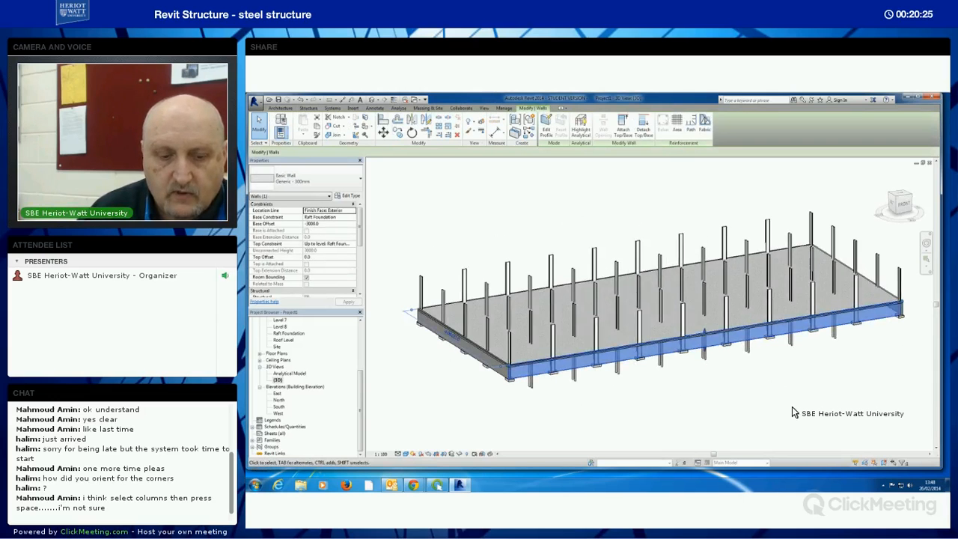
pyautogui.click(792, 406)
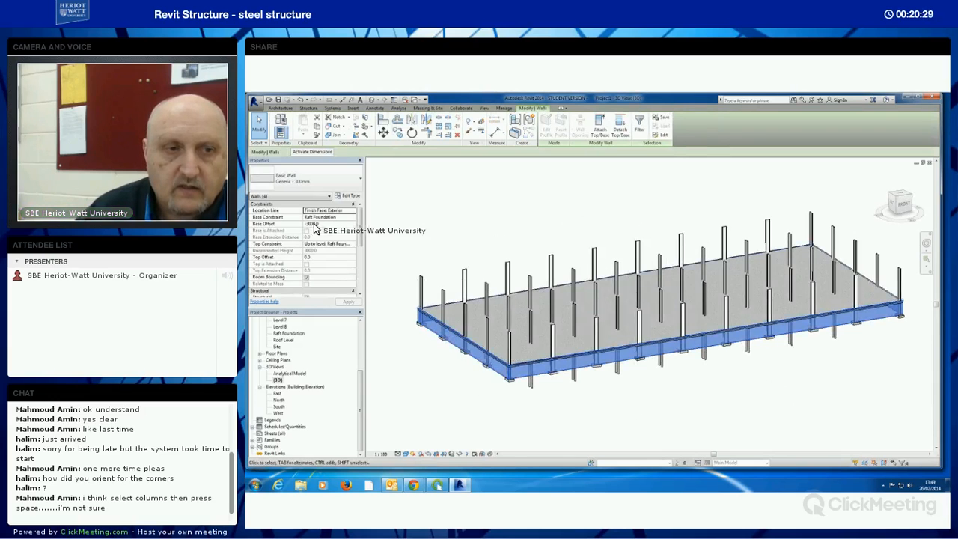
pyautogui.click(351, 244)
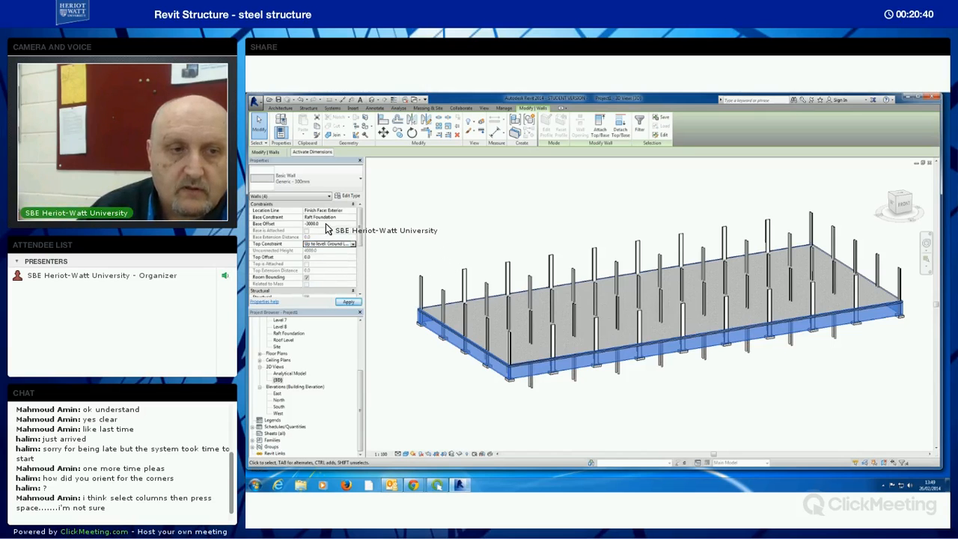
pyautogui.write('0')
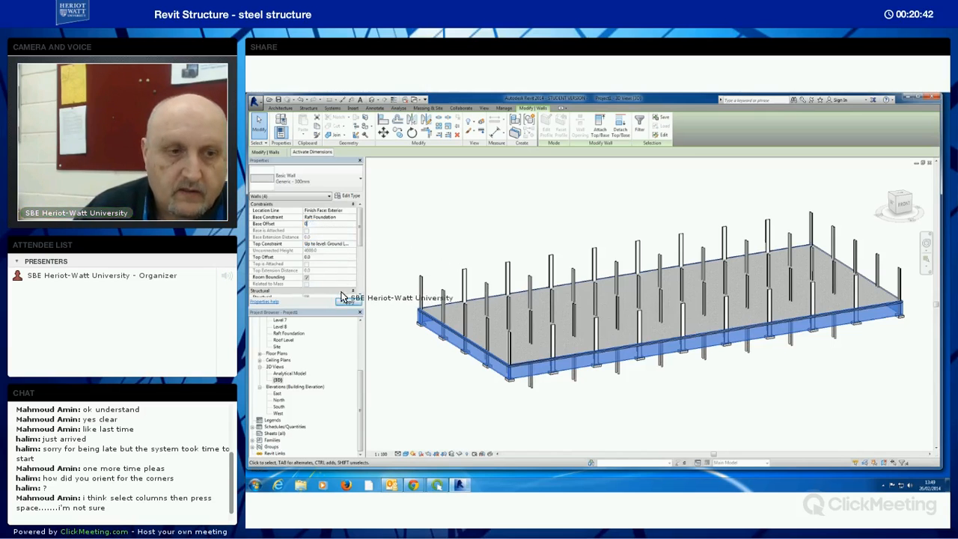
pyautogui.click(346, 302)
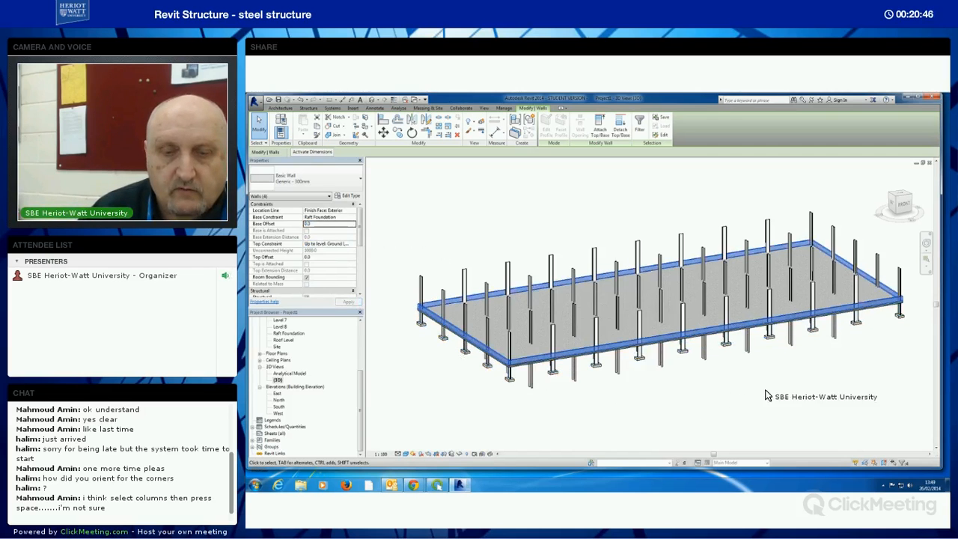
pyautogui.keyDown('shift'); pyautogui.moveTo(706, 400); pyautogui.dragTo(611, 399, button='middle'); pyautogui.keyUp('shift')
pyautogui.keyDown('shift'); pyautogui.moveTo(685, 397); pyautogui.dragTo(695, 398, button='middle'); pyautogui.keyUp('shift')
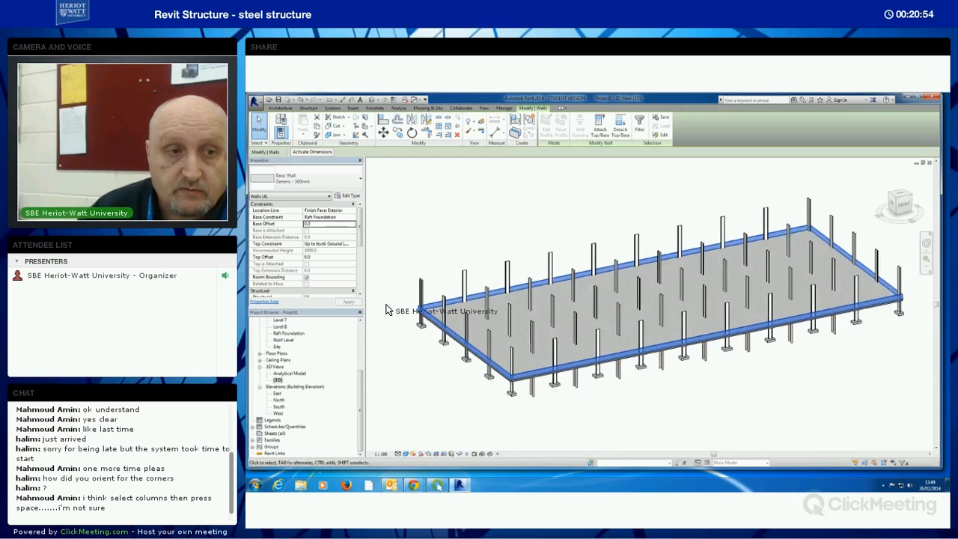
# - In the Ground Level structural plan, start a structural floor of type Generic 300mm
pyautogui.scroll(-1, 361, 255)
pyautogui.scroll(-2, 362, 258)
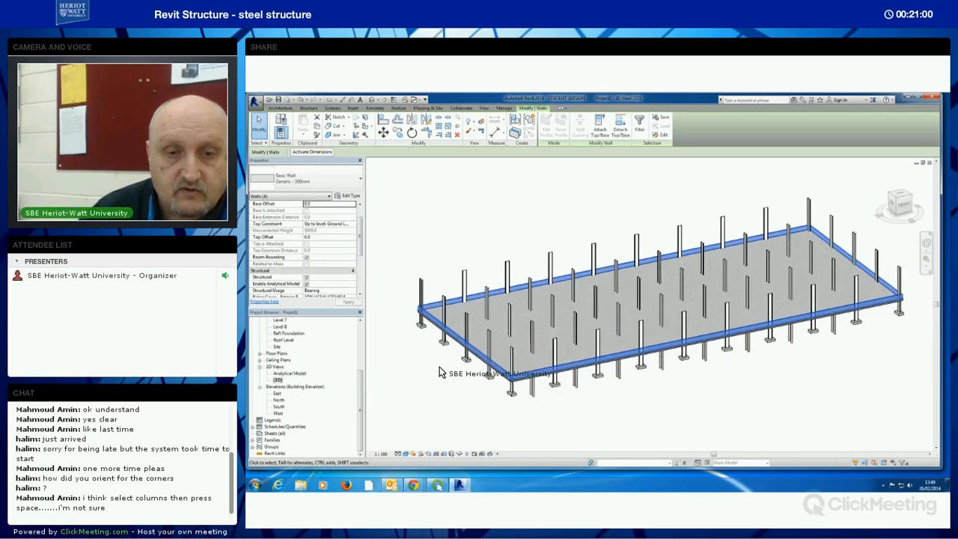
pyautogui.click(360, 344)
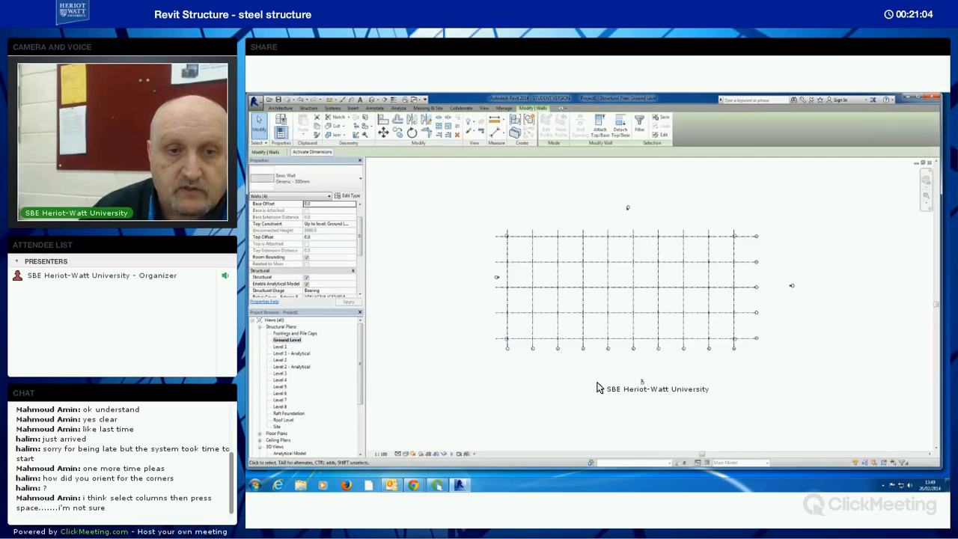
pyautogui.click(730, 394)
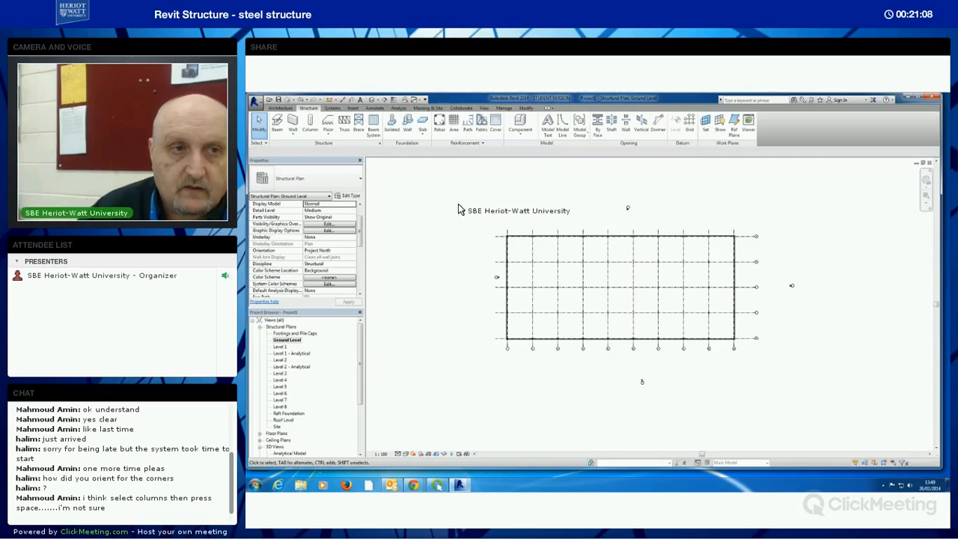
pyautogui.click(327, 133)
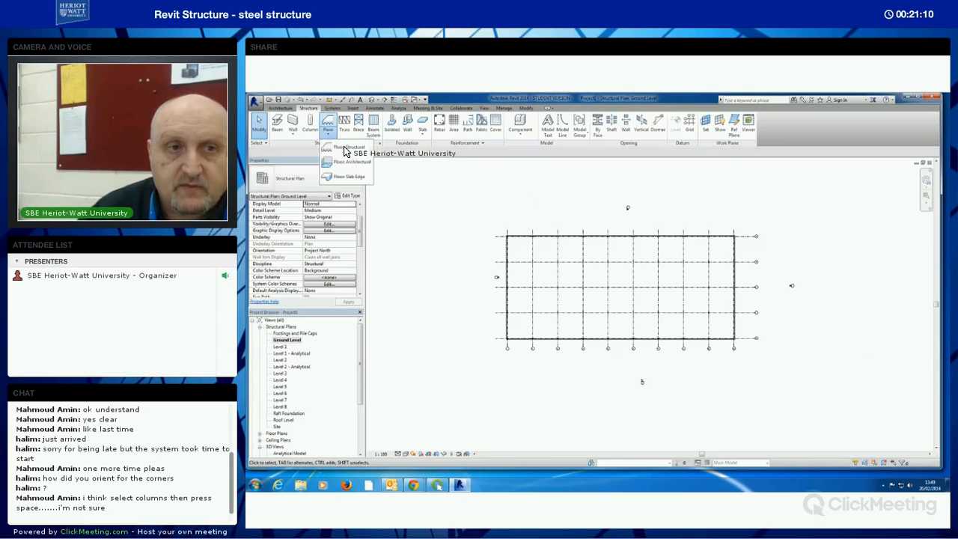
pyautogui.click(350, 146)
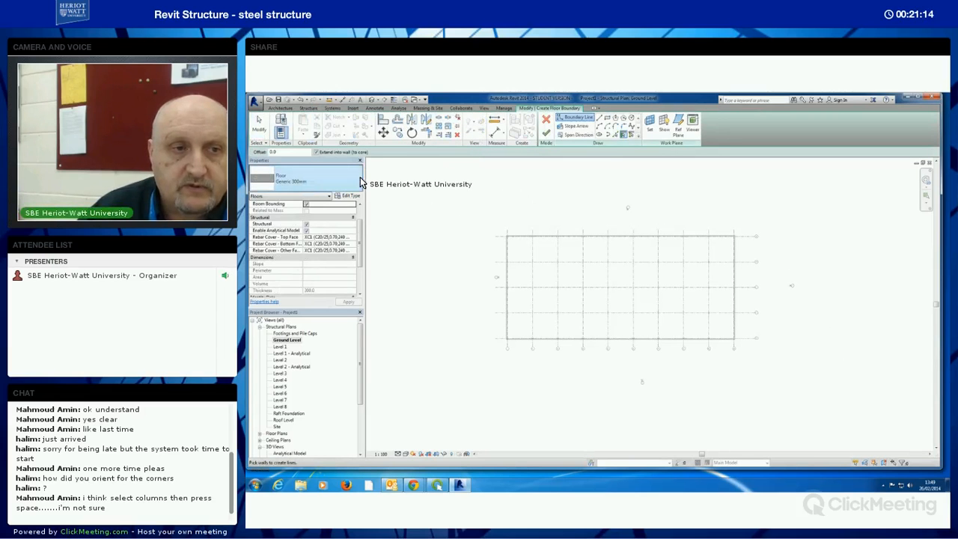
pyautogui.click(360, 181)
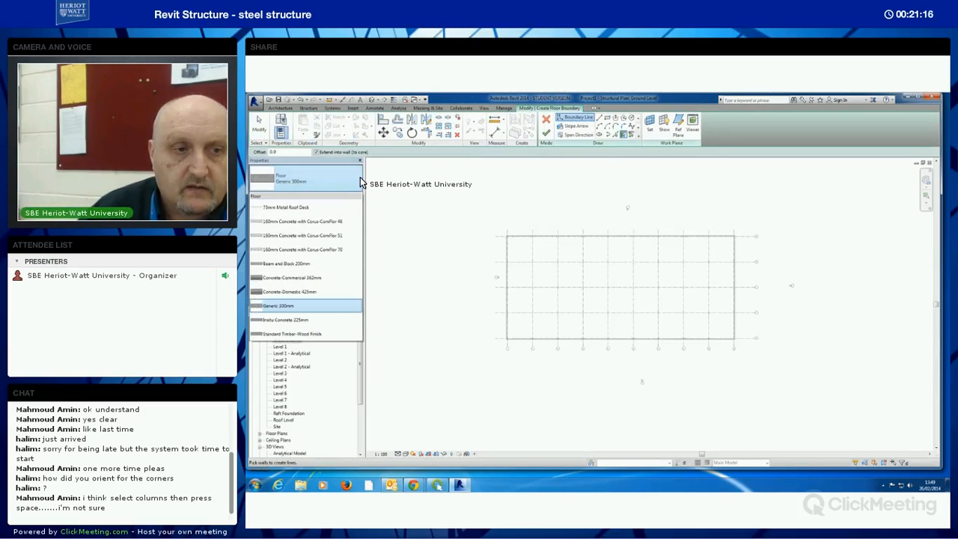
pyautogui.click(327, 305)
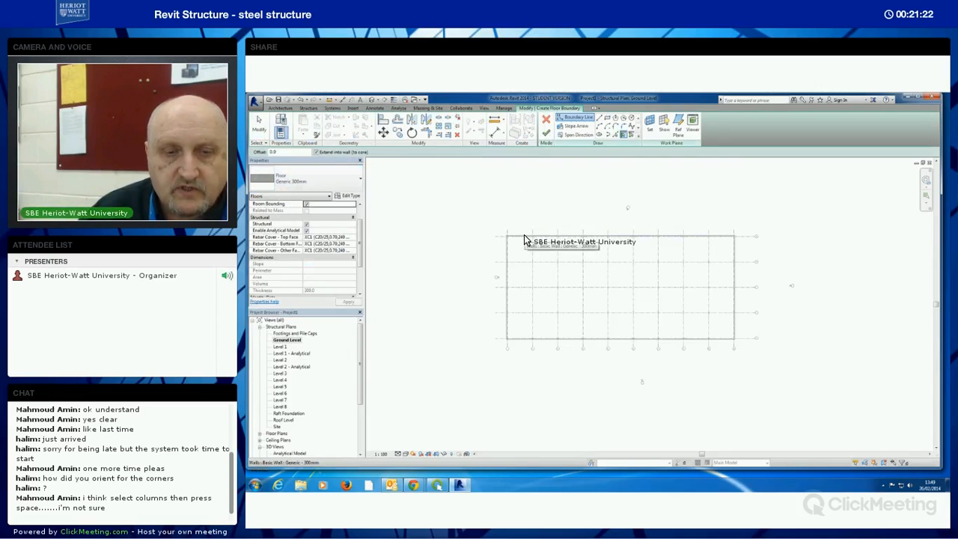
# - Create the ground floor from the chain of perimeter walls, without attaching the walls to it, and join and cut the overlapping wall geometry
pyautogui.press('Tab')
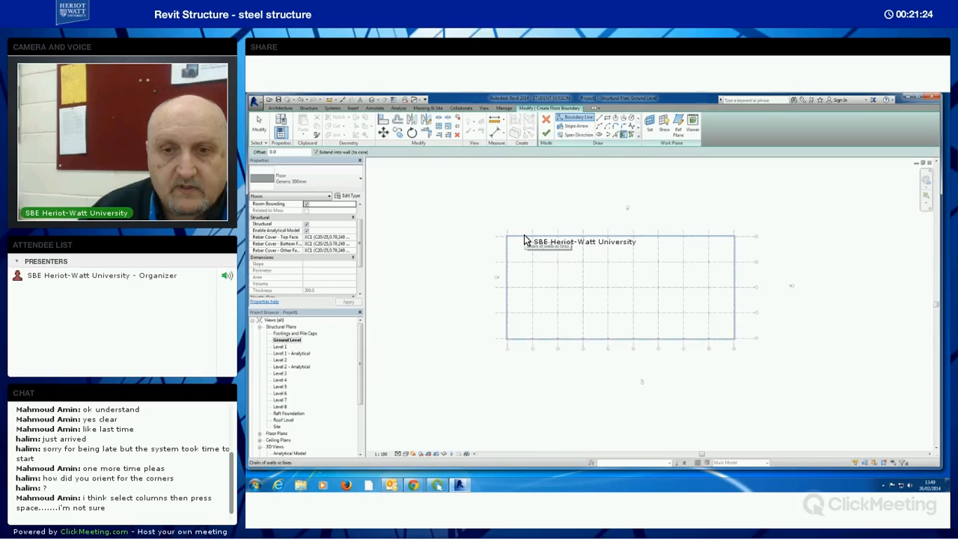
pyautogui.click(537, 238)
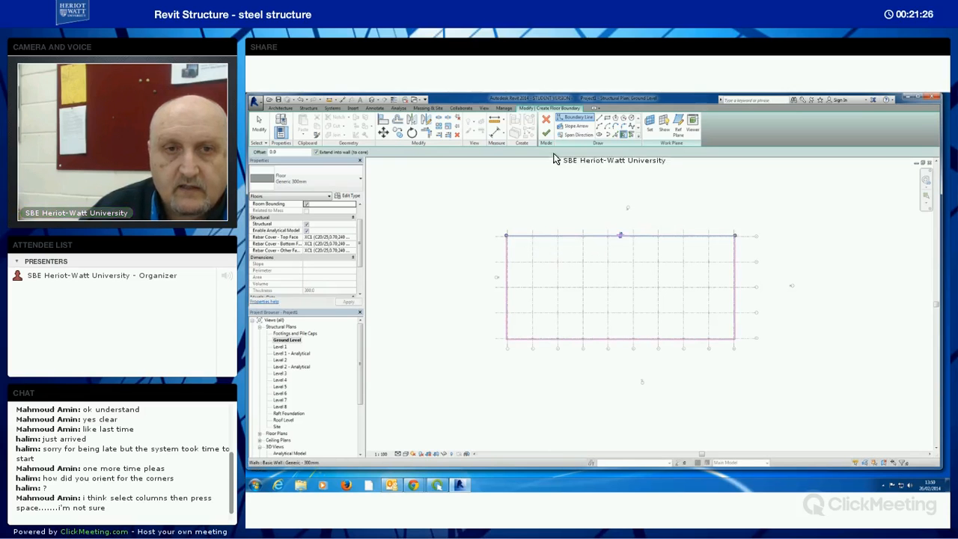
pyautogui.click(546, 132)
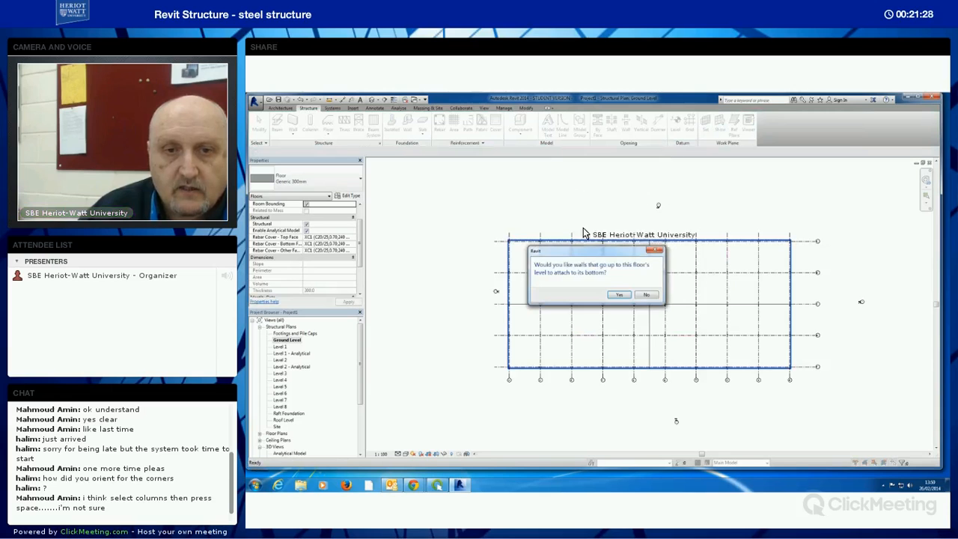
pyautogui.click(648, 295)
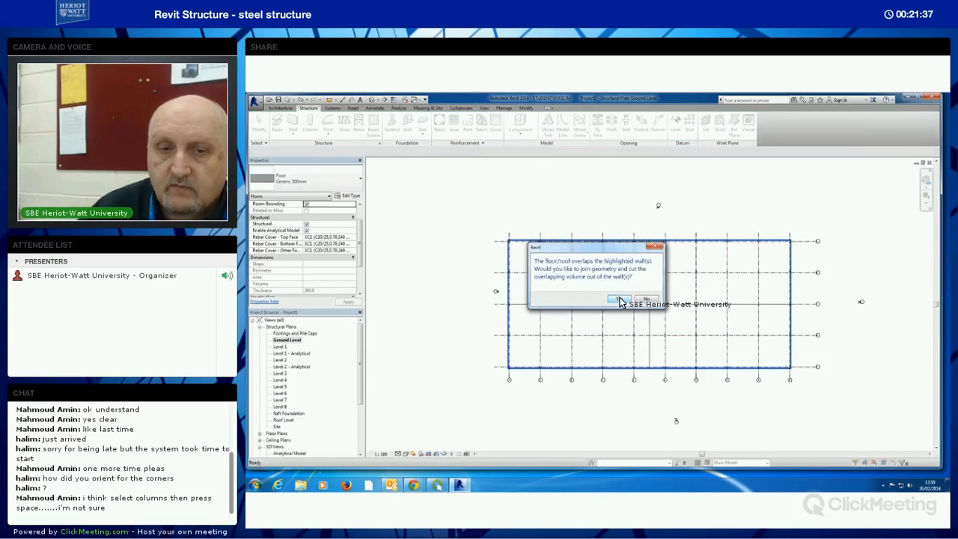
pyautogui.click(619, 300)
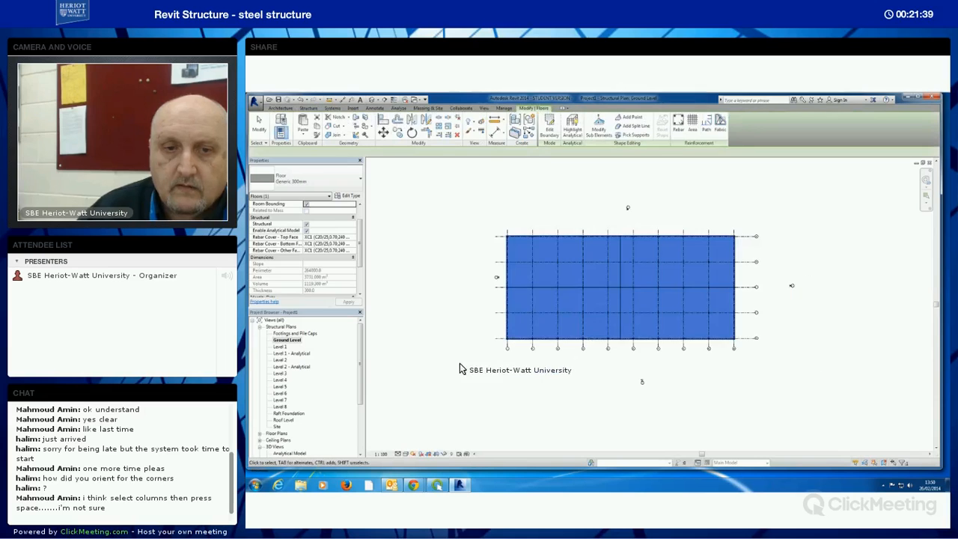
# - In the default 3D view, copy the ground floor slab and paste it aligned to Level 1 and Level 2
pyautogui.scroll(-3, 348, 397)
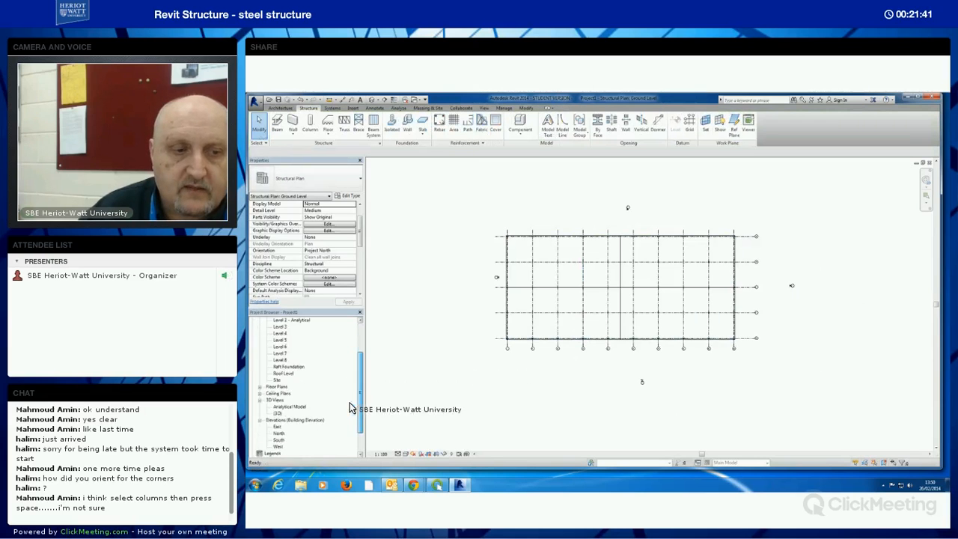
pyautogui.click(278, 394)
pyautogui.doubleClick(278, 394)
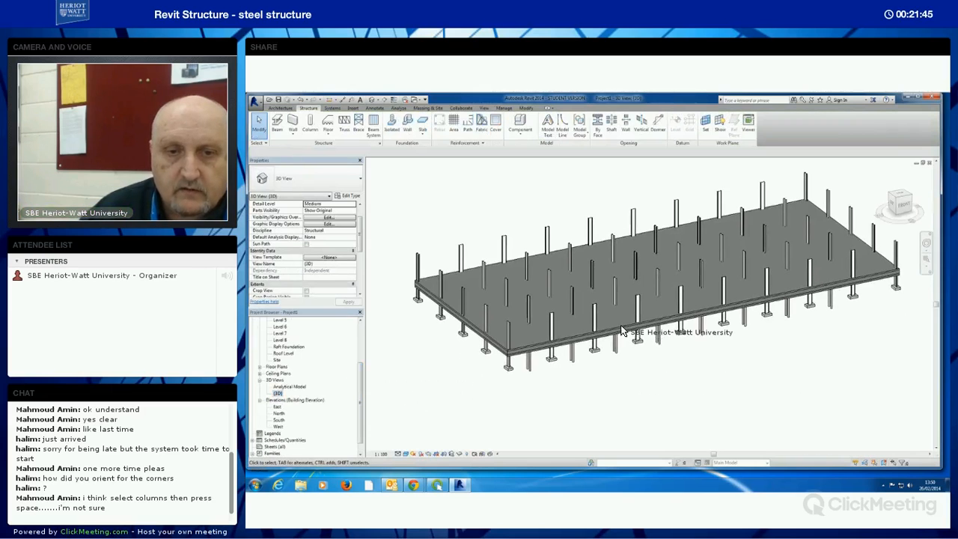
pyautogui.click(680, 385)
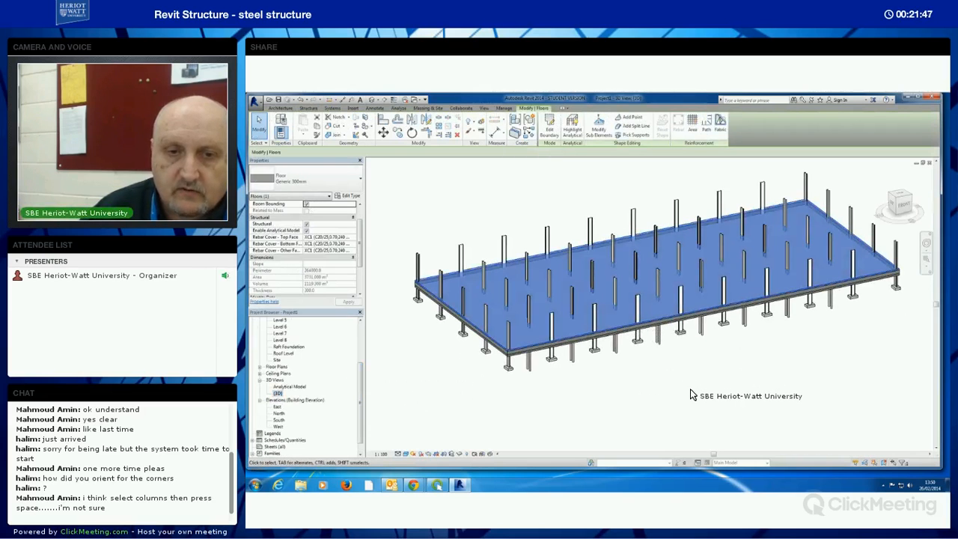
pyautogui.keyDown('shift'); pyautogui.moveTo(799, 380); pyautogui.dragTo(748, 372, button='middle'); pyautogui.keyUp('shift')
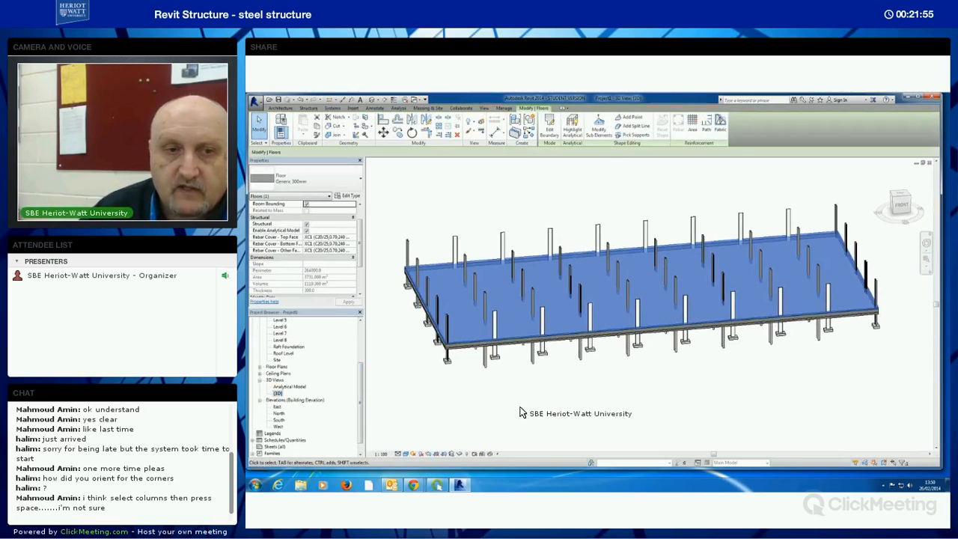
pyautogui.click(318, 127)
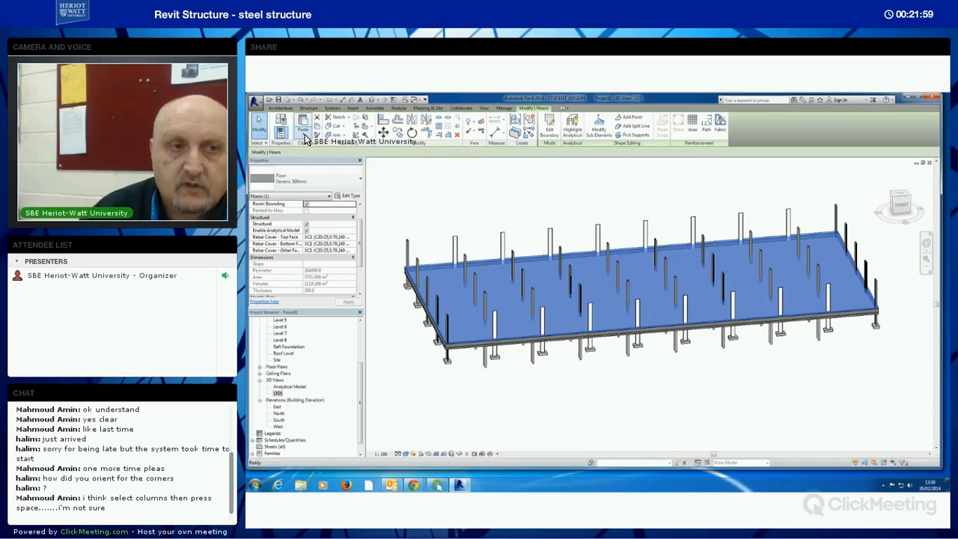
pyautogui.click(304, 139)
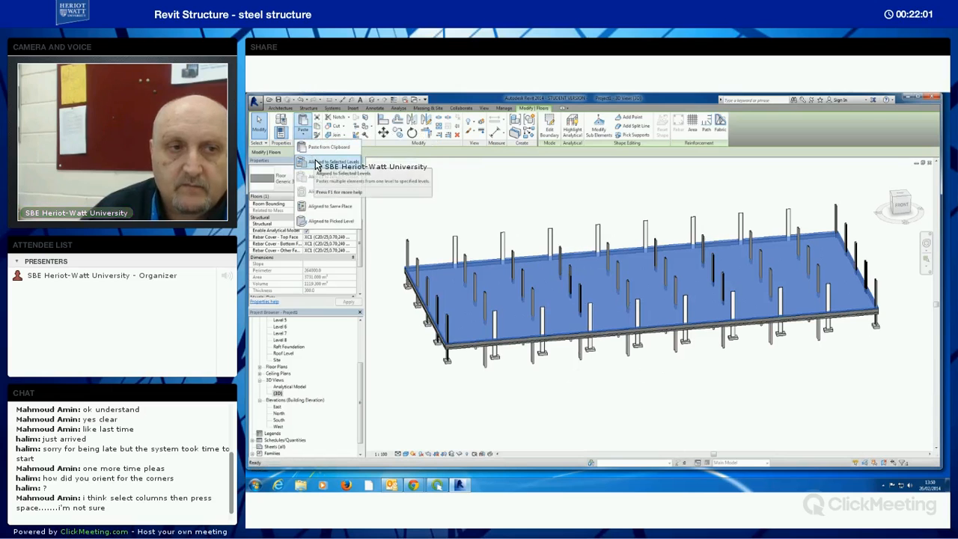
pyautogui.click(317, 163)
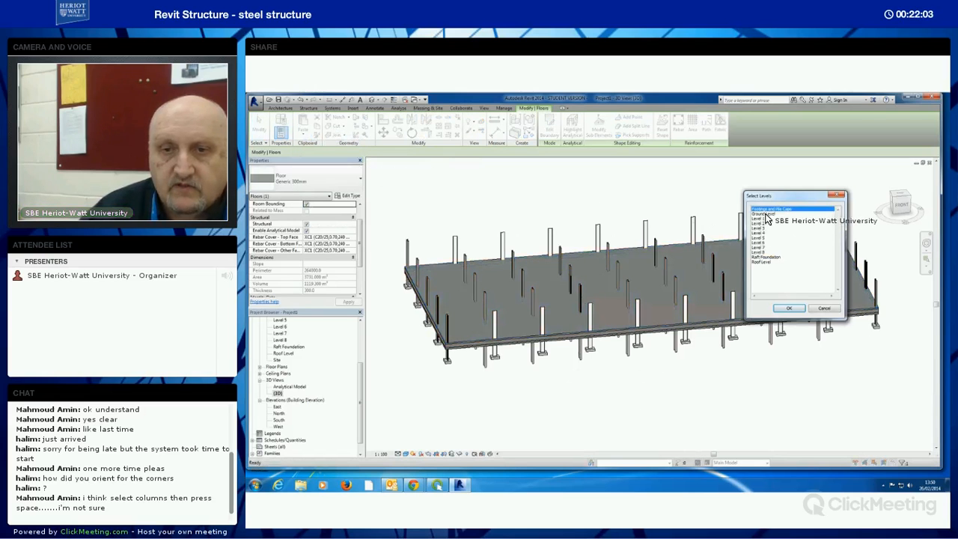
pyautogui.click(759, 217)
pyautogui.keyDown('shift'); pyautogui.click(759, 222); pyautogui.keyUp('shift')
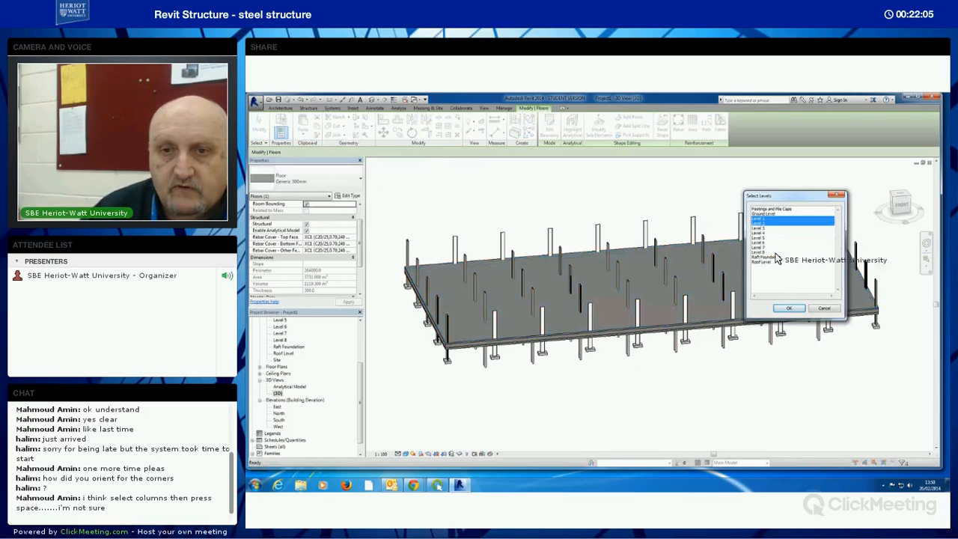
pyautogui.click(793, 309)
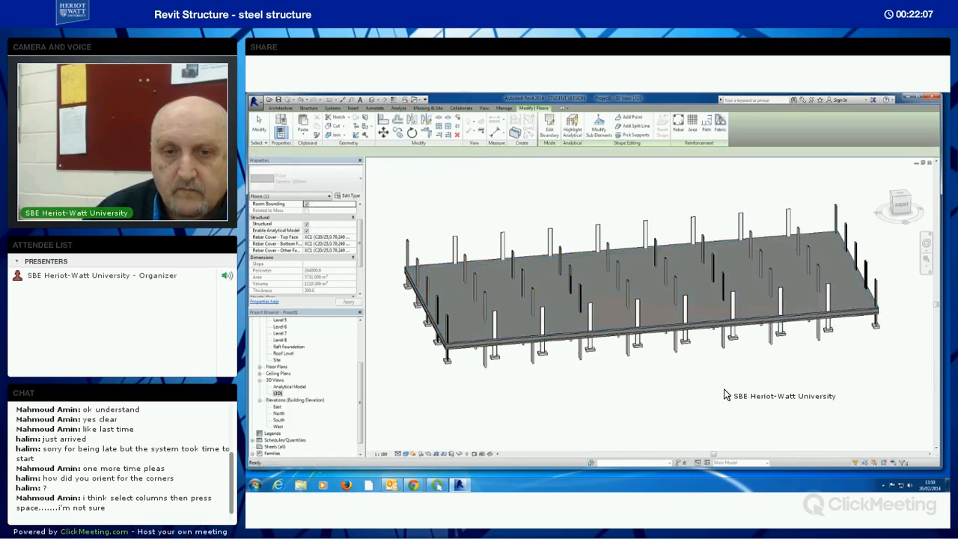
# - Select all structural columns across the building, filter the selection to that category, and set their top level to Level 4
pyautogui.keyDown('shift'); pyautogui.moveTo(694, 395); pyautogui.dragTo(737, 350, button='middle'); pyautogui.keyUp('shift')
pyautogui.keyDown('shift'); pyautogui.moveTo(687, 380); pyautogui.dragTo(645, 390, button='middle'); pyautogui.keyUp('shift')
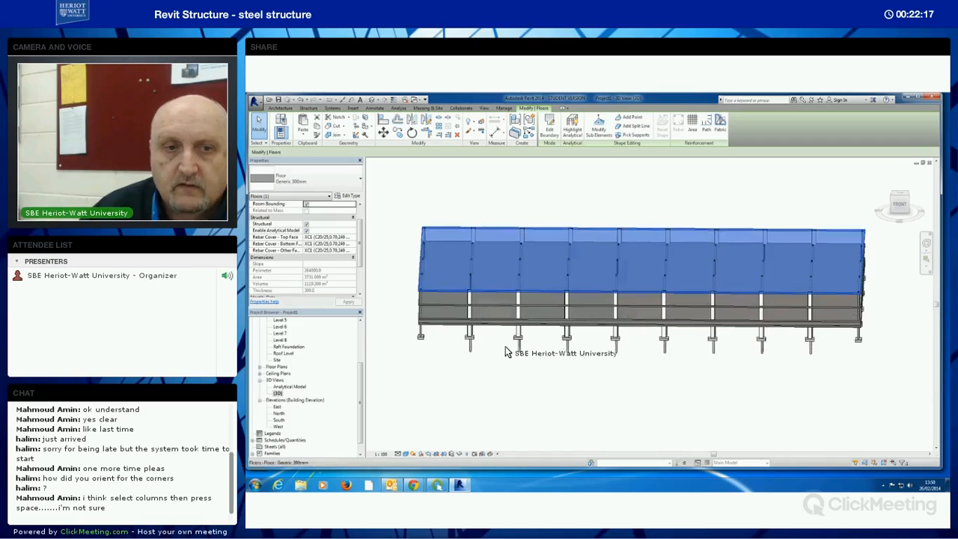
pyautogui.keyDown('shift'); pyautogui.moveTo(588, 369); pyautogui.dragTo(880, 284, button='middle'); pyautogui.keyUp('shift')
pyautogui.click(600, 376)
pyautogui.moveTo(869, 271); pyautogui.dragTo(407, 272)
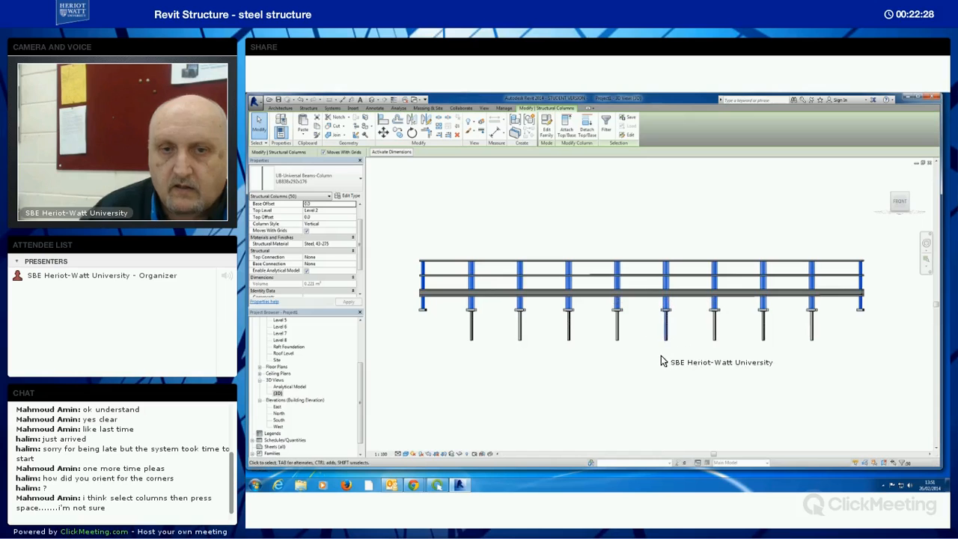
pyautogui.keyDown('shift'); pyautogui.moveTo(668, 370); pyautogui.dragTo(690, 380, button='middle'); pyautogui.keyUp('shift')
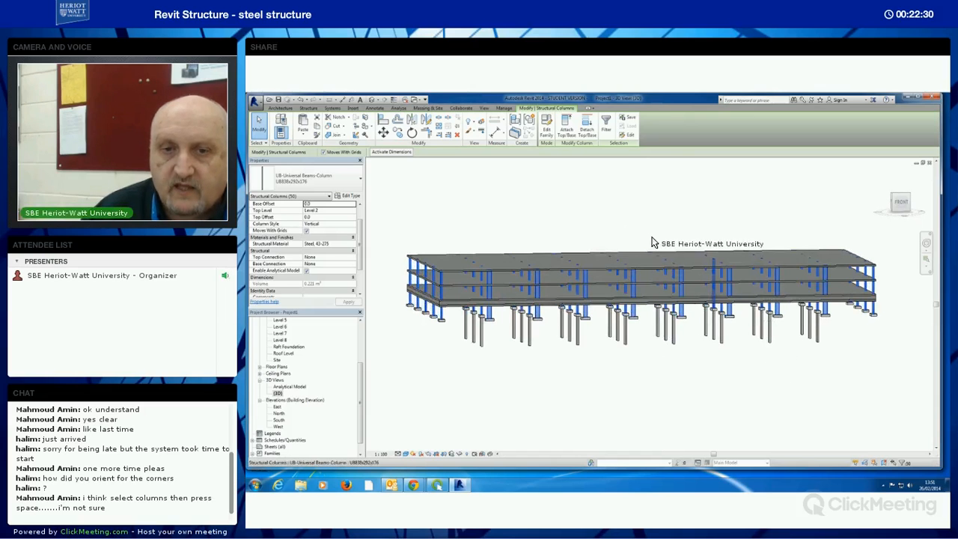
pyautogui.click(606, 128)
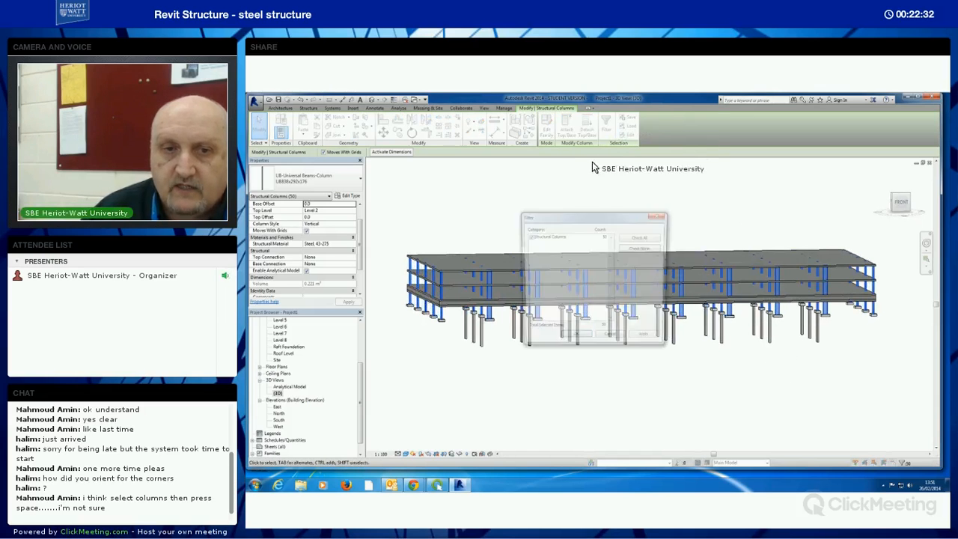
pyautogui.click(573, 339)
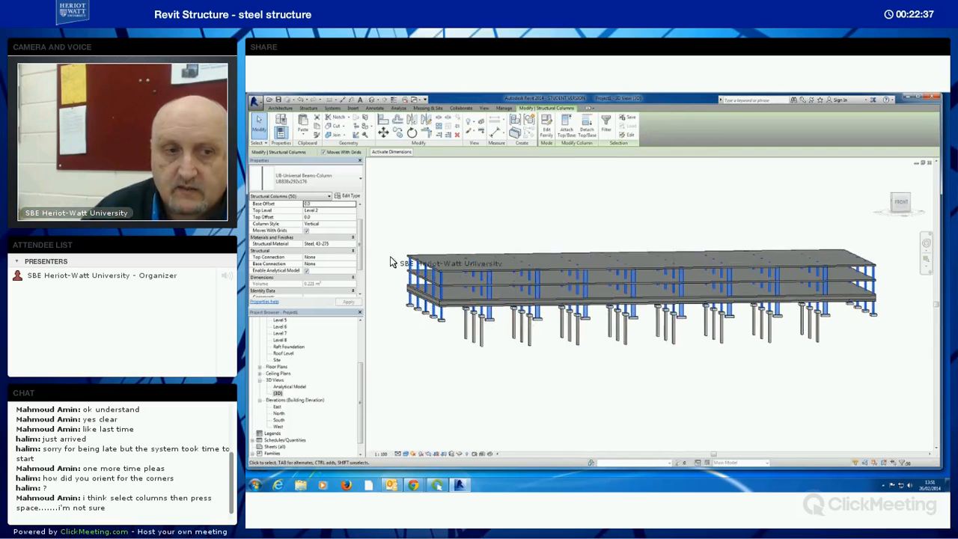
pyautogui.click(351, 213)
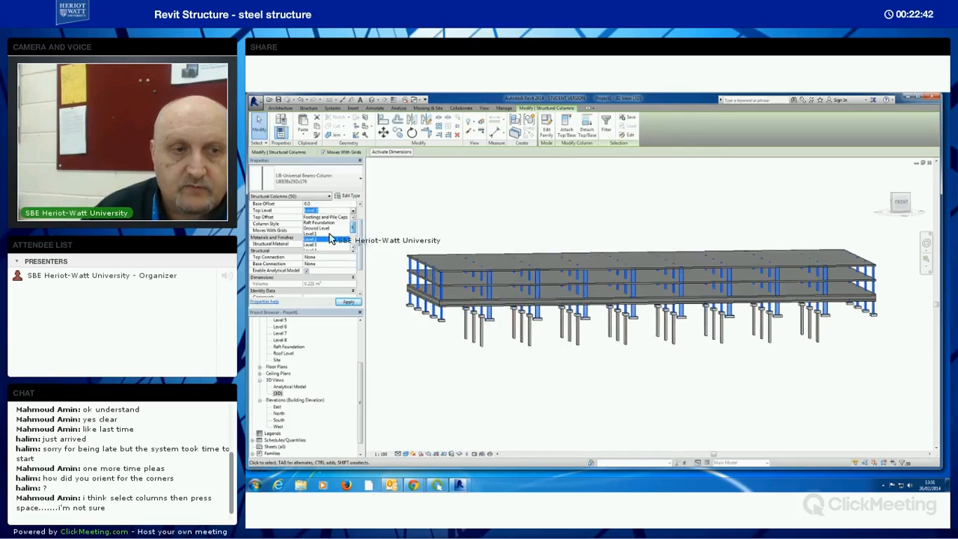
pyautogui.scroll(-1, 322, 239)
pyautogui.click(349, 302)
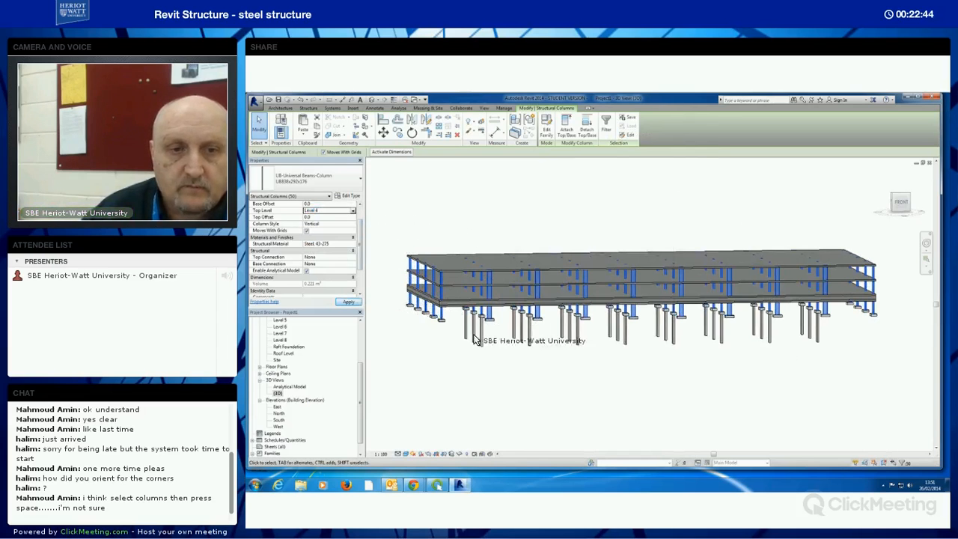
# - Paste a copy of the Level 2 floor slab aligned to Level 3
pyautogui.keyDown('shift'); pyautogui.moveTo(622, 391); pyautogui.dragTo(786, 371, button='middle'); pyautogui.keyUp('shift')
pyautogui.click(851, 276)
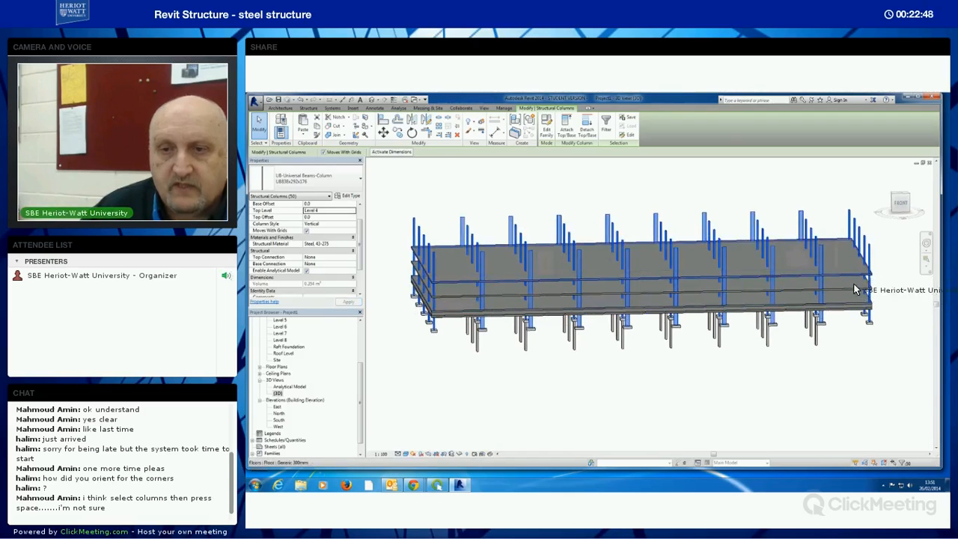
pyautogui.click(303, 136)
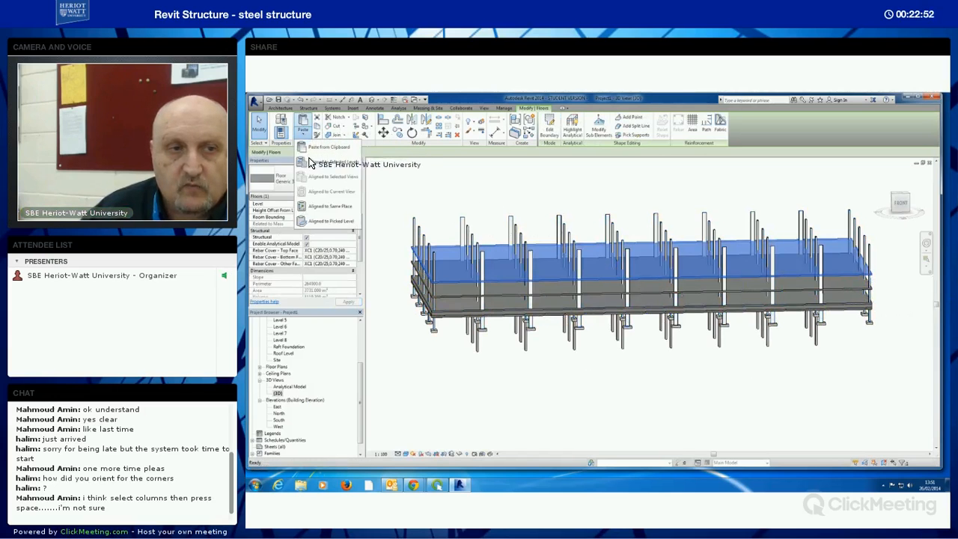
pyautogui.click(329, 173)
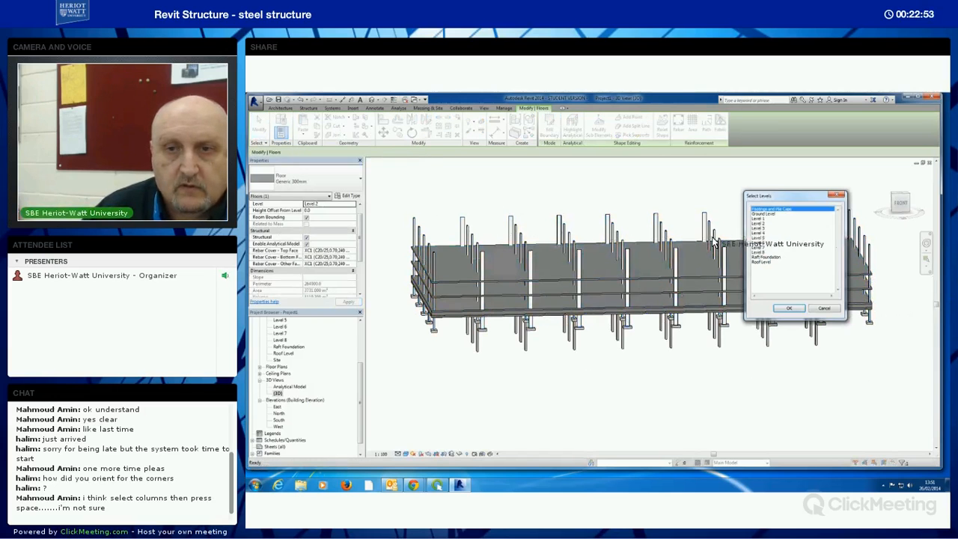
pyautogui.click(759, 228)
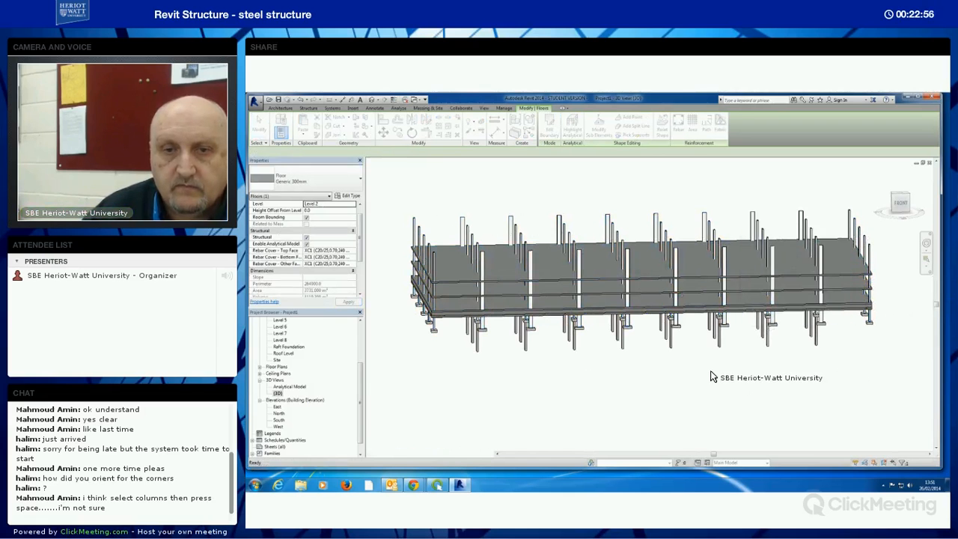
pyautogui.keyDown('shift'); pyautogui.moveTo(708, 375); pyautogui.dragTo(706, 382); pyautogui.keyUp('shift')
pyautogui.keyDown('shift'); pyautogui.moveTo(707, 382); pyautogui.dragTo(775, 381, button='middle'); pyautogui.keyUp('shift')
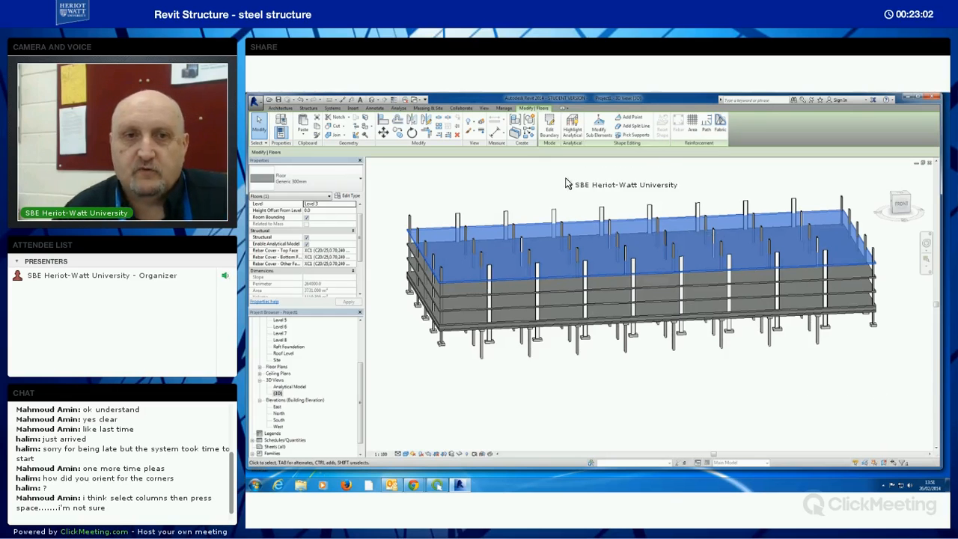
# - Start editing the boundary of the Level 3 floor slab and open the Level 4 structural plan
pyautogui.click(549, 128)
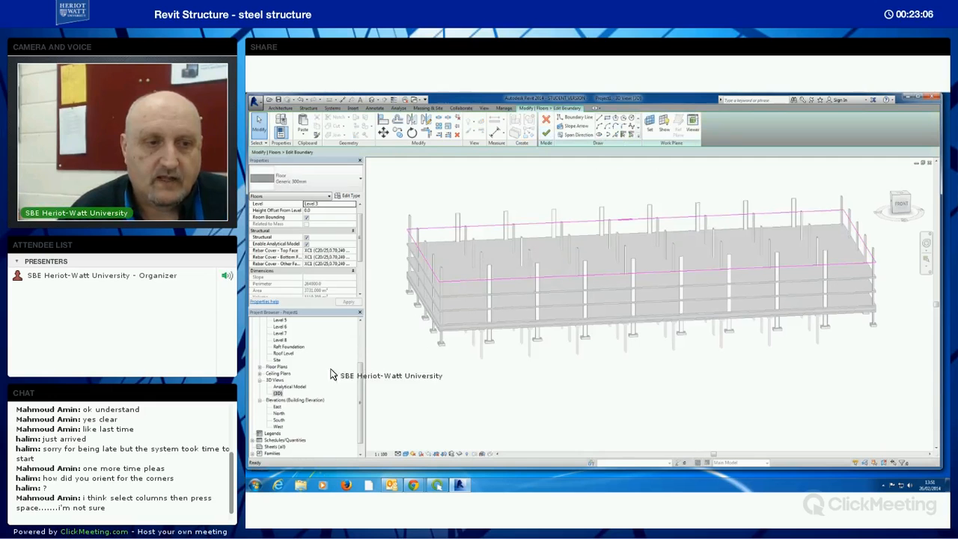
pyautogui.moveTo(359, 385); pyautogui.dragTo(360, 369)
pyautogui.doubleClick(281, 340)
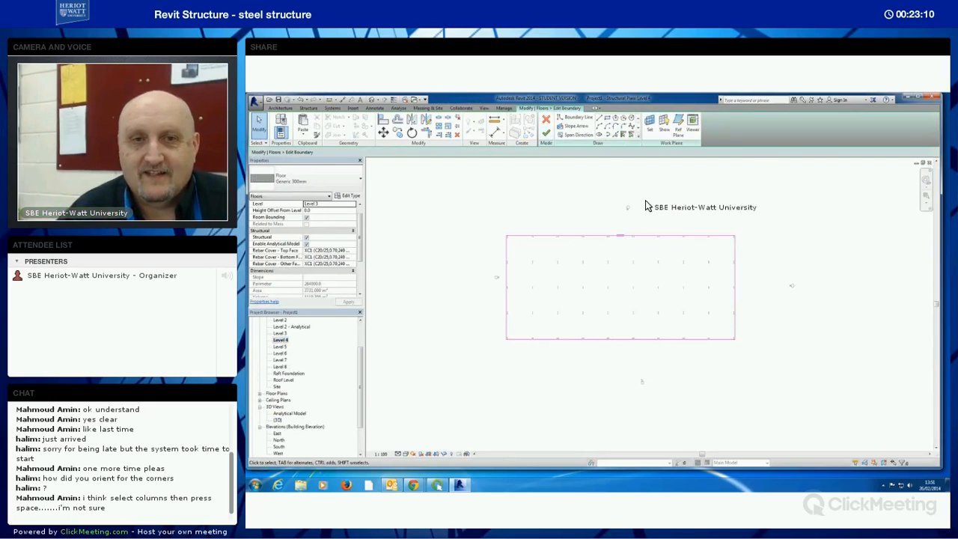
# - Draw a straight boundary line across the slab and slightly past its lower edge, offset 500 mm from the seventh column line from the left
pyautogui.click(566, 120)
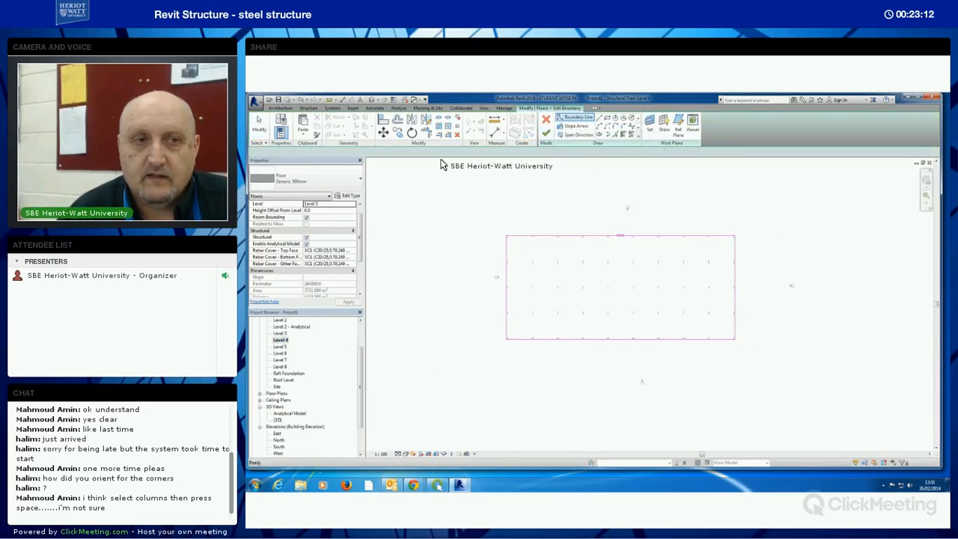
pyautogui.click(292, 152)
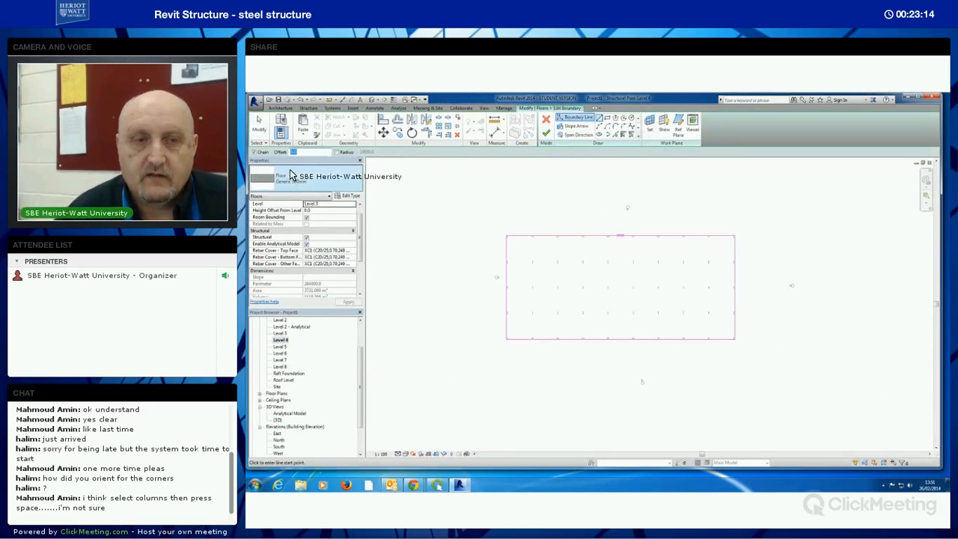
pyautogui.write('5000')
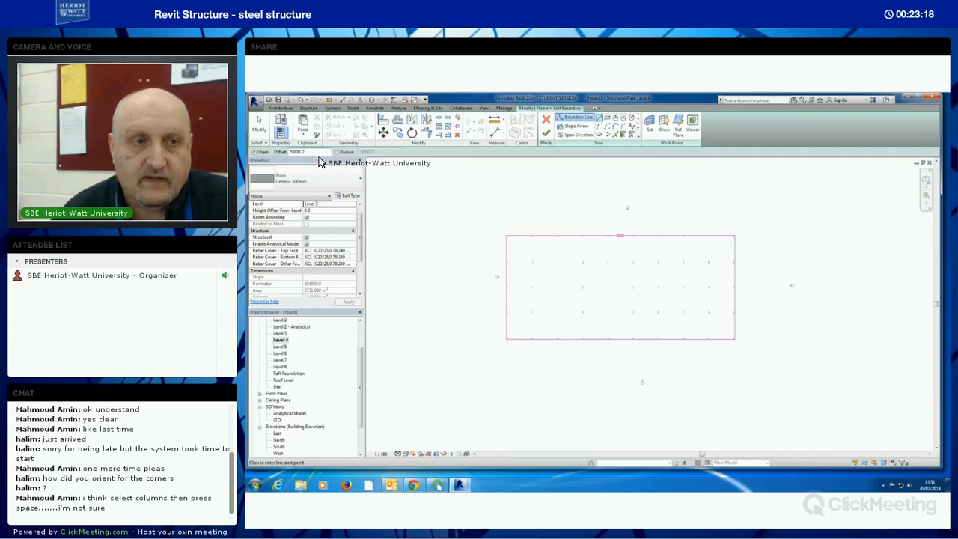
pyautogui.click(303, 152)
pyautogui.write('500')
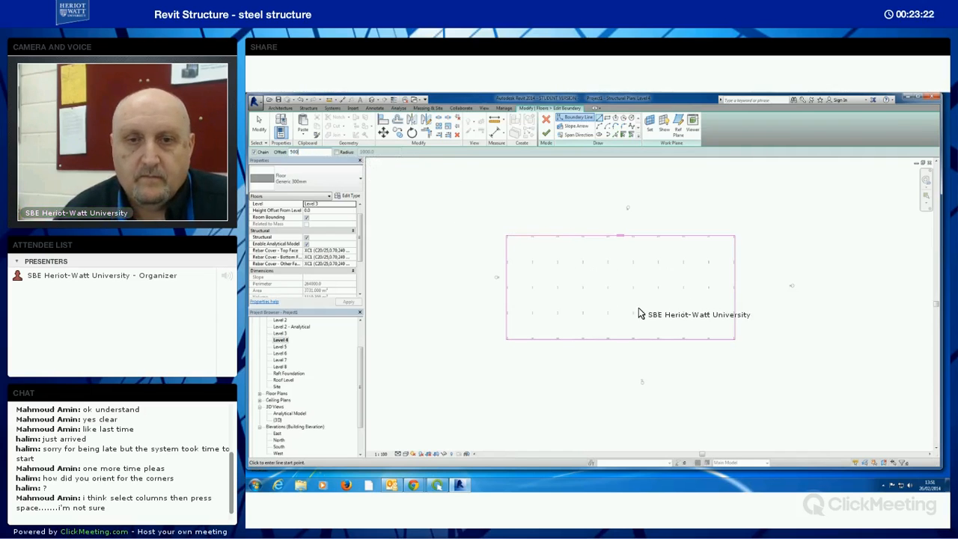
pyautogui.scroll(1, 684, 274)
pyautogui.scroll(1, 612, 216)
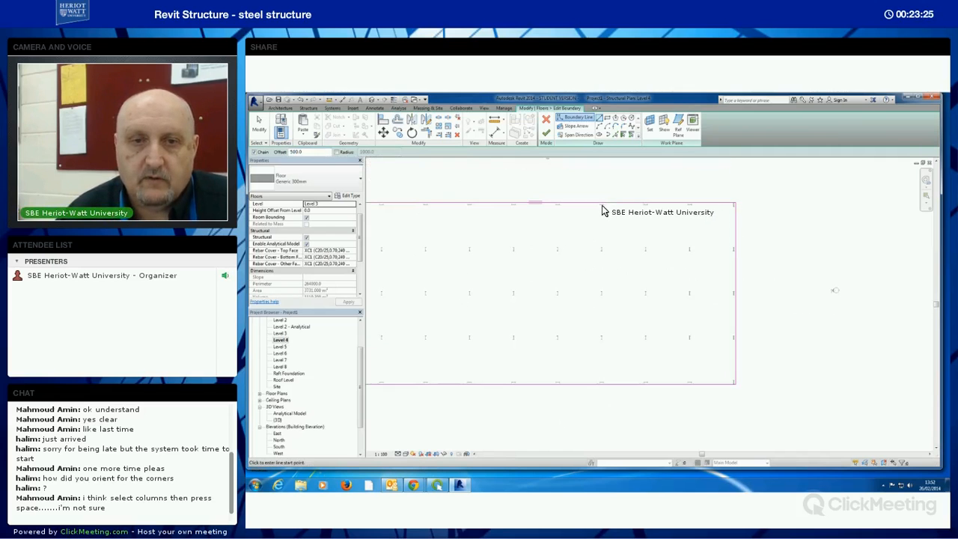
pyautogui.click(602, 206)
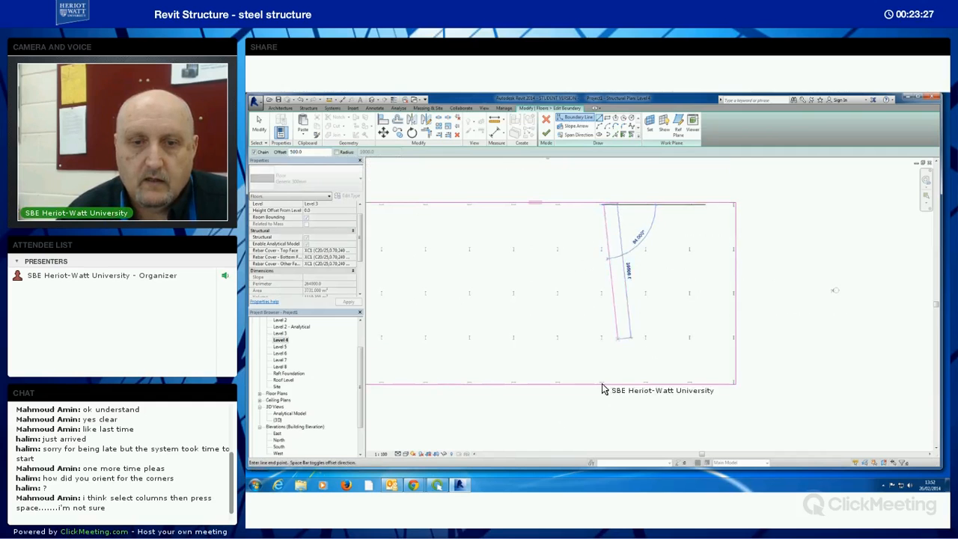
pyautogui.click(603, 406)
pyautogui.click(261, 128)
pyautogui.moveTo(792, 344); pyautogui.dragTo(783, 328, button='middle')
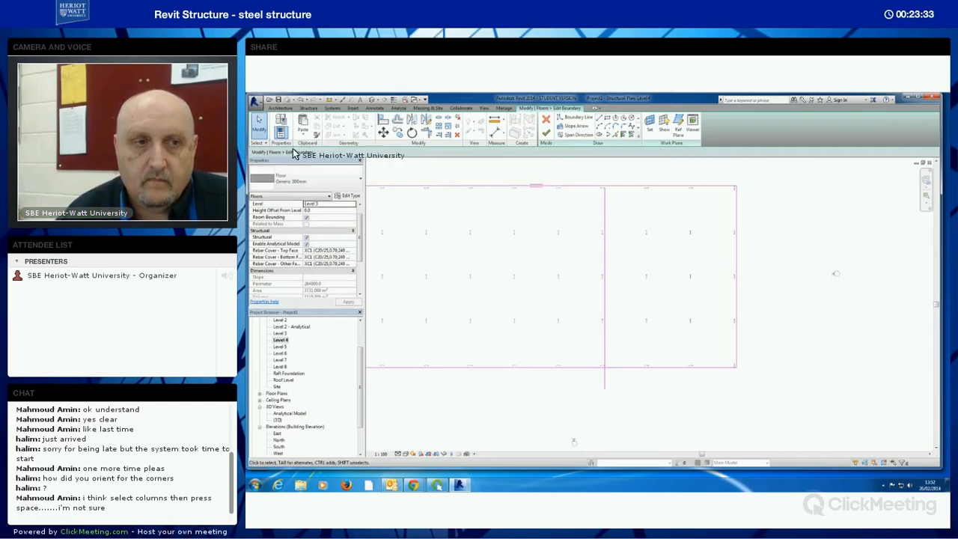
# - Trim the slab's two long edges into corners with the new boundary line, keeping the larger left-hand portion of the floor
pyautogui.moveTo(414, 197); pyautogui.dragTo(446, 209, button='middle')
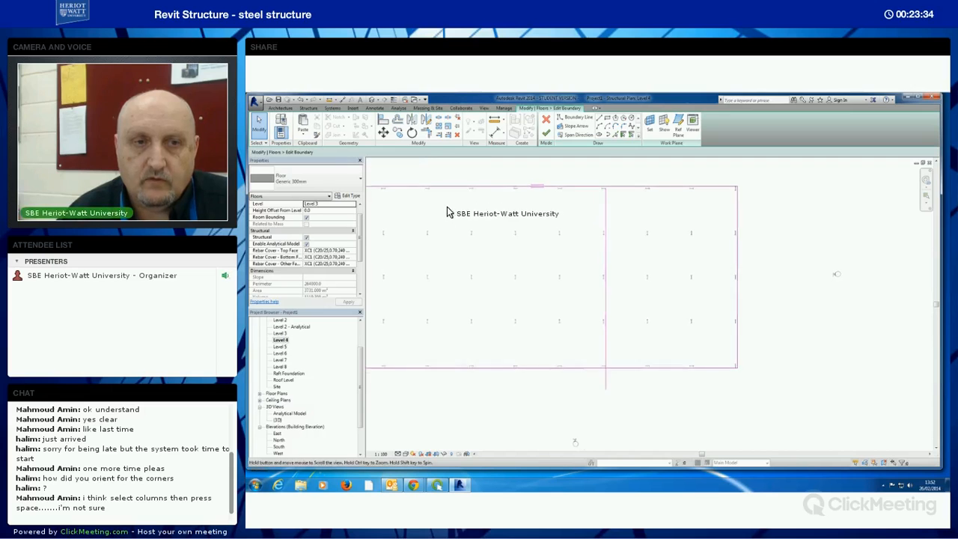
pyautogui.click(426, 135)
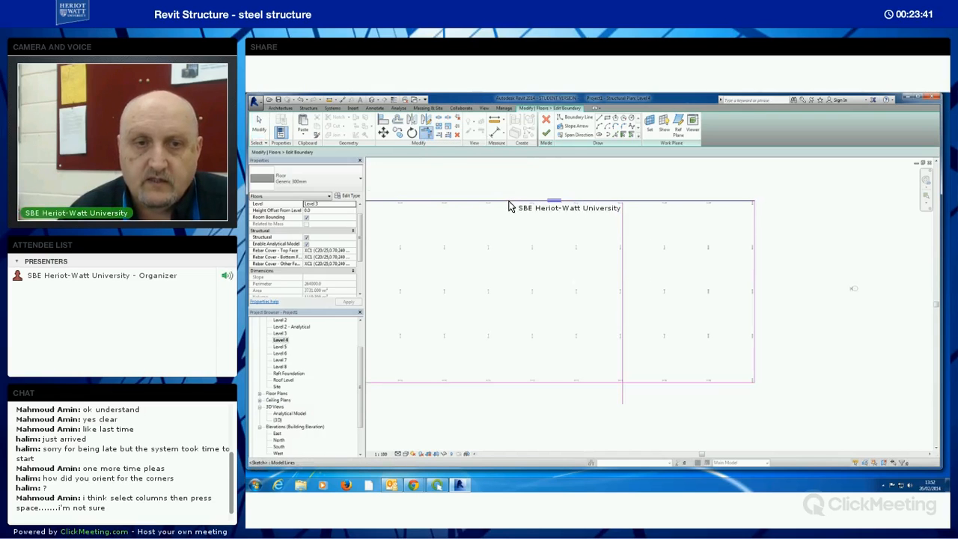
pyautogui.click(510, 202)
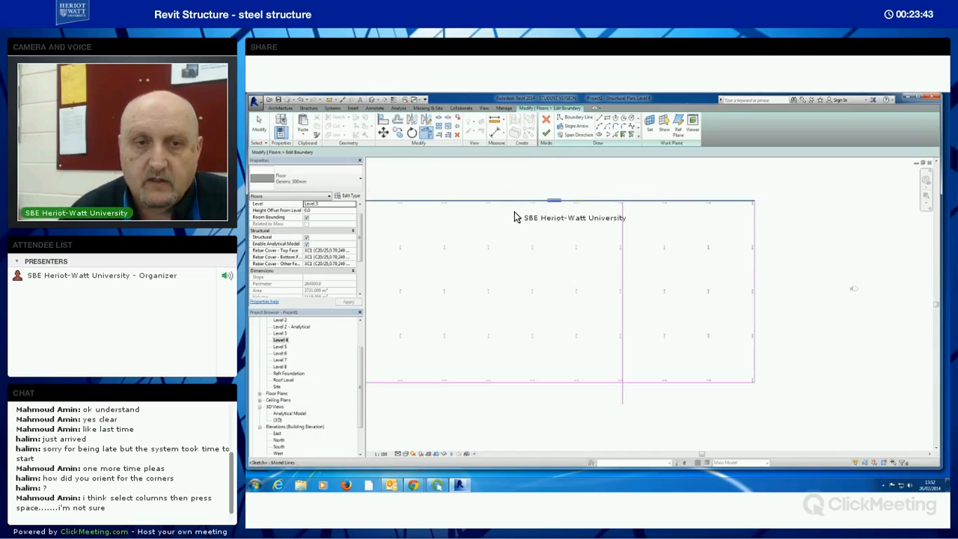
pyautogui.click(624, 269)
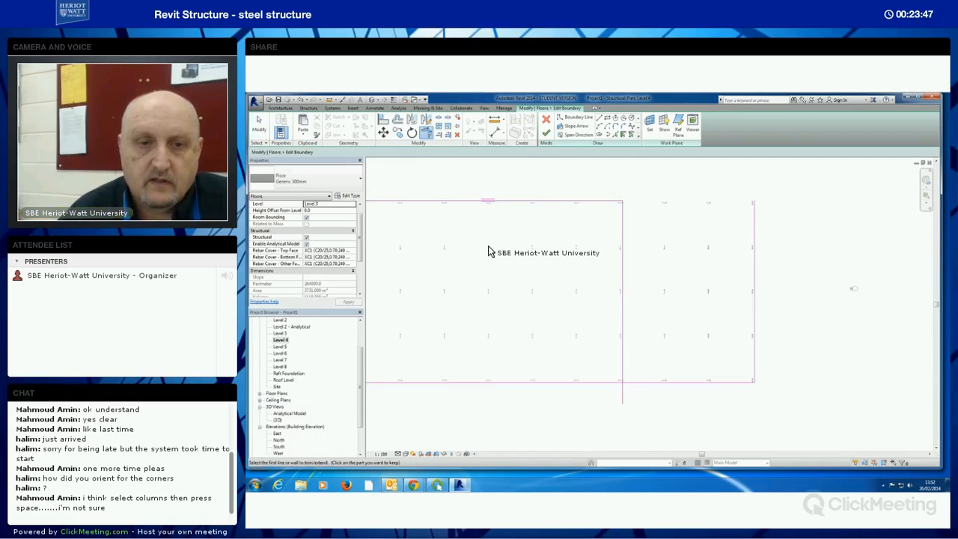
pyautogui.click(621, 317)
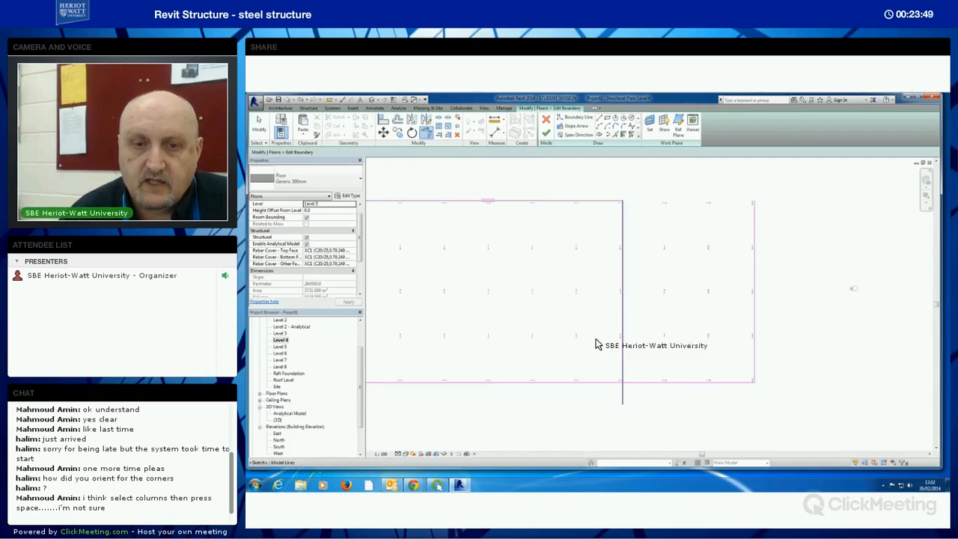
pyautogui.click(561, 381)
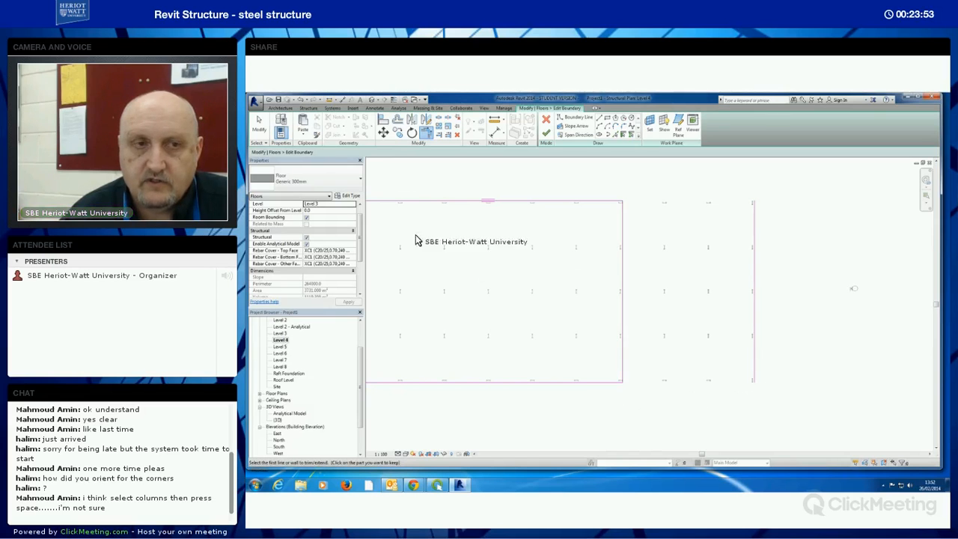
pyautogui.press('Escape')
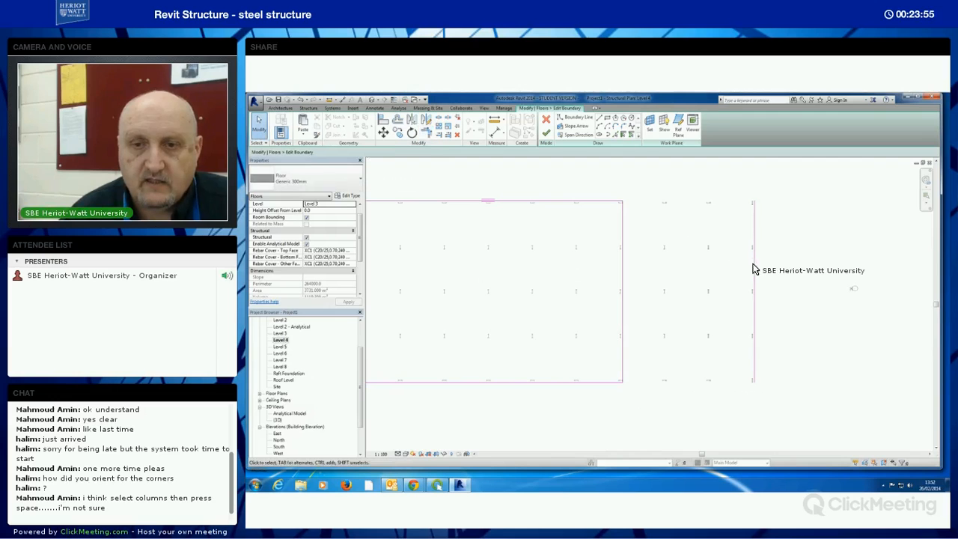
# - Delete the leftover right-hand edge from the floor sketch and finish the boundary edit
pyautogui.click(759, 281)
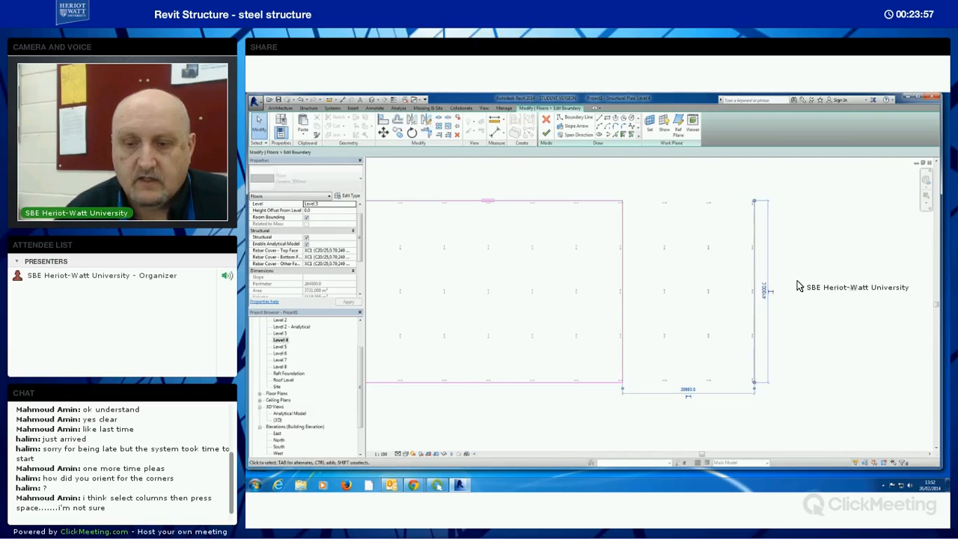
pyautogui.press('Delete')
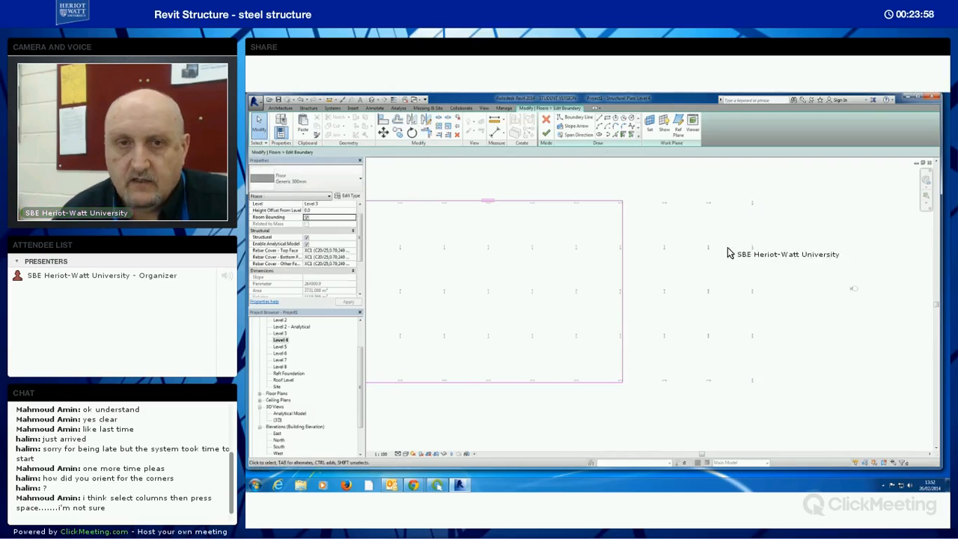
pyautogui.click(546, 135)
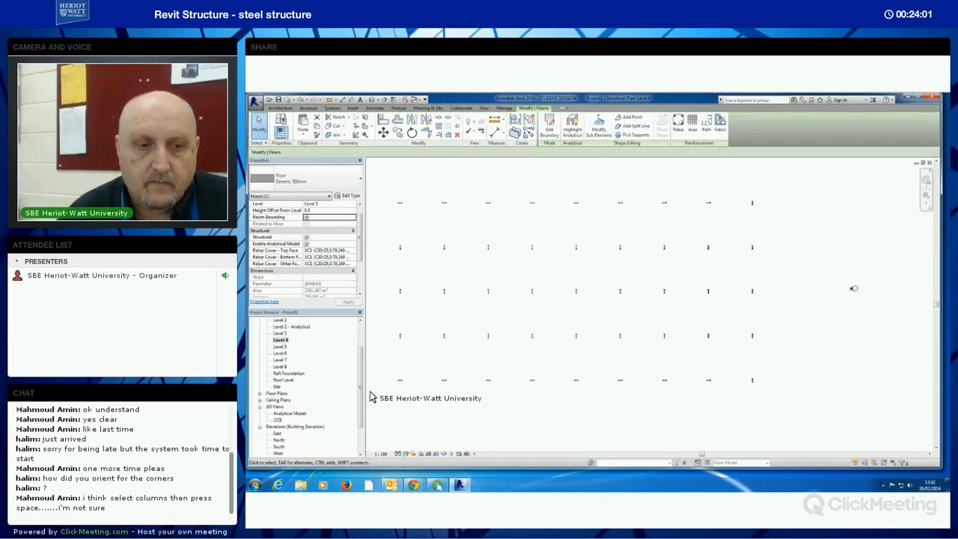
# - Open the default 3D view and bring the shortened Level 3 slab into view
pyautogui.moveTo(361, 401); pyautogui.dragTo(359, 448)
pyautogui.doubleClick(280, 380)
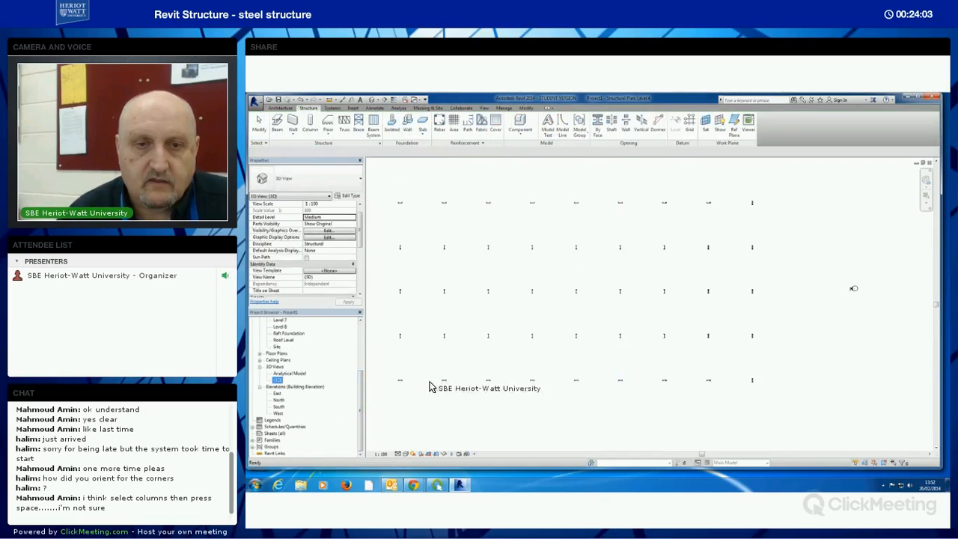
pyautogui.keyDown('shift'); pyautogui.moveTo(727, 390); pyautogui.dragTo(799, 402, button='middle'); pyautogui.keyUp('shift')
pyautogui.scroll(-1, 698, 400)
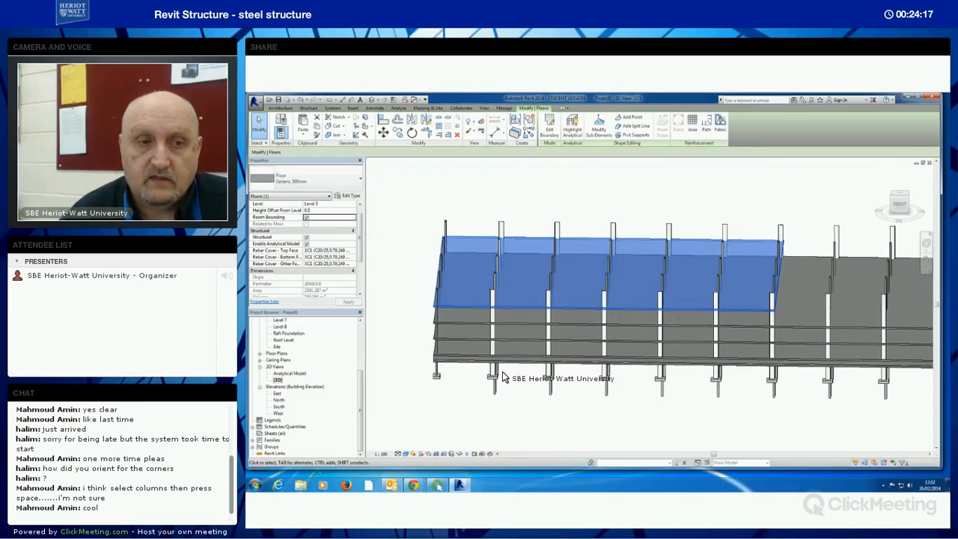
pyautogui.keyDown('shift'); pyautogui.moveTo(411, 375); pyautogui.dragTo(414, 375, button='middle'); pyautogui.keyUp('shift')
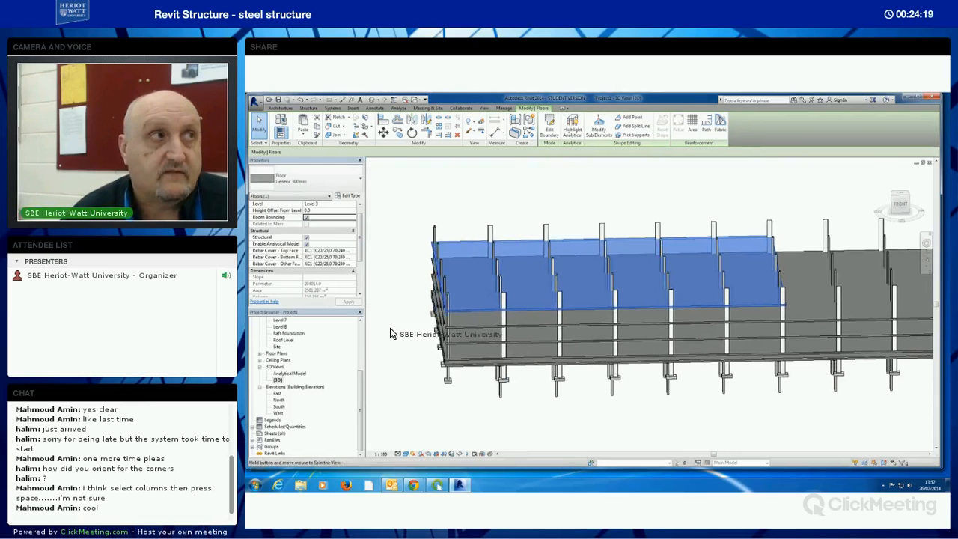
# - Paste copies of the shortened floor slab aligned to Levels 5, 6, 7 and 8, and inspect the stack from the front
pyautogui.click(303, 136)
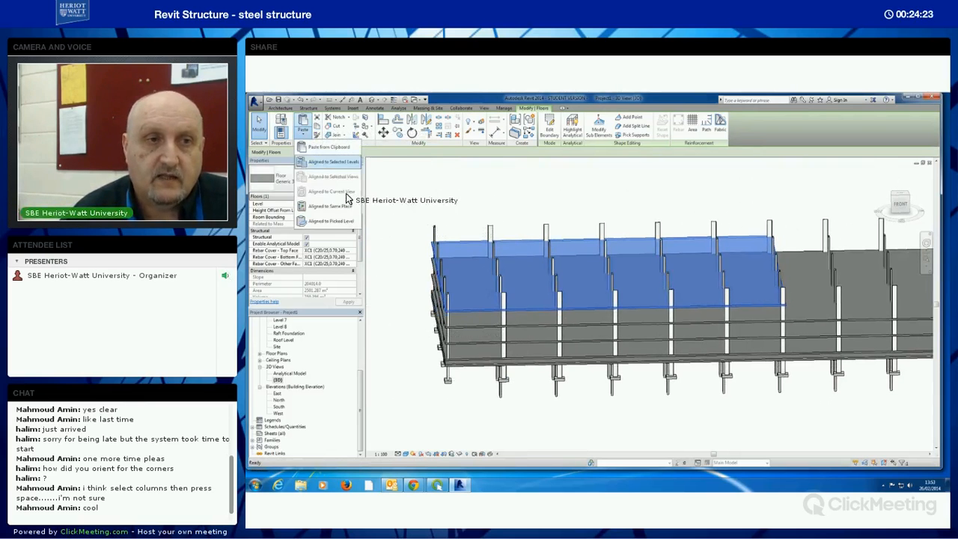
pyautogui.click(314, 189)
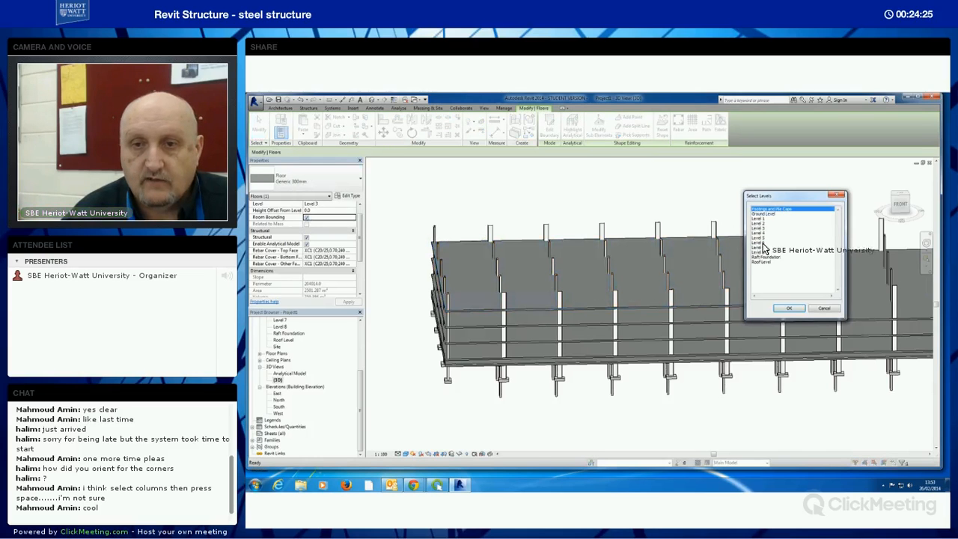
pyautogui.click(763, 237)
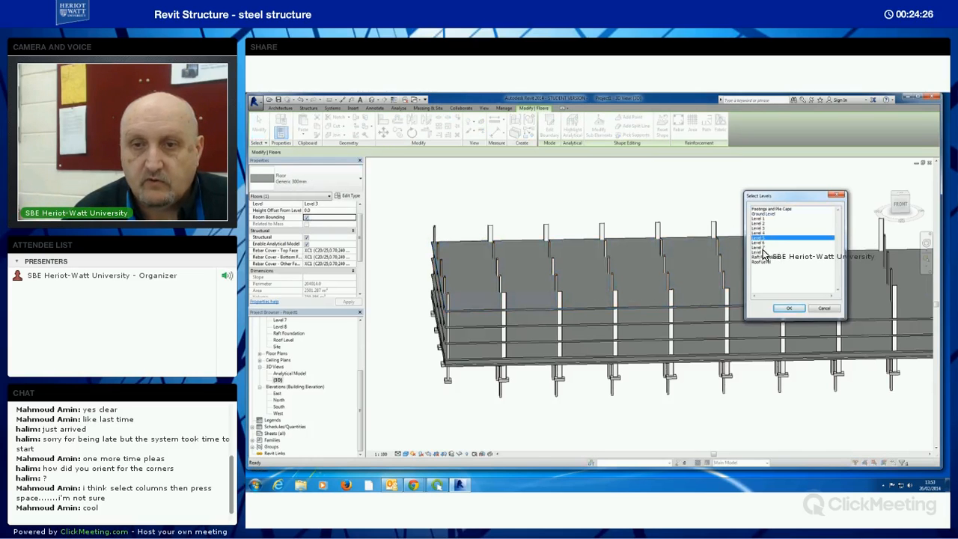
pyautogui.keyDown('shift'); pyautogui.click(762, 252); pyautogui.keyUp('shift')
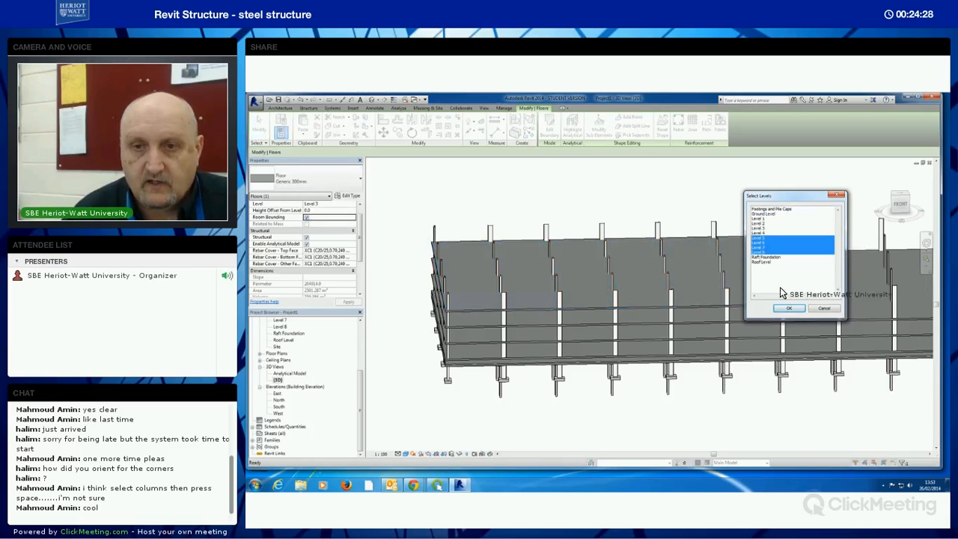
pyautogui.click(789, 308)
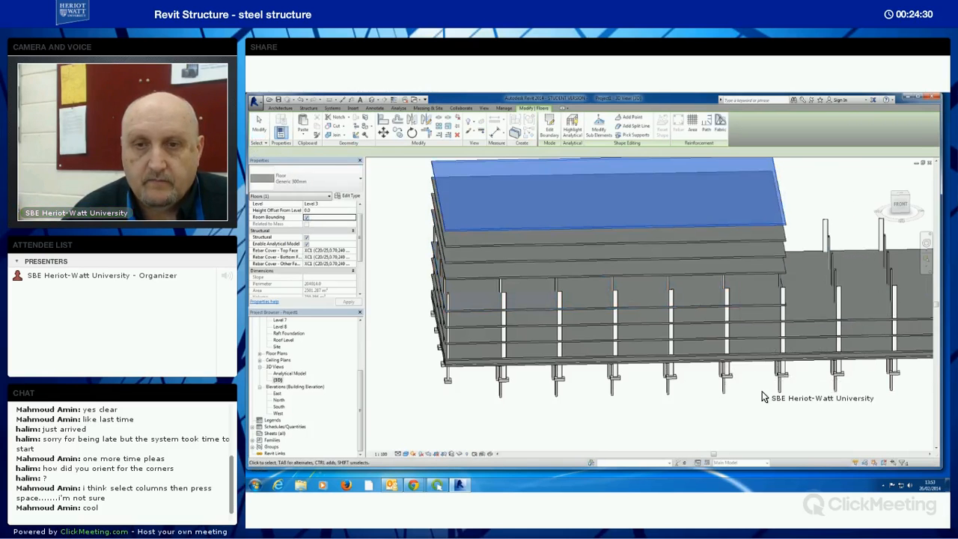
pyautogui.keyDown('shift'); pyautogui.moveTo(726, 406); pyautogui.dragTo(635, 350, button='middle'); pyautogui.keyUp('shift')
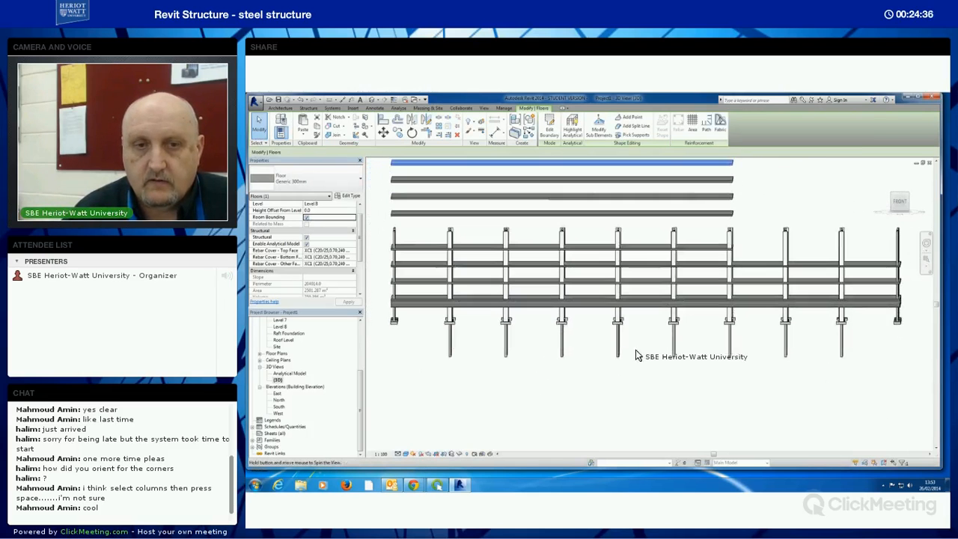
pyautogui.click(624, 381)
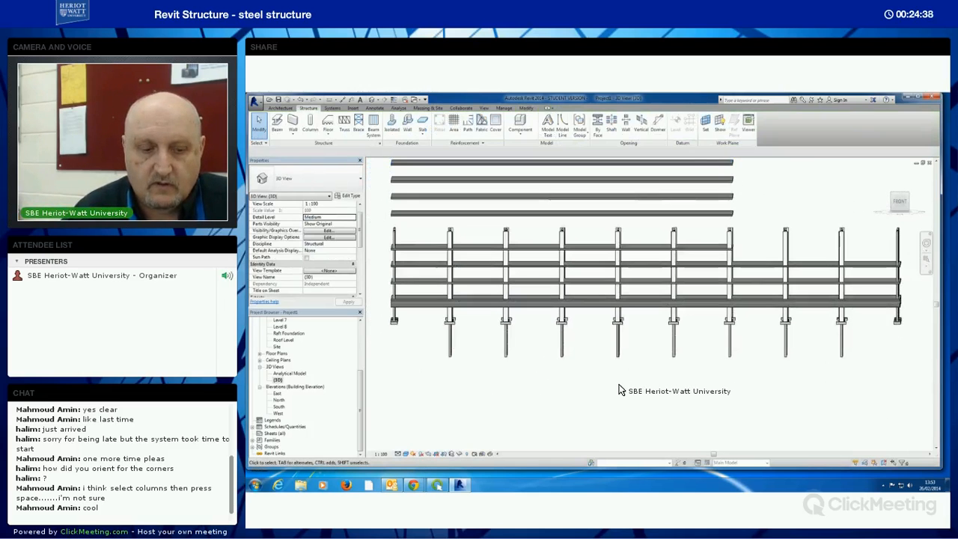
# - Select the structural columns passing through the shortened Level 3 slab and exclude the slab from the selection
pyautogui.keyDown('shift'); pyautogui.moveTo(613, 396); pyautogui.dragTo(711, 394, button='middle'); pyautogui.keyUp('shift')
pyautogui.moveTo(627, 241); pyautogui.dragTo(374, 247)
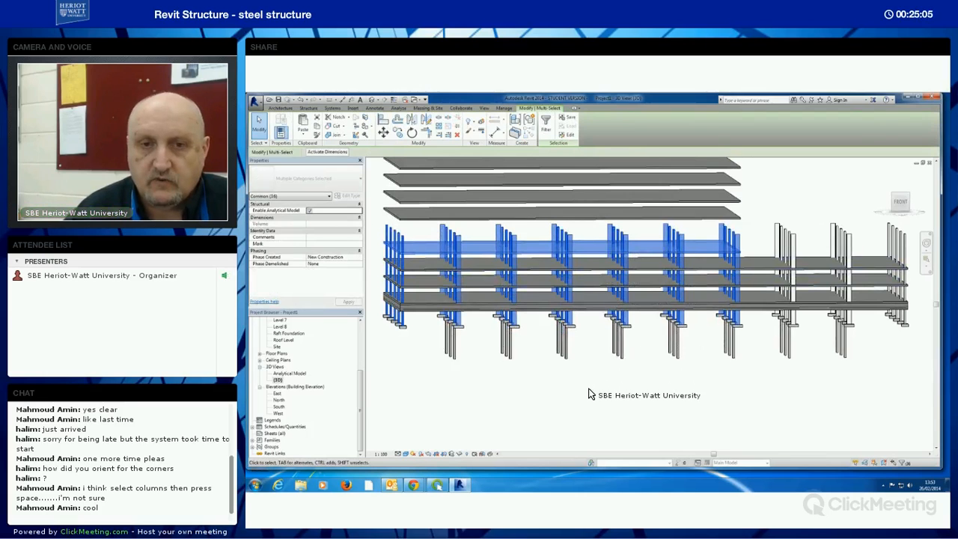
pyautogui.keyDown('shift'); pyautogui.moveTo(588, 394); pyautogui.dragTo(589, 395, button='middle'); pyautogui.keyUp('shift')
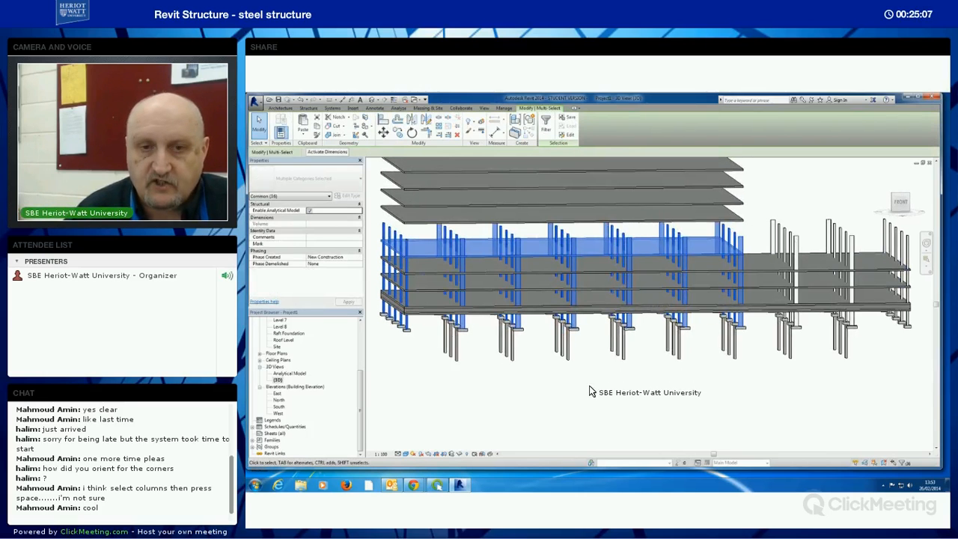
pyautogui.keyDown('shift'); pyautogui.click(593, 251); pyautogui.keyUp('shift')
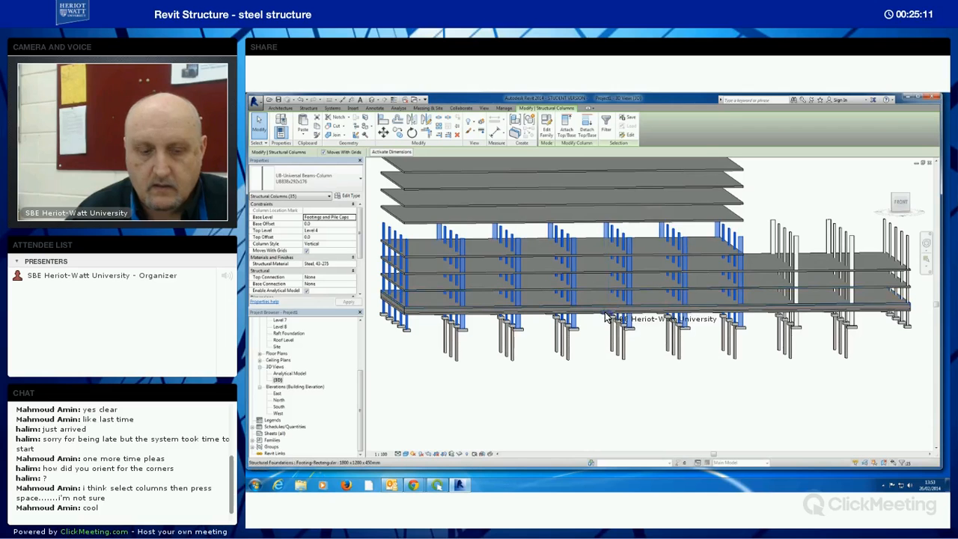
pyautogui.moveTo(605, 313); pyautogui.dragTo(615, 330, button='middle')
pyautogui.click(638, 376)
# - Select the seven column rows passing through the shortened slab, filter to Structural Columns only, and set their top level to Level 8
pyautogui.moveTo(636, 377); pyautogui.dragTo(756, 273, button='middle')
pyautogui.moveTo(767, 254); pyautogui.dragTo(397, 268)
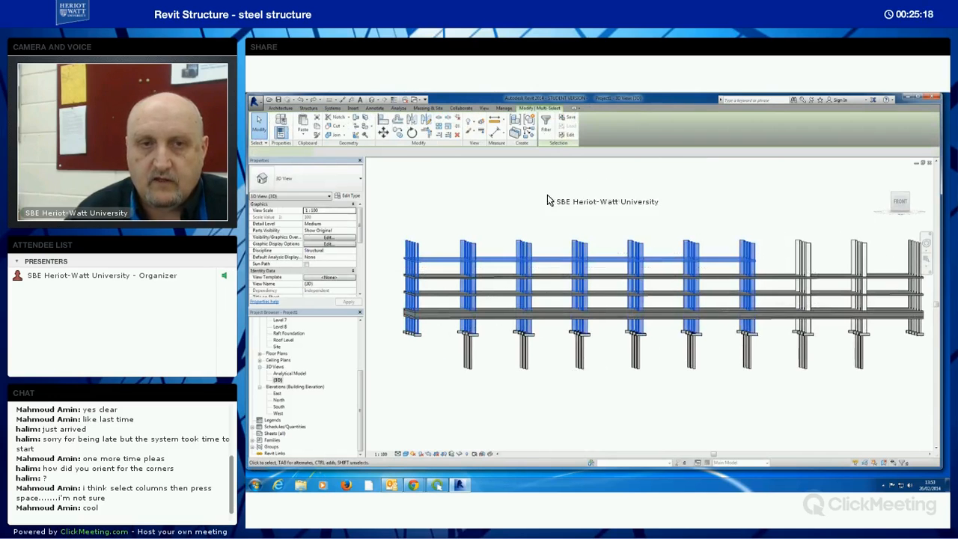
pyautogui.click(545, 125)
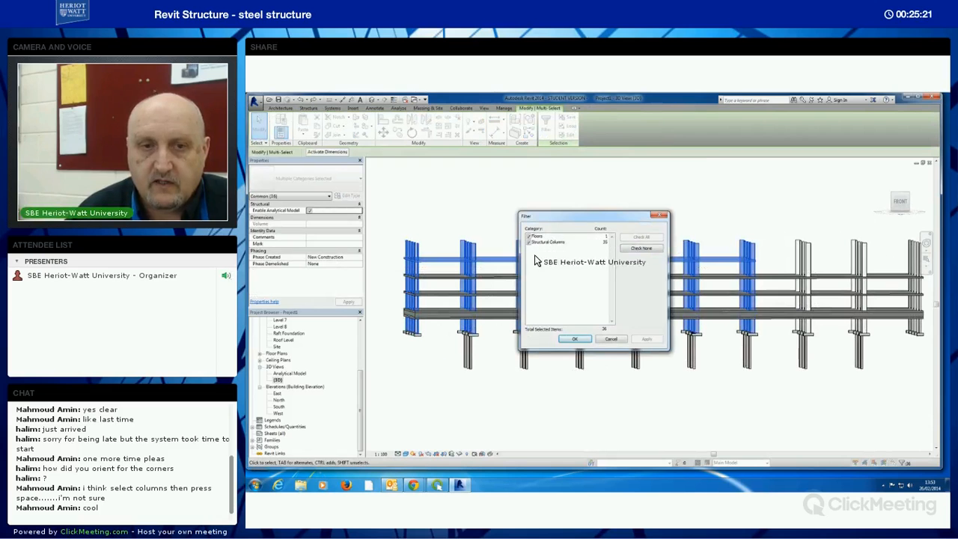
pyautogui.click(570, 339)
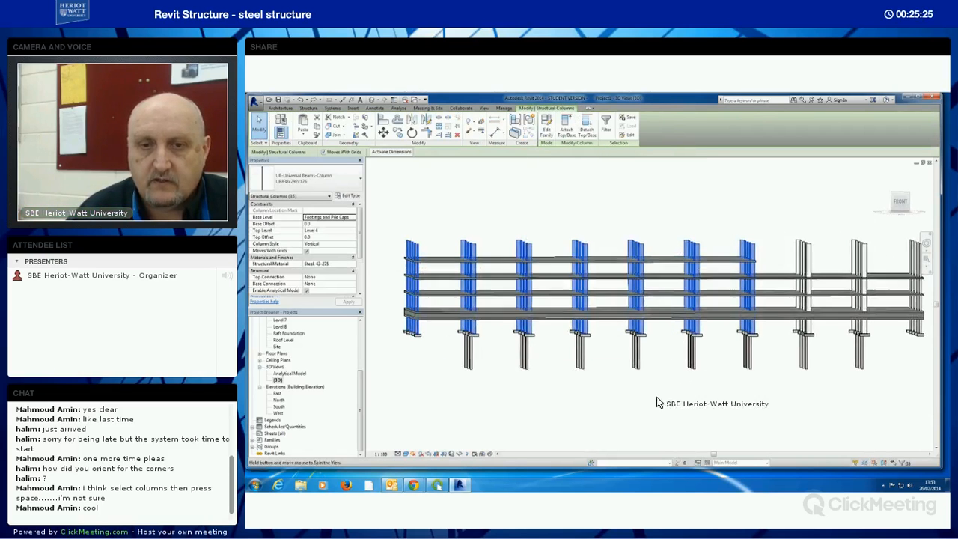
pyautogui.keyDown('shift'); pyautogui.moveTo(656, 397); pyautogui.dragTo(748, 329, button='middle'); pyautogui.keyUp('shift')
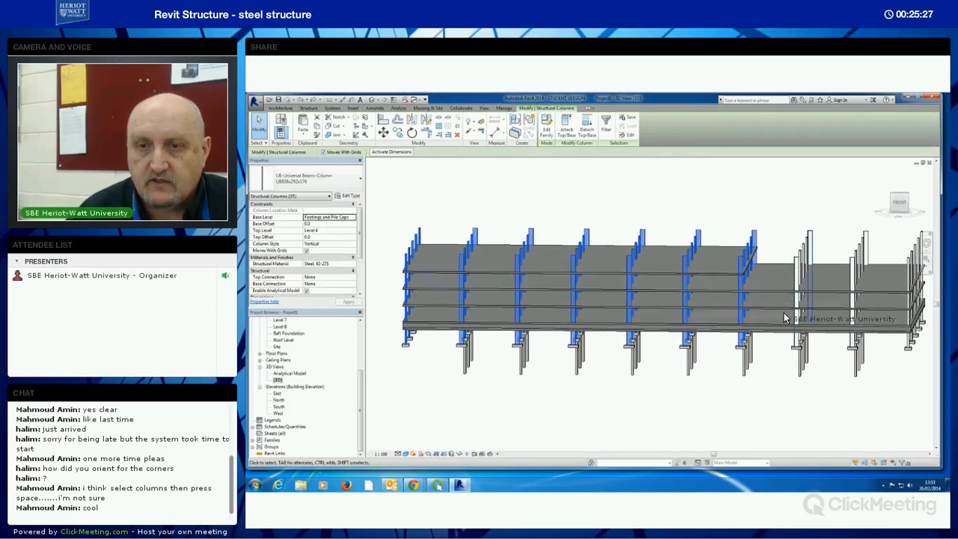
pyautogui.keyDown('shift'); pyautogui.moveTo(661, 386); pyautogui.dragTo(561, 255, button='middle'); pyautogui.keyUp('shift')
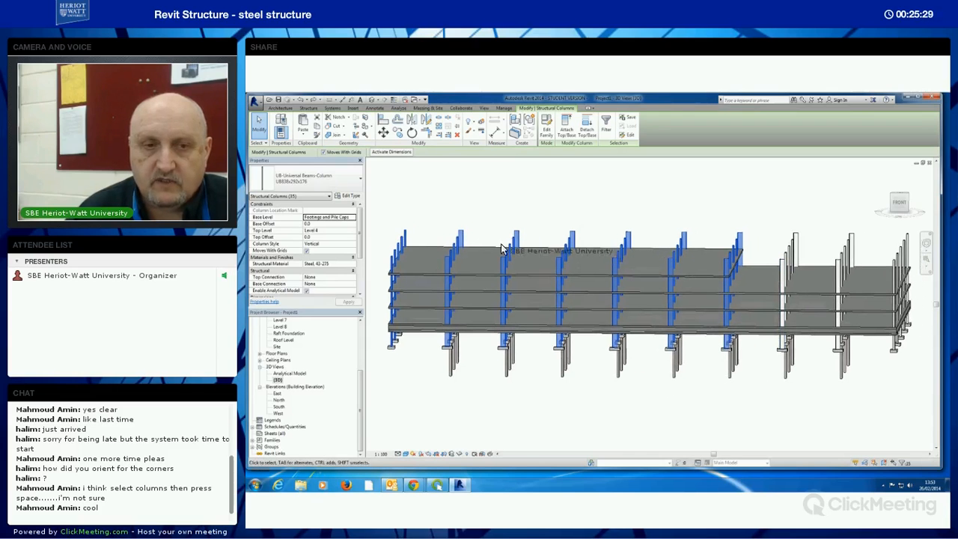
pyautogui.click(352, 230)
pyautogui.click(320, 260)
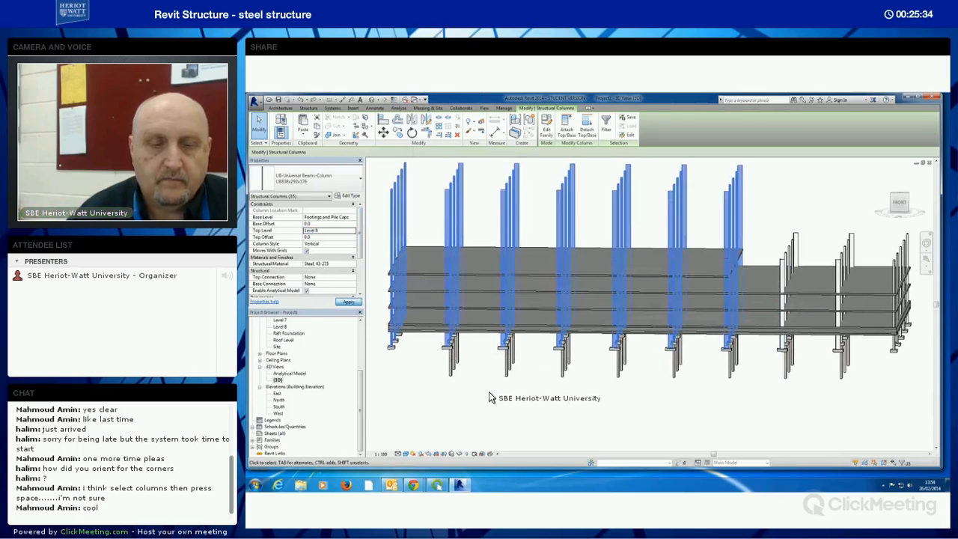
pyautogui.keyDown('shift'); pyautogui.moveTo(506, 399); pyautogui.dragTo(818, 347, button='middle'); pyautogui.keyUp('shift')
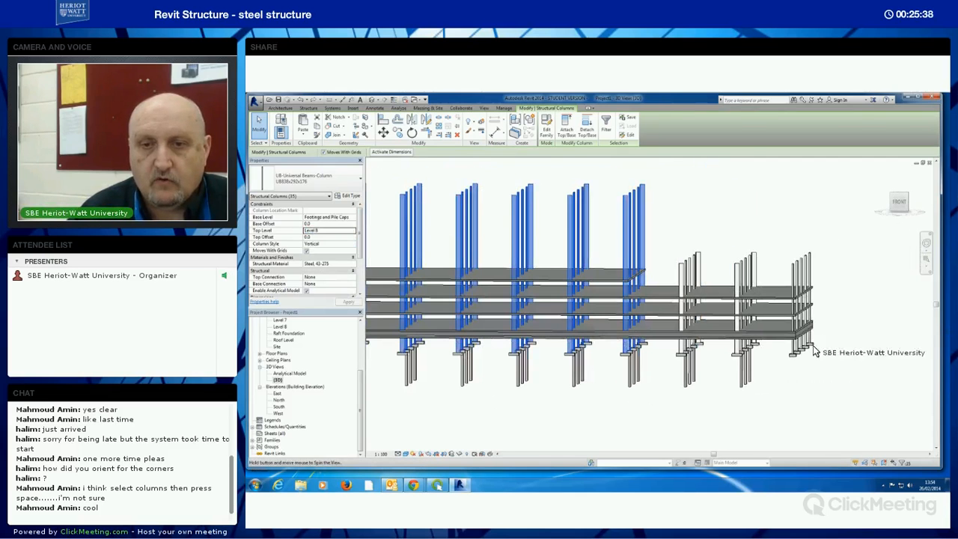
# - Set the top level of the shorter structural columns at the building's low end to Level 2
pyautogui.click(785, 251)
pyautogui.moveTo(678, 275); pyautogui.dragTo(663, 278)
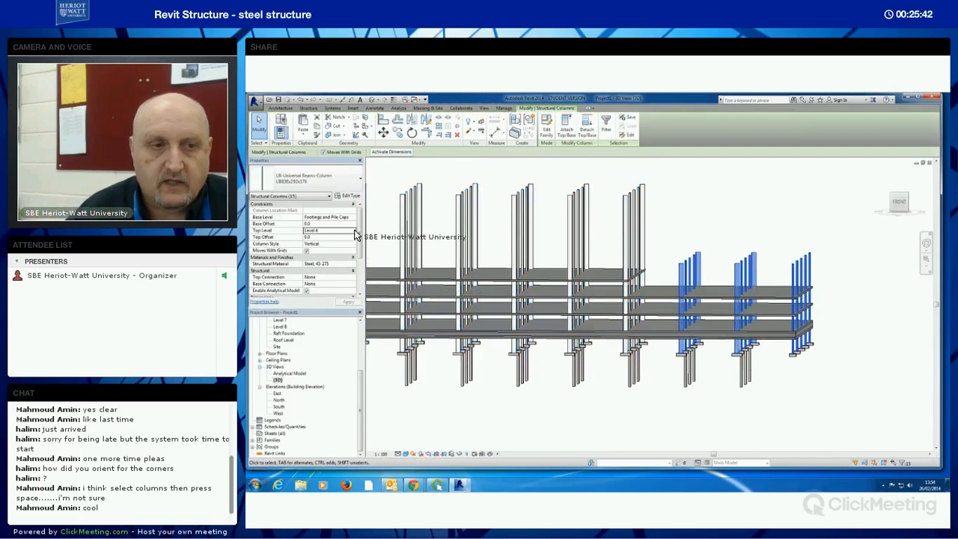
pyautogui.click(329, 229)
pyautogui.click(342, 301)
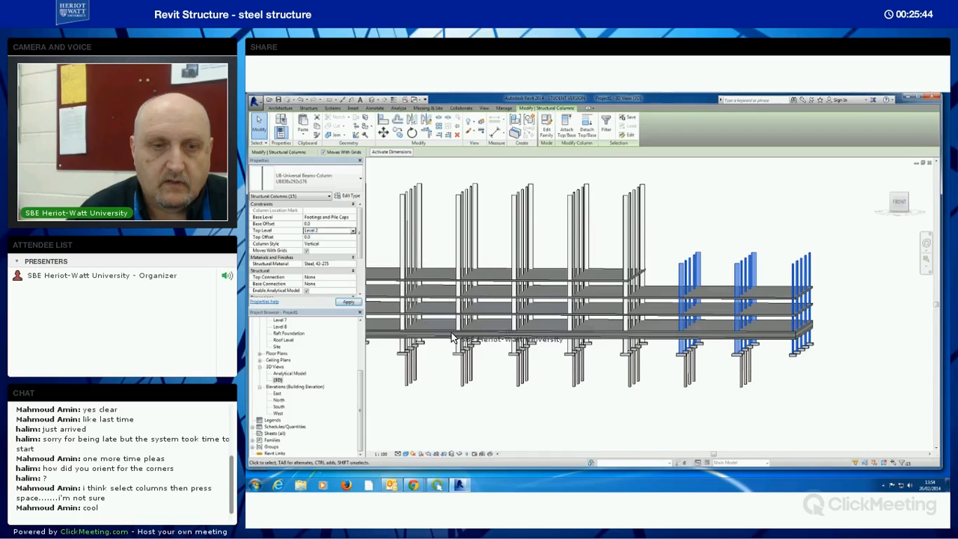
# - Copy the Level 3 floor slab and paste it aligned to Levels 5 through 8
pyautogui.keyDown('shift'); pyautogui.moveTo(660, 404); pyautogui.dragTo(725, 302, button='middle'); pyautogui.keyUp('shift')
pyautogui.click(704, 405)
pyautogui.click(727, 281)
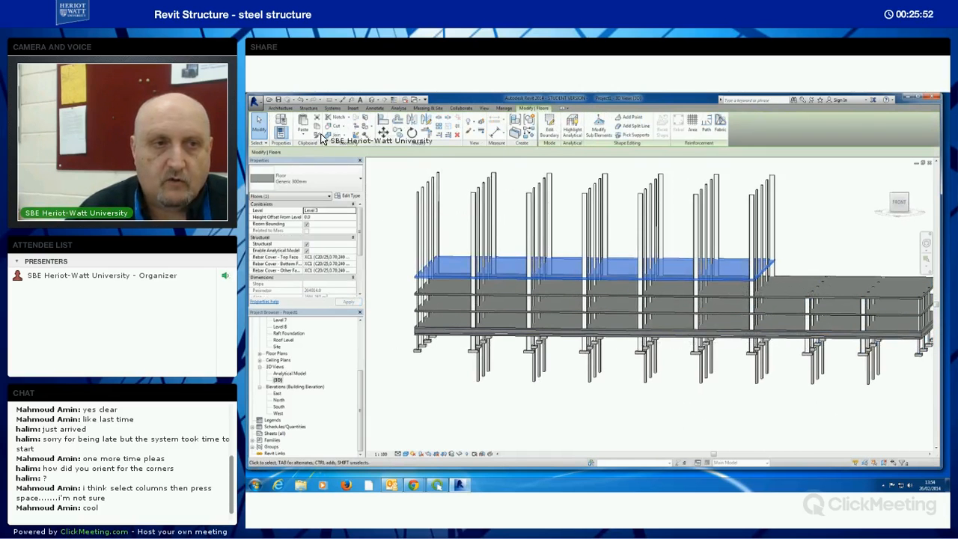
pyautogui.click(303, 134)
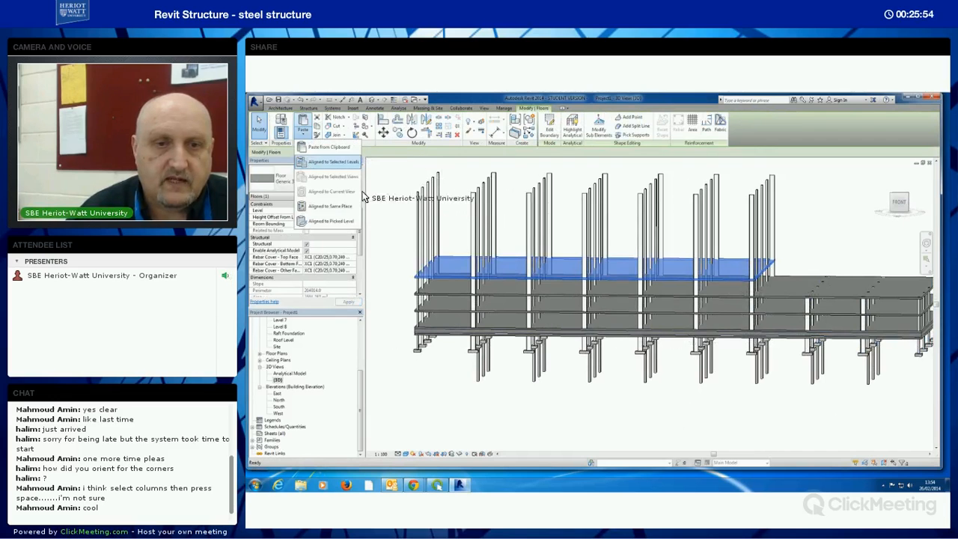
pyautogui.click(337, 165)
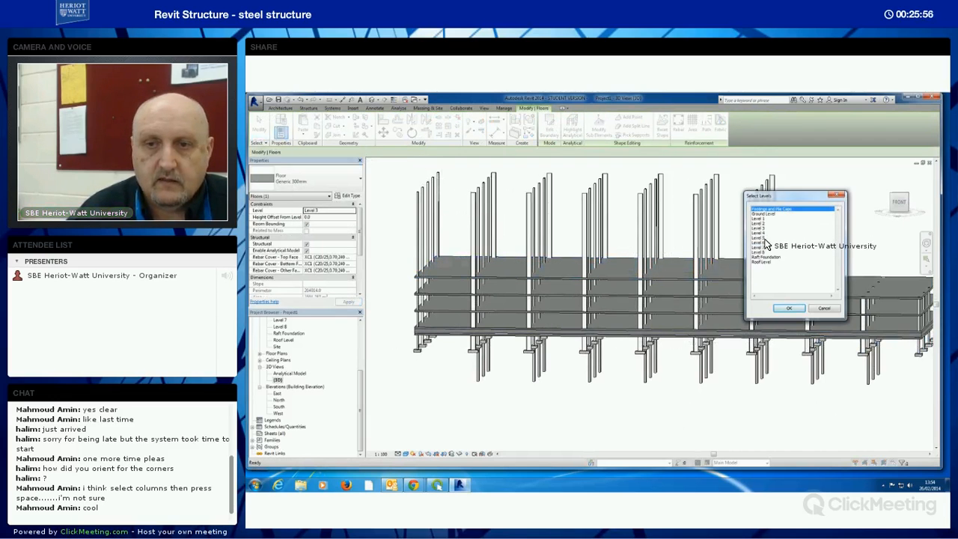
pyautogui.click(764, 239)
pyautogui.keyDown('shift'); pyautogui.click(765, 254); pyautogui.keyUp('shift')
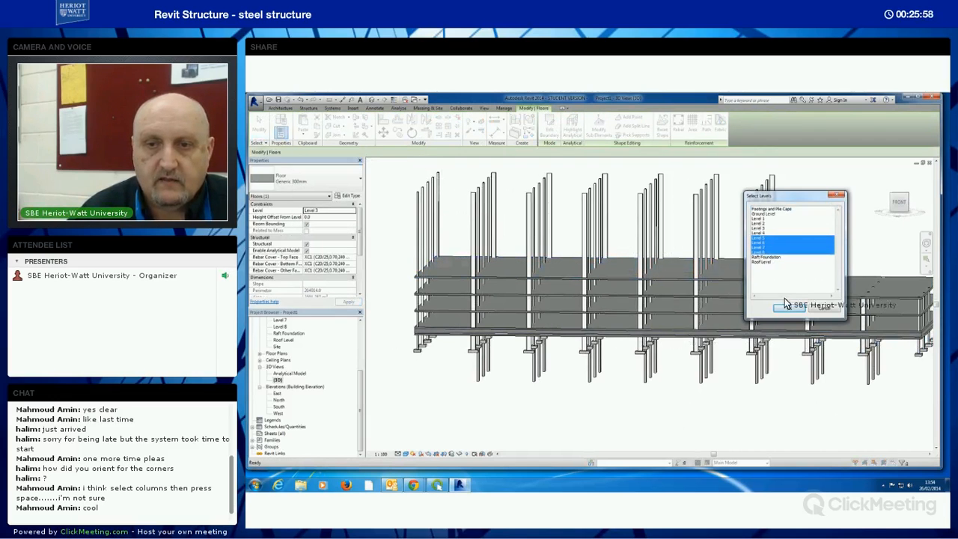
pyautogui.press('Return')
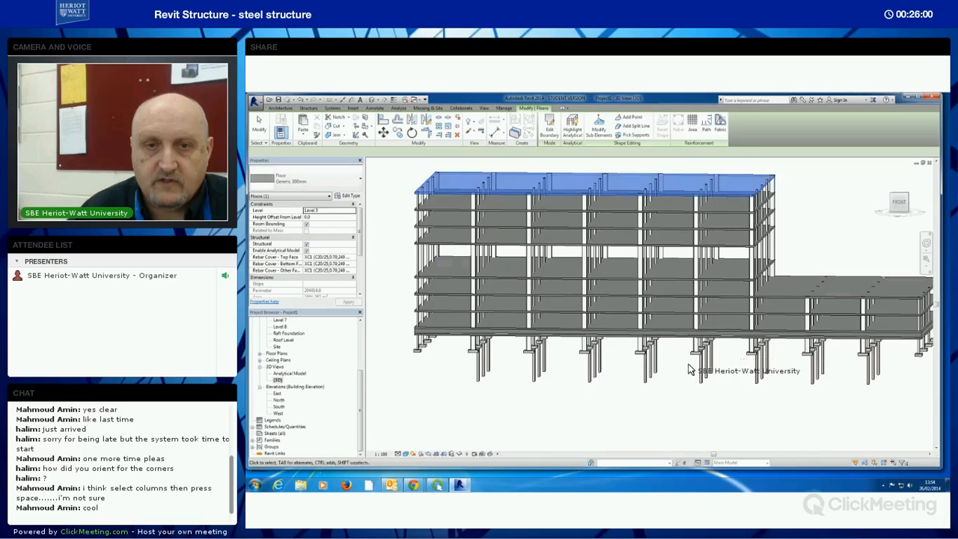
# - Paste the copied floor slab aligned to Level 4 to fill the gap in the tall block
pyautogui.click(305, 140)
pyautogui.click(322, 163)
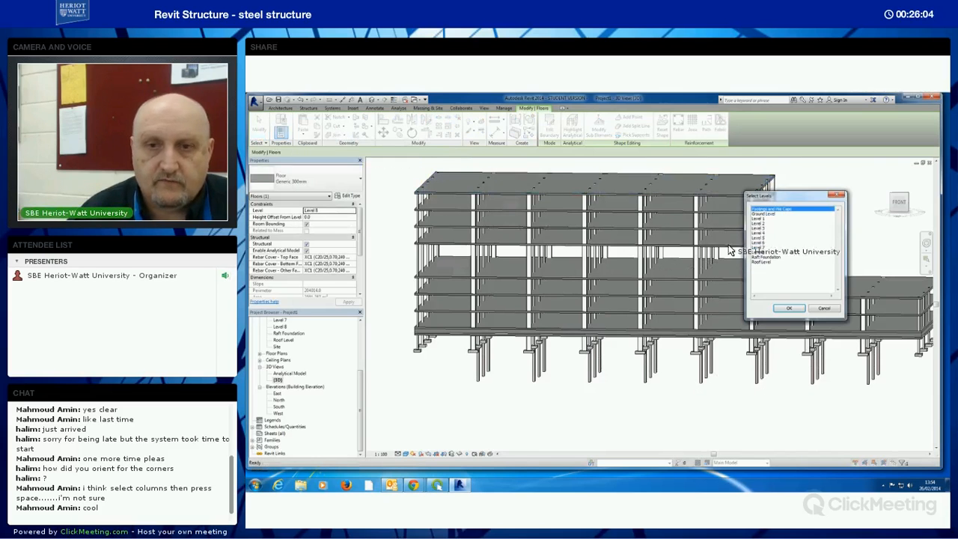
pyautogui.click(778, 234)
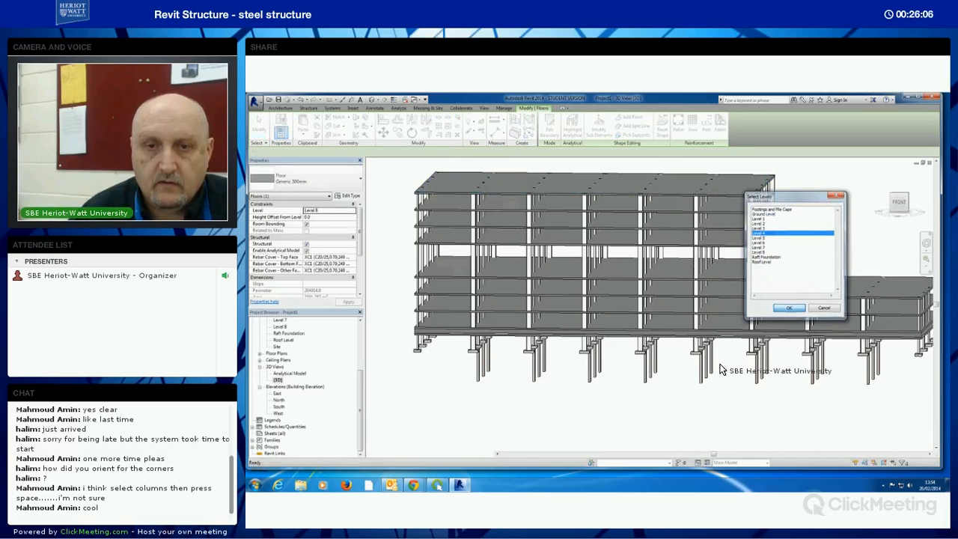
pyautogui.press('Return')
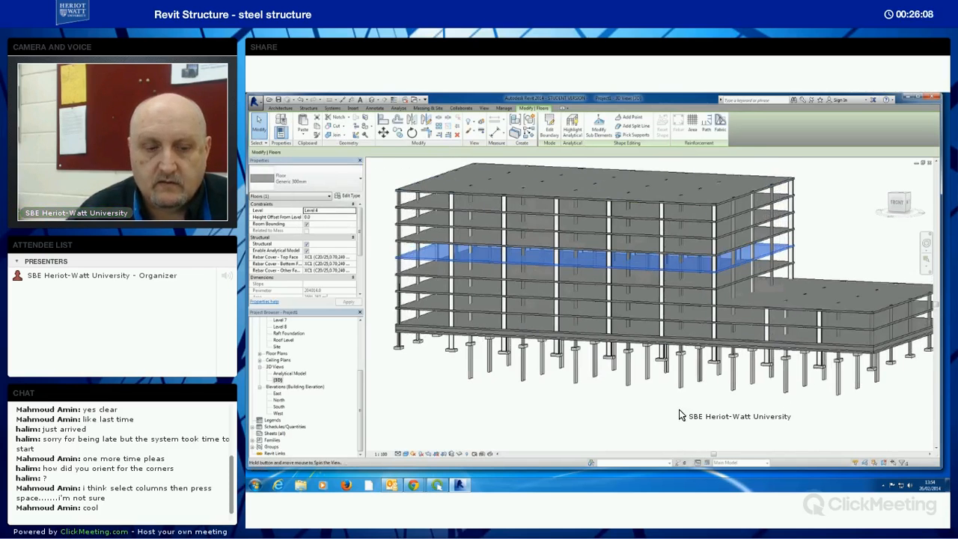
pyautogui.click(682, 410)
pyautogui.keyDown('shift'); pyautogui.moveTo(719, 413); pyautogui.dragTo(701, 309, button='middle'); pyautogui.keyUp('shift')
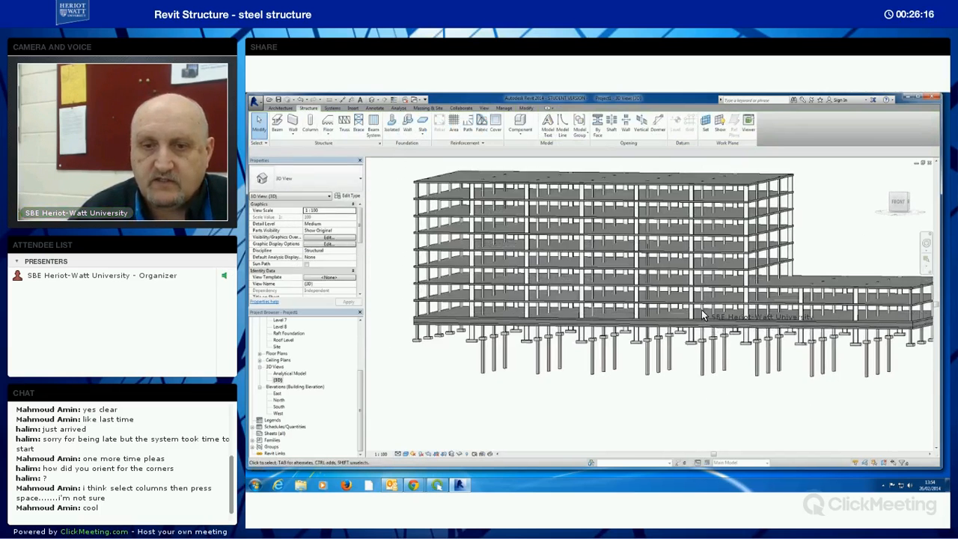
pyautogui.keyDown('shift'); pyautogui.moveTo(682, 387); pyautogui.dragTo(743, 388, button='middle'); pyautogui.keyUp('shift')
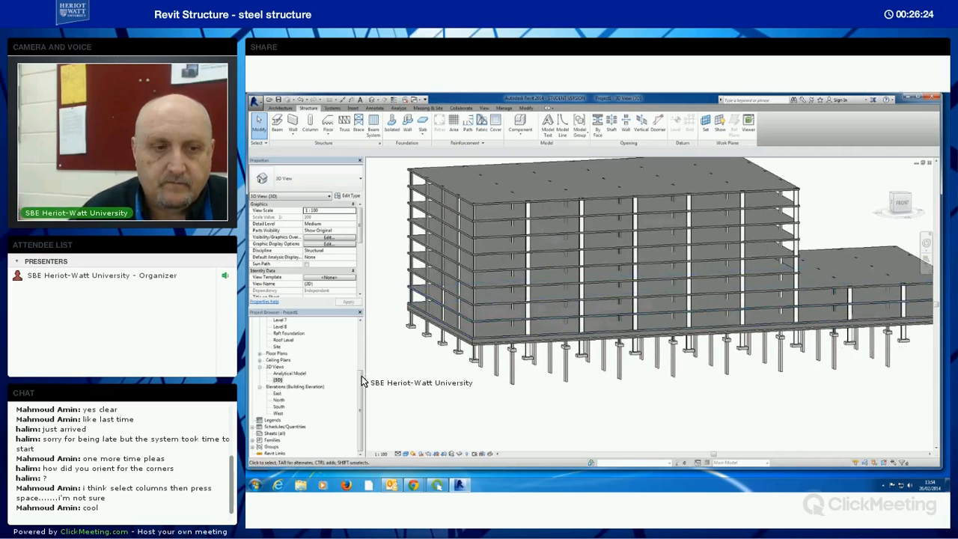
pyautogui.scroll(4, 349, 333)
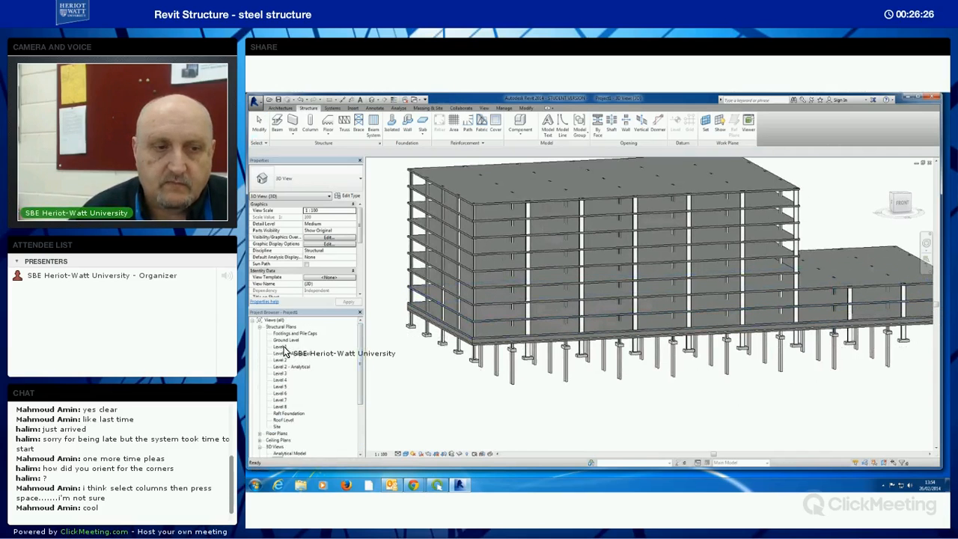
pyautogui.doubleClick(287, 348)
pyautogui.moveTo(739, 404); pyautogui.dragTo(675, 385, button='middle')
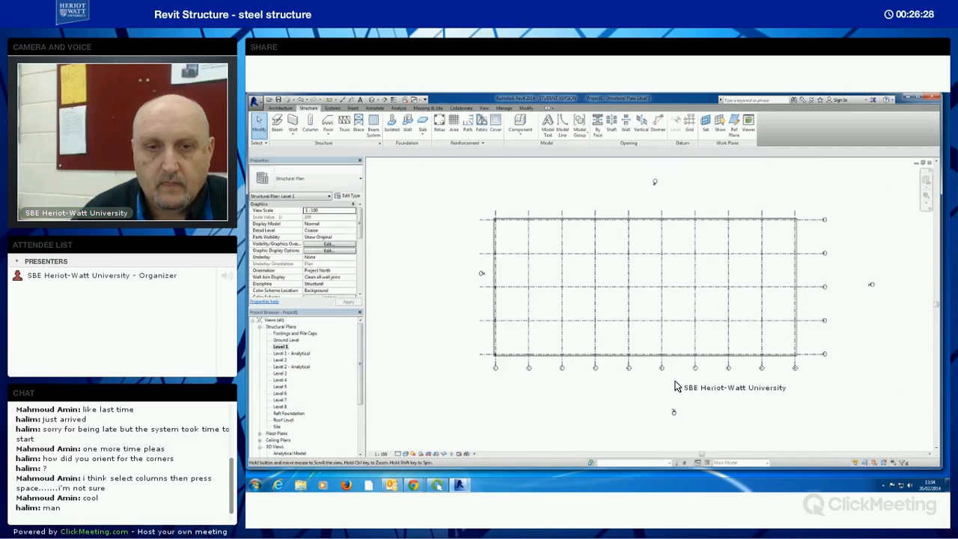
pyautogui.click(278, 122)
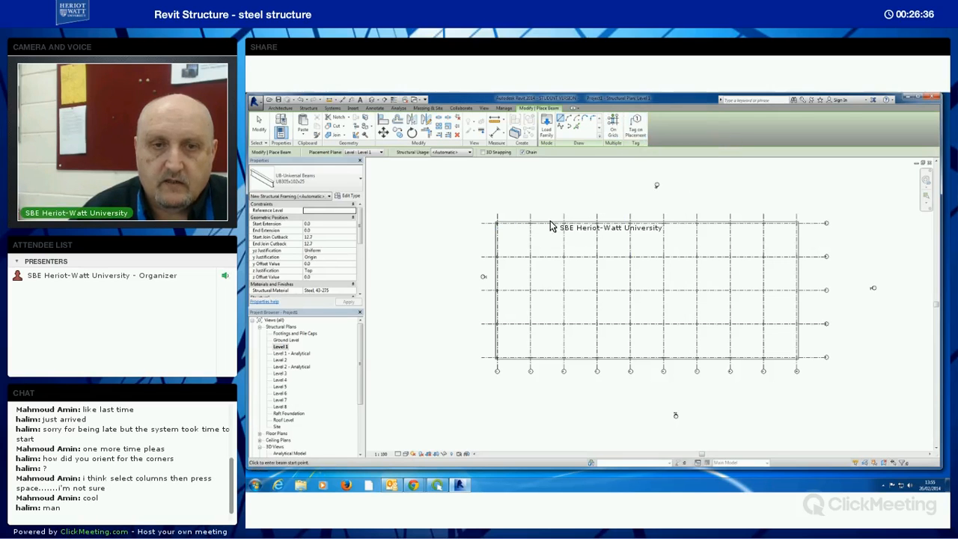
pyautogui.click(258, 122)
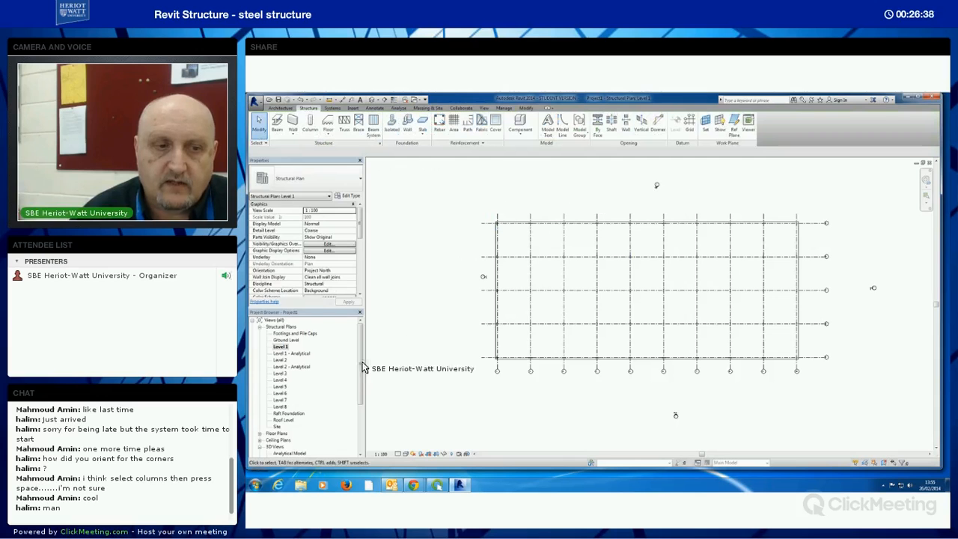
pyautogui.moveTo(360, 372); pyautogui.dragTo(309, 397)
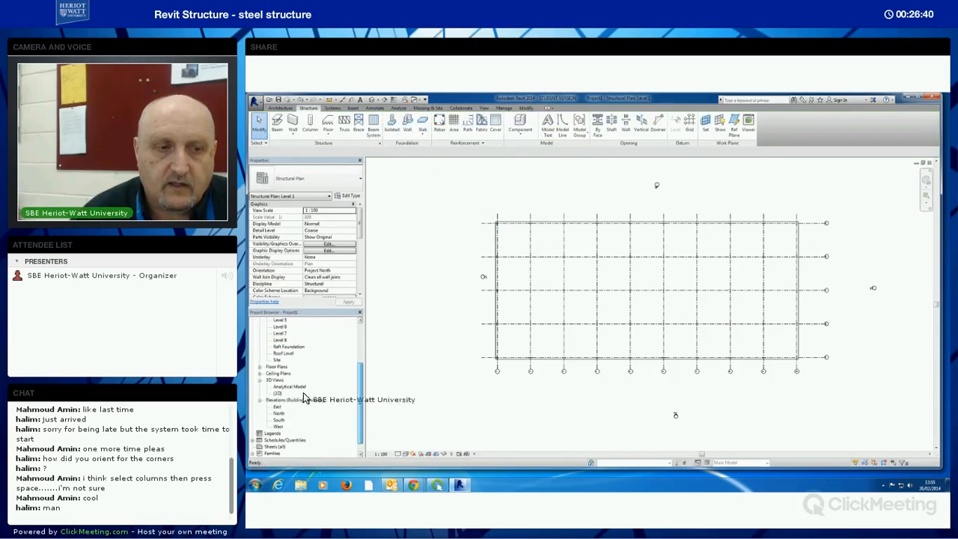
pyautogui.doubleClick(279, 393)
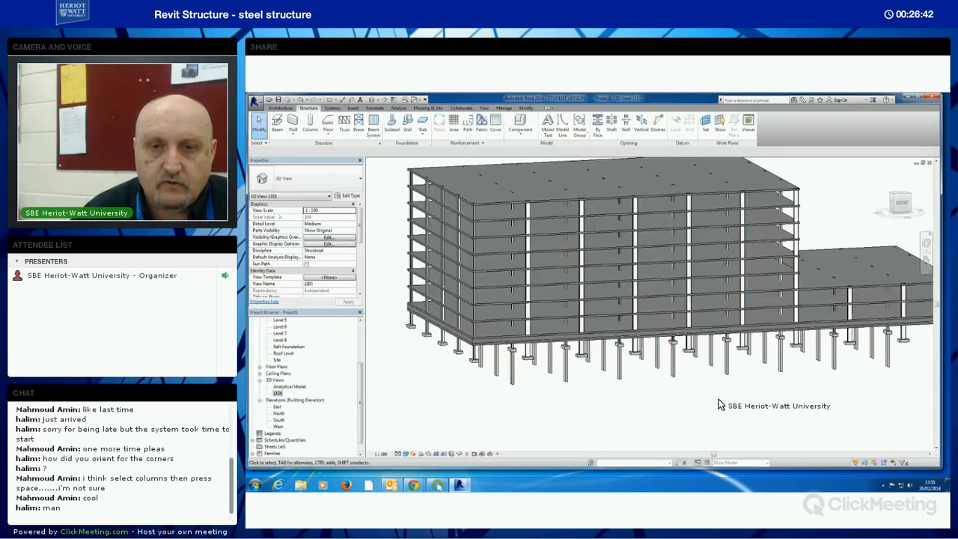
# - Duplicate the {3D} view and rename the copy "3d Structural Steel"
pyautogui.keyDown('shift'); pyautogui.moveTo(703, 419); pyautogui.dragTo(411, 397, button='middle'); pyautogui.keyUp('shift')
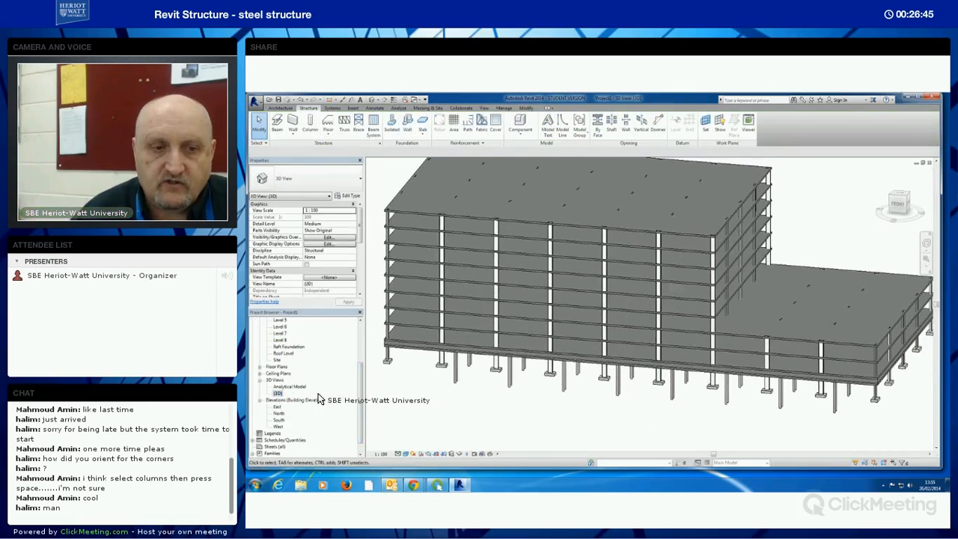
pyautogui.rightClick(277, 394)
pyautogui.moveTo(322, 297)
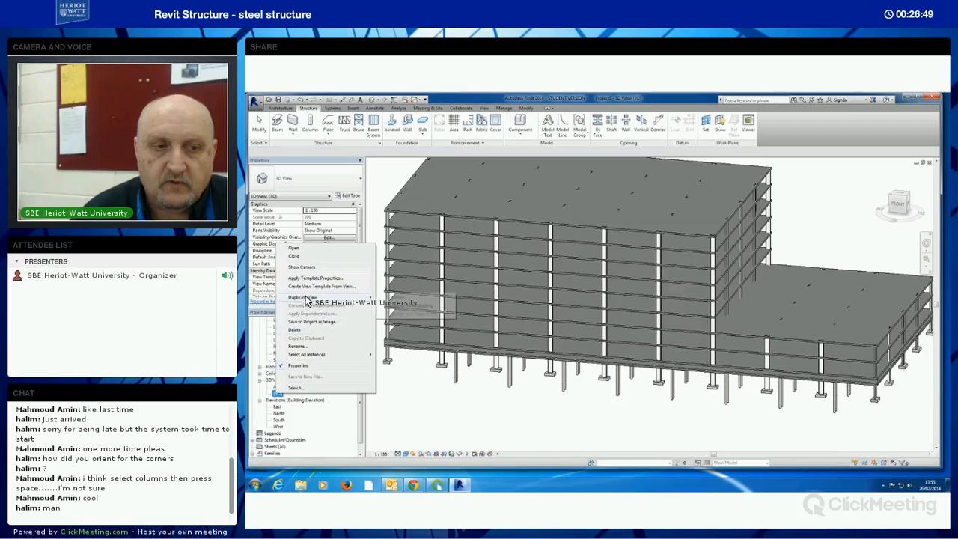
pyautogui.click(395, 297)
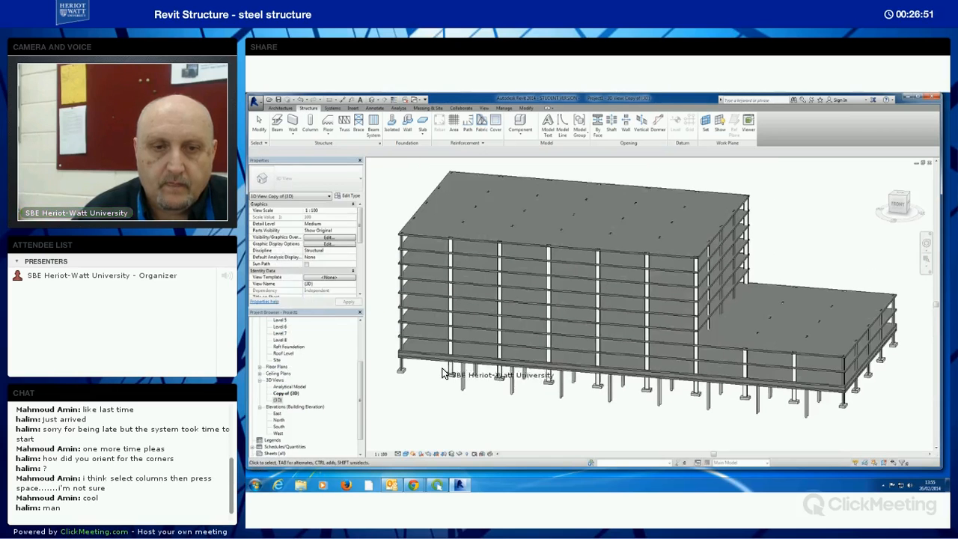
pyautogui.rightClick(286, 394)
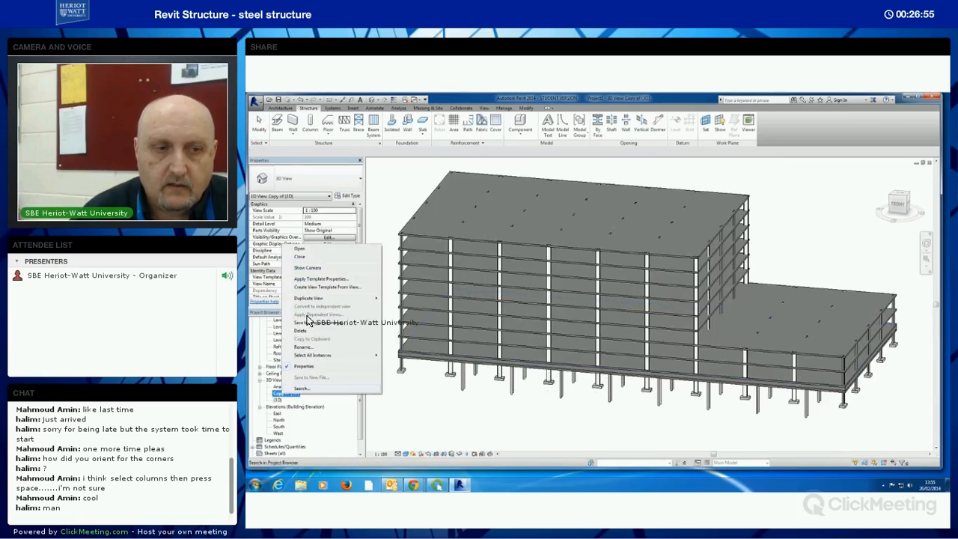
pyautogui.click(303, 348)
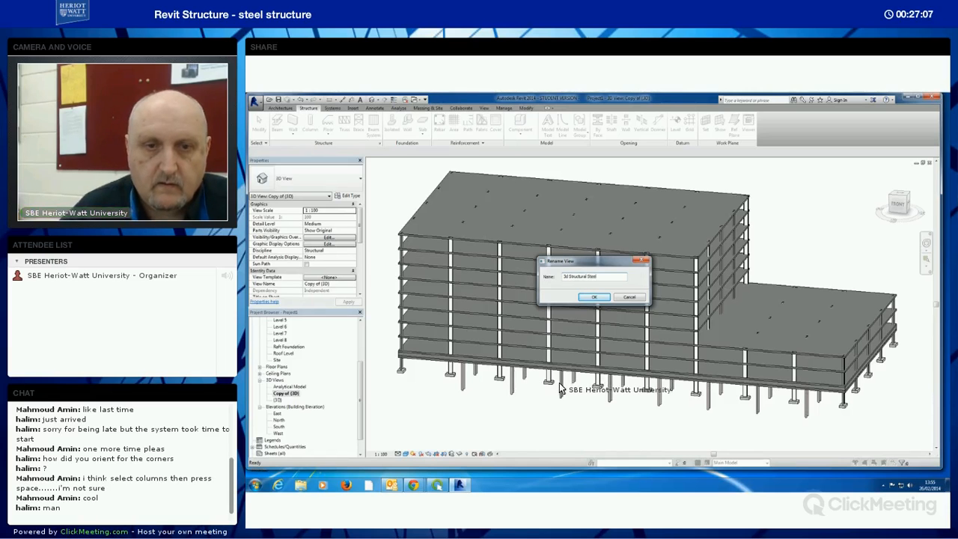
pyautogui.click(594, 298)
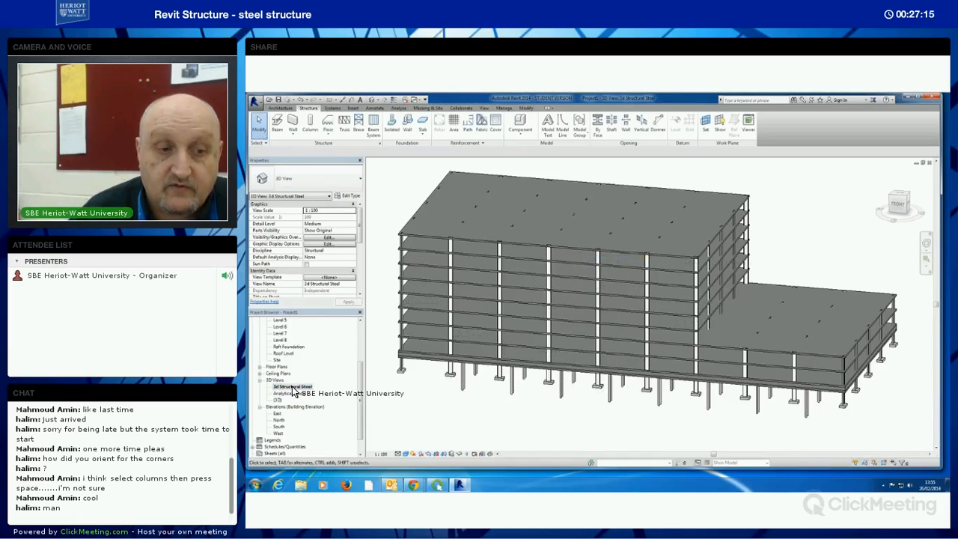
# - Limit the model categories in the 3d Structural Steel view's visibility overrides to the Structure discipline
pyautogui.click(329, 237)
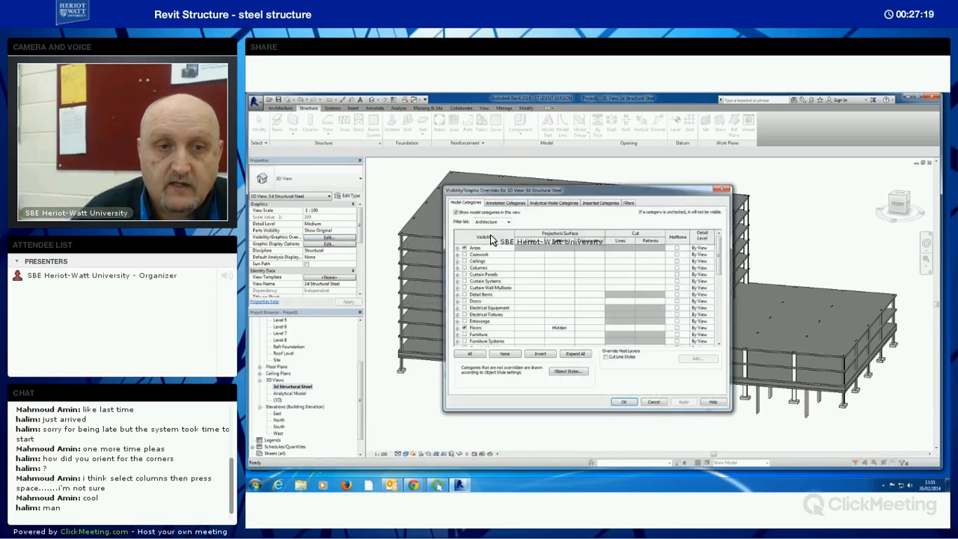
pyautogui.click(508, 223)
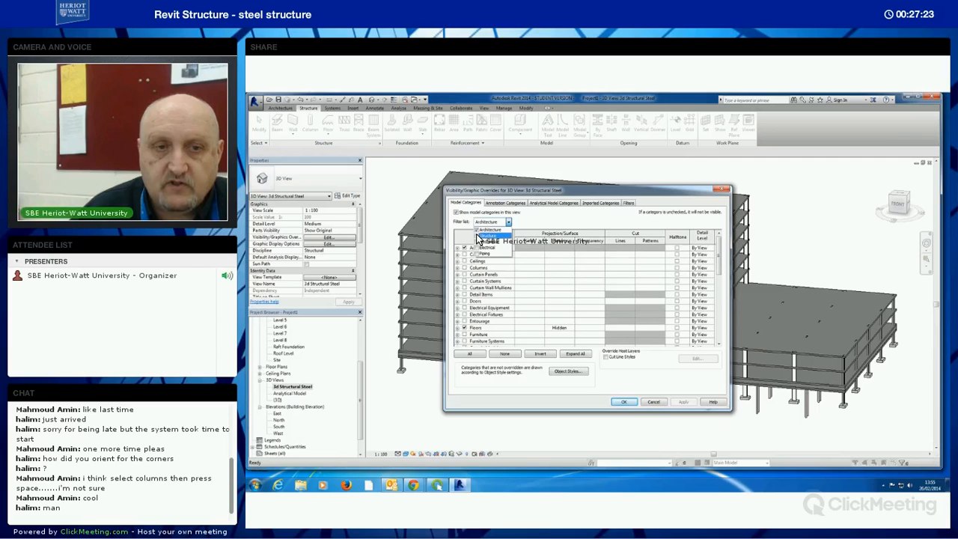
pyautogui.click(478, 231)
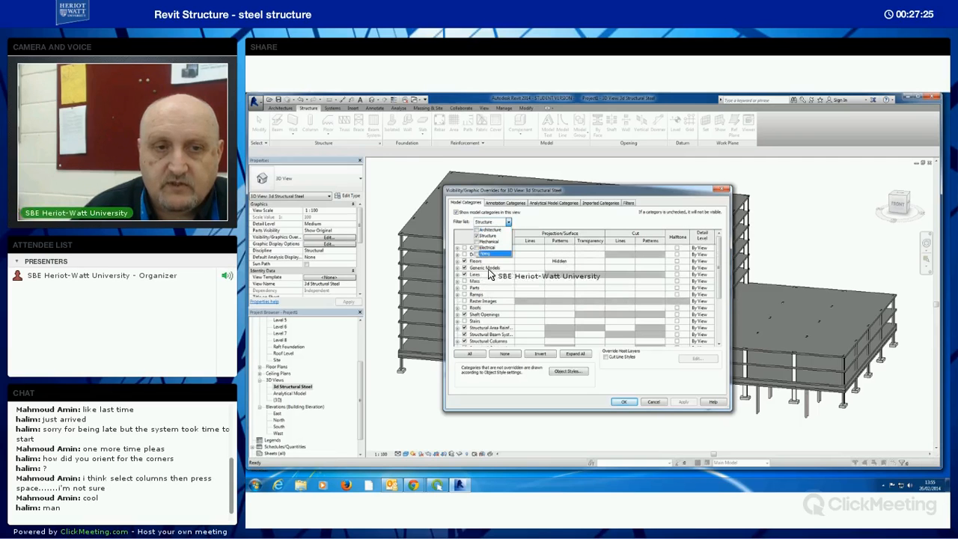
pyautogui.click(508, 222)
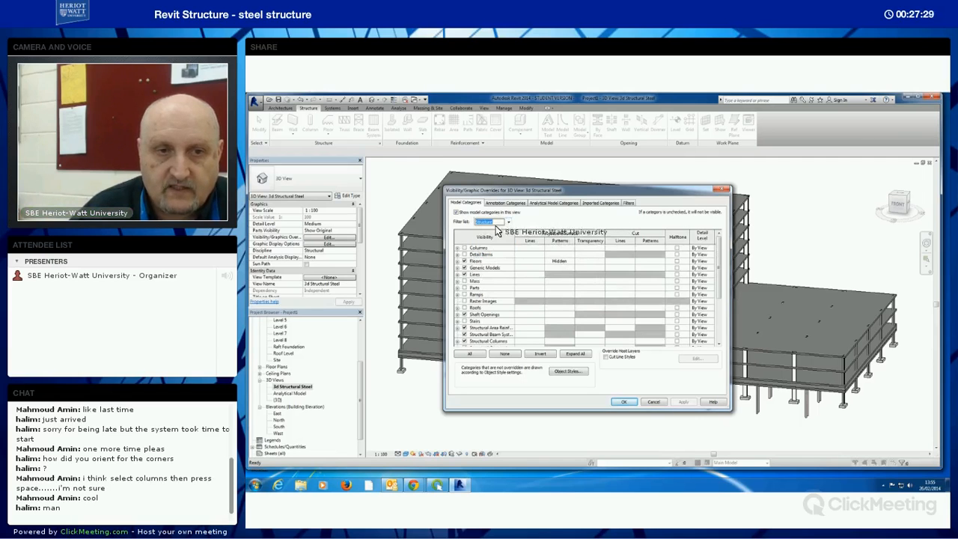
# - Hide the Floors, Generic Models, Lines and Walls categories in the 3d Structural Steel view and apply the overrides
pyautogui.click(465, 261)
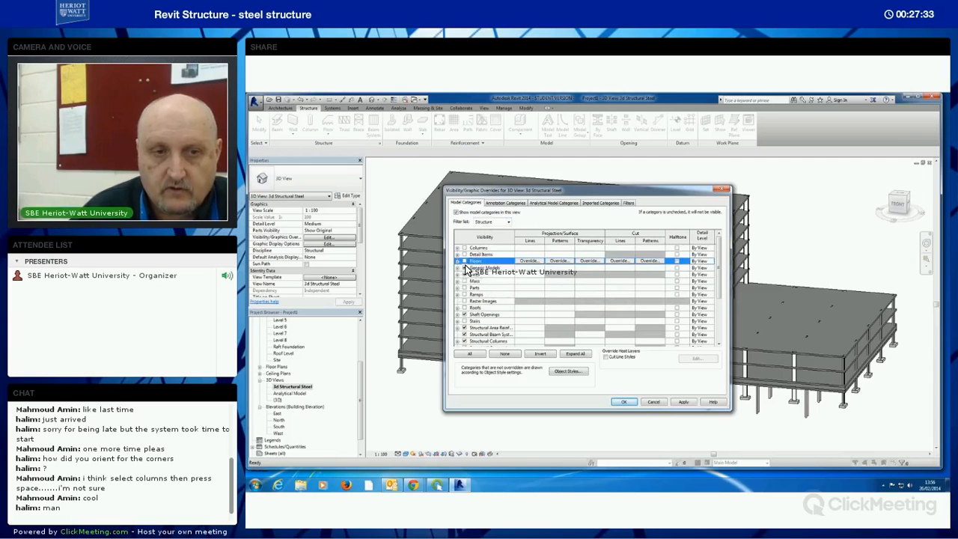
pyautogui.click(466, 274)
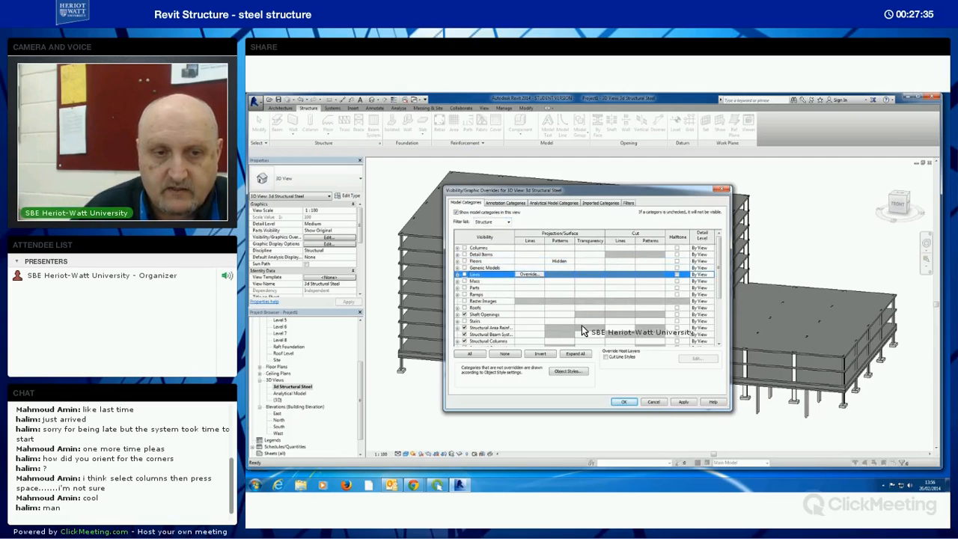
pyautogui.moveTo(719, 283); pyautogui.dragTo(711, 334)
pyautogui.click(474, 342)
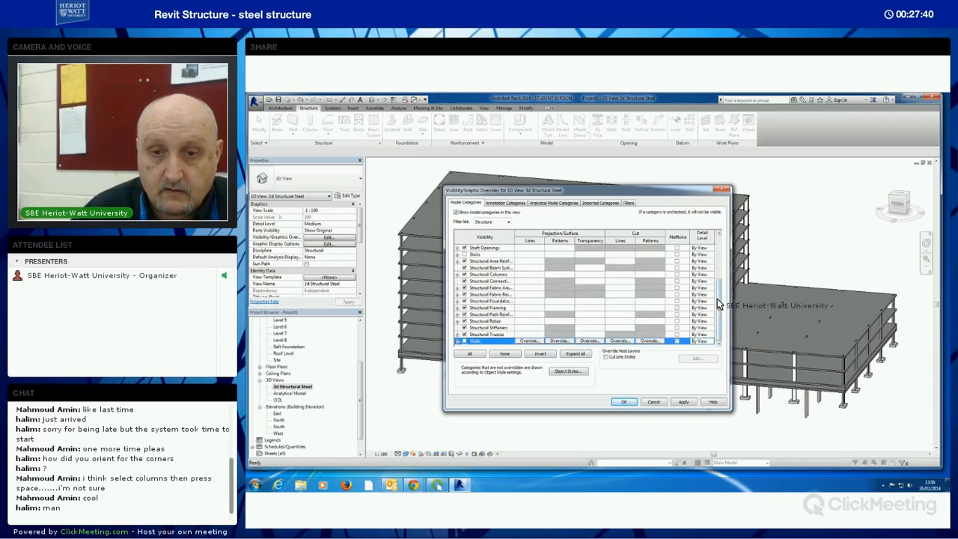
pyautogui.click(674, 402)
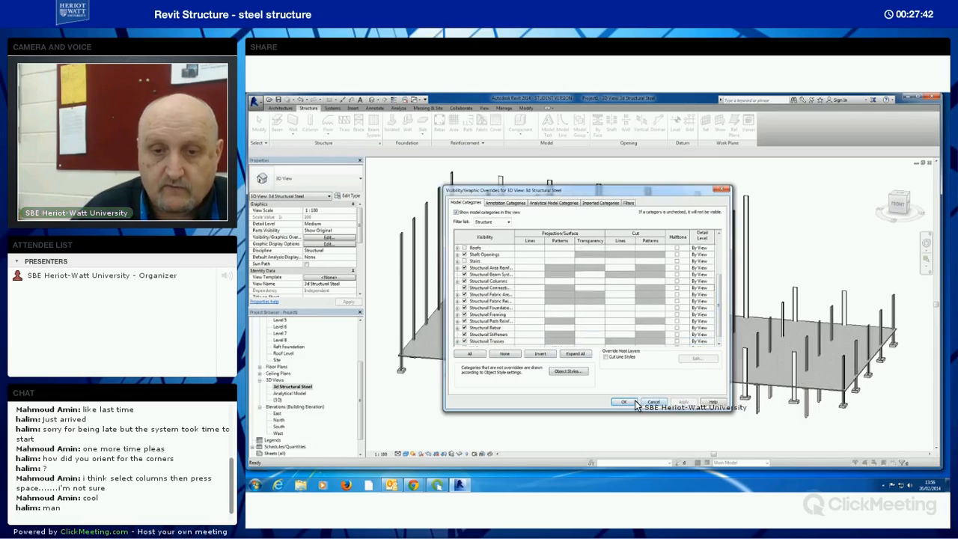
pyautogui.click(656, 405)
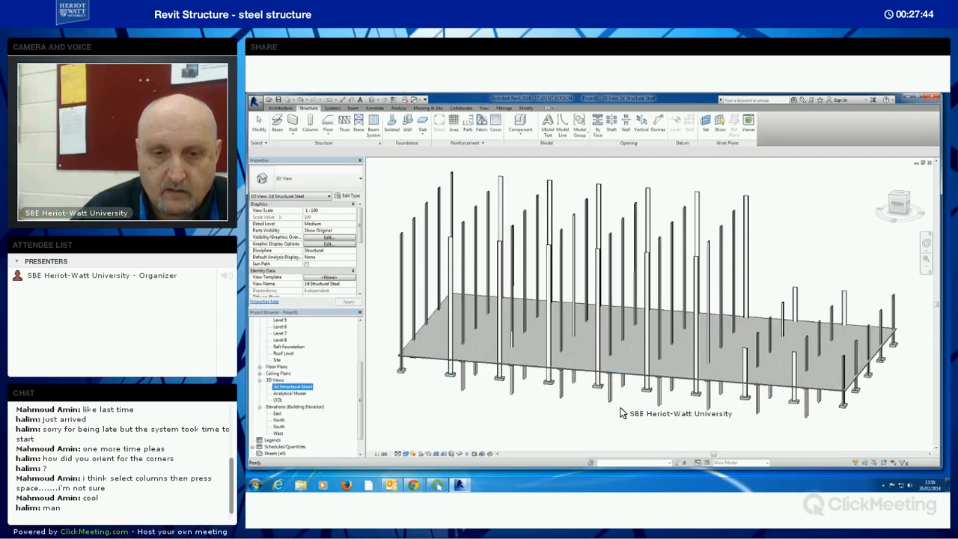
pyautogui.keyDown('shift'); pyautogui.moveTo(627, 391); pyautogui.dragTo(729, 406, button='middle'); pyautogui.keyUp('shift')
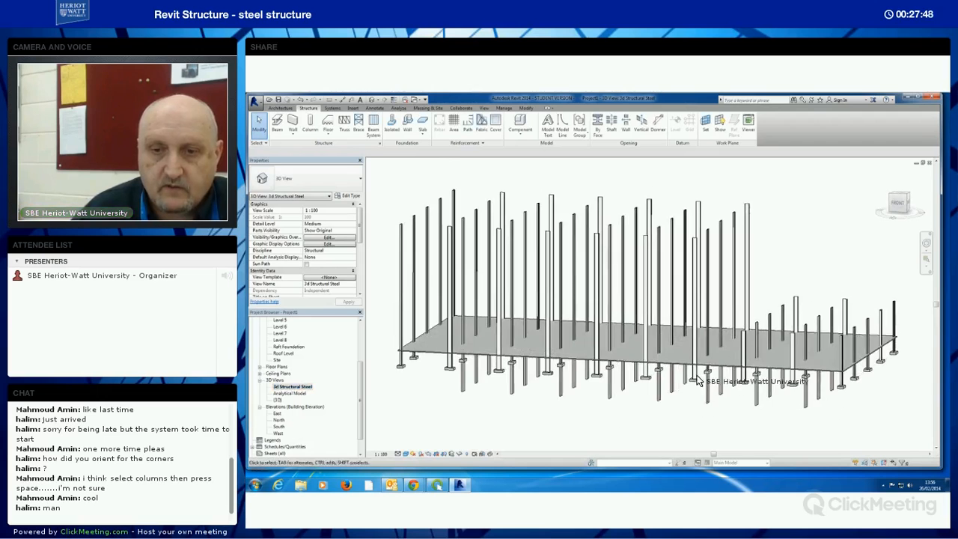
pyautogui.keyDown('shift'); pyautogui.moveTo(612, 396); pyautogui.dragTo(568, 395, button='middle'); pyautogui.keyUp('shift')
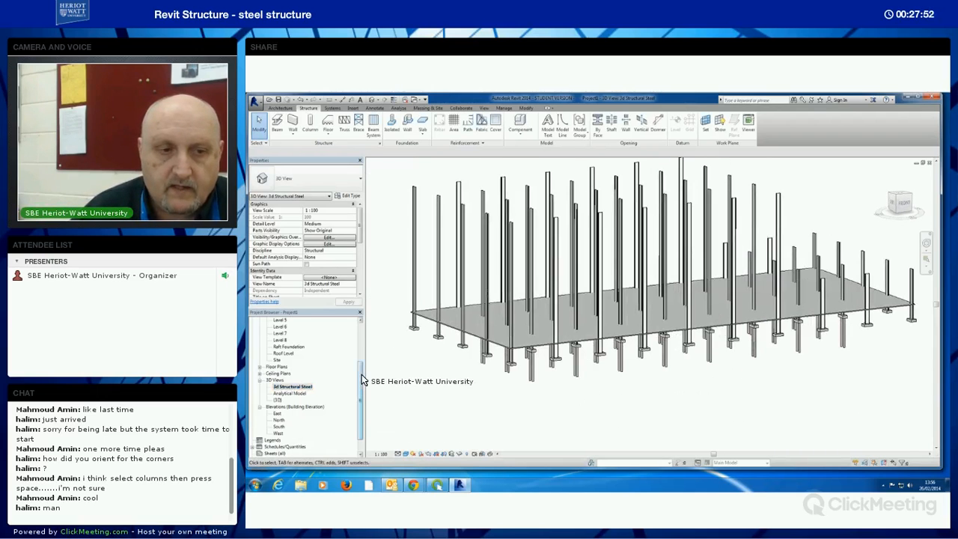
# - Open the Level 1 structural plan and tile all the open views
pyautogui.scroll(3, 341, 359)
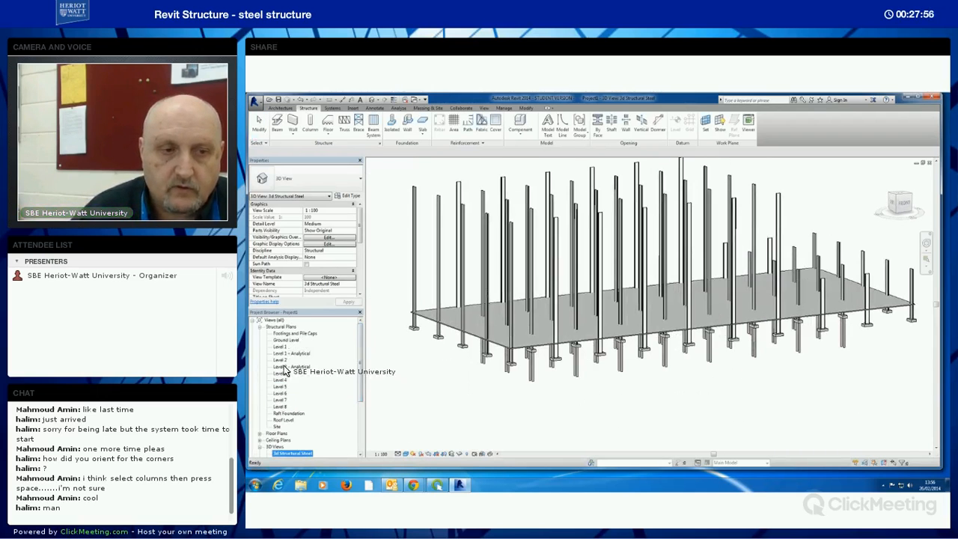
pyautogui.doubleClick(280, 348)
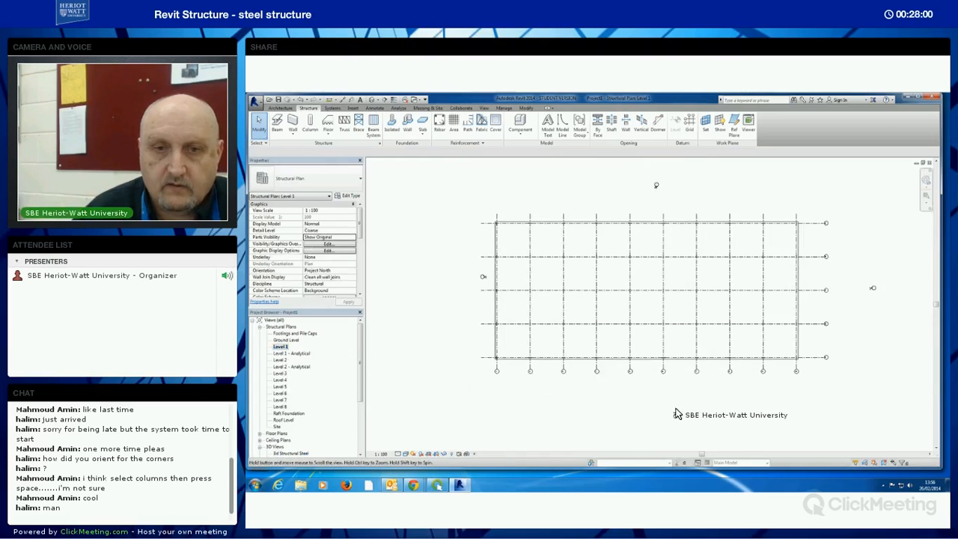
pyautogui.moveTo(676, 412); pyautogui.dragTo(660, 406, button='middle')
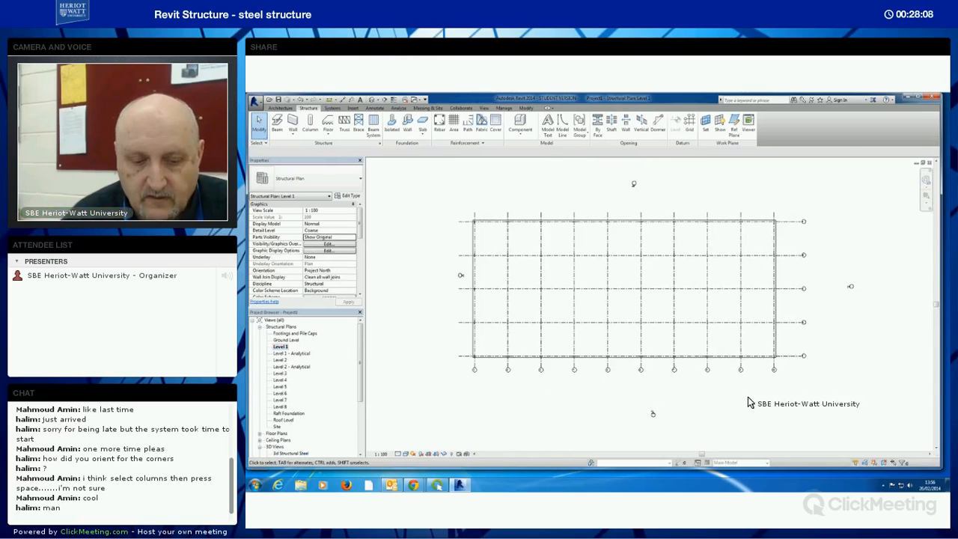
pyautogui.press('w')
pyautogui.press('t')
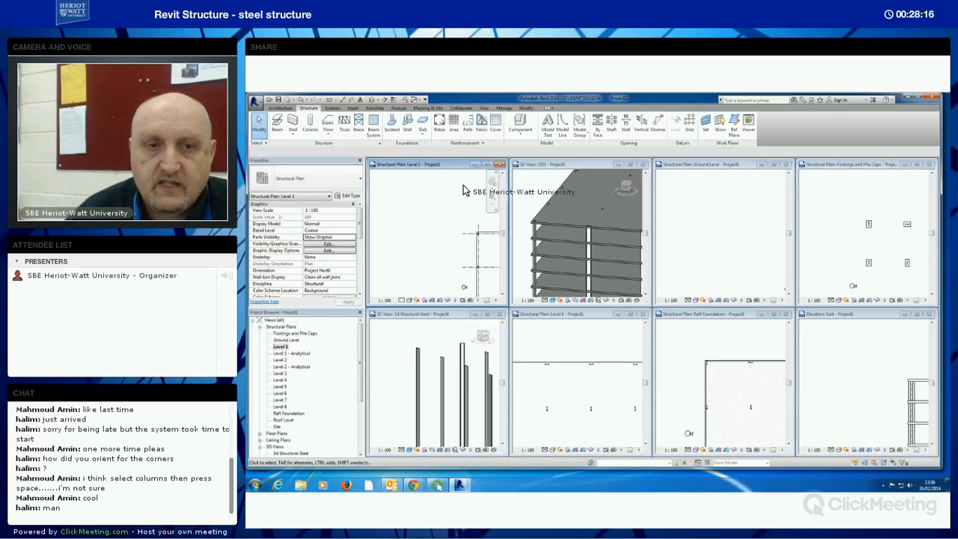
# - Close all views except the Level 1 plan and 3d Structural Steel, and tile the two remaining views
pyautogui.click(642, 164)
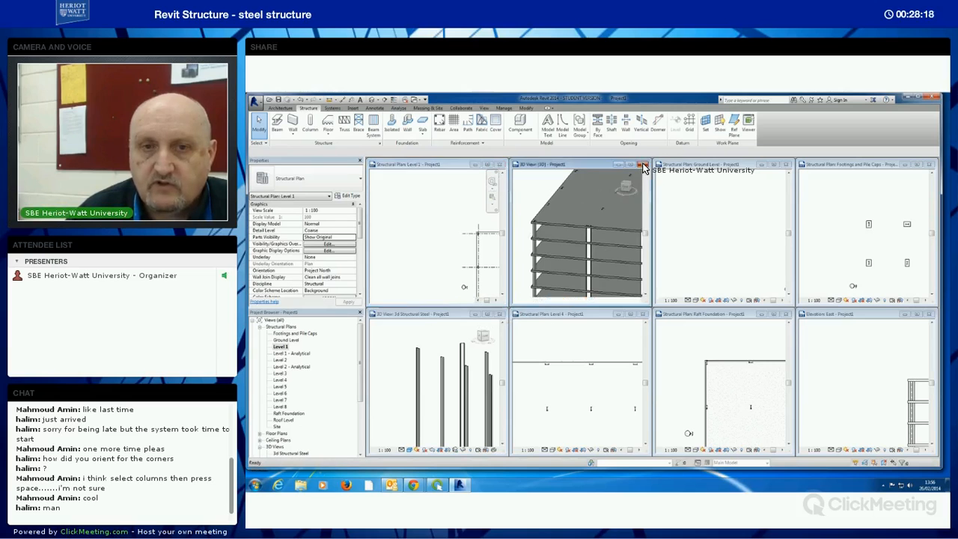
pyautogui.click(642, 314)
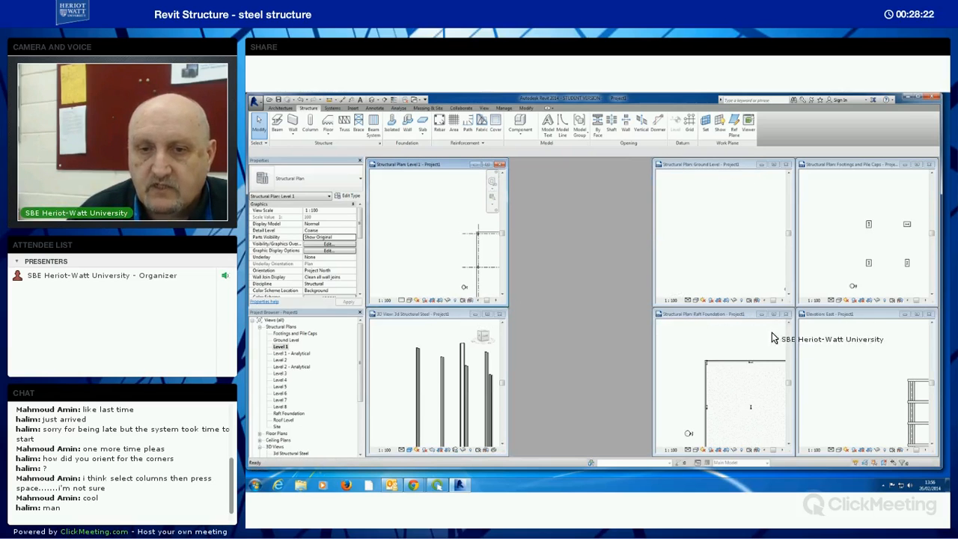
pyautogui.click(786, 313)
pyautogui.click(785, 164)
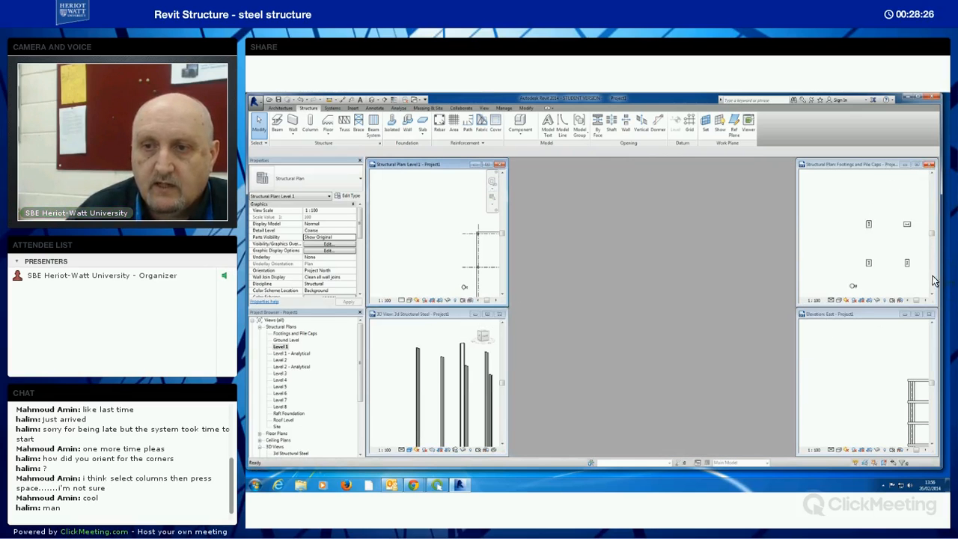
pyautogui.click(929, 164)
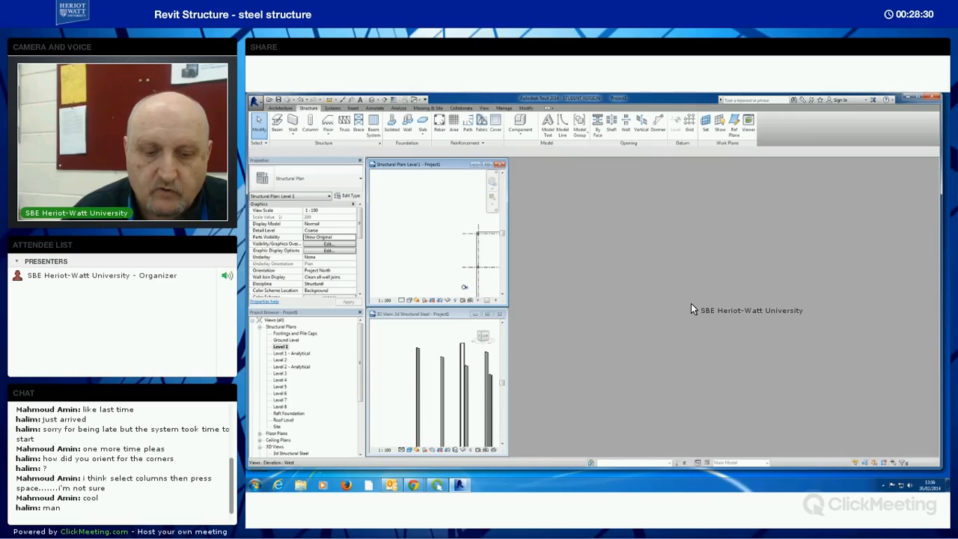
pyautogui.press('t')
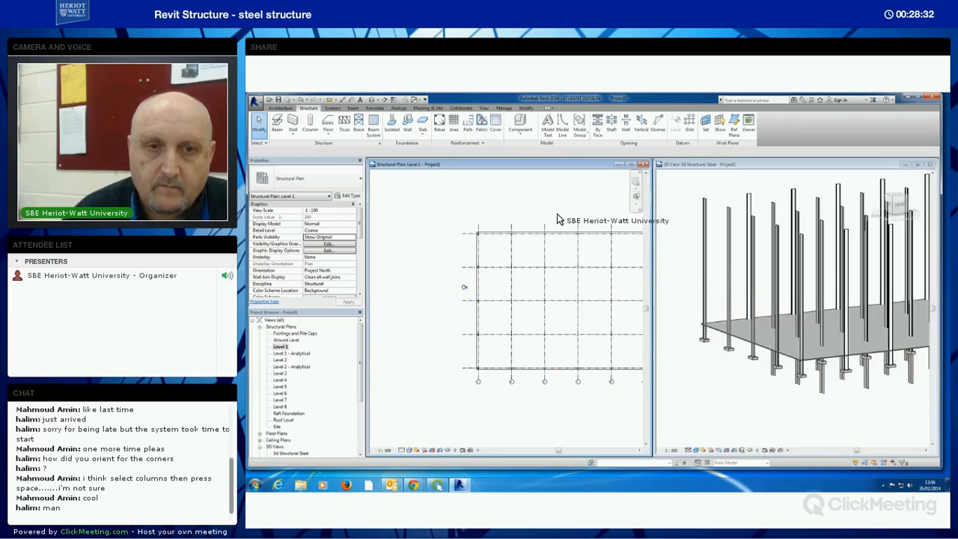
# - Fit the Level 1 plan and the 3d Structural Steel view to their windows and orbit the 3D model slightly
pyautogui.press('z')
pyautogui.press('a')
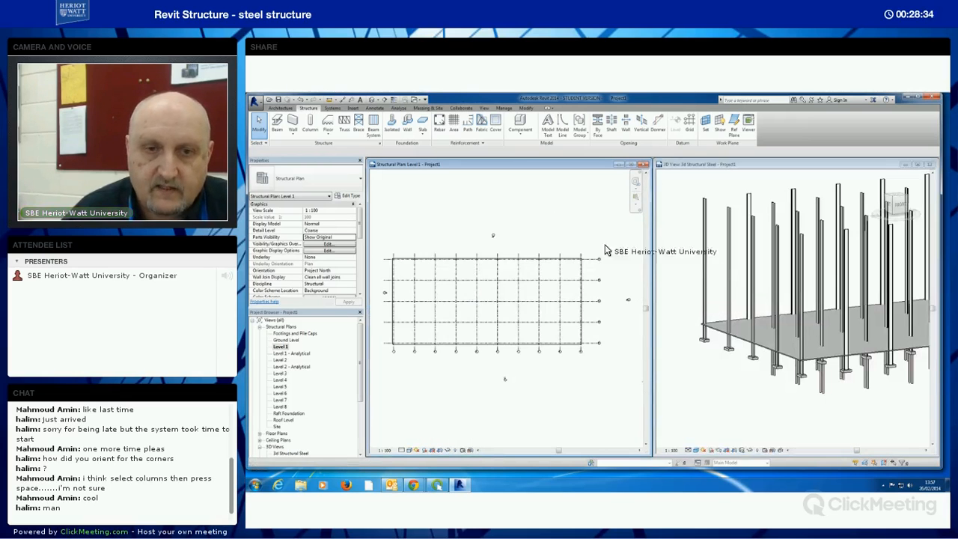
pyautogui.click(690, 300)
pyautogui.press('z')
pyautogui.press('f')
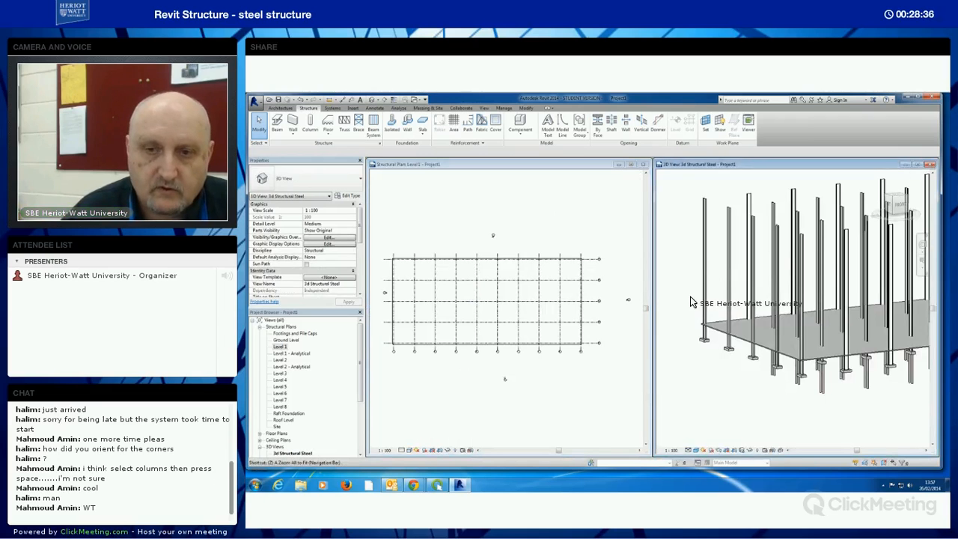
pyautogui.keyDown('shift'); pyautogui.moveTo(820, 380); pyautogui.dragTo(771, 388, button='middle'); pyautogui.keyUp('shift')
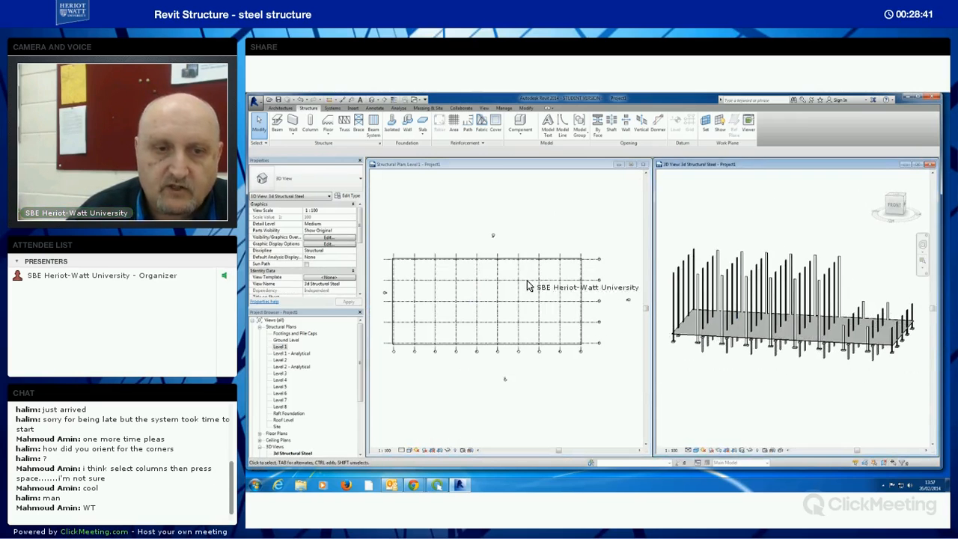
pyautogui.click(557, 376)
pyautogui.moveTo(551, 374); pyautogui.dragTo(561, 375, button='middle')
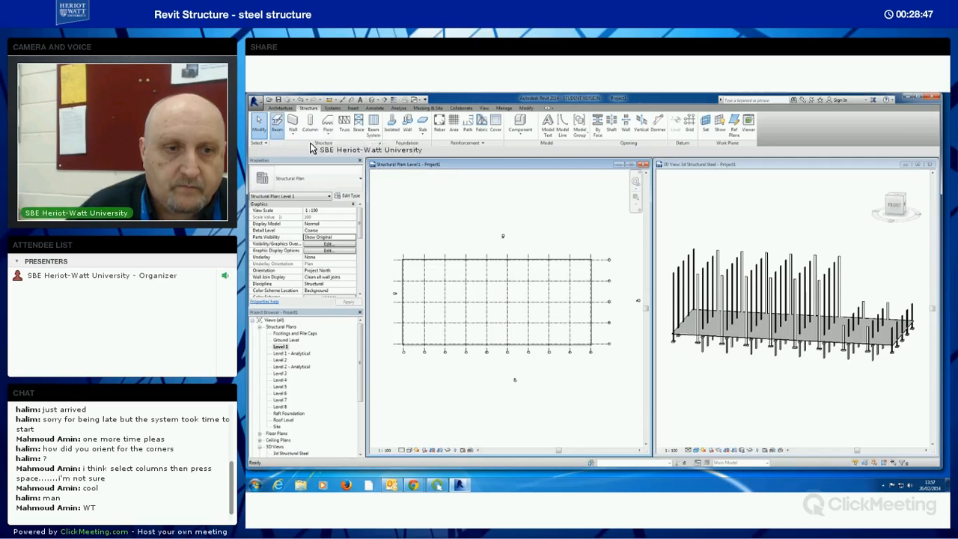
# - Place UB305x102x25 universal beams along all the horizontal and vertical grid lines of the Level 1 plan using On Grids
pyautogui.click(276, 128)
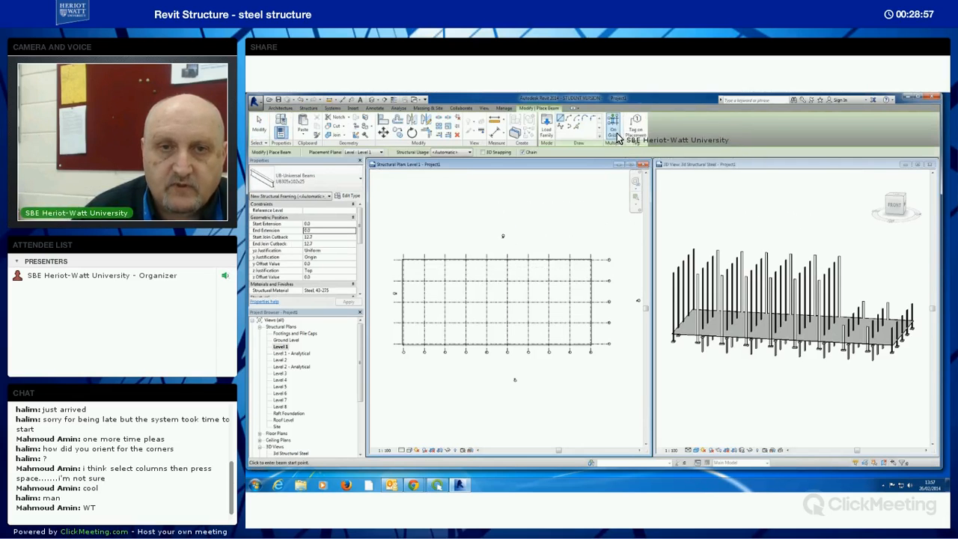
pyautogui.click(762, 164)
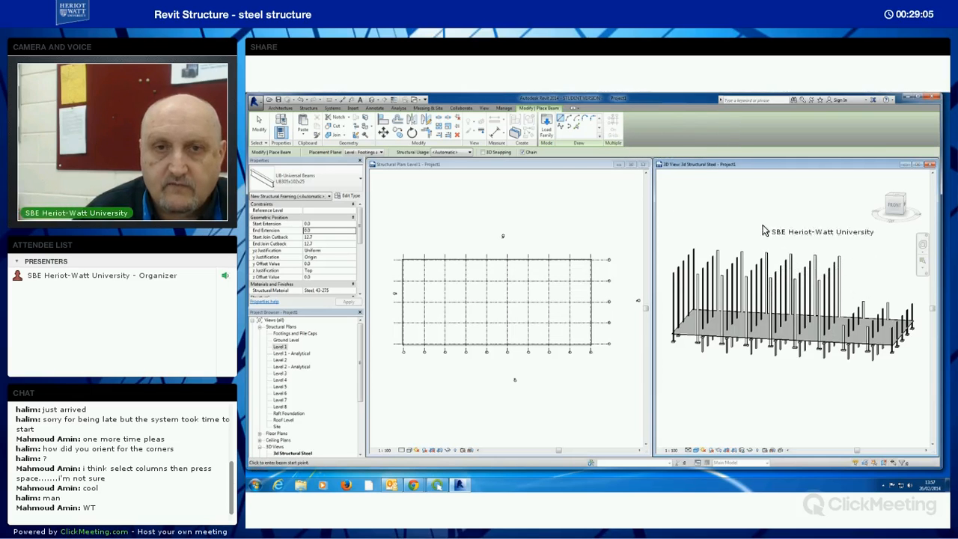
pyautogui.click(565, 166)
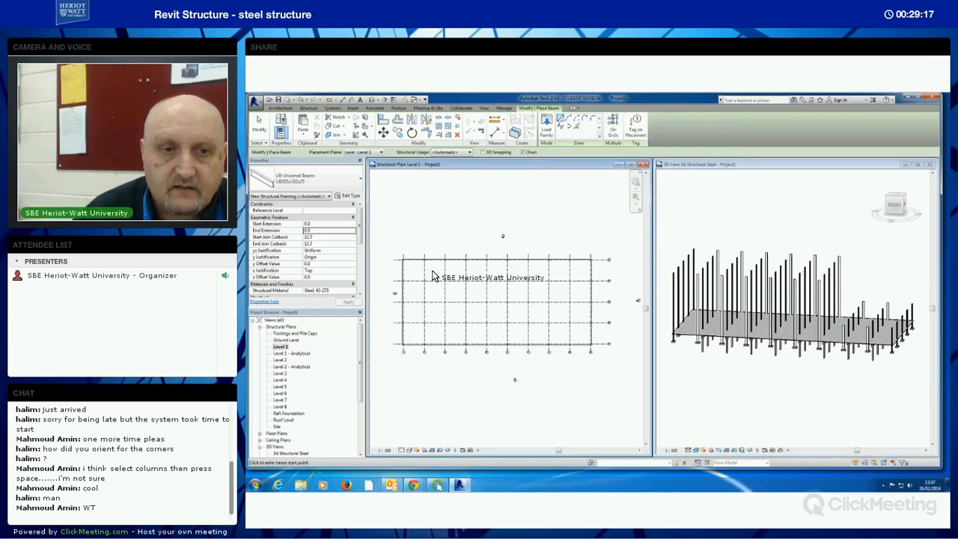
pyautogui.click(613, 124)
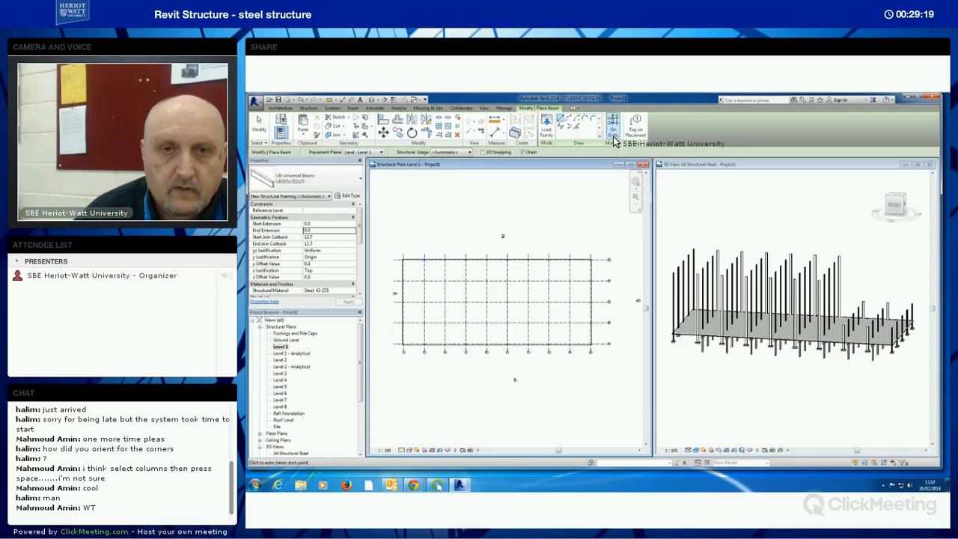
pyautogui.click(500, 261)
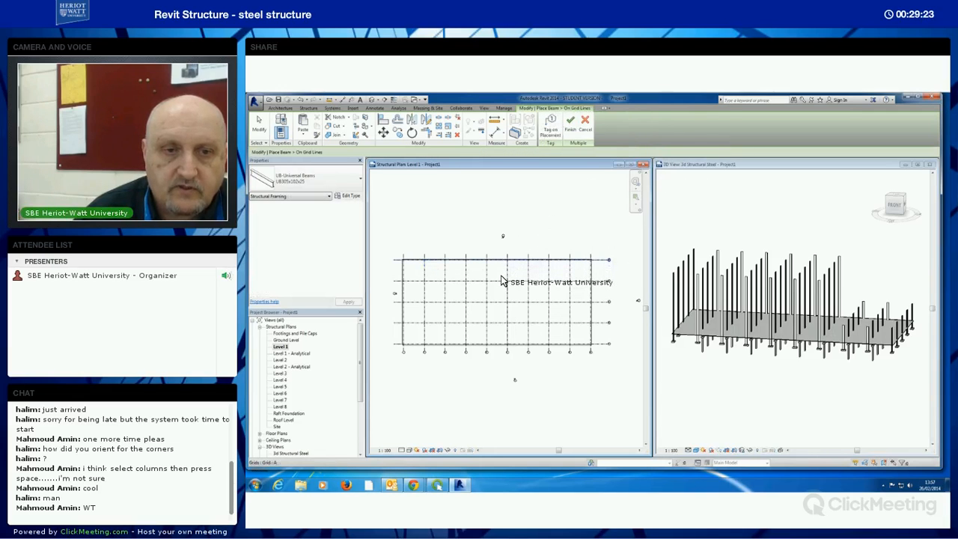
pyautogui.click(500, 282)
pyautogui.click(501, 302)
pyautogui.click(500, 323)
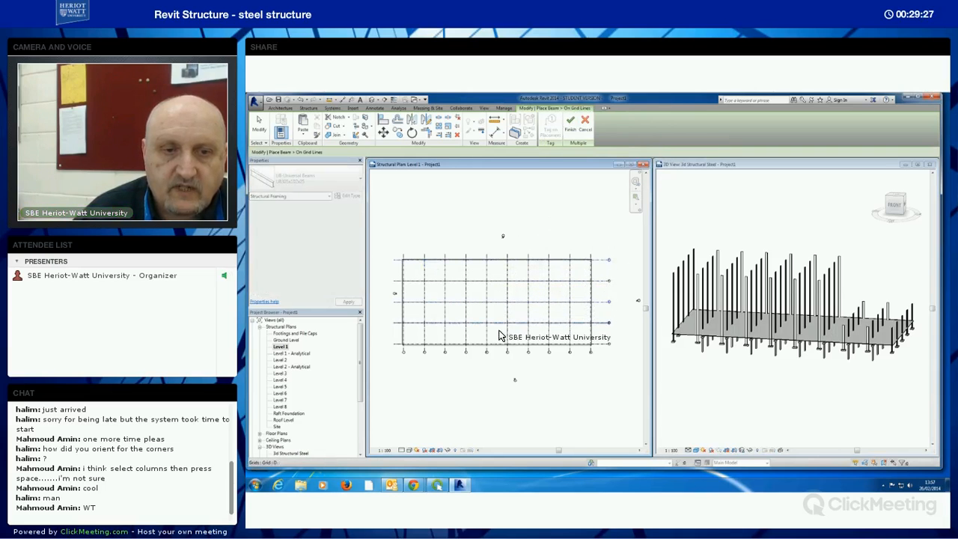
pyautogui.click(500, 344)
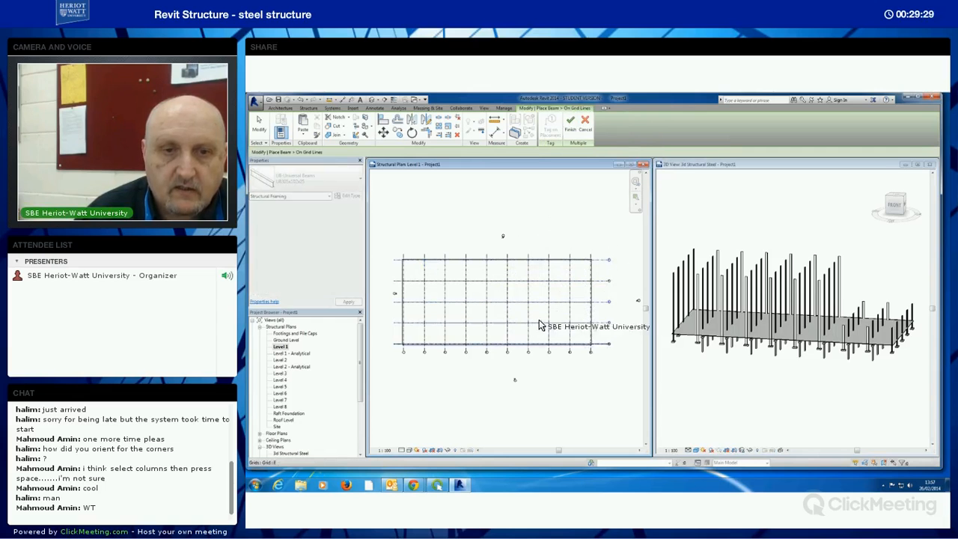
pyautogui.click(590, 297)
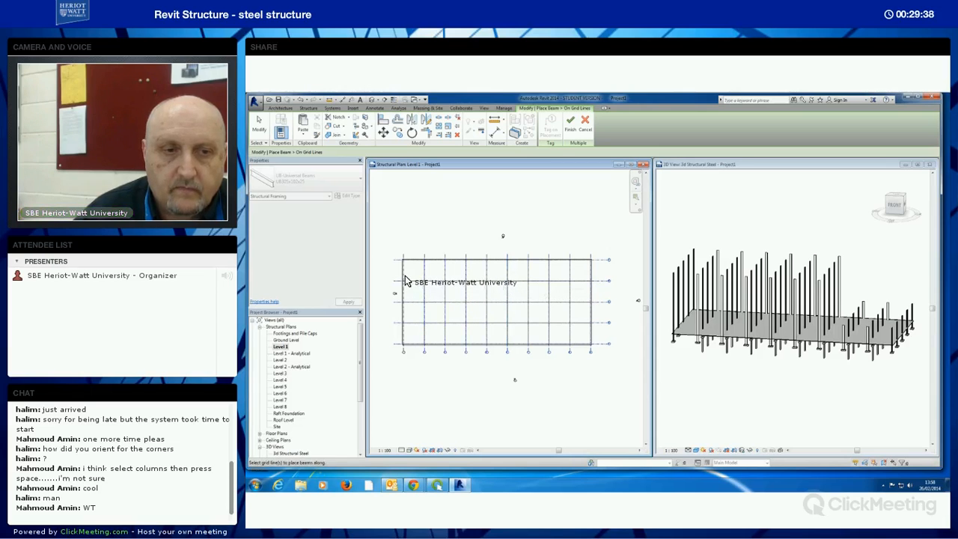
pyautogui.click(568, 133)
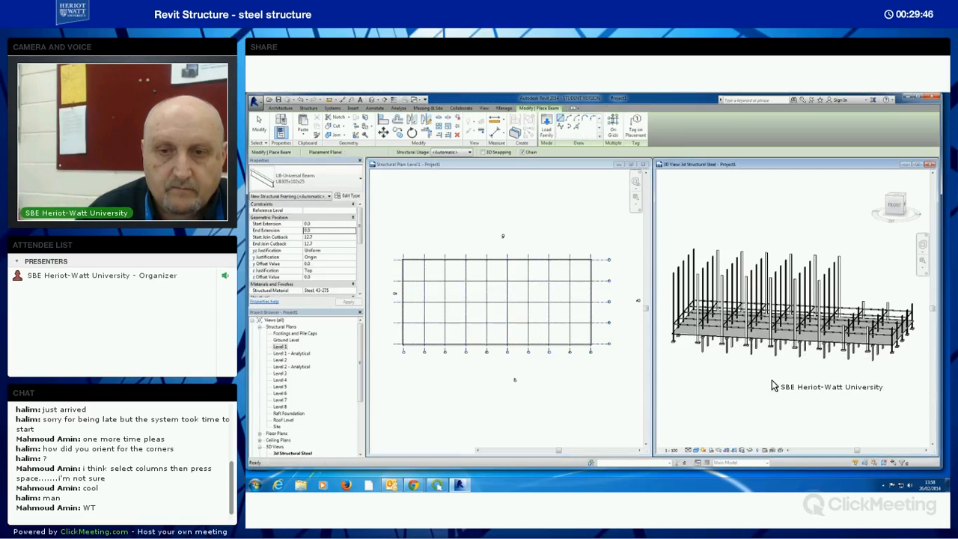
# - Close the Level 1 plan, maximise the 3d Structural Steel view and end the beam placement
pyautogui.keyDown('shift'); pyautogui.moveTo(746, 381); pyautogui.dragTo(716, 372, button='middle'); pyautogui.keyUp('shift')
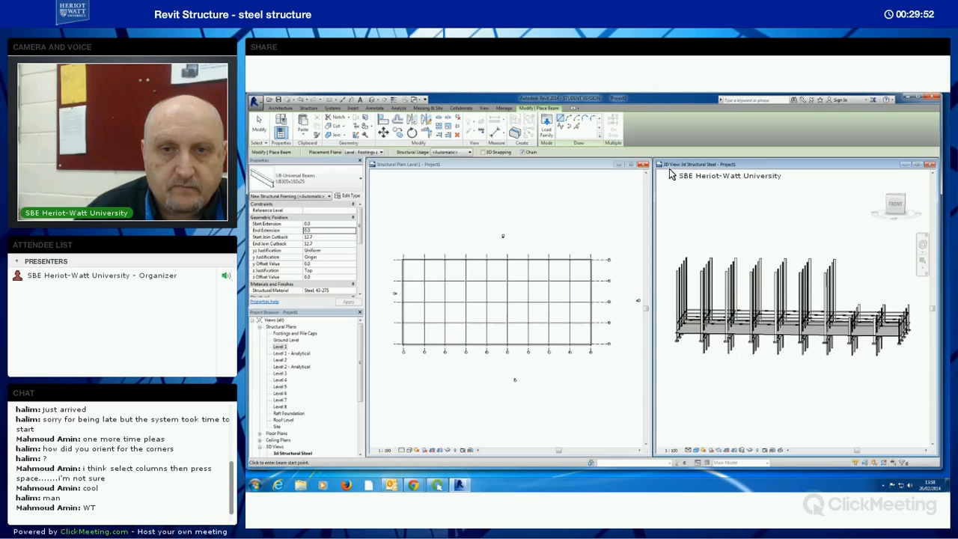
pyautogui.click(644, 165)
pyautogui.click(775, 166)
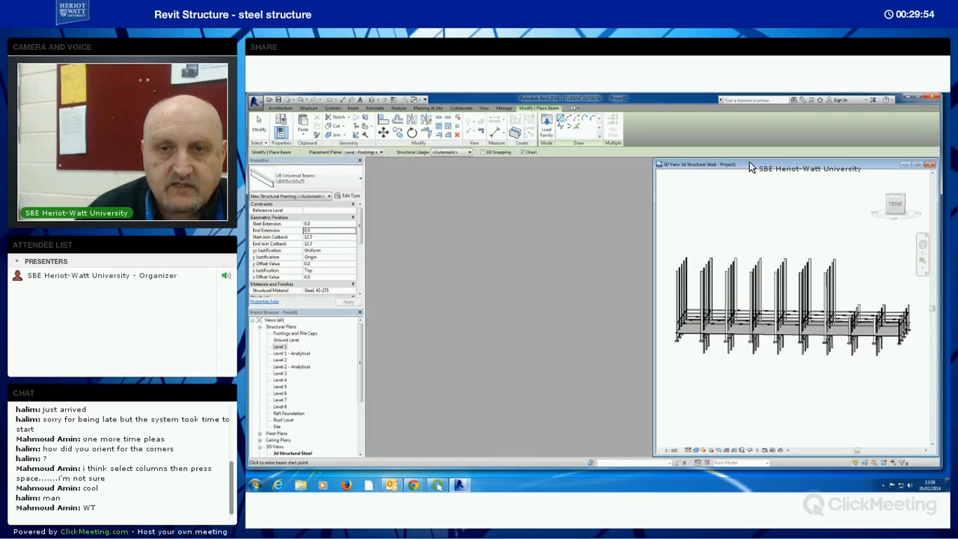
pyautogui.moveTo(838, 164); pyautogui.dragTo(651, 167)
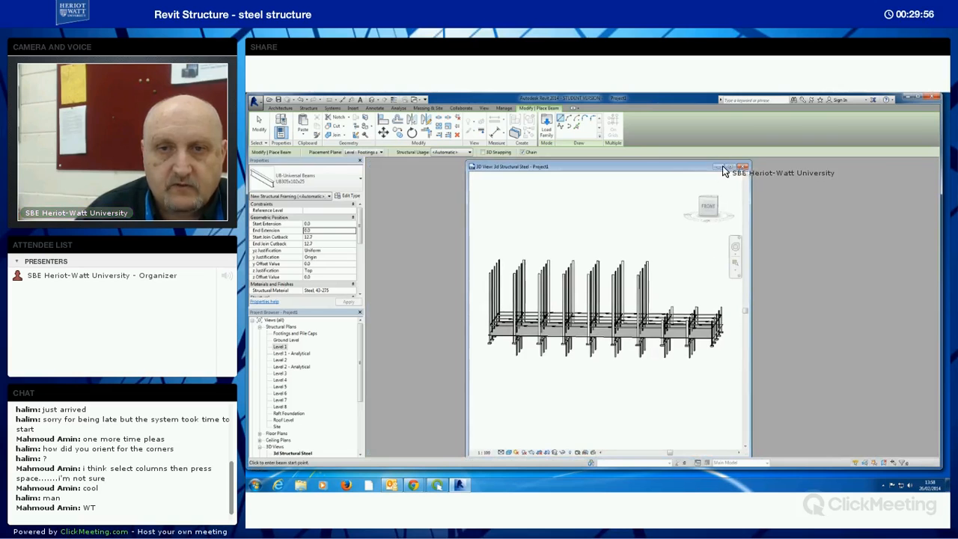
pyautogui.click(730, 167)
pyautogui.moveTo(691, 307)
pyautogui.keyDown('shift'); pyautogui.mouseDown(button='middle')
pyautogui.moveTo(670, 323)
pyautogui.moveTo(727, 323)
pyautogui.mouseUp(button='middle'); pyautogui.keyUp('shift')
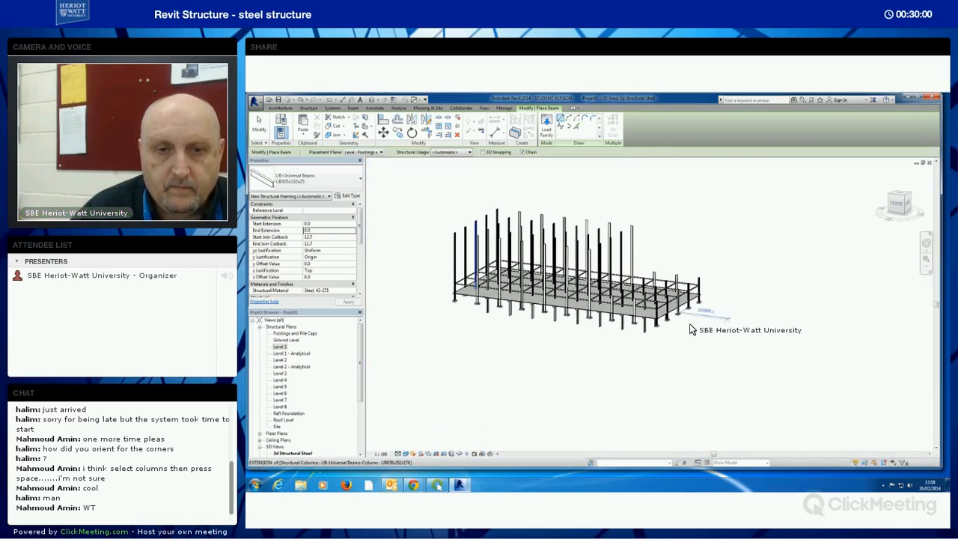
pyautogui.press('Escape')
# - Select all the new Level 1 beams and examine how they sit against the floor slabs in the {3D} view
pyautogui.click(625, 304)
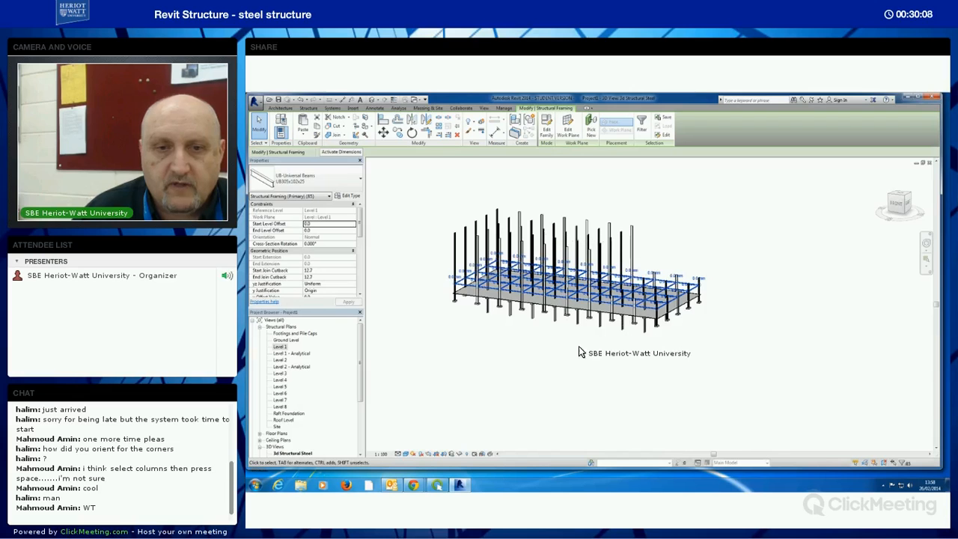
pyautogui.moveTo(598, 356); pyautogui.dragTo(638, 381, button='middle')
pyautogui.scroll(1, 640, 381)
pyautogui.scroll(1, 640, 382)
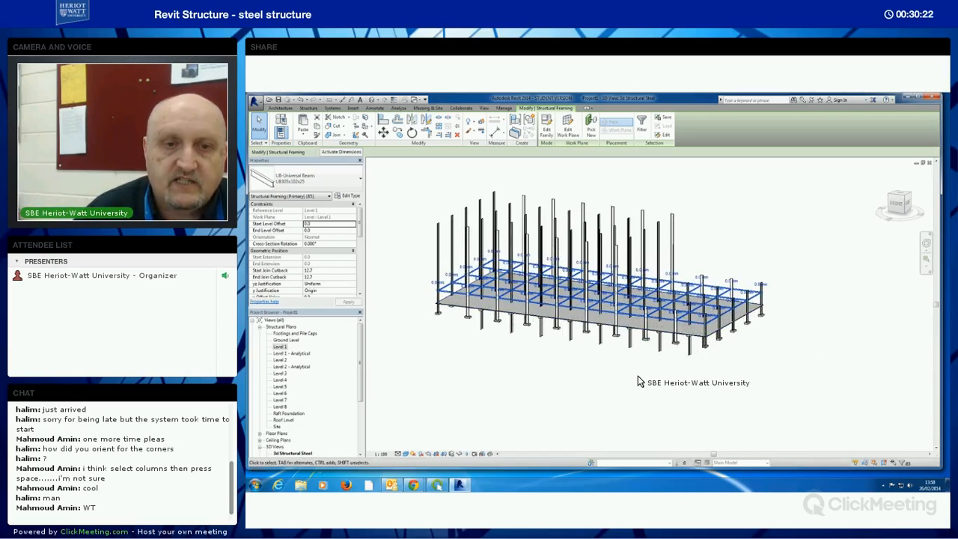
pyautogui.click(366, 376)
pyautogui.scroll(-4, 299, 389)
pyautogui.doubleClick(277, 393)
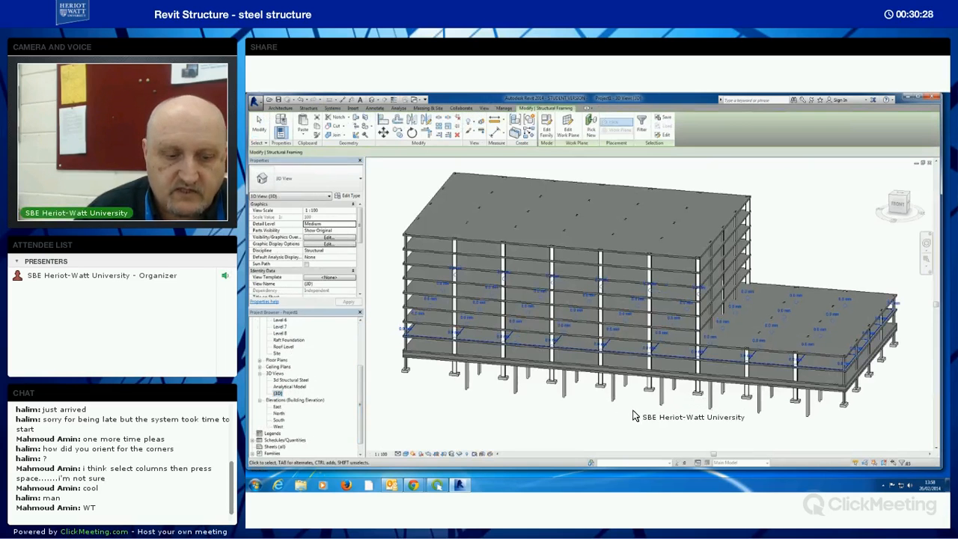
pyautogui.keyDown('shift'); pyautogui.moveTo(625, 394); pyautogui.dragTo(819, 408, button='middle'); pyautogui.keyUp('shift')
pyautogui.click(836, 416)
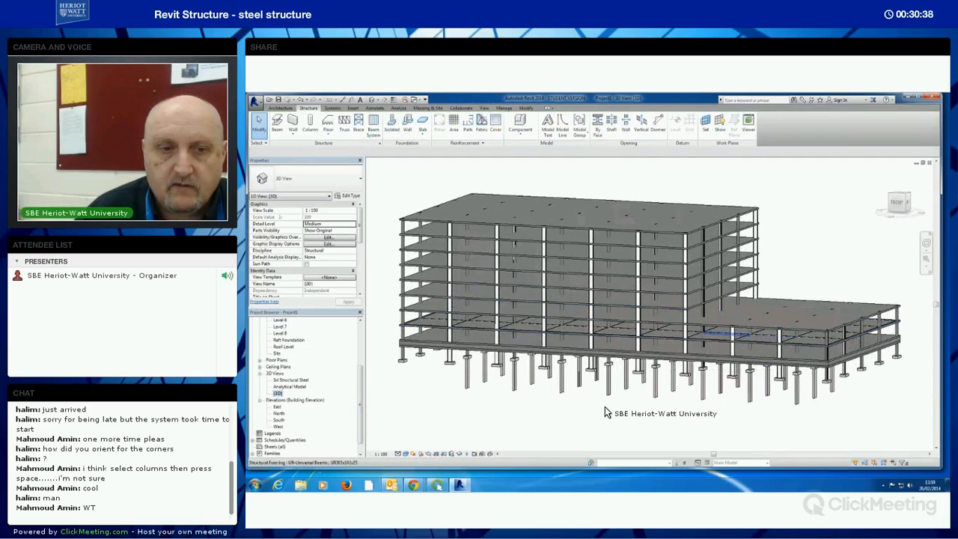
pyautogui.keyDown('shift'); pyautogui.moveTo(543, 413); pyautogui.dragTo(477, 397, button='middle'); pyautogui.keyUp('shift')
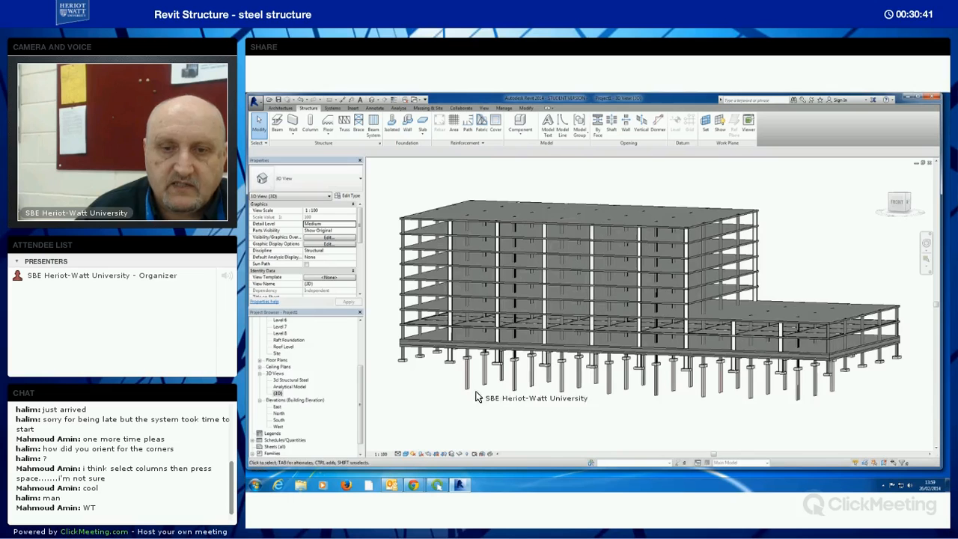
# - In the 3d Structural Steel view, select all the Level 1 universal beams and set their start and end level offsets to -300
pyautogui.doubleClick(291, 380)
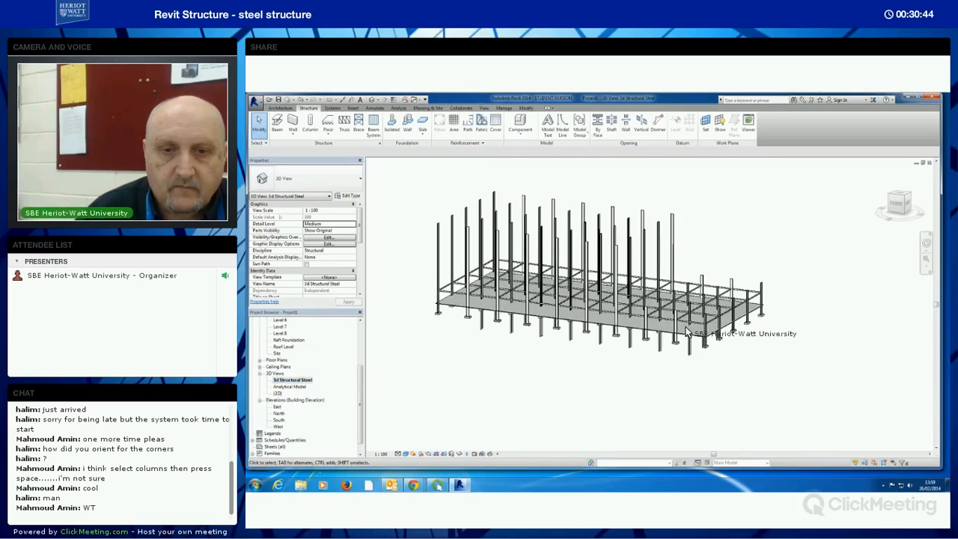
pyautogui.click(717, 288)
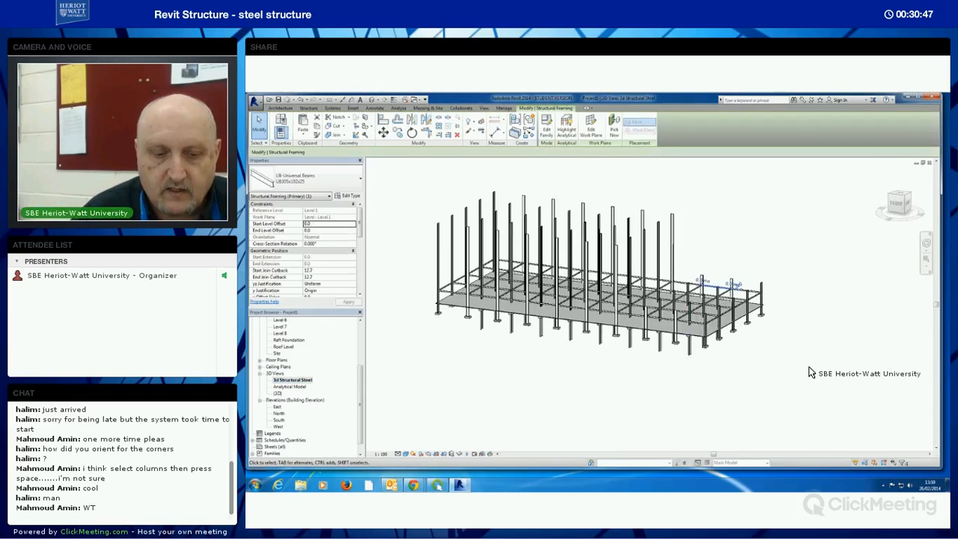
pyautogui.click(812, 372)
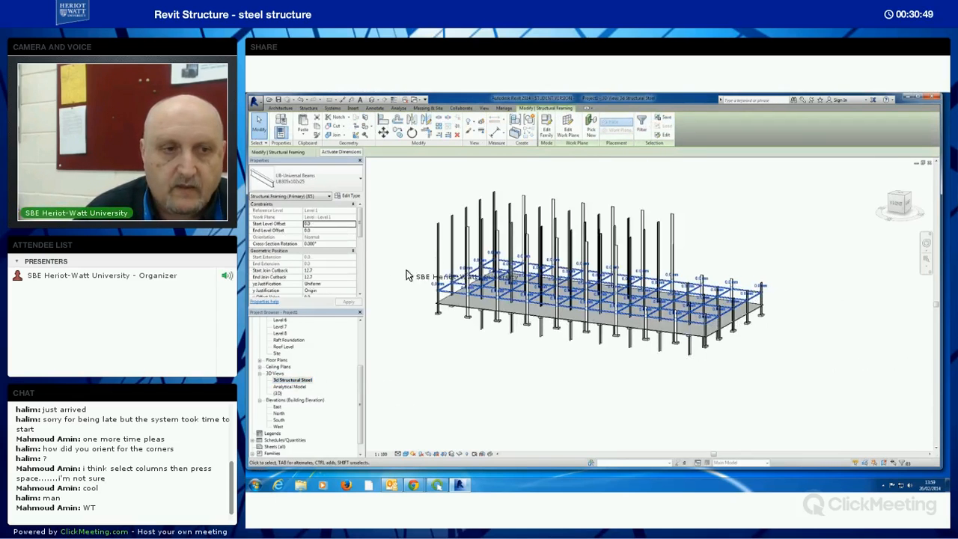
pyautogui.click(315, 224)
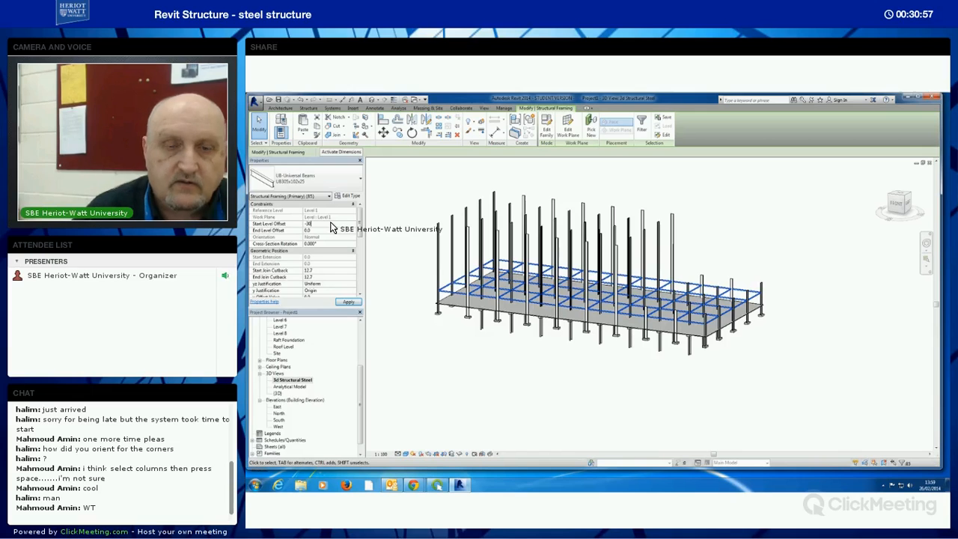
pyautogui.write('-300')
pyautogui.press('Return')
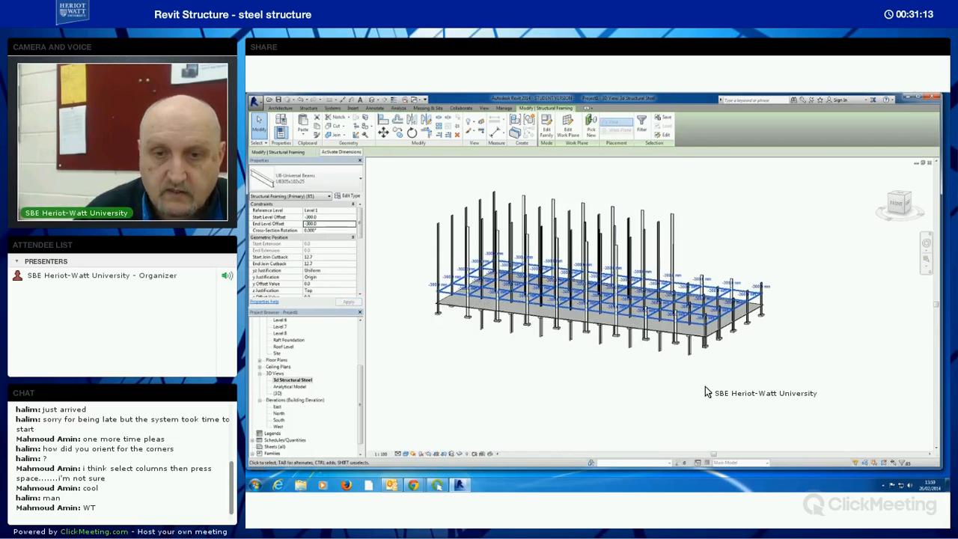
# - Examine the lowered Level 1 beams around the columns and above the slab from several angles, up close and as a whole
pyautogui.keyDown('shift'); pyautogui.moveTo(705, 387); pyautogui.dragTo(704, 386, button='middle'); pyautogui.keyUp('shift')
pyautogui.scroll(3, 661, 378)
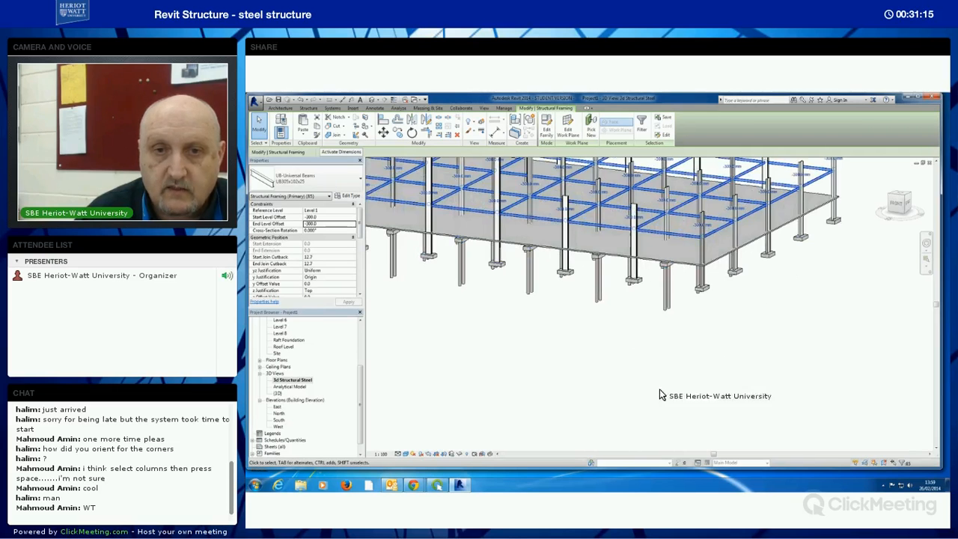
pyautogui.scroll(-1, 654, 374)
pyautogui.moveTo(657, 376); pyautogui.dragTo(660, 380, button='middle')
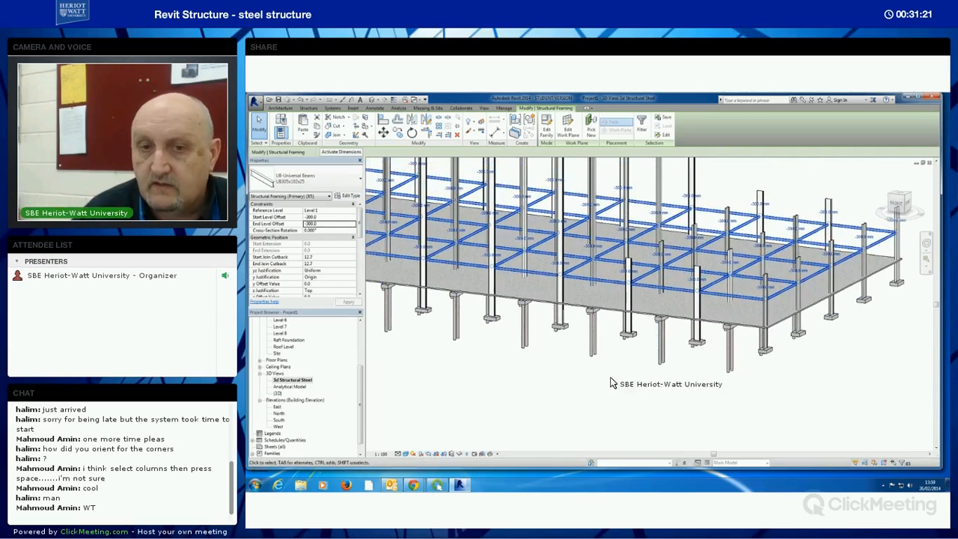
pyautogui.keyDown('shift'); pyautogui.moveTo(568, 378); pyautogui.dragTo(613, 398, button='middle'); pyautogui.keyUp('shift')
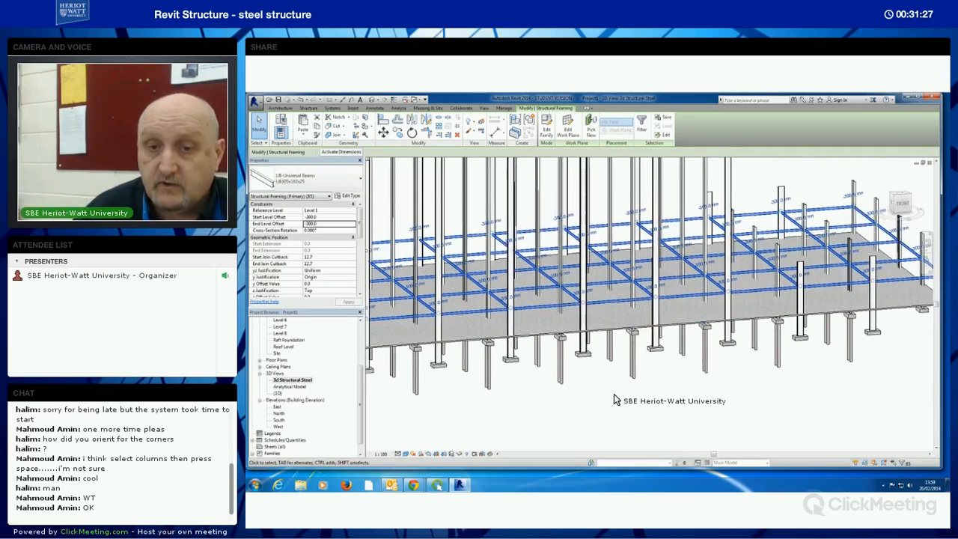
pyautogui.keyDown('shift'); pyautogui.moveTo(664, 416); pyautogui.dragTo(653, 411, button='middle'); pyautogui.keyUp('shift')
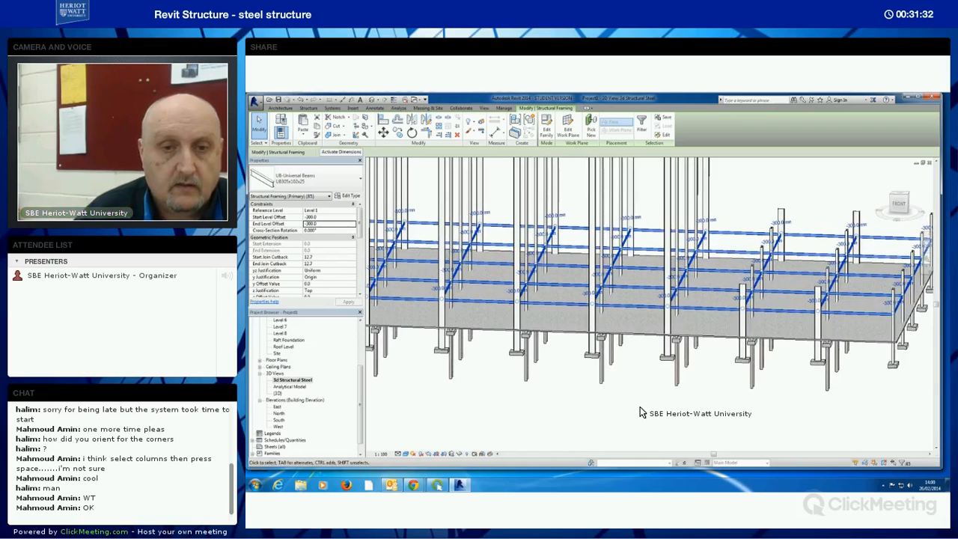
pyautogui.scroll(-4, 640, 408)
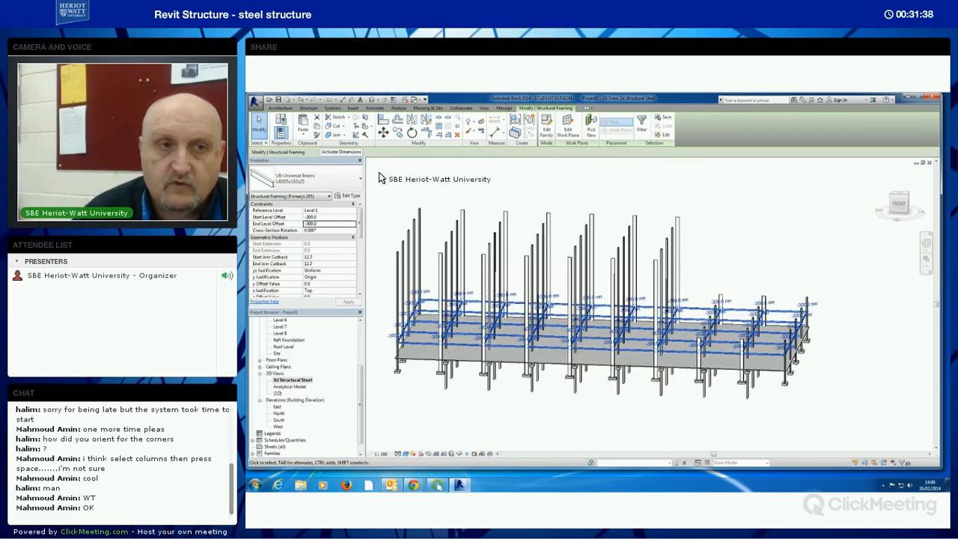
# - Copy the selected Level 1 beams and paste them aligned to Ground Level
pyautogui.click(303, 138)
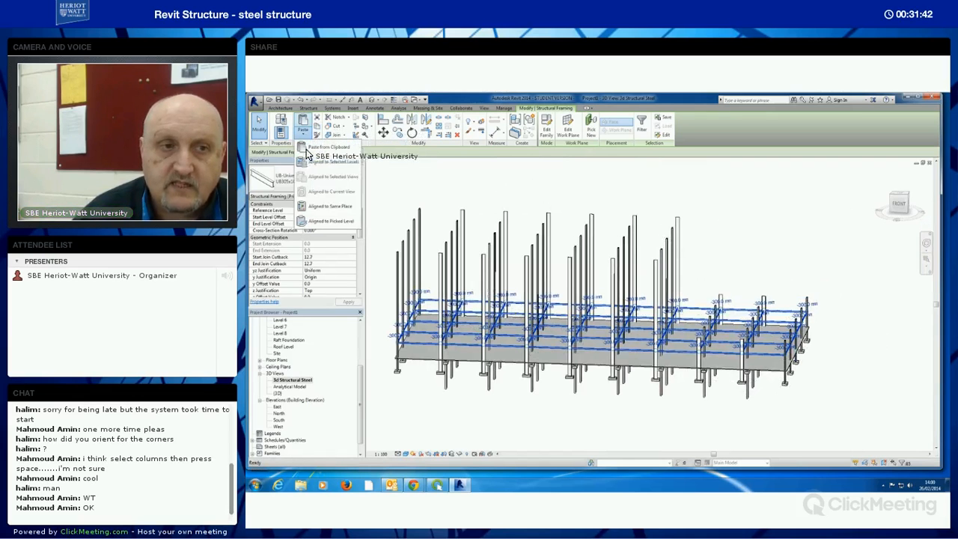
pyautogui.click(311, 164)
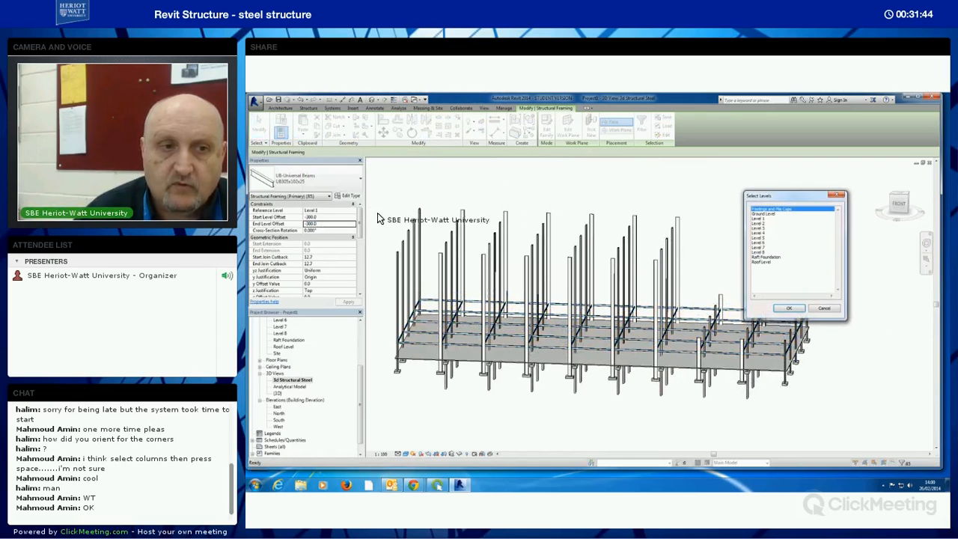
pyautogui.click(765, 214)
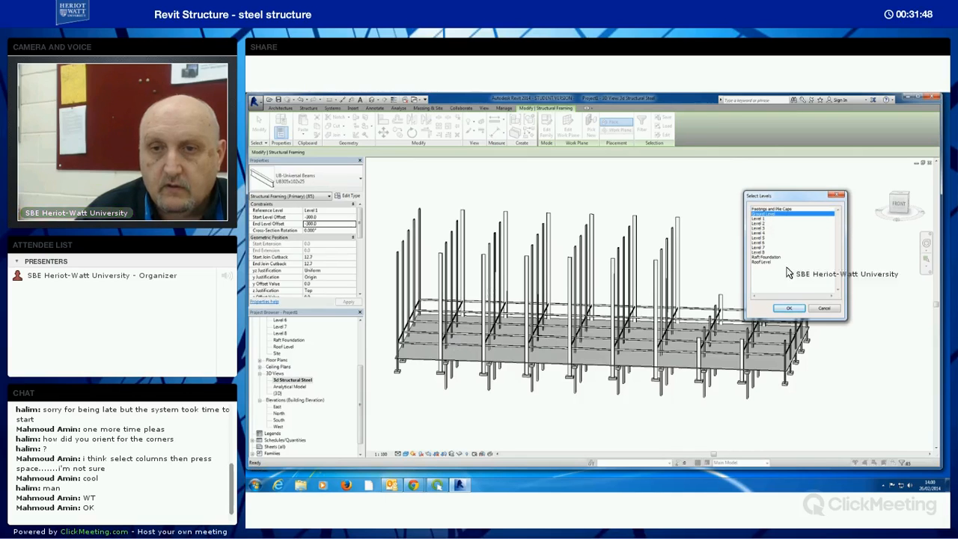
pyautogui.click(792, 310)
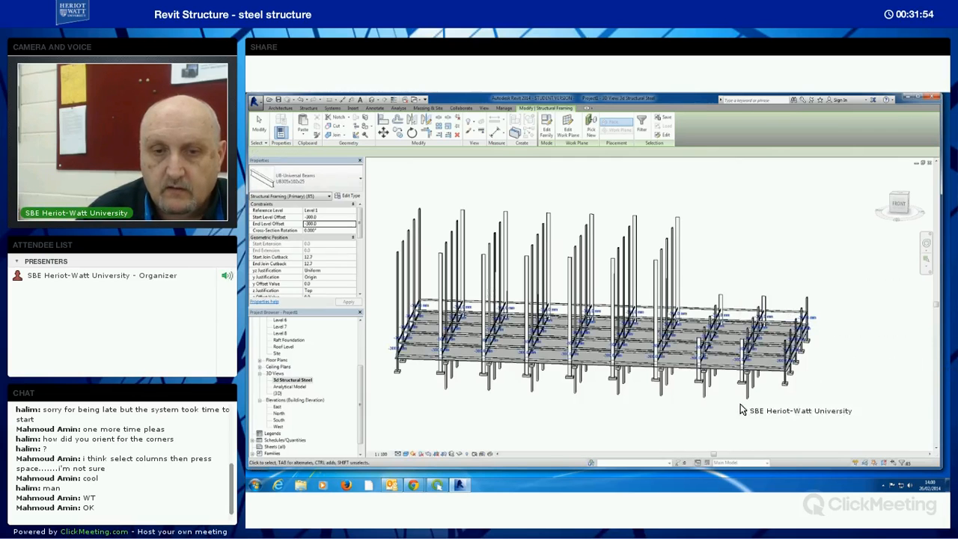
# - Paste the copied beam grid aligned to Level 2
pyautogui.keyDown('shift'); pyautogui.moveTo(713, 398); pyautogui.dragTo(835, 409, button='middle'); pyautogui.keyUp('shift')
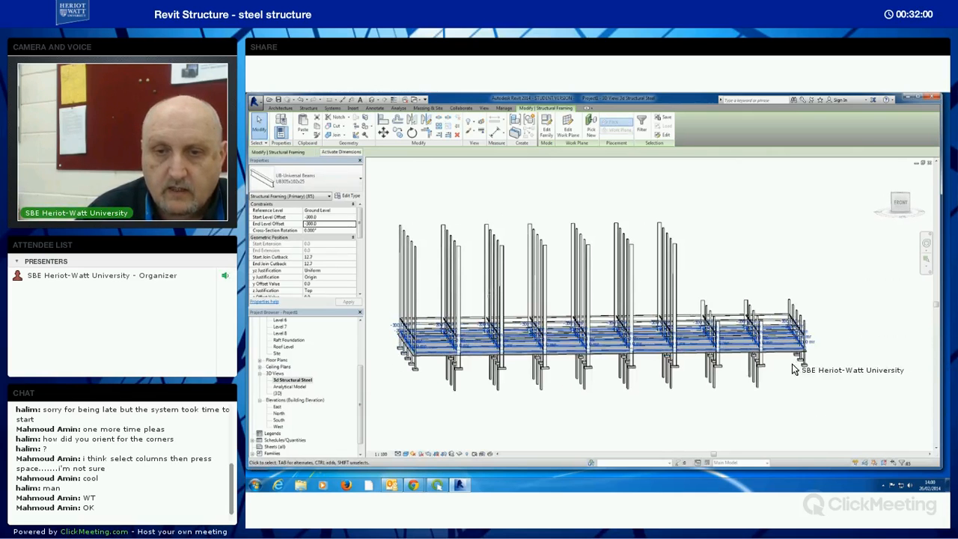
pyautogui.click(303, 132)
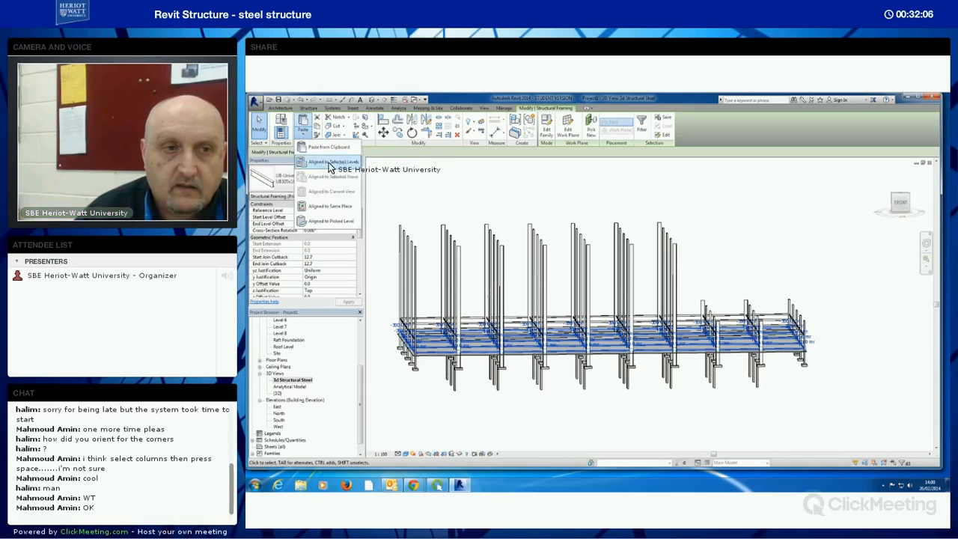
pyautogui.click(321, 160)
pyautogui.click(757, 223)
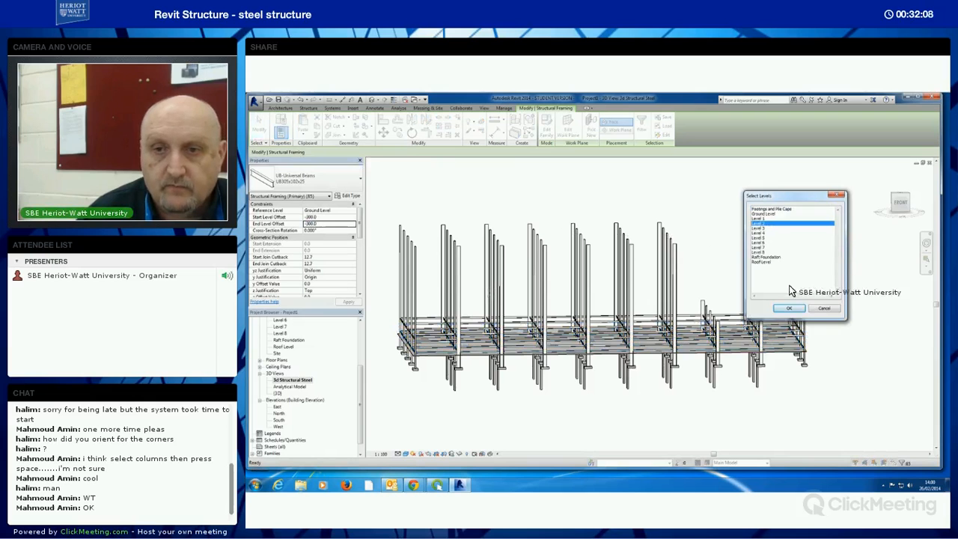
pyautogui.click(789, 308)
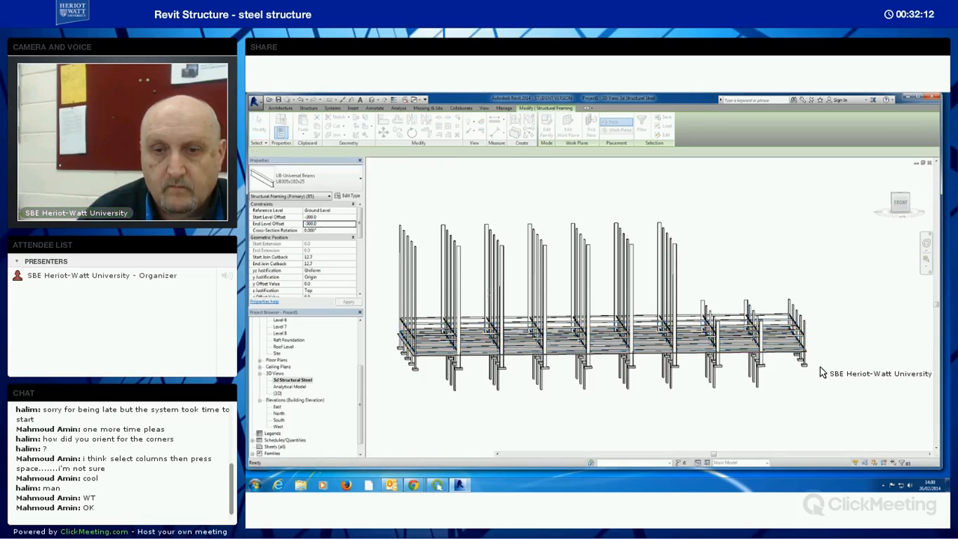
# - Paste the same beam grid aligned to Level 4
pyautogui.keyDown('shift'); pyautogui.moveTo(808, 393); pyautogui.dragTo(795, 410, button='middle'); pyautogui.keyUp('shift')
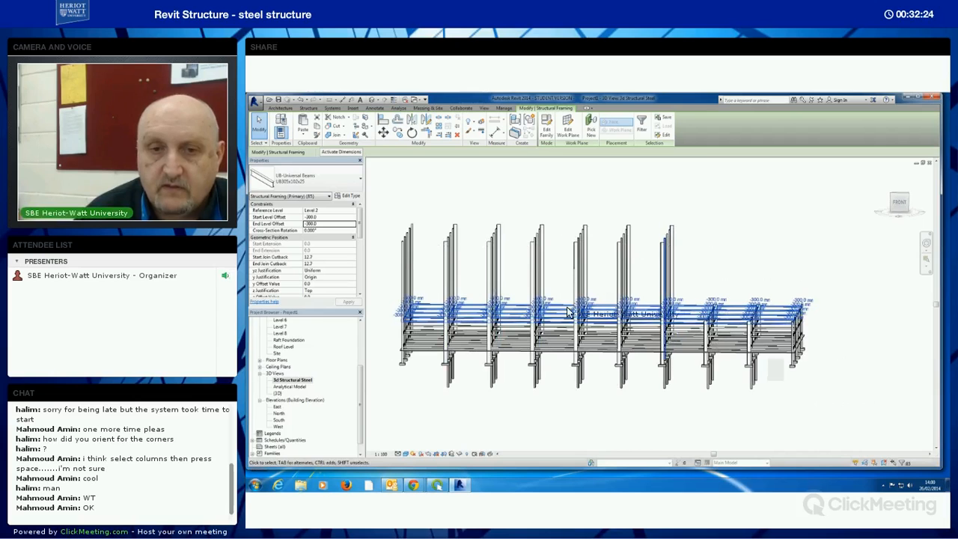
pyautogui.click(314, 163)
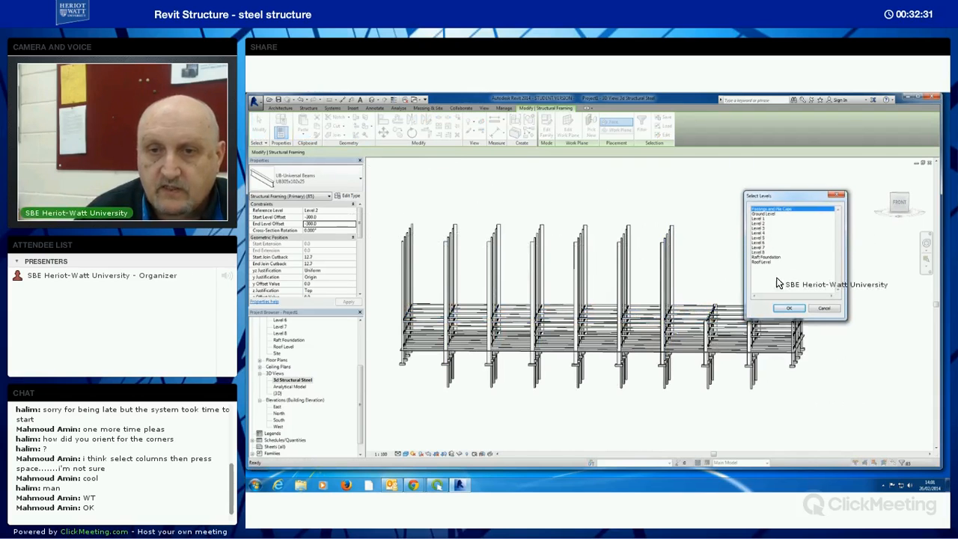
pyautogui.click(788, 308)
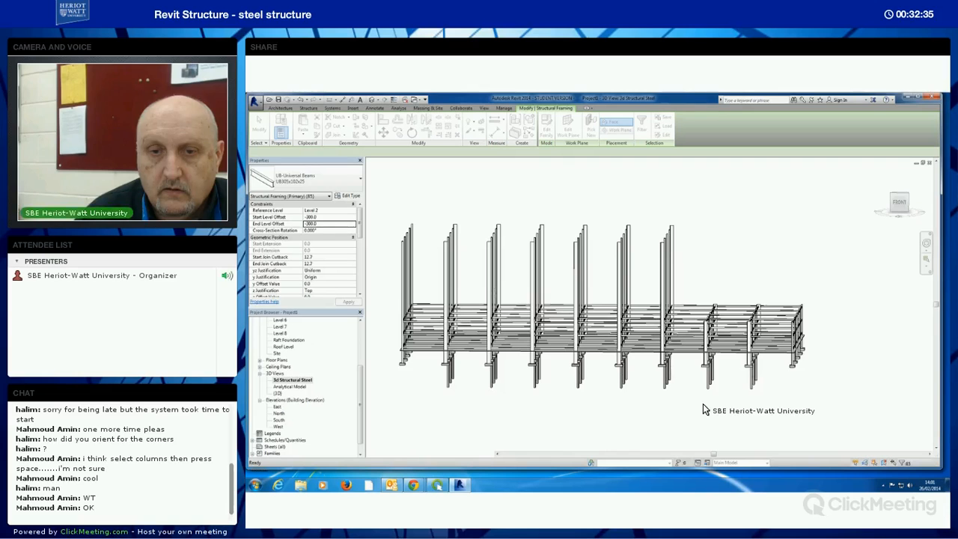
# - Delete the Level 4 beams that extend over the low-rise wing beyond the last row of tall columns
pyautogui.keyDown('shift'); pyautogui.moveTo(689, 401); pyautogui.dragTo(791, 405, button='middle'); pyautogui.keyUp('shift')
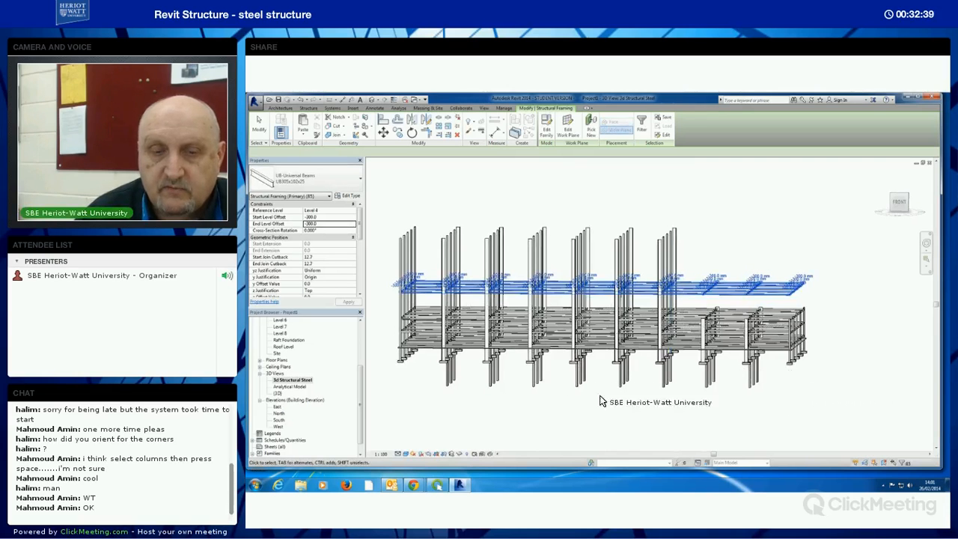
pyautogui.keyDown('shift'); pyautogui.moveTo(668, 411); pyautogui.dragTo(804, 396, button='middle'); pyautogui.keyUp('shift')
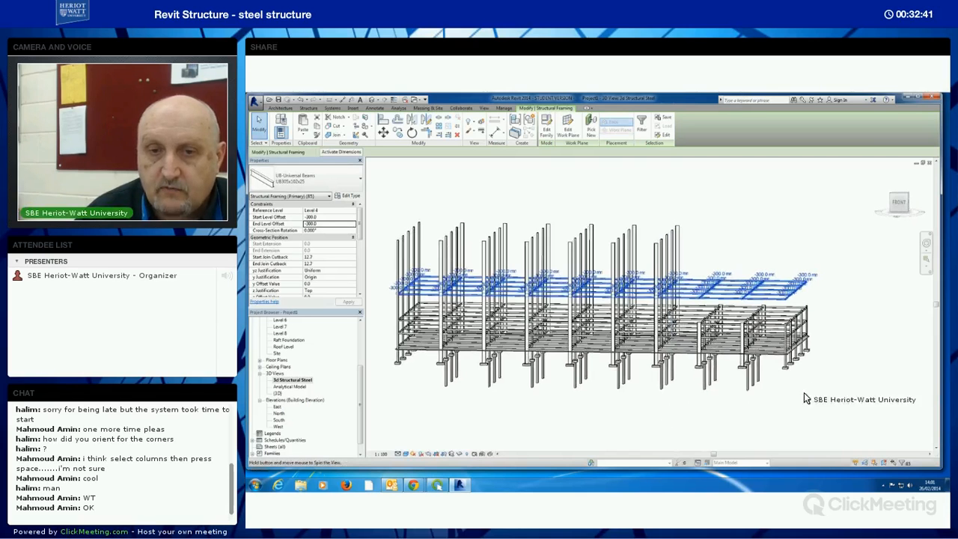
pyautogui.click(823, 391)
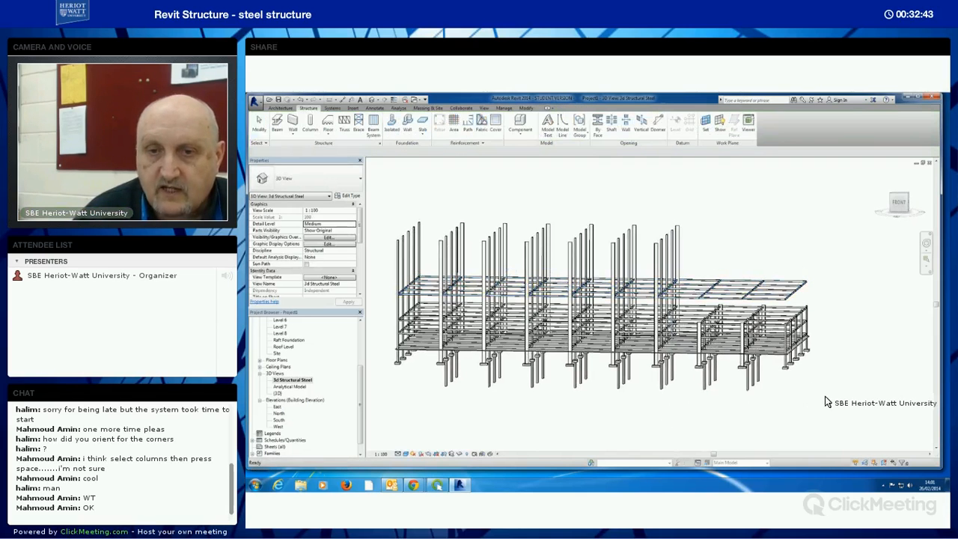
pyautogui.keyDown('shift'); pyautogui.moveTo(838, 398); pyautogui.dragTo(839, 363, button='middle'); pyautogui.keyUp('shift')
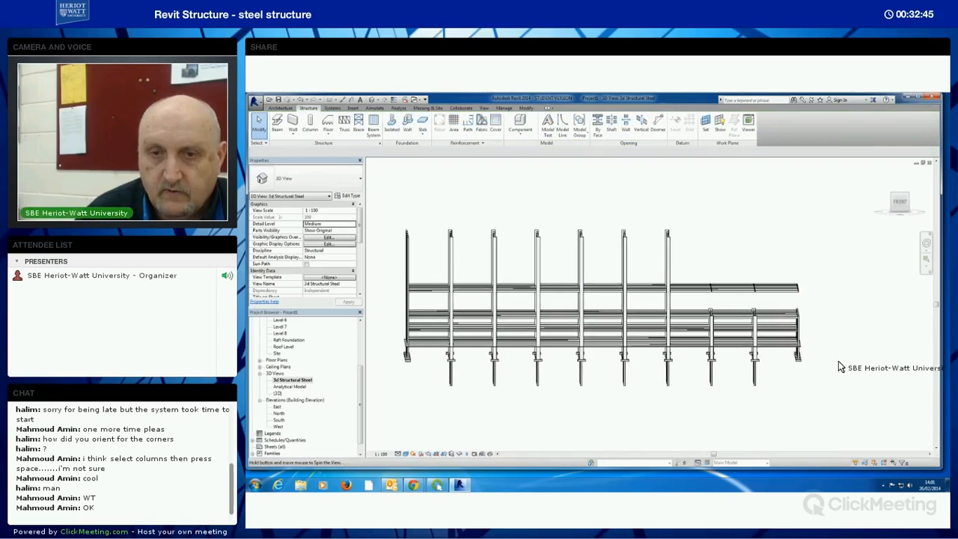
pyautogui.click(696, 297)
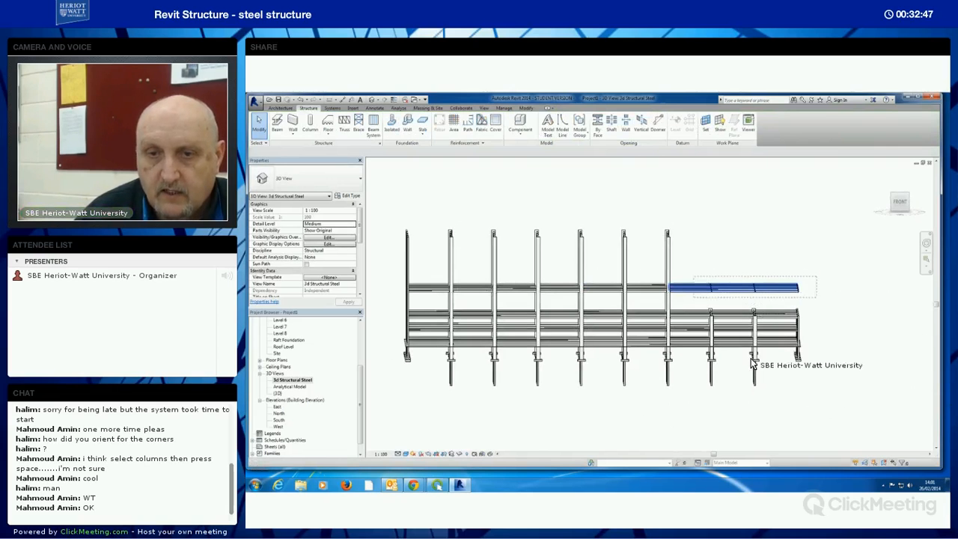
pyautogui.click(799, 411)
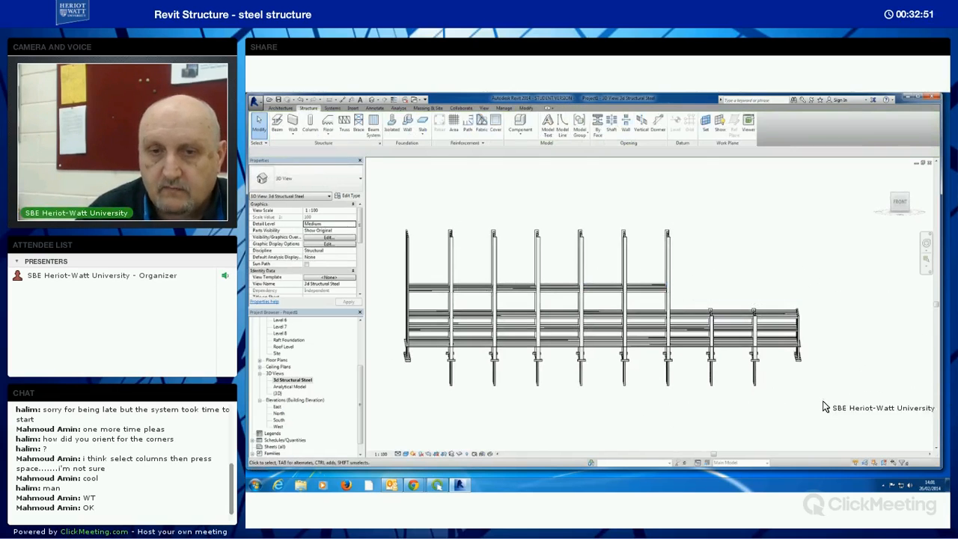
# - Select the remaining Level 4 framing between the tall columns and filter Structural Columns out, keeping only Structural Framing (Primary)
pyautogui.keyDown('shift'); pyautogui.moveTo(804, 405); pyautogui.dragTo(687, 313, button='middle'); pyautogui.keyUp('shift')
pyautogui.moveTo(658, 284); pyautogui.dragTo(400, 309)
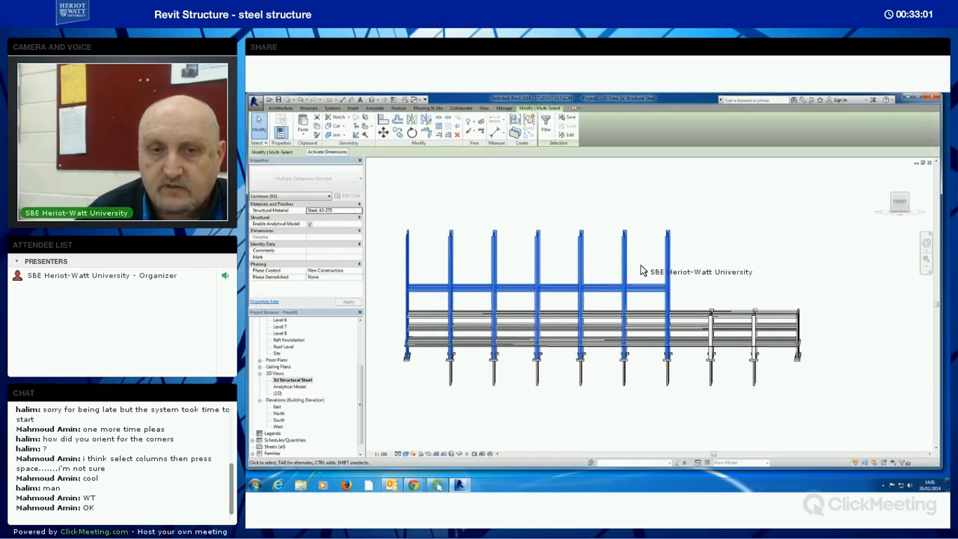
pyautogui.click(547, 133)
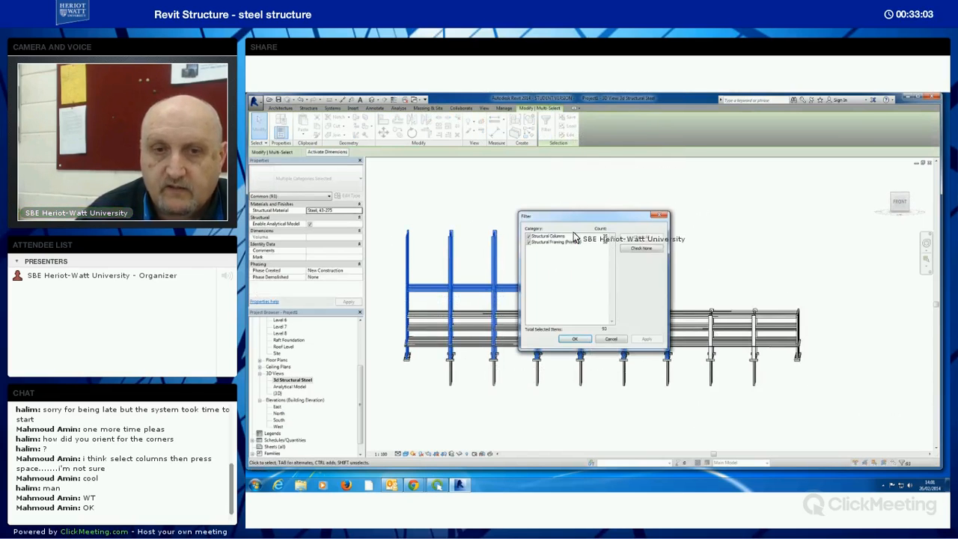
pyautogui.click(528, 236)
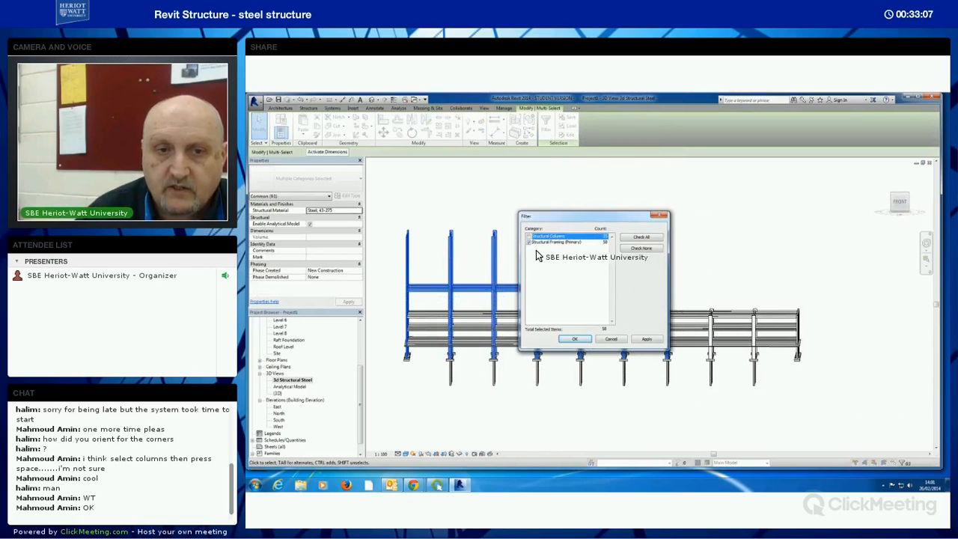
pyautogui.click(574, 338)
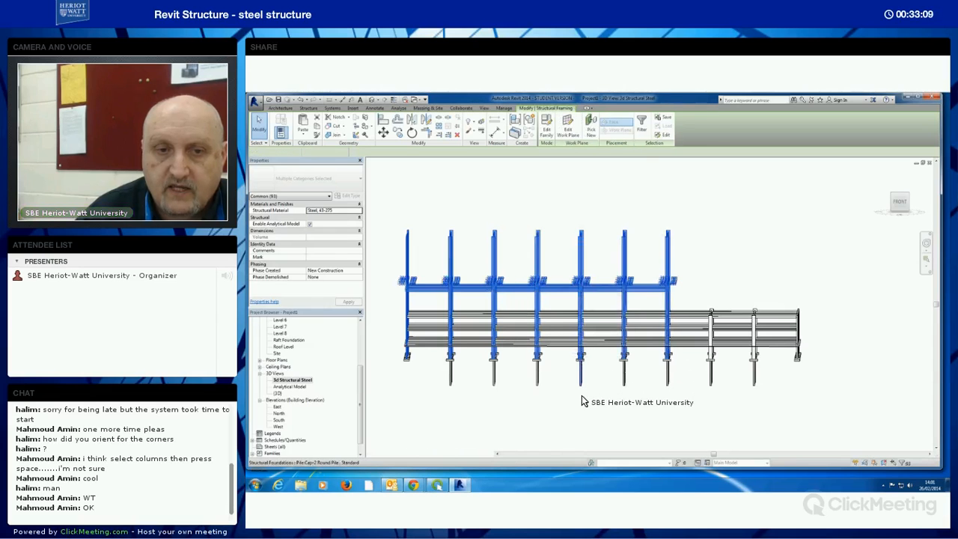
# - Paste the beam grid between the tall columns aligned to Levels 3, 5, 6, 7 and 8
pyautogui.keyDown('shift'); pyautogui.moveTo(596, 423); pyautogui.dragTo(603, 421, button='middle'); pyautogui.keyUp('shift')
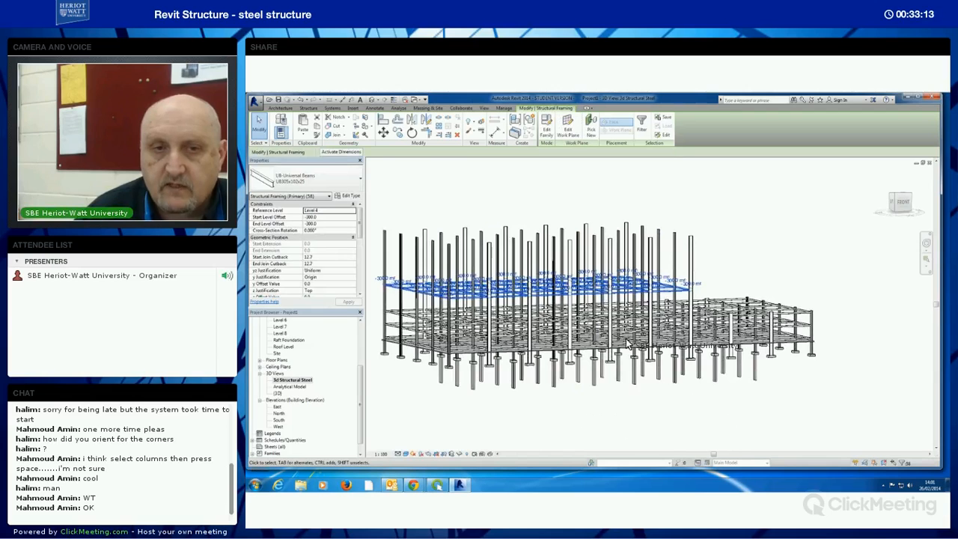
pyautogui.click(304, 136)
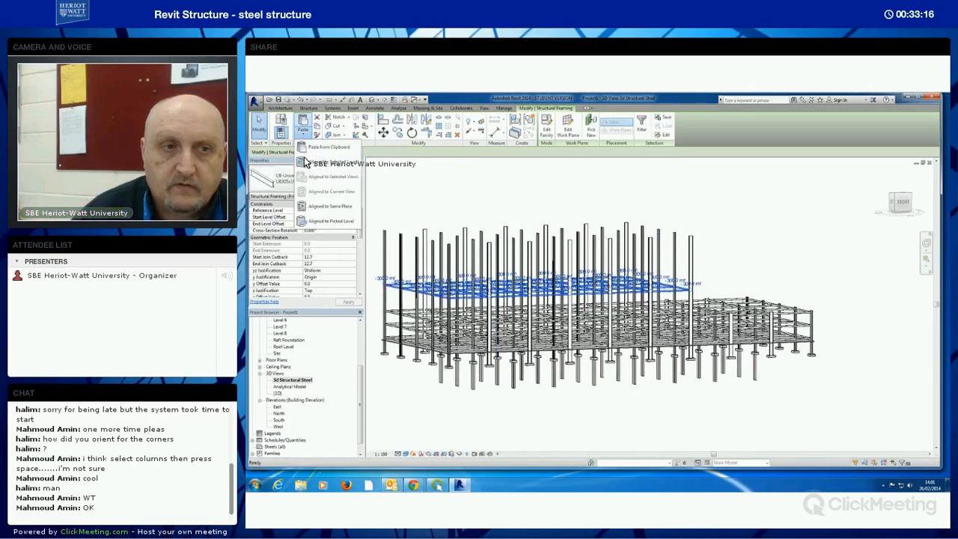
pyautogui.click(314, 163)
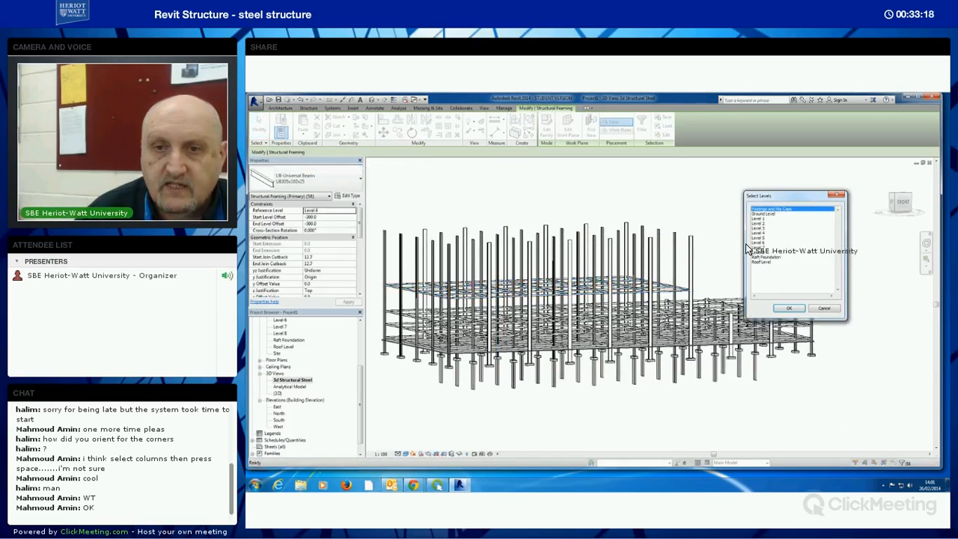
pyautogui.click(760, 228)
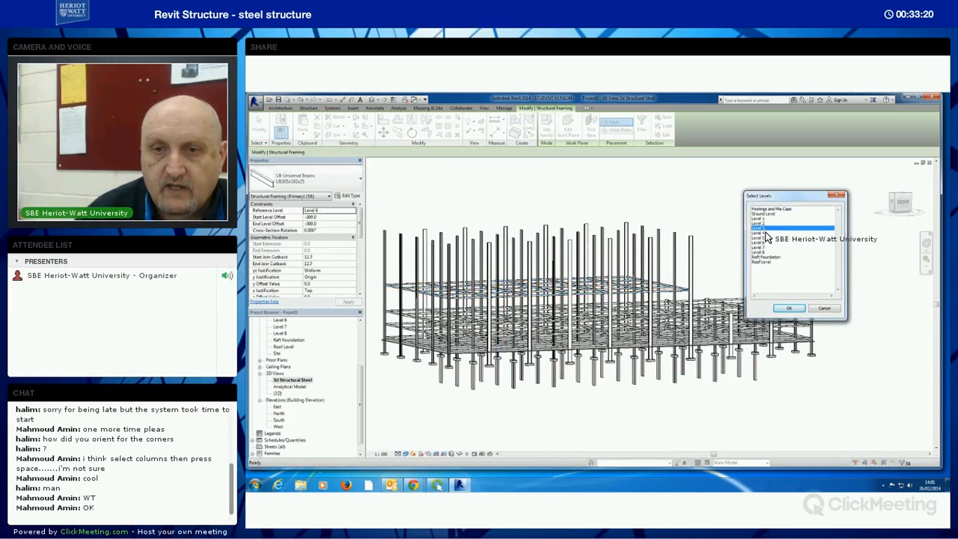
pyautogui.keyDown('ctrl'); pyautogui.click(764, 238); pyautogui.keyUp('ctrl')
pyautogui.keyDown('ctrl'); pyautogui.click(765, 242); pyautogui.keyUp('ctrl')
pyautogui.keyDown('ctrl'); pyautogui.click(765, 247); pyautogui.keyUp('ctrl')
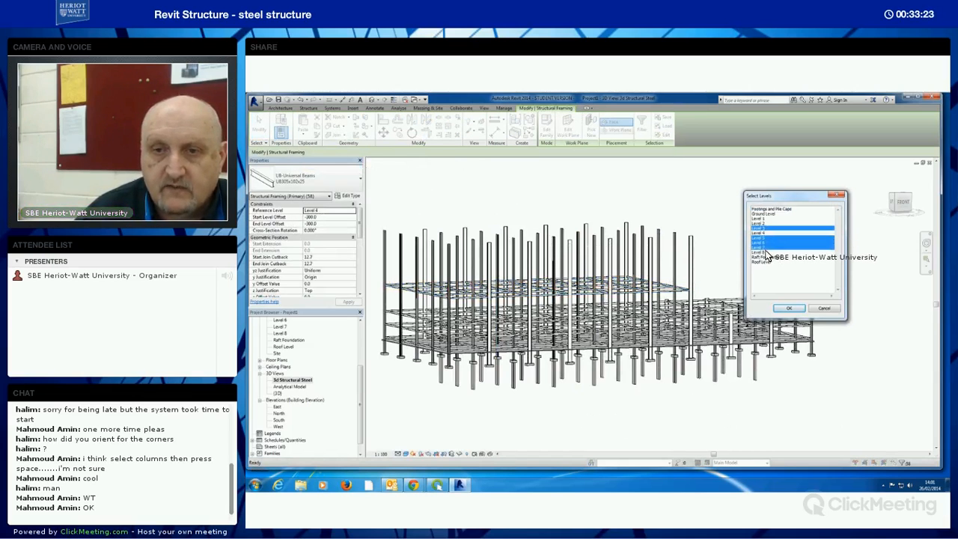
pyautogui.click(789, 307)
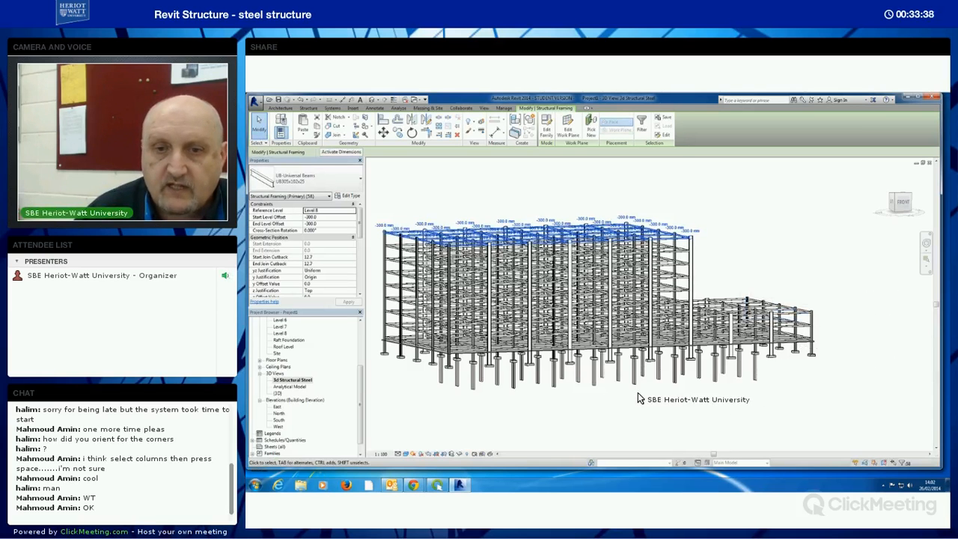
# - Examine the completed steel framing in the 3d Structural Steel view and the whole building with floors and foundations in the {3D} view
pyautogui.moveTo(641, 395); pyautogui.dragTo(666, 400, button='middle')
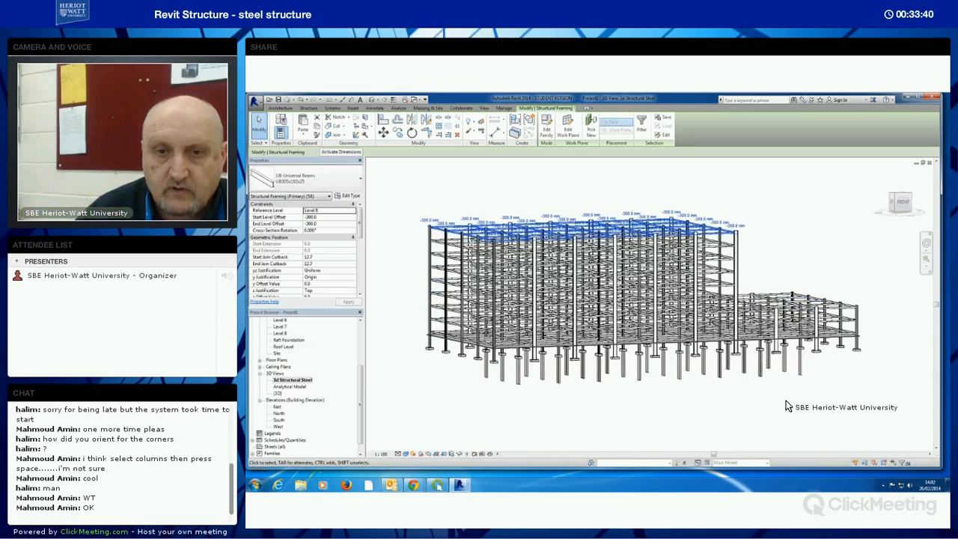
pyautogui.keyDown('shift'); pyautogui.moveTo(746, 410); pyautogui.dragTo(746, 411, button='middle'); pyautogui.keyUp('shift')
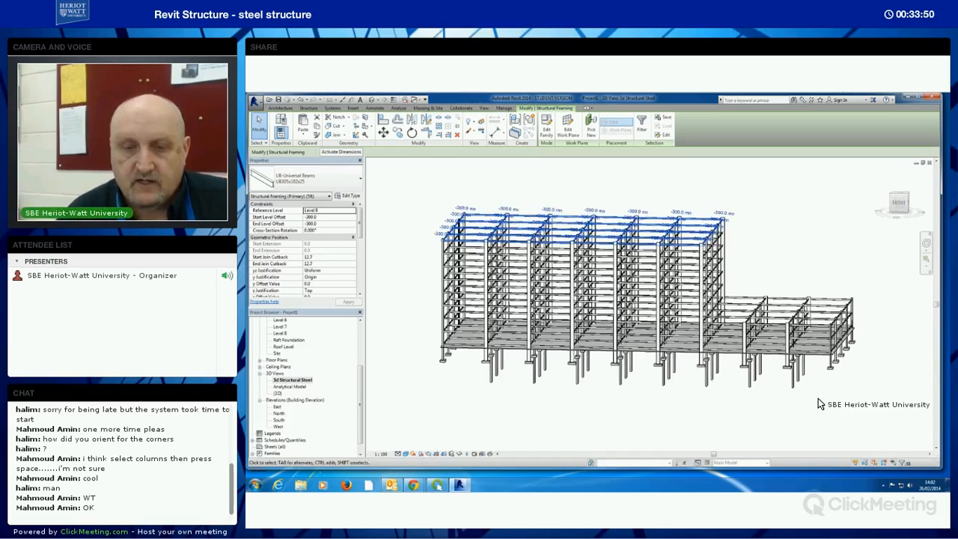
pyautogui.moveTo(808, 399)
pyautogui.keyDown('shift'); pyautogui.mouseDown(button='middle')
pyautogui.moveTo(782, 410)
pyautogui.moveTo(799, 410)
pyautogui.mouseUp(button='middle'); pyautogui.keyUp('shift')
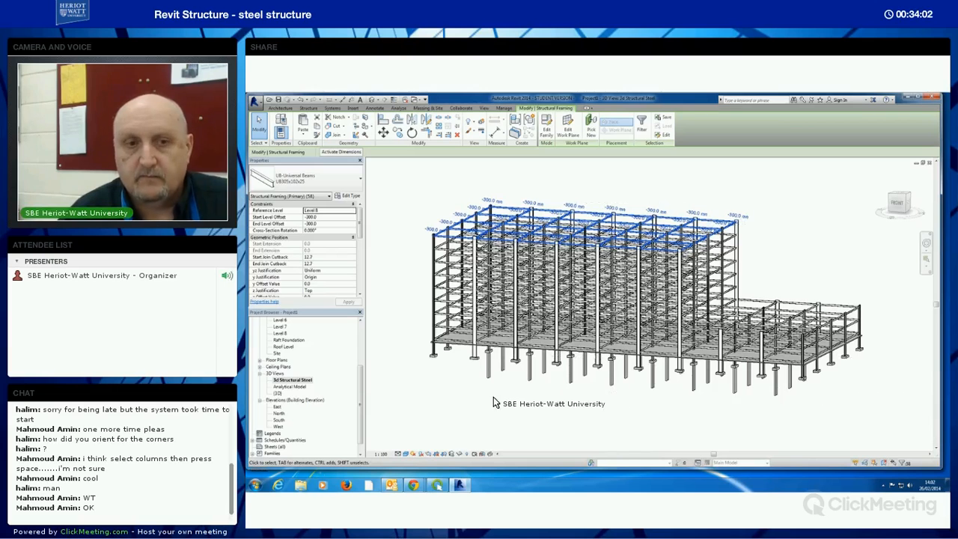
pyautogui.click(637, 422)
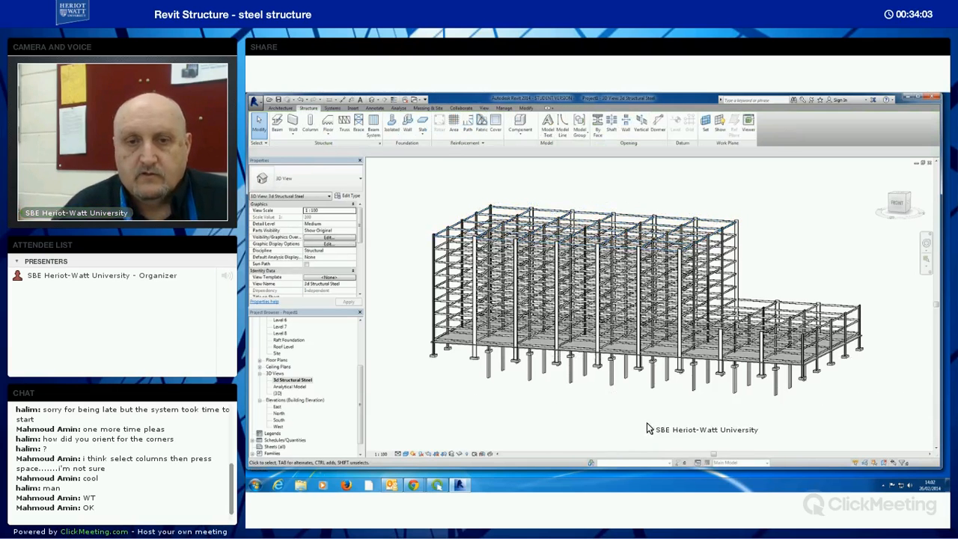
pyautogui.keyDown('shift'); pyautogui.moveTo(673, 410); pyautogui.dragTo(691, 419, button='middle'); pyautogui.keyUp('shift')
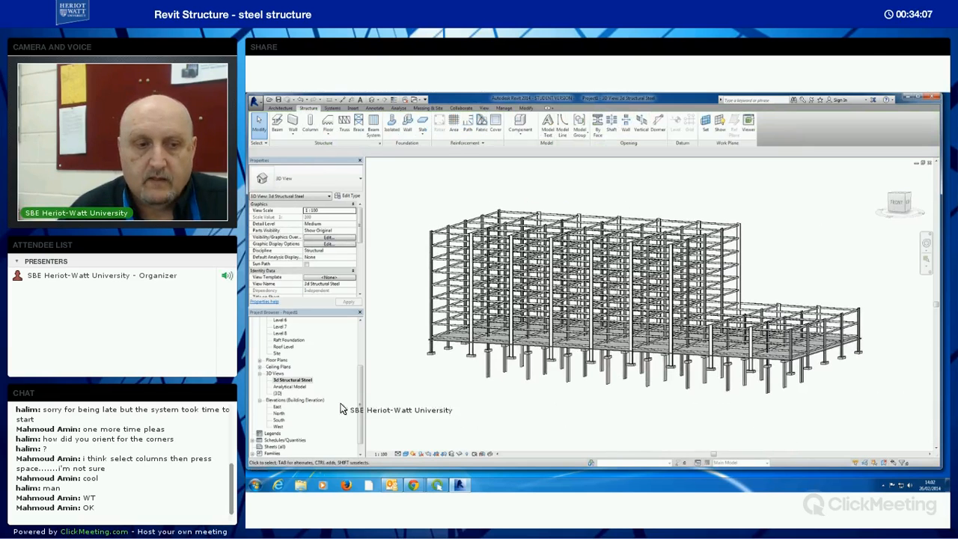
pyautogui.doubleClick(278, 393)
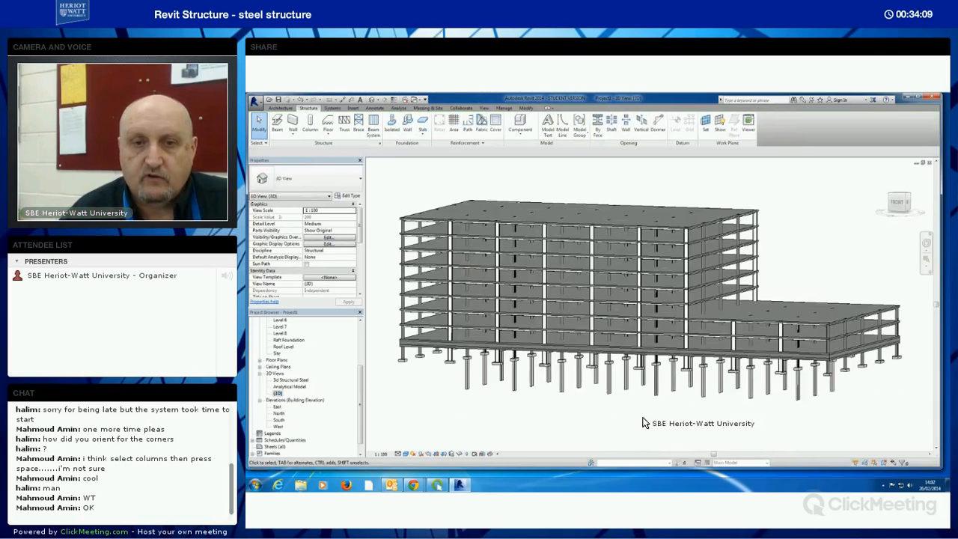
pyautogui.keyDown('shift'); pyautogui.moveTo(651, 415); pyautogui.dragTo(643, 392, button='middle'); pyautogui.keyUp('shift')
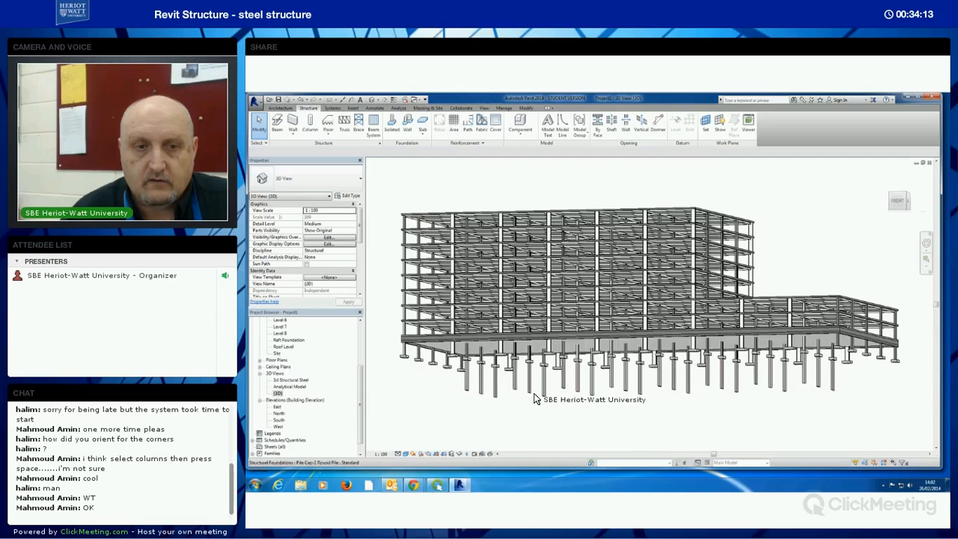
pyautogui.keyDown('shift'); pyautogui.moveTo(539, 412); pyautogui.dragTo(661, 408, button='middle'); pyautogui.keyUp('shift')
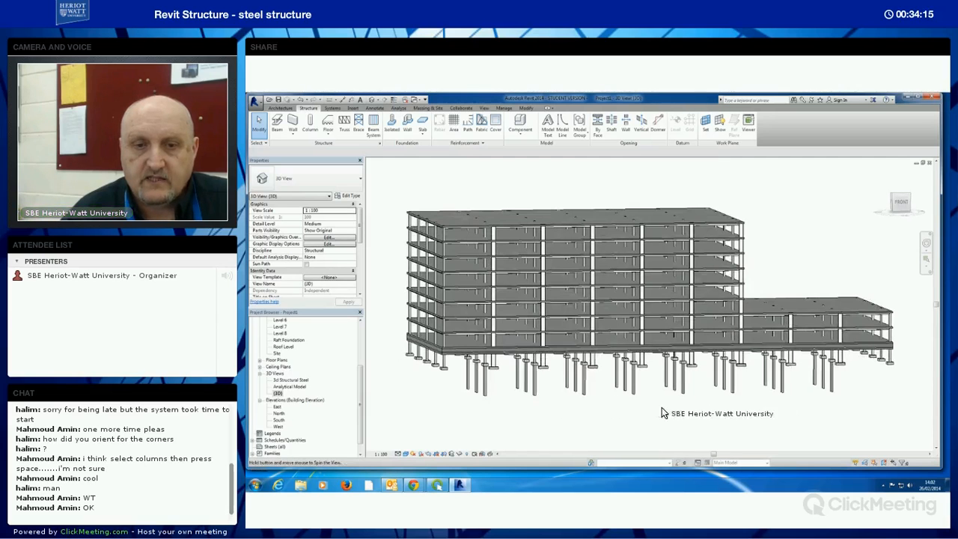
pyautogui.keyDown('shift'); pyautogui.moveTo(870, 383); pyautogui.dragTo(755, 354, button='middle'); pyautogui.keyUp('shift')
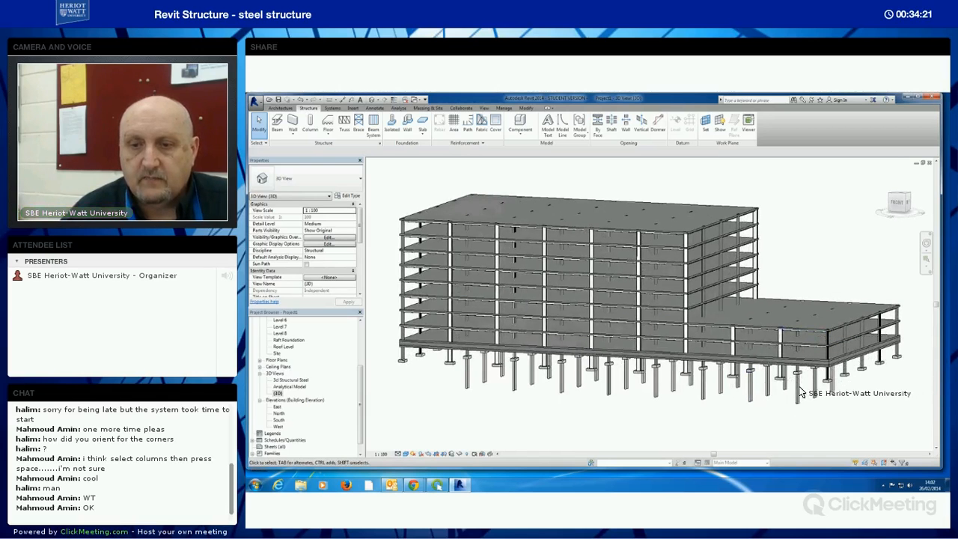
pyautogui.keyDown('shift'); pyautogui.moveTo(776, 402); pyautogui.dragTo(744, 318, button='middle'); pyautogui.keyUp('shift')
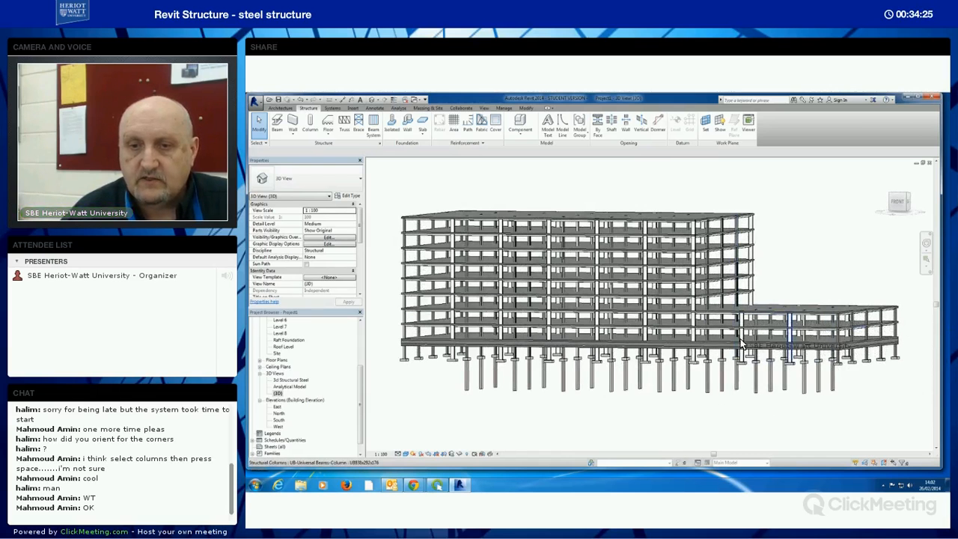
# - Change the two rows of piled foundations under the low-rise wing to the Footing-Rectangular type 1800 x 1200 x 450mm
pyautogui.keyDown('shift'); pyautogui.moveTo(820, 417); pyautogui.dragTo(844, 386, button='middle'); pyautogui.keyUp('shift')
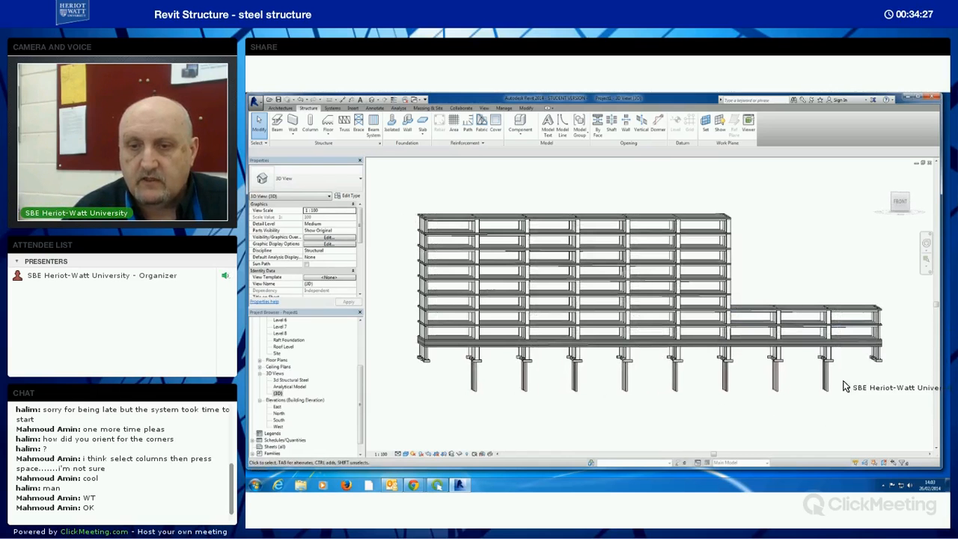
pyautogui.keyDown('shift'); pyautogui.moveTo(788, 410); pyautogui.dragTo(829, 394, button='middle'); pyautogui.keyUp('shift')
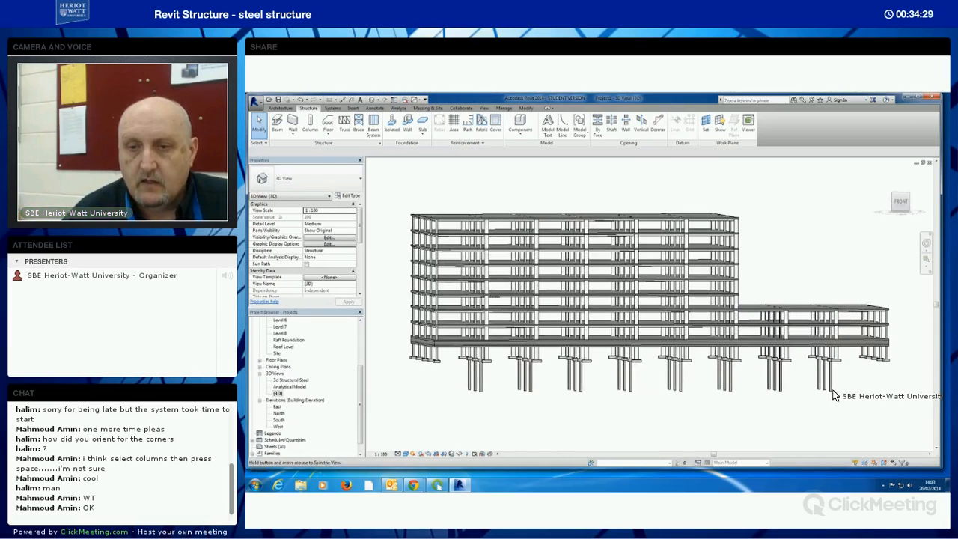
pyautogui.moveTo(839, 371); pyautogui.dragTo(778, 406)
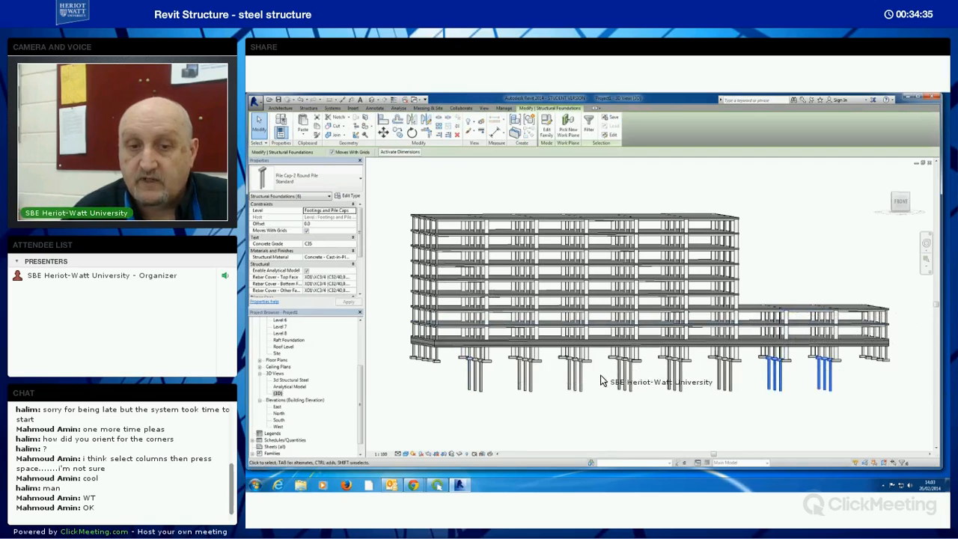
pyautogui.keyDown('shift'); pyautogui.moveTo(820, 419); pyautogui.dragTo(785, 424, button='middle'); pyautogui.keyUp('shift')
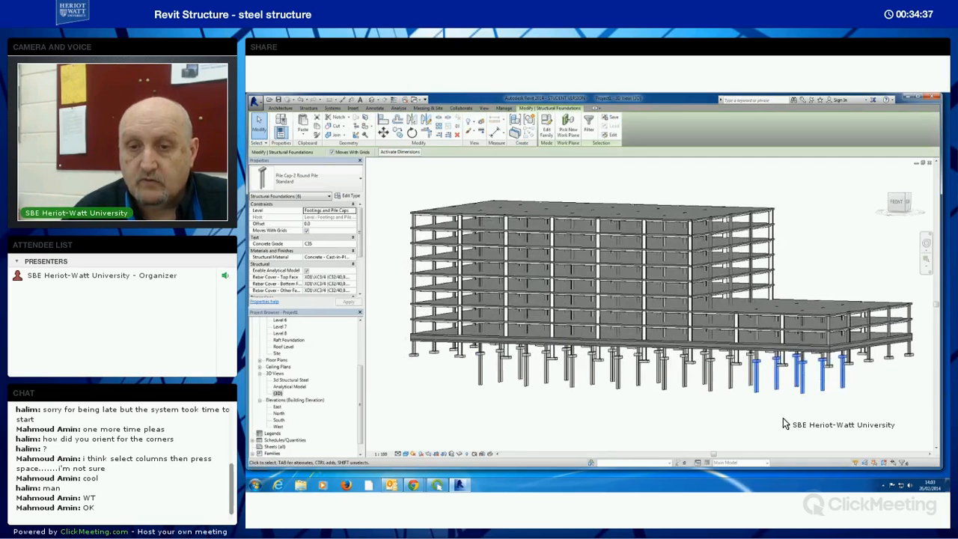
pyautogui.moveTo(840, 414)
pyautogui.keyDown('shift'); pyautogui.mouseDown(button='middle')
pyautogui.moveTo(868, 407)
pyautogui.moveTo(849, 402)
pyautogui.mouseUp(button='middle'); pyautogui.keyUp('shift')
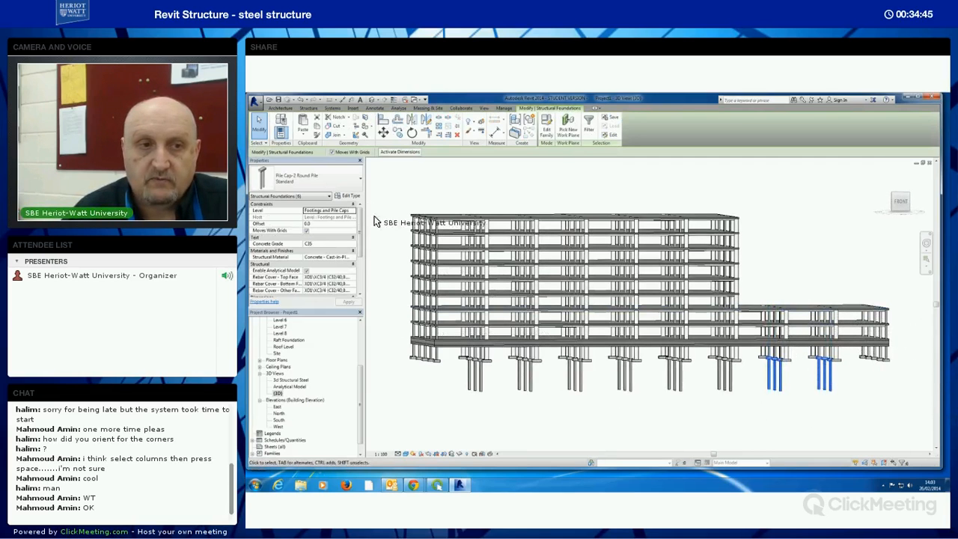
pyautogui.click(360, 179)
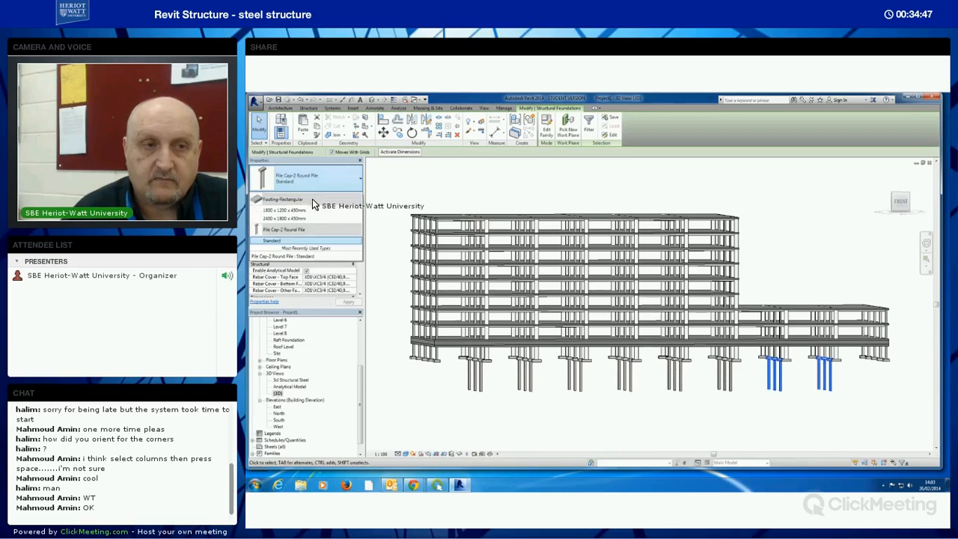
pyautogui.click(297, 209)
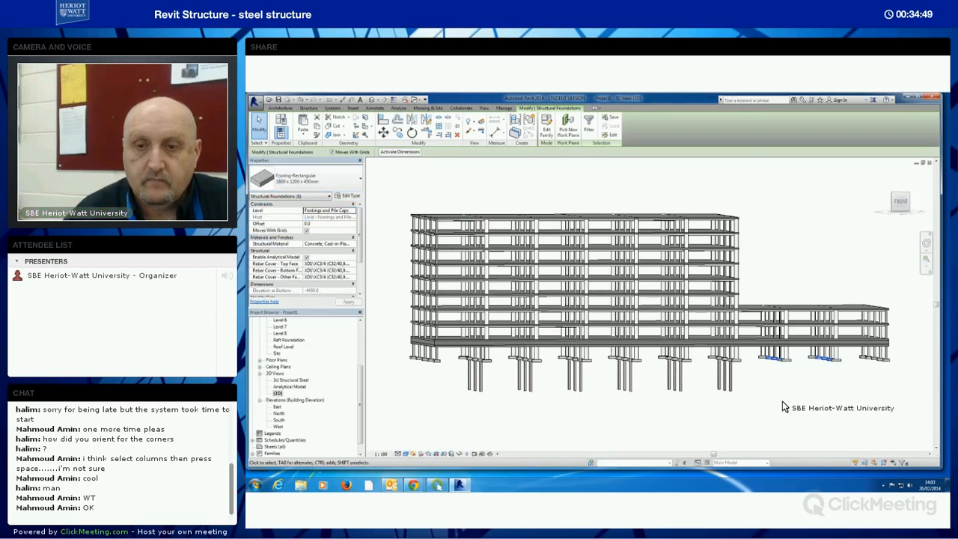
pyautogui.click(807, 401)
# - Inspect the building's floors, columns and foundations from several angles in the {3D} view
pyautogui.keyDown('shift'); pyautogui.moveTo(778, 401); pyautogui.dragTo(717, 419, button='middle'); pyautogui.keyUp('shift')
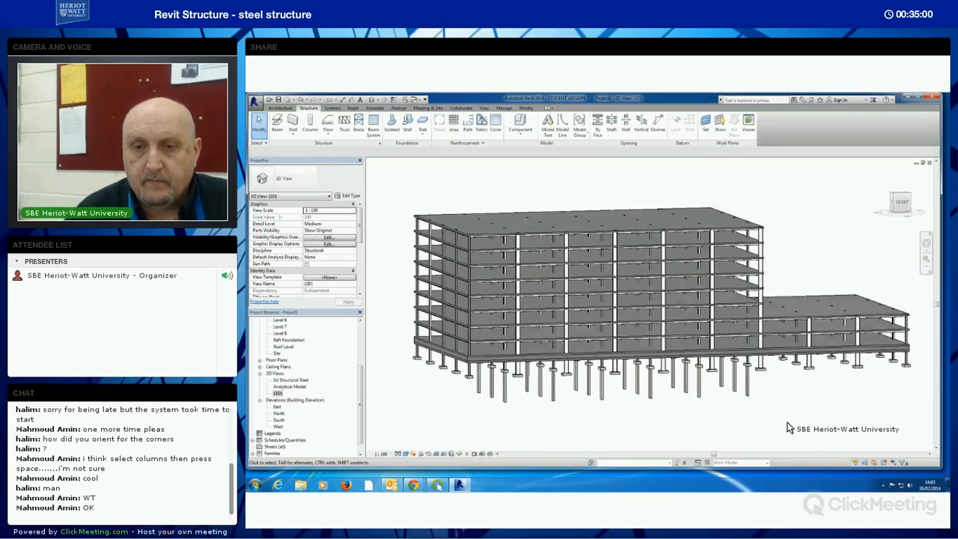
pyautogui.keyDown('shift'); pyautogui.moveTo(795, 407); pyautogui.dragTo(802, 406, button='middle'); pyautogui.keyUp('shift')
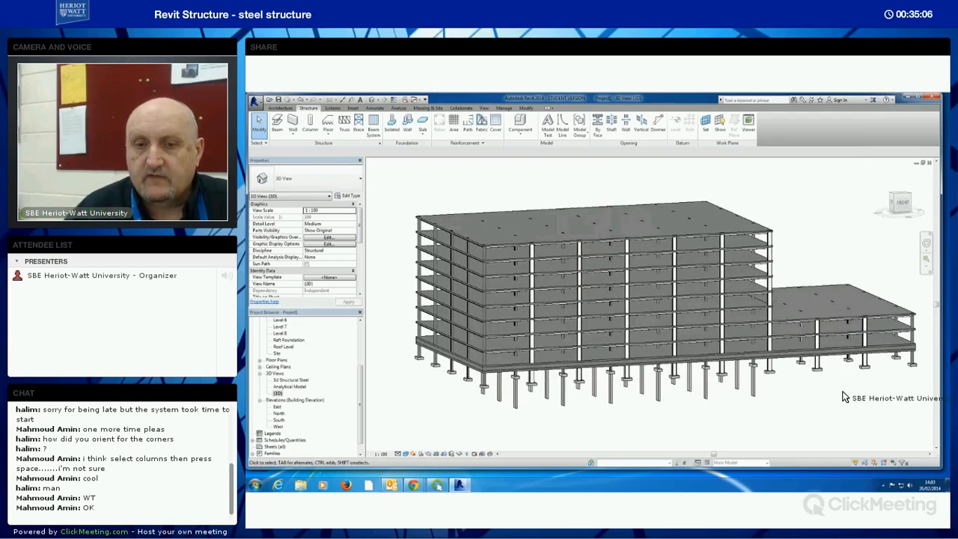
pyautogui.keyDown('shift'); pyautogui.moveTo(827, 402); pyautogui.dragTo(776, 411, button='middle'); pyautogui.keyUp('shift')
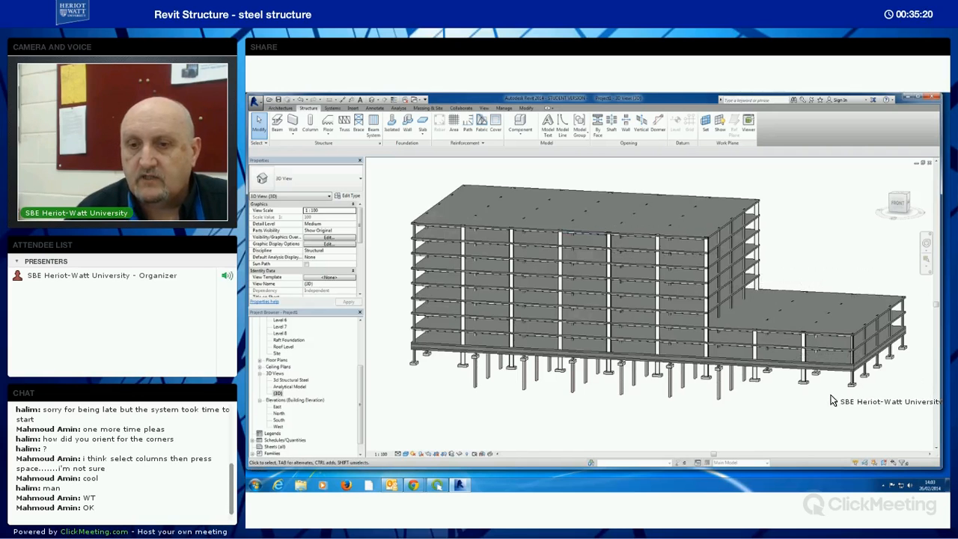
pyautogui.keyDown('shift'); pyautogui.moveTo(816, 410); pyautogui.dragTo(771, 408, button='middle'); pyautogui.keyUp('shift')
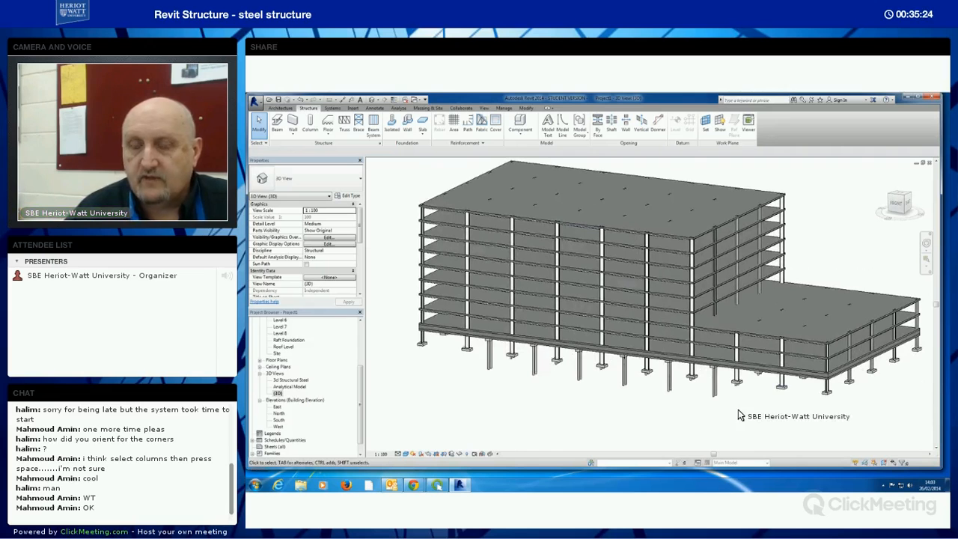
pyautogui.keyDown('shift'); pyautogui.moveTo(738, 404); pyautogui.dragTo(727, 285, button='middle'); pyautogui.keyUp('shift')
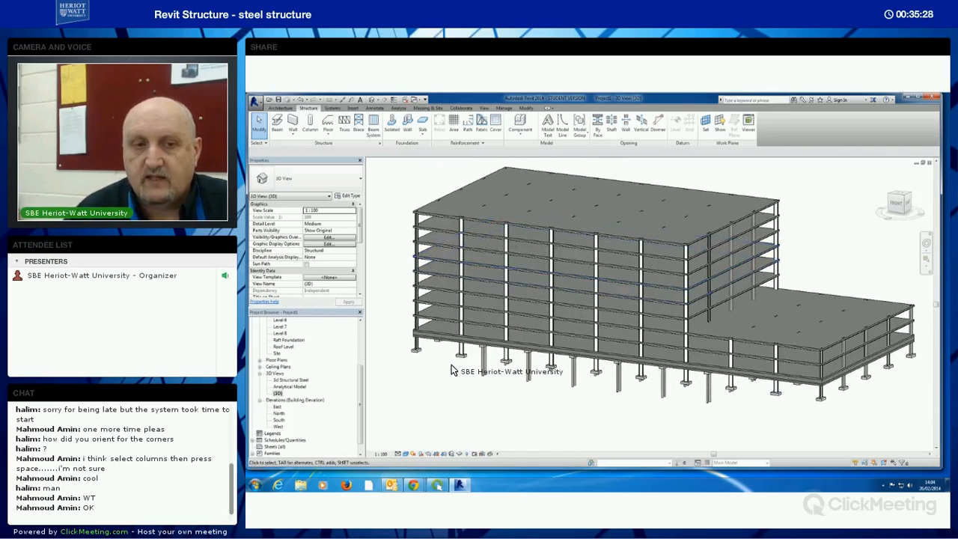
pyautogui.keyDown('shift'); pyautogui.moveTo(483, 383); pyautogui.dragTo(517, 373, button='middle'); pyautogui.keyUp('shift')
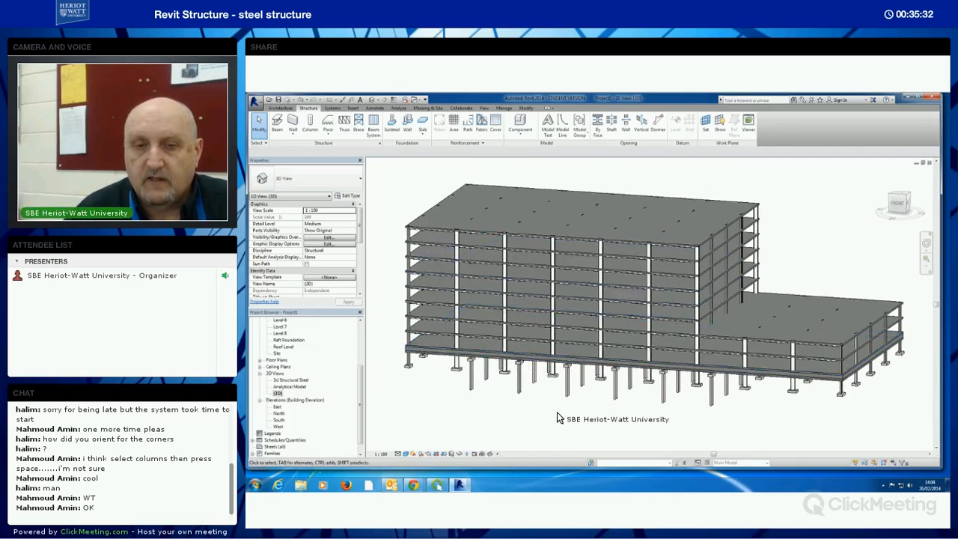
pyautogui.keyDown('shift'); pyautogui.moveTo(592, 385); pyautogui.dragTo(594, 361, button='middle'); pyautogui.keyUp('shift')
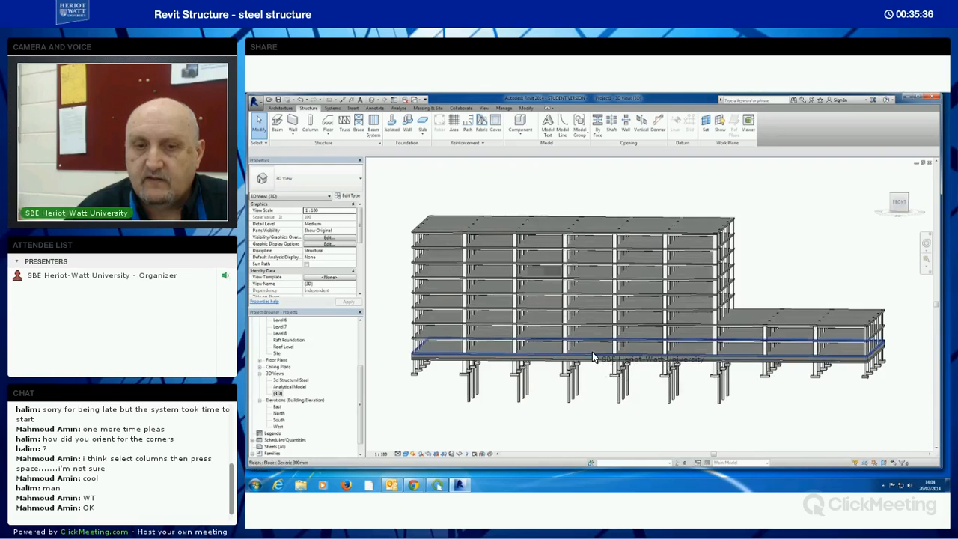
pyautogui.keyDown('shift'); pyautogui.moveTo(594, 412); pyautogui.dragTo(360, 393, button='middle'); pyautogui.keyUp('shift')
# - Place UB127x76x13 beam systems in the first five bays of the Ground Level plan's upper row, alternating the beam direction from bay to bay
pyautogui.scroll(4, 307, 345)
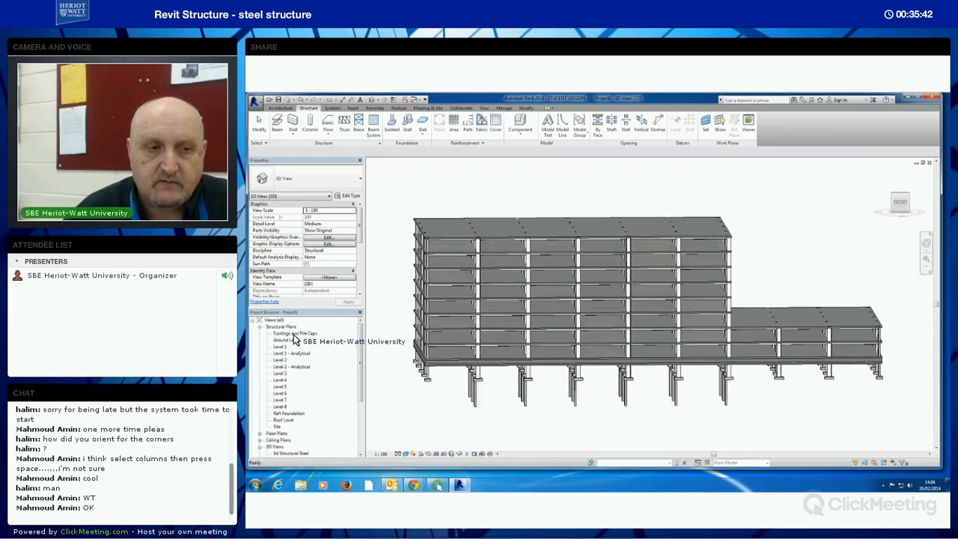
pyautogui.doubleClick(286, 341)
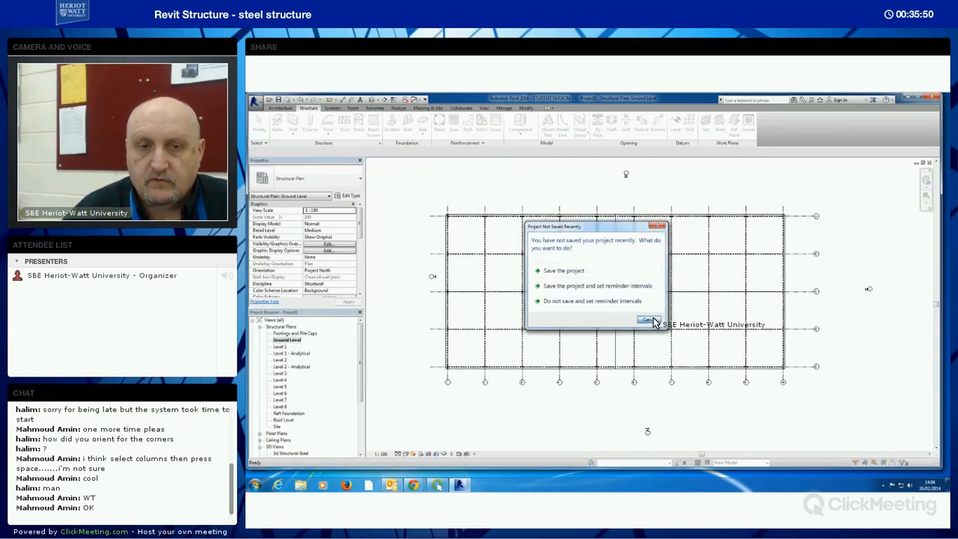
pyautogui.click(648, 320)
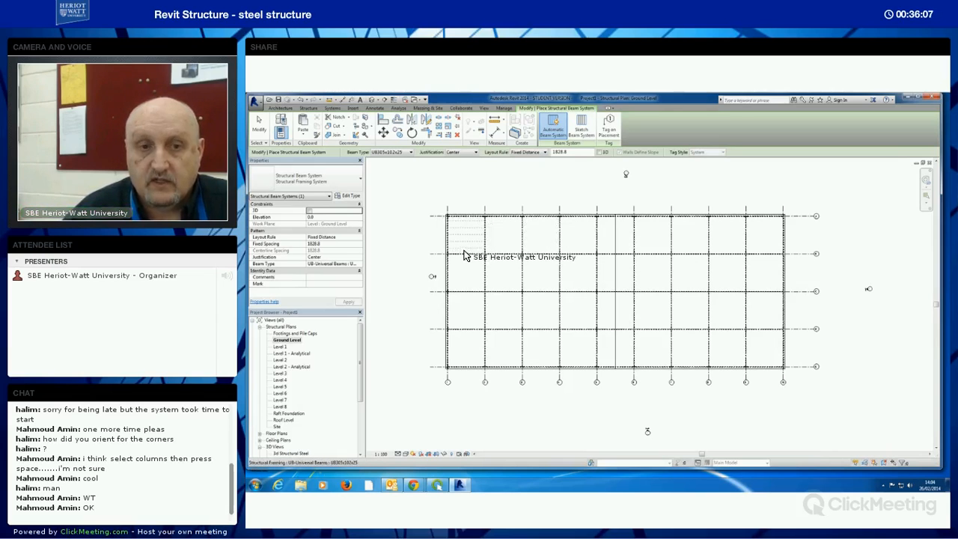
pyautogui.click(410, 153)
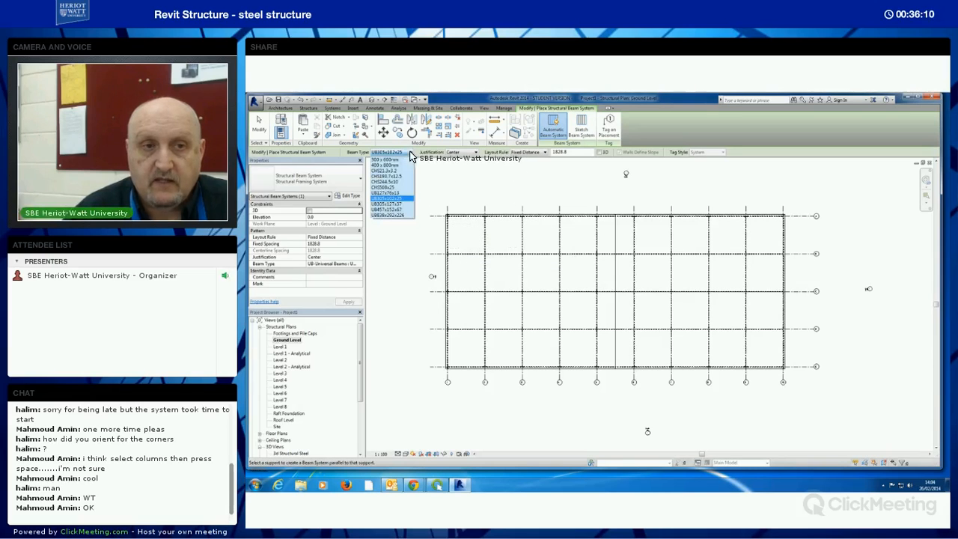
pyautogui.click(404, 193)
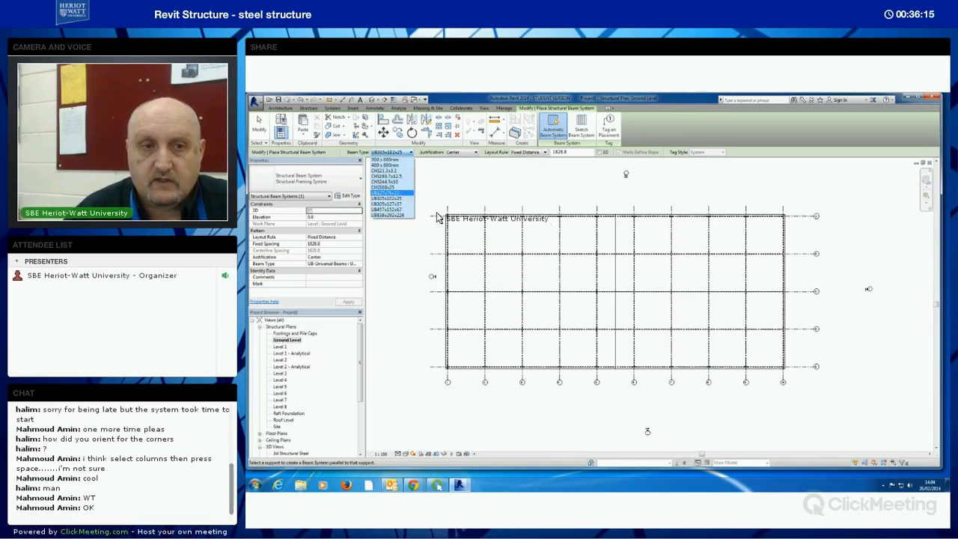
pyautogui.click(463, 253)
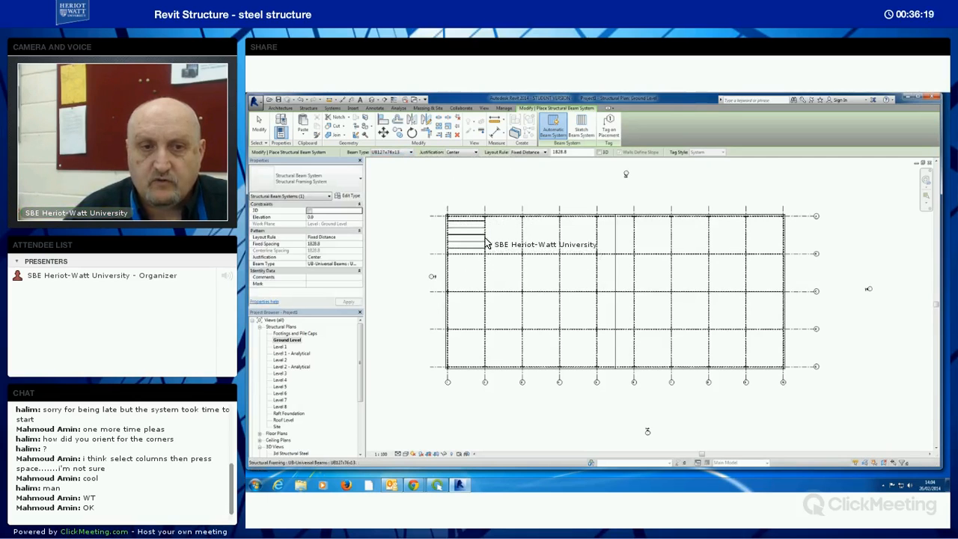
pyautogui.click(506, 254)
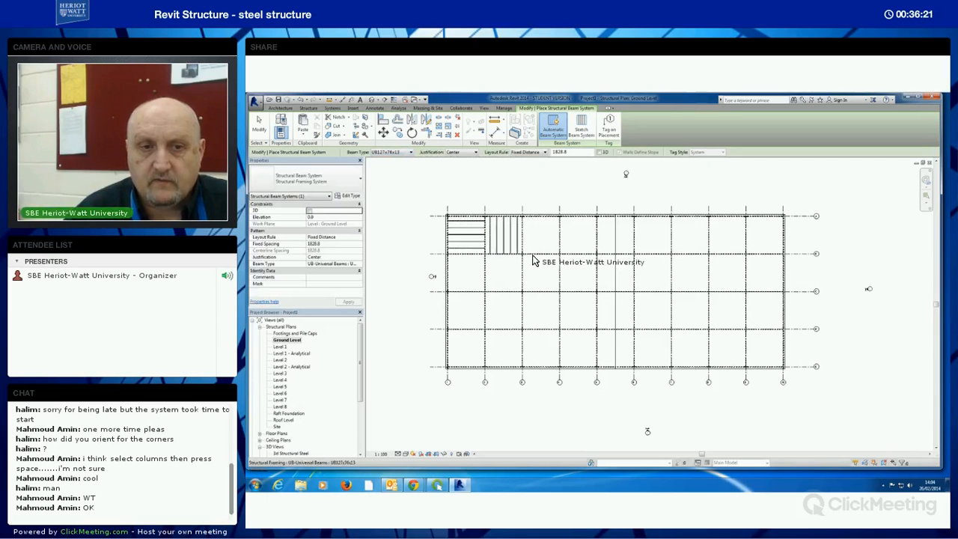
pyautogui.click(540, 254)
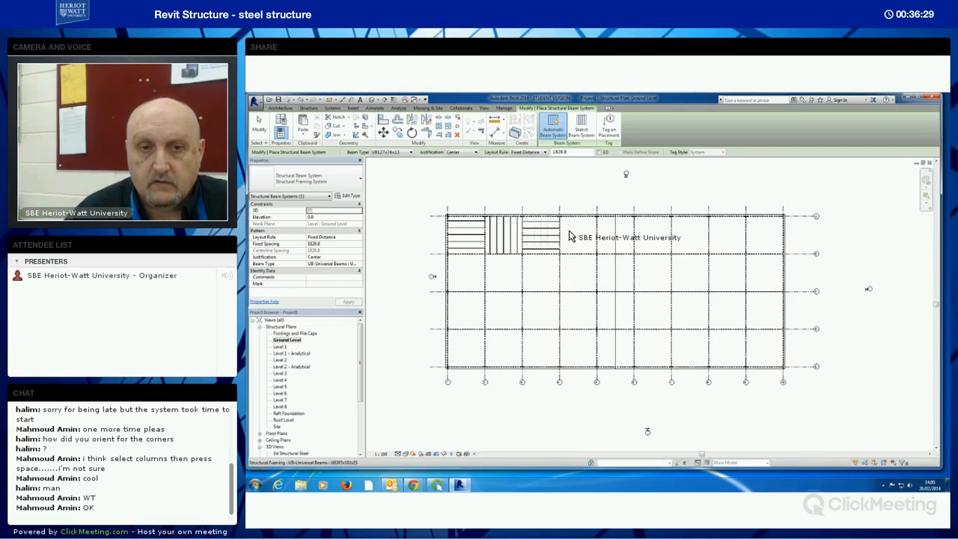
pyautogui.click(596, 247)
pyautogui.click(629, 255)
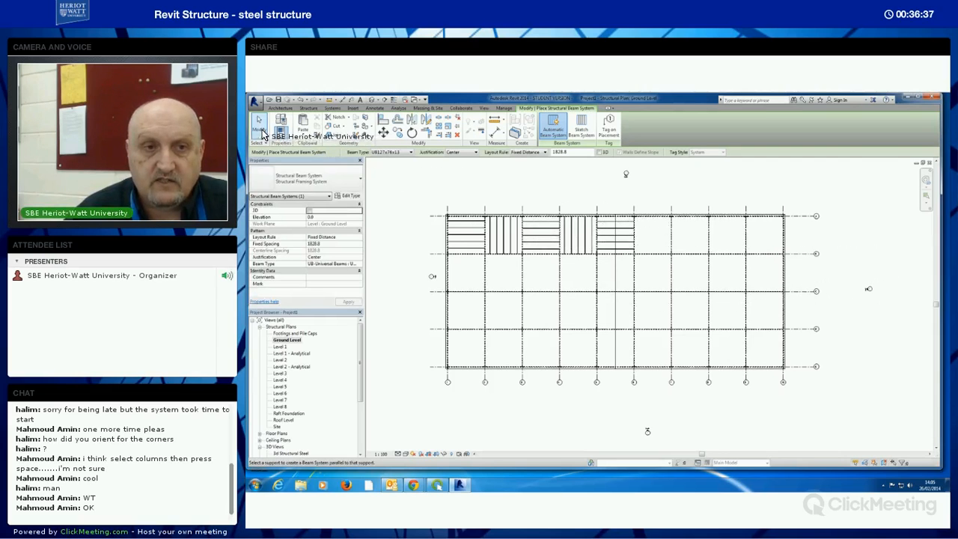
pyautogui.press('Escape')
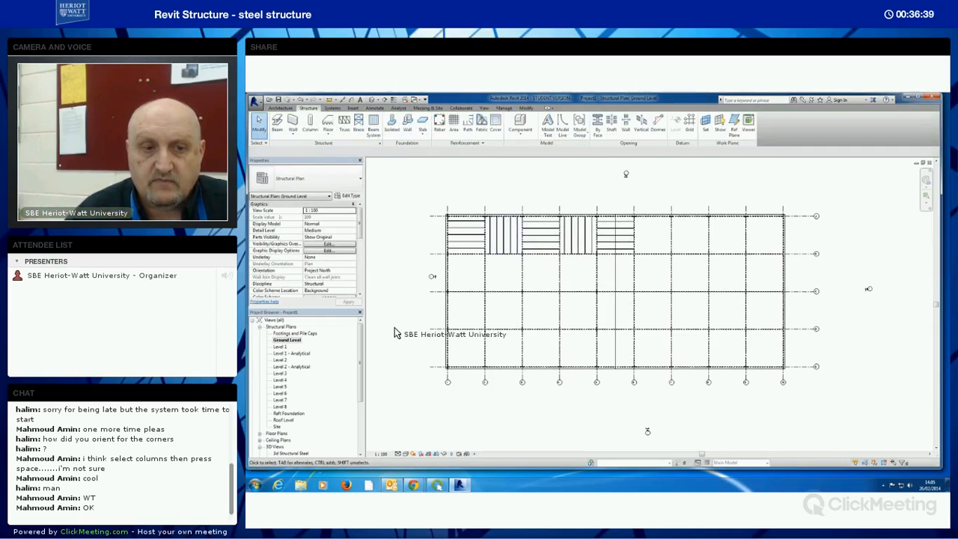
# - Temporarily hide the ground floor slab in the {3D} view
pyautogui.scroll(-2, 360, 390)
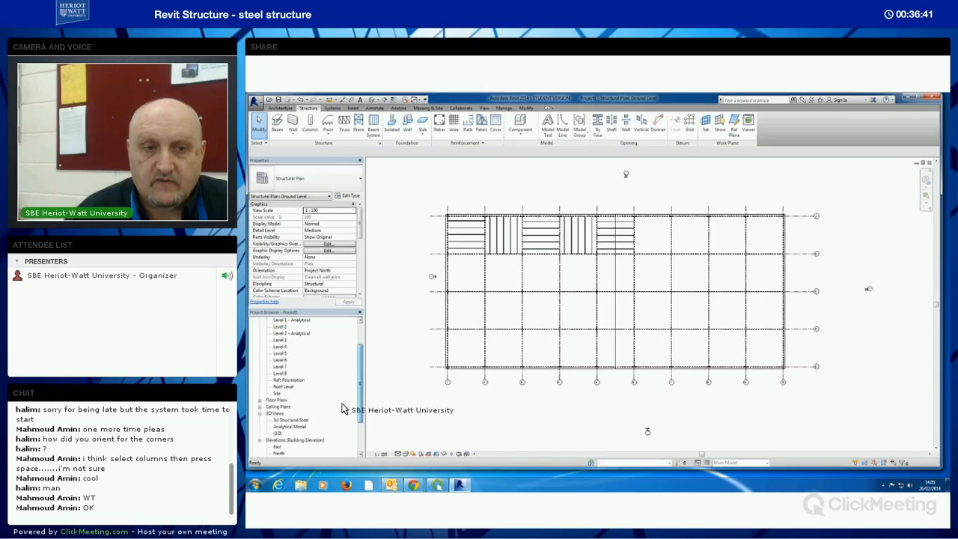
pyautogui.doubleClick(277, 432)
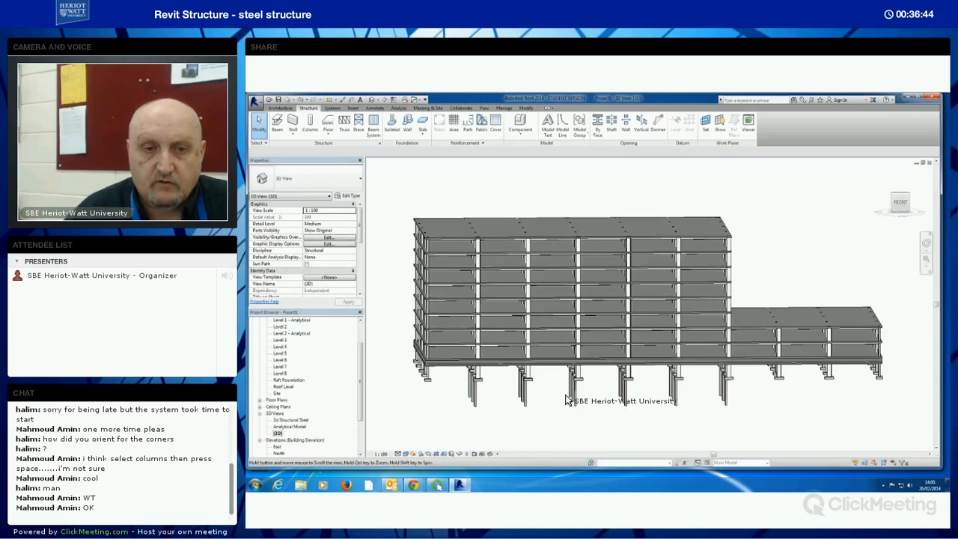
pyautogui.moveTo(571, 392)
pyautogui.keyDown('shift'); pyautogui.mouseDown(button='middle')
pyautogui.moveTo(563, 409)
pyautogui.moveTo(507, 389)
pyautogui.mouseUp(button='middle'); pyautogui.keyUp('shift')
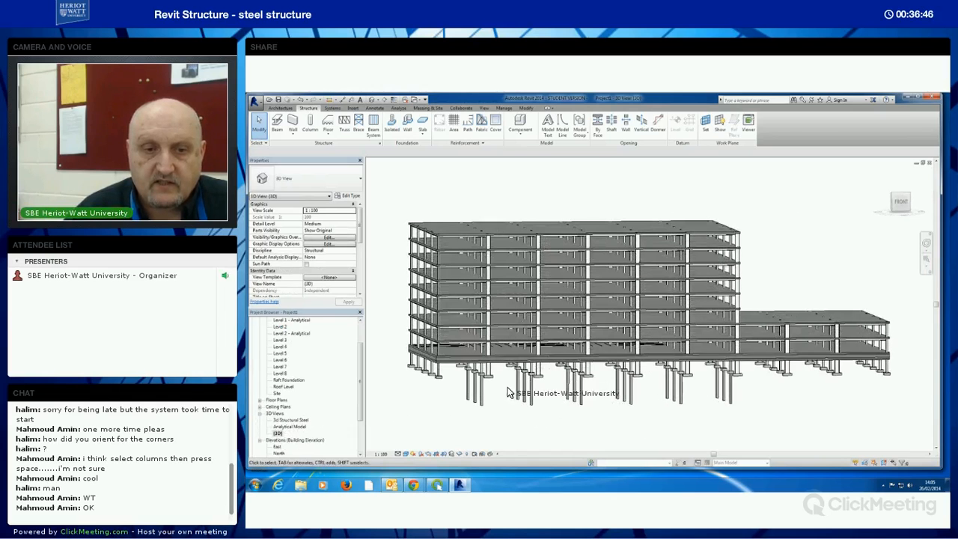
pyautogui.click(507, 352)
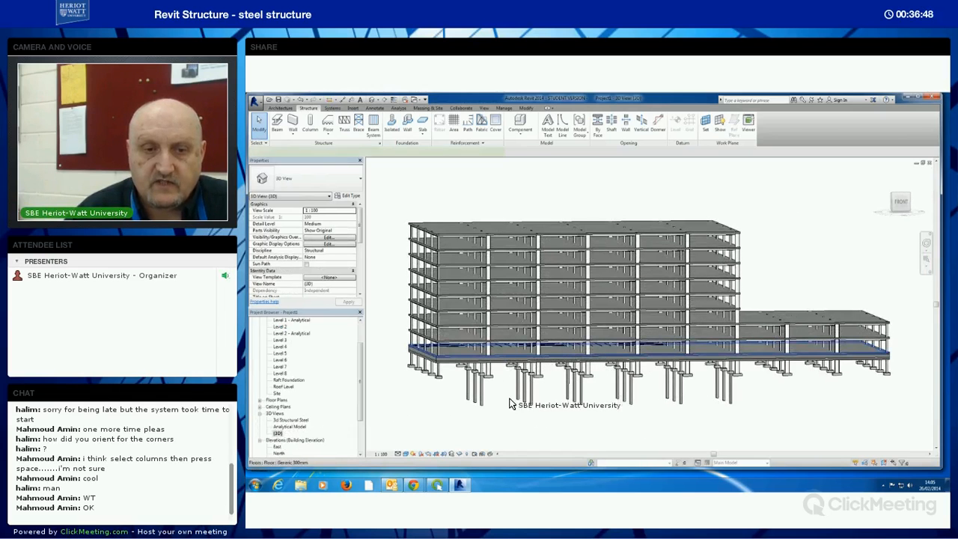
pyautogui.click(459, 453)
pyautogui.click(503, 430)
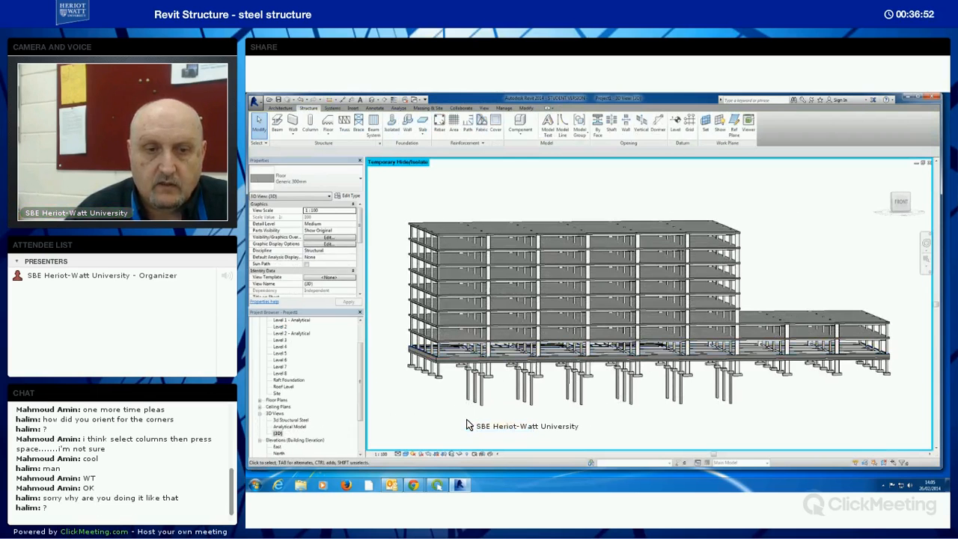
# - Set the elevation of the corner bay's beam system to -300 mm
pyautogui.keyDown('shift'); pyautogui.moveTo(506, 431); pyautogui.dragTo(559, 423, button='middle'); pyautogui.keyUp('shift')
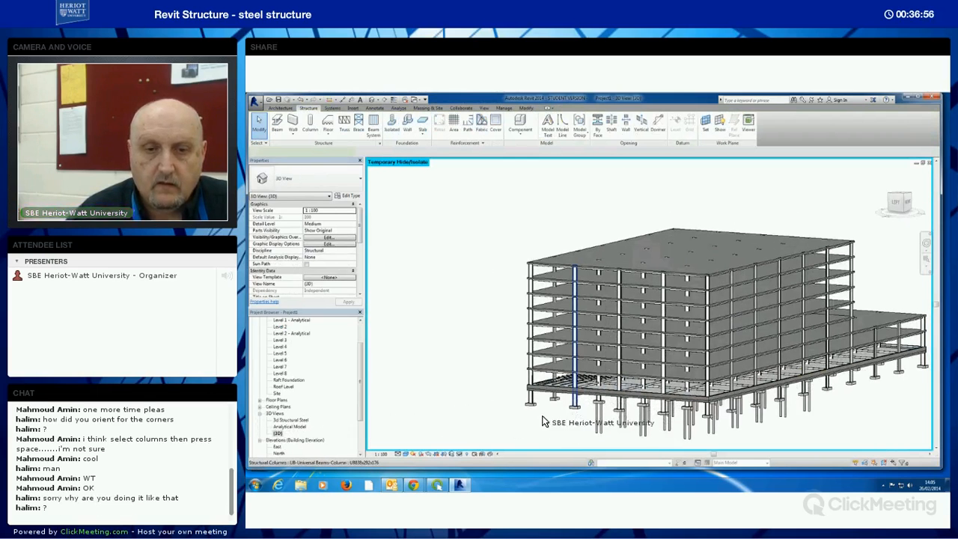
pyautogui.click(575, 419)
pyautogui.keyDown('shift'); pyautogui.moveTo(581, 428); pyautogui.dragTo(675, 391, button='middle'); pyautogui.keyUp('shift')
pyautogui.moveTo(599, 414); pyautogui.dragTo(630, 382, button='middle')
pyautogui.click(545, 416)
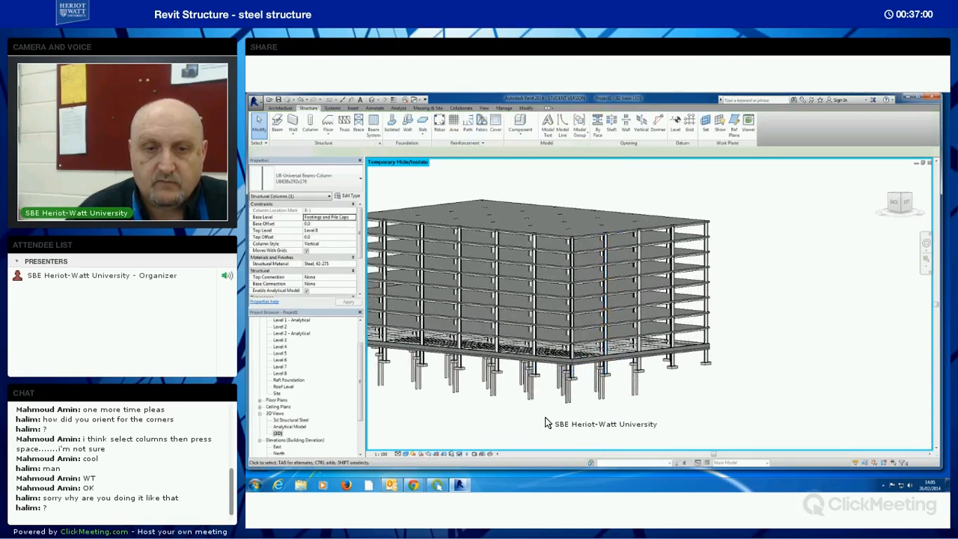
pyautogui.keyDown('shift'); pyautogui.moveTo(559, 406); pyautogui.dragTo(566, 364, button='middle'); pyautogui.keyUp('shift')
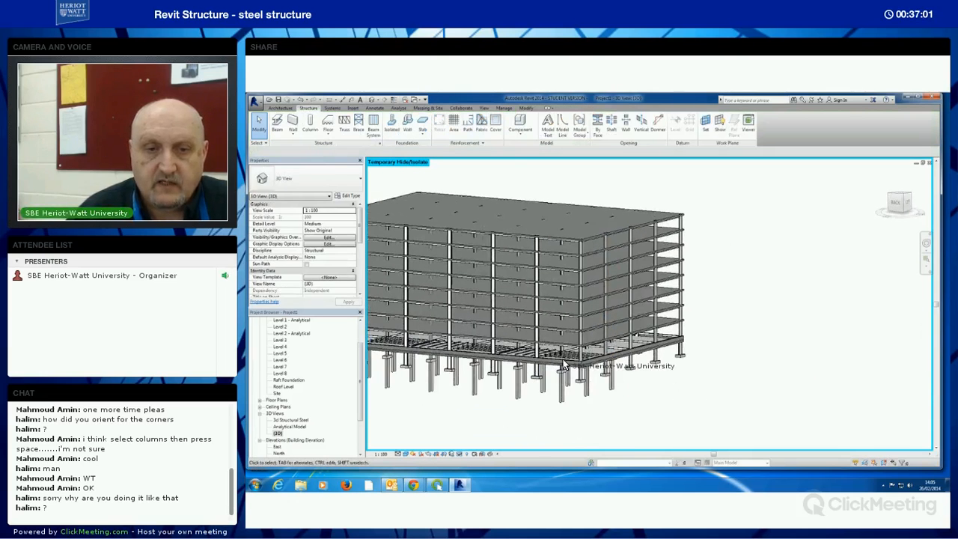
pyautogui.click(522, 368)
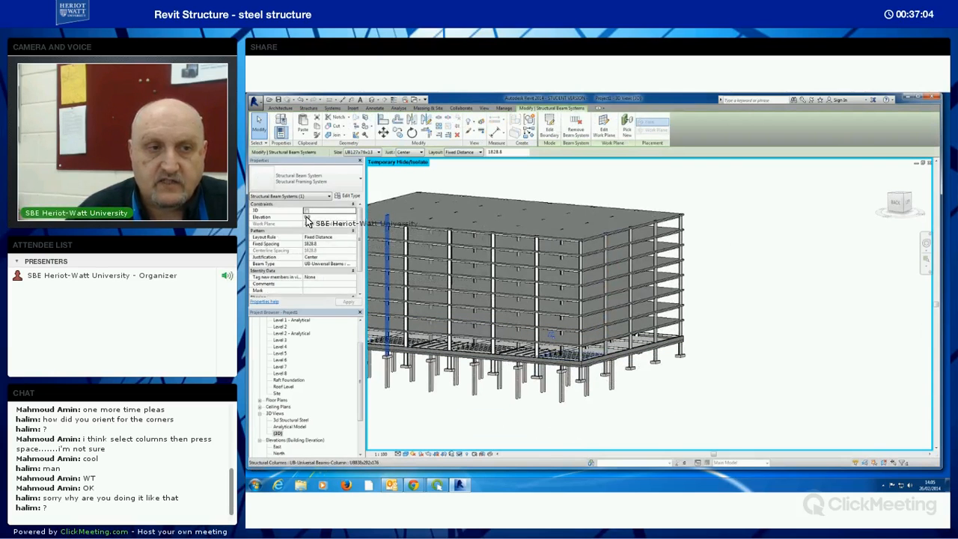
pyautogui.click(321, 217)
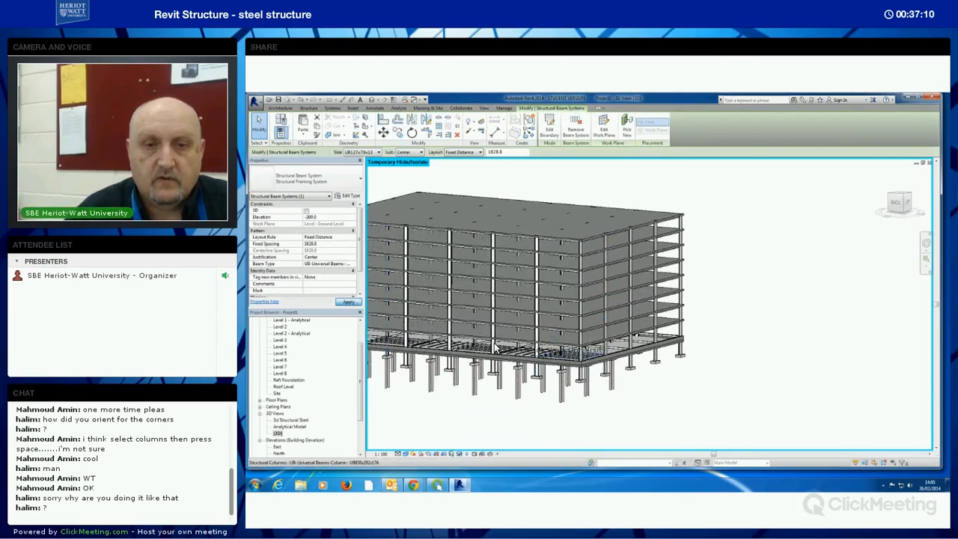
pyautogui.click(636, 397)
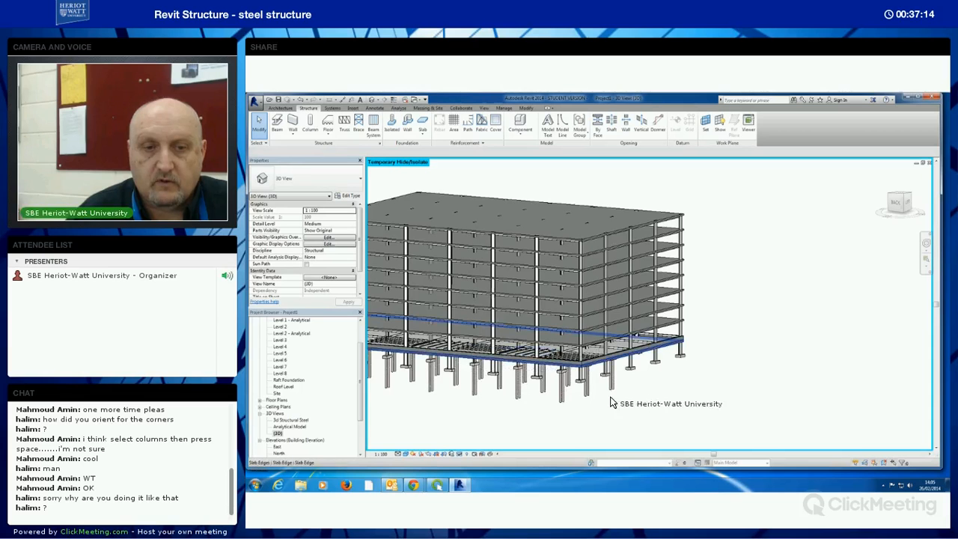
# - Reset the temporary hide to restore the ground floor slab and inspect the building from several sides
pyautogui.keyDown('shift'); pyautogui.moveTo(702, 401); pyautogui.dragTo(389, 372, button='middle'); pyautogui.keyUp('shift')
pyautogui.moveTo(360, 378); pyautogui.dragTo(359, 346)
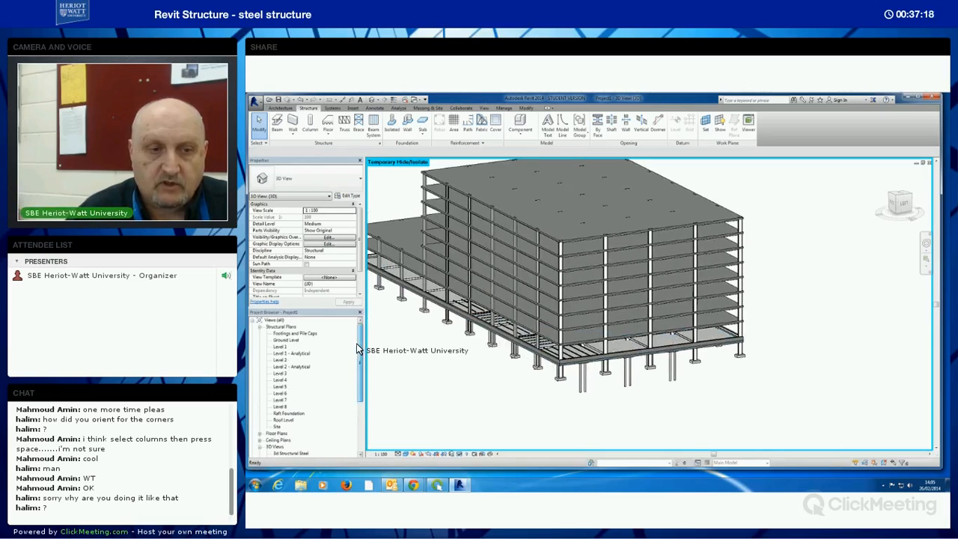
pyautogui.click(460, 454)
pyautogui.click(482, 432)
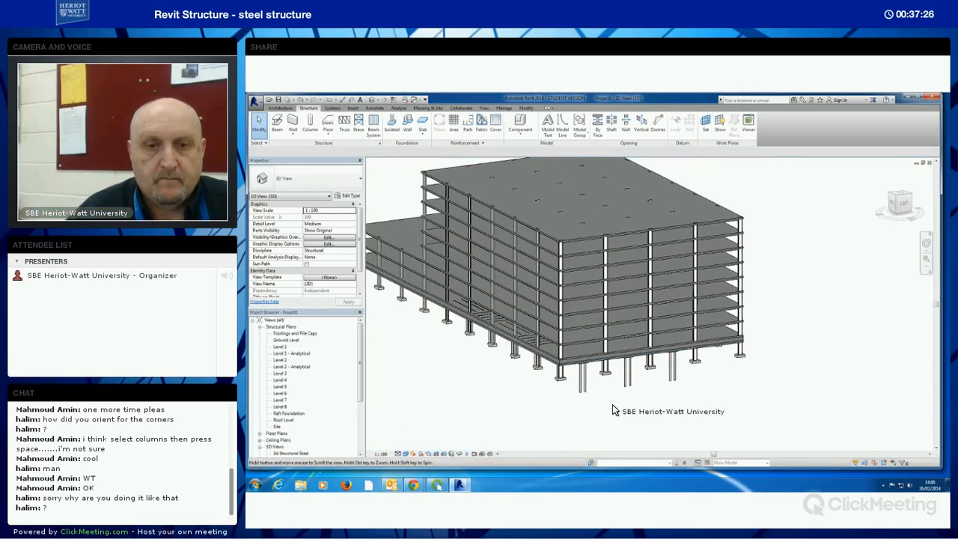
pyautogui.keyDown('shift'); pyautogui.moveTo(612, 405); pyautogui.dragTo(746, 398, button='middle'); pyautogui.keyUp('shift')
pyautogui.keyDown('shift'); pyautogui.moveTo(653, 401); pyautogui.dragTo(864, 306, button='middle'); pyautogui.keyUp('shift')
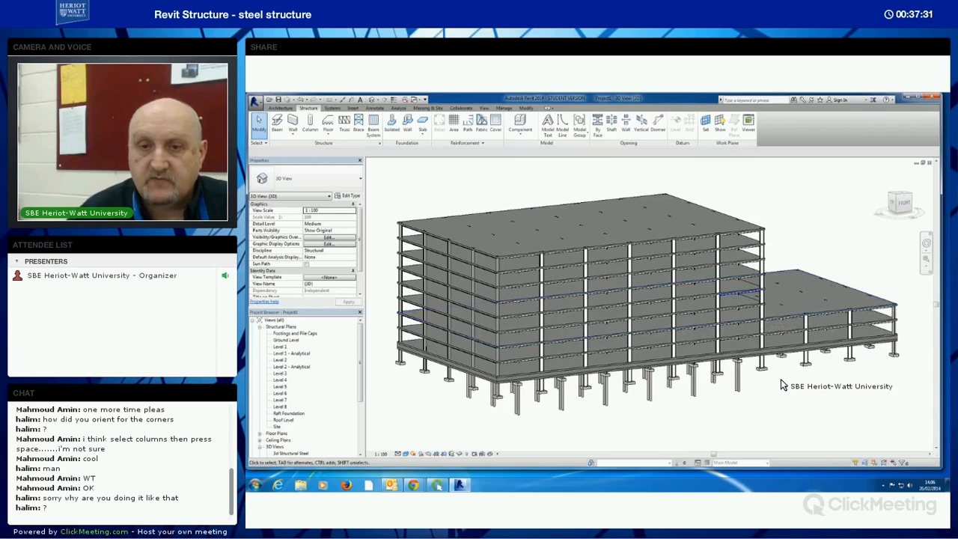
pyautogui.keyDown('shift'); pyautogui.moveTo(777, 380); pyautogui.dragTo(718, 406, button='middle'); pyautogui.keyUp('shift')
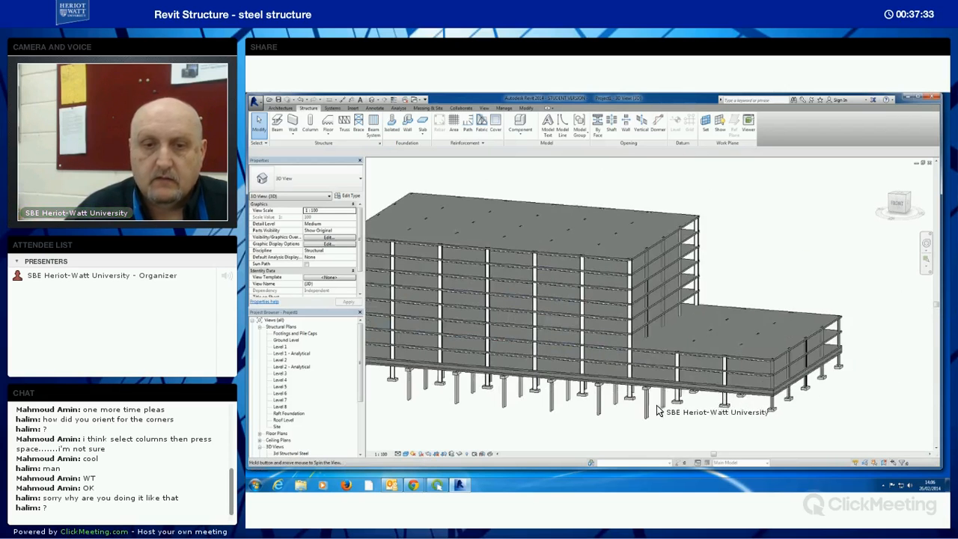
pyautogui.moveTo(643, 402); pyautogui.dragTo(693, 393, button='middle')
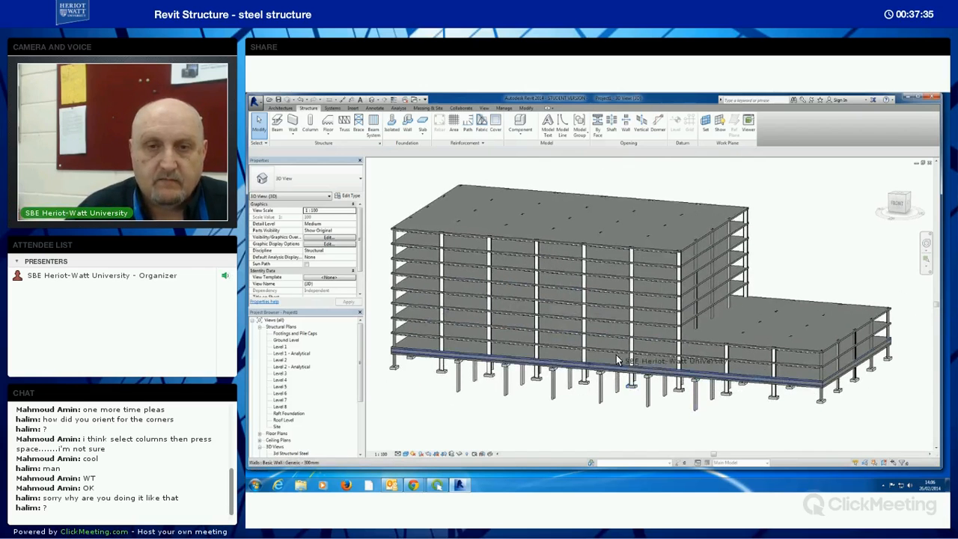
# - Start a new in-place mass in the Ground Level plan, keeping the suggested name
pyautogui.doubleClick(286, 339)
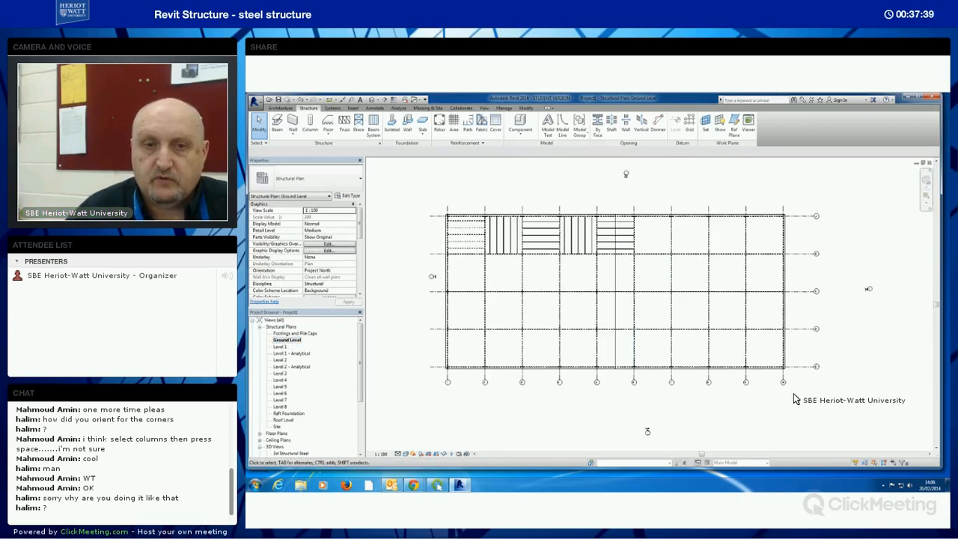
pyautogui.moveTo(815, 388); pyautogui.dragTo(785, 395, button='middle')
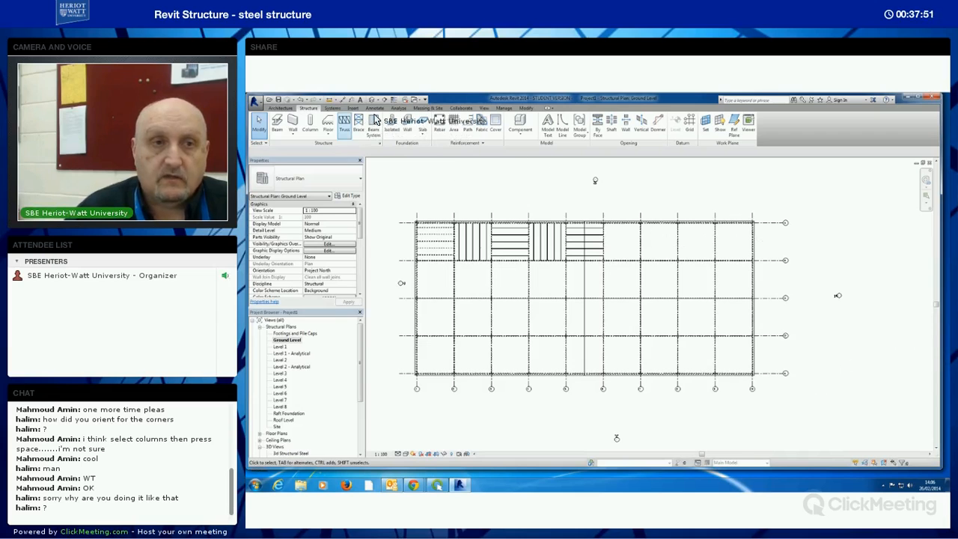
pyautogui.click(426, 108)
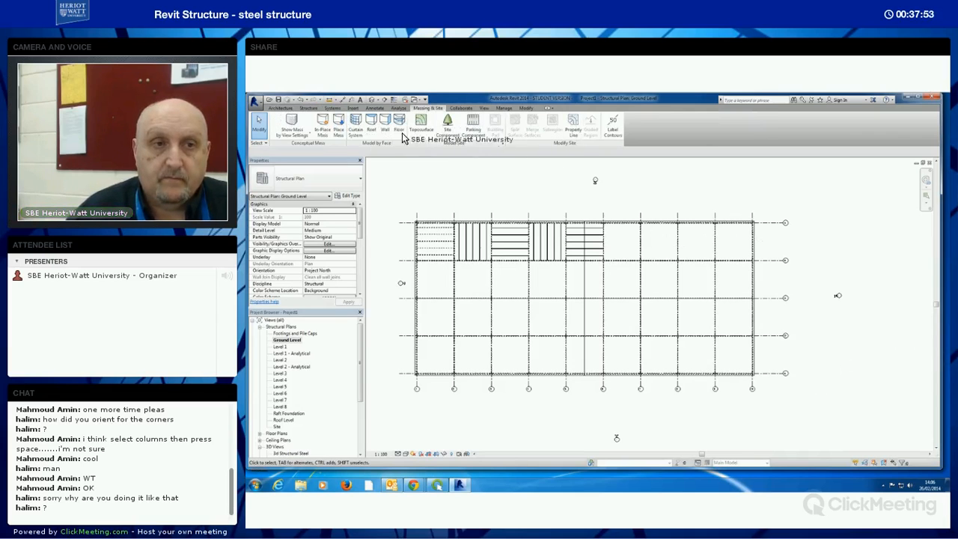
pyautogui.click(323, 128)
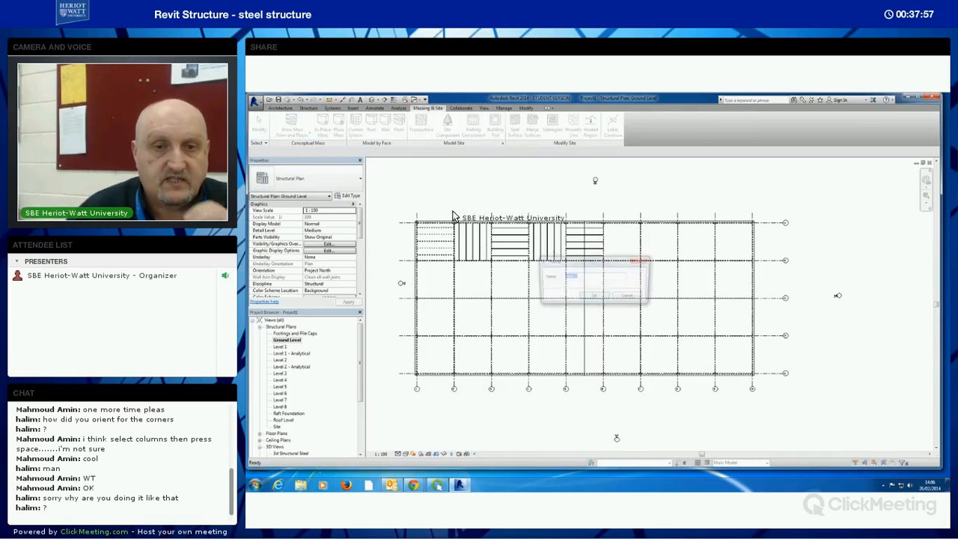
pyautogui.click(600, 300)
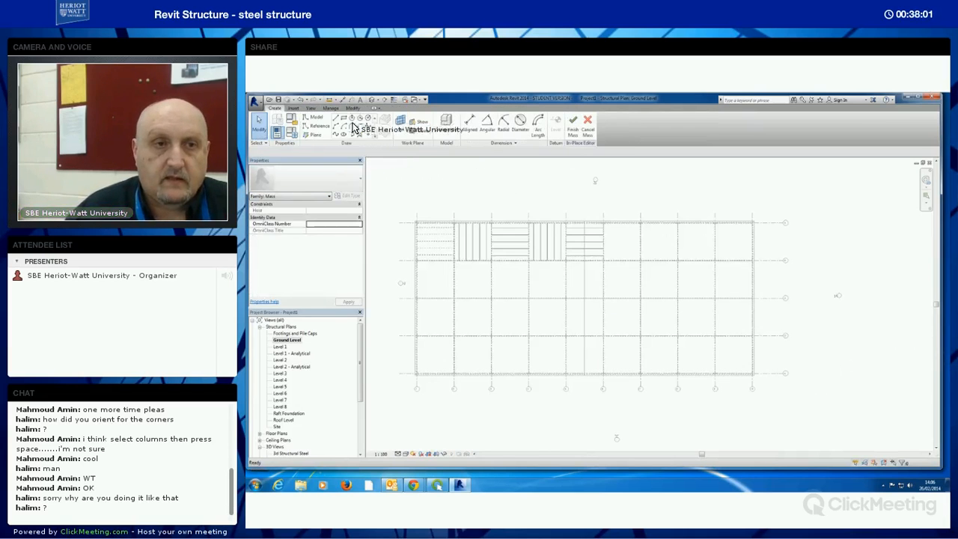
# - Sketch a rectangle of about 91000 x 41000 mm around the building's outer walls and create a solid form from it
pyautogui.click(344, 124)
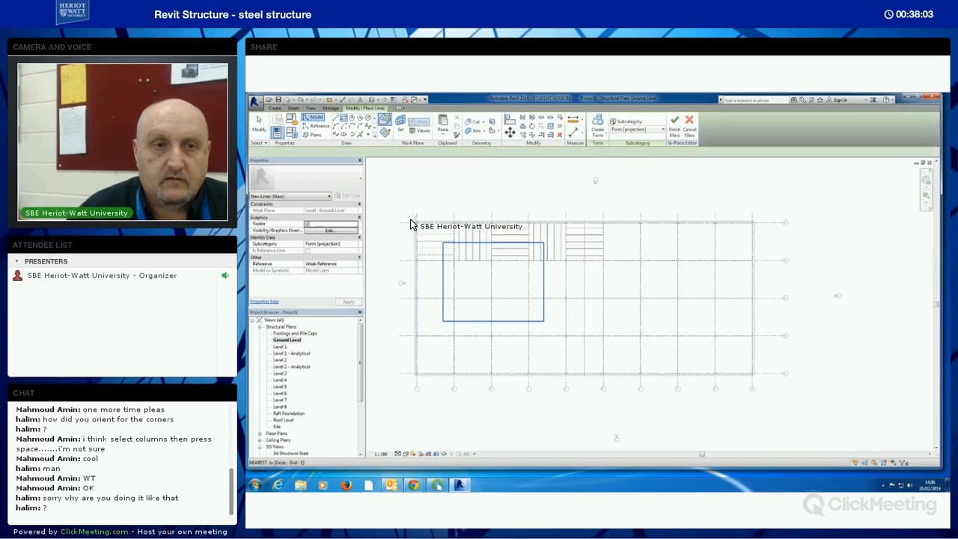
pyautogui.click(416, 222)
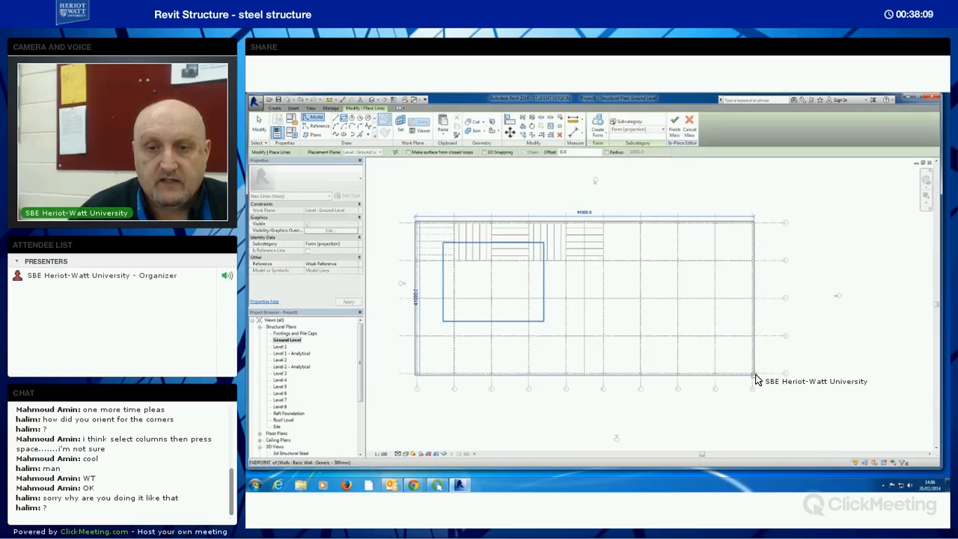
pyautogui.click(774, 384)
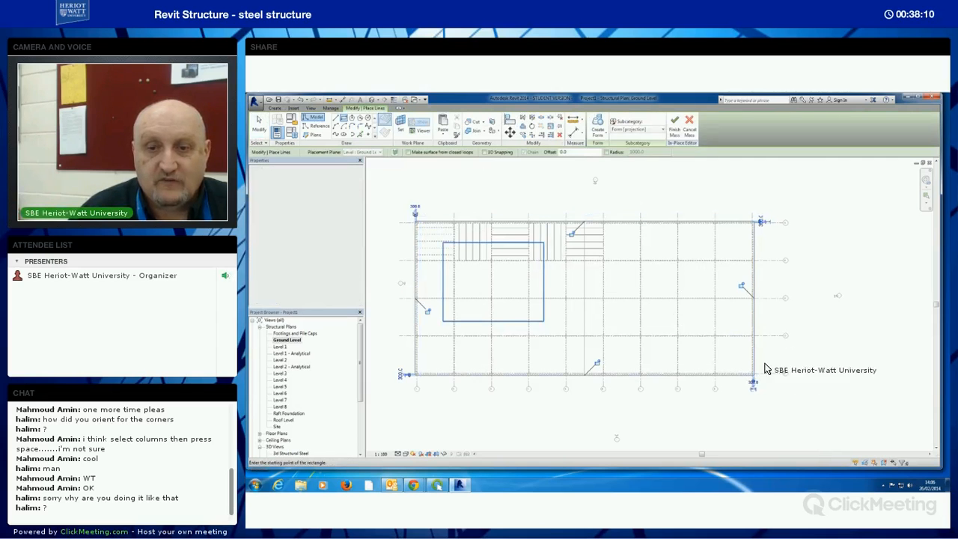
pyautogui.click(598, 123)
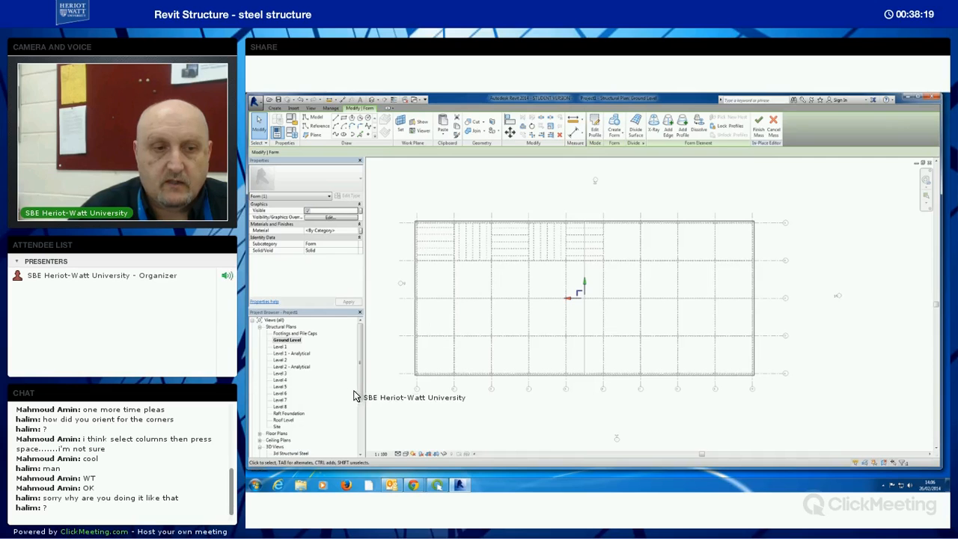
# - In the default 3D view, lower the mass's top face to the roof of the low two-storey block and finish the mass
pyautogui.moveTo(358, 386); pyautogui.dragTo(358, 416)
pyautogui.doubleClick(277, 413)
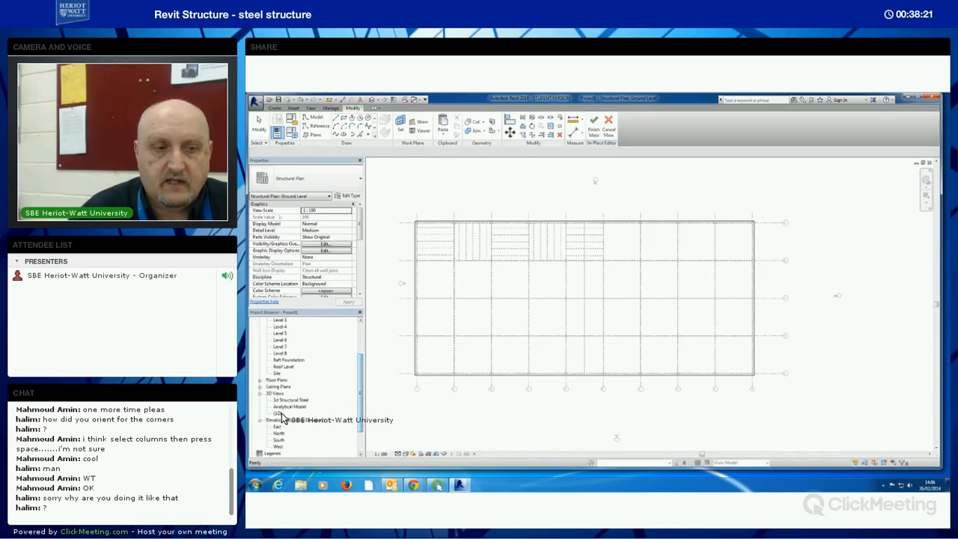
pyautogui.click(681, 416)
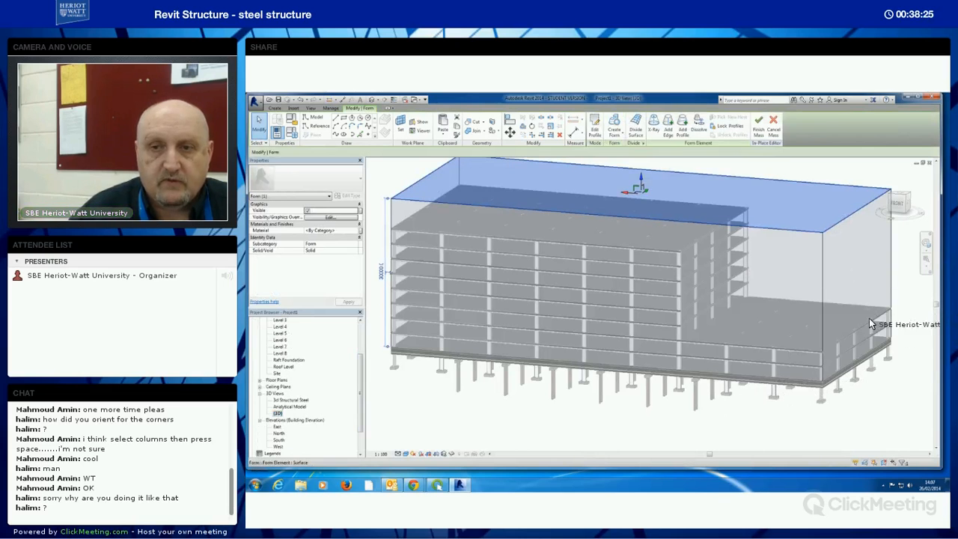
pyautogui.keyDown('shift'); pyautogui.moveTo(879, 374); pyautogui.dragTo(871, 381, button='middle'); pyautogui.keyUp('shift')
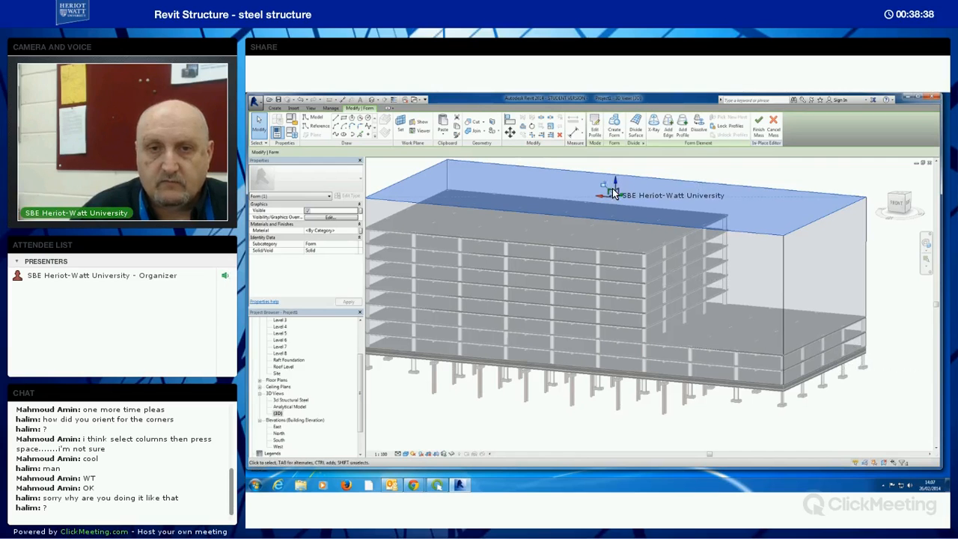
pyautogui.press('Escape')
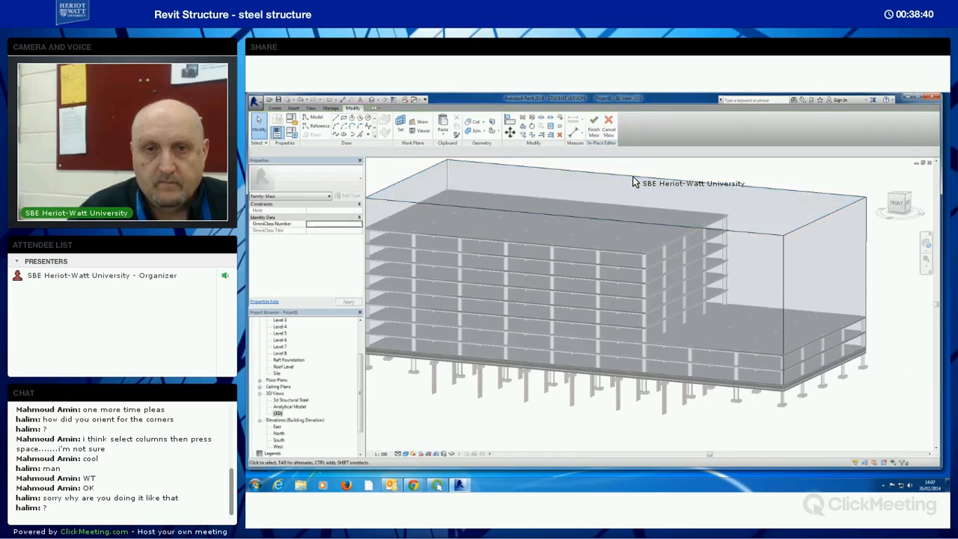
pyautogui.click(665, 181)
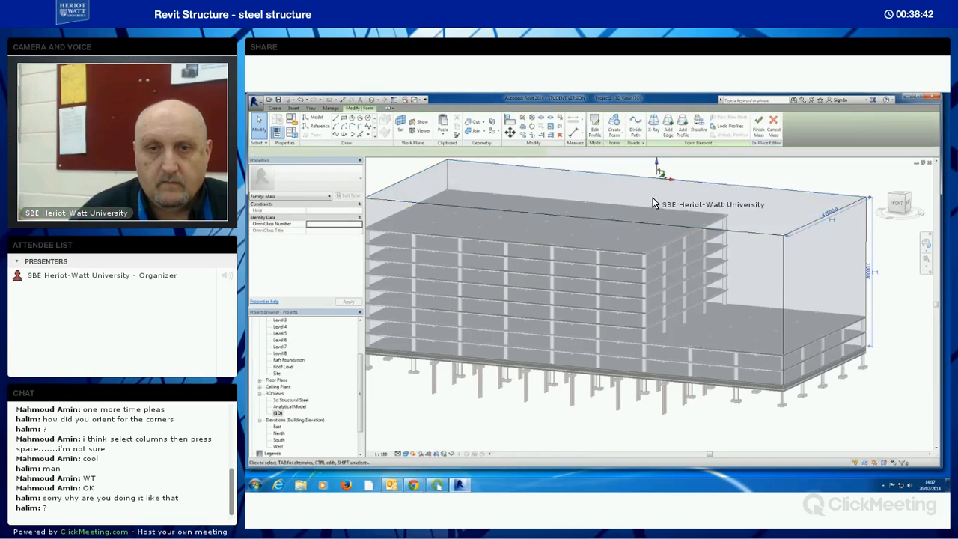
pyautogui.click(714, 219)
pyautogui.press('Escape')
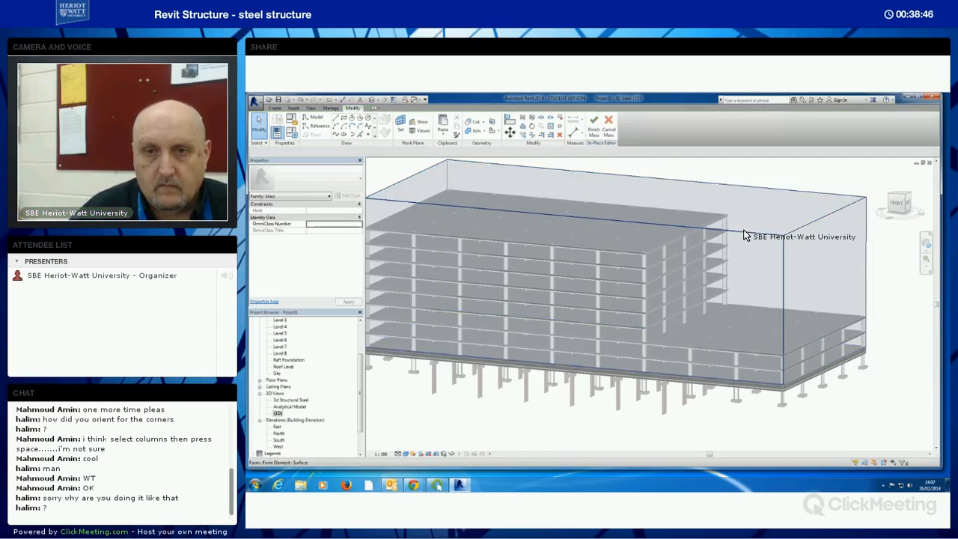
pyautogui.press('Tab')
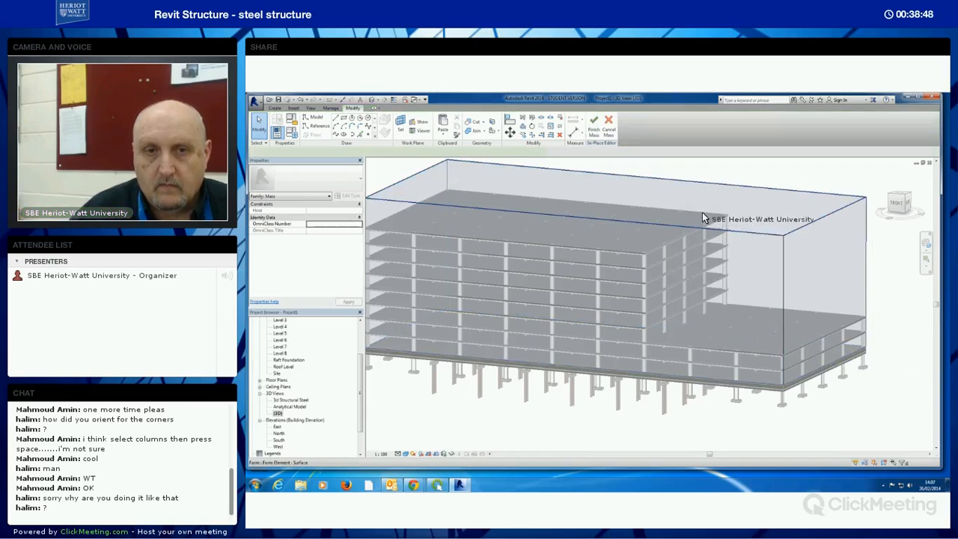
pyautogui.click(626, 186)
pyautogui.moveTo(615, 199); pyautogui.dragTo(613, 296)
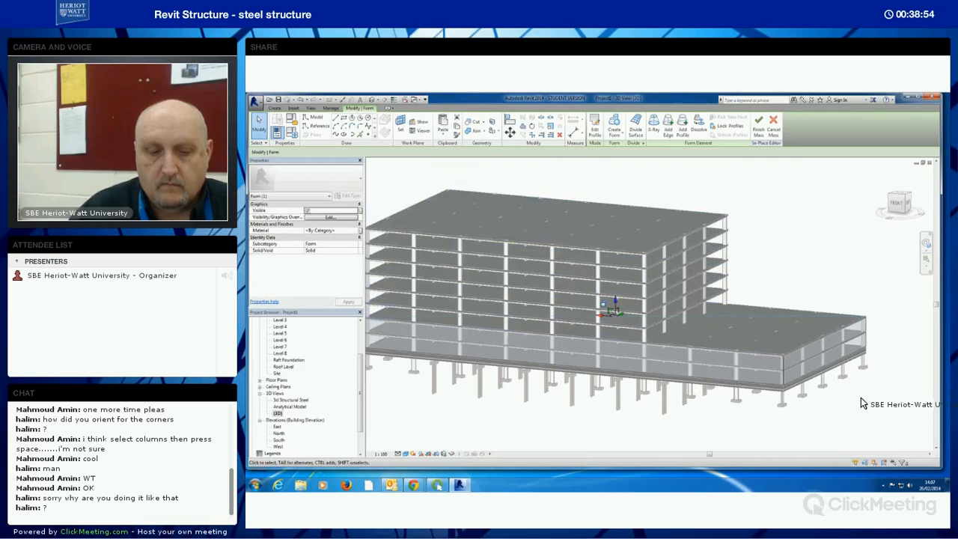
pyautogui.keyDown('shift'); pyautogui.moveTo(868, 390); pyautogui.dragTo(714, 366, button='middle'); pyautogui.keyUp('shift')
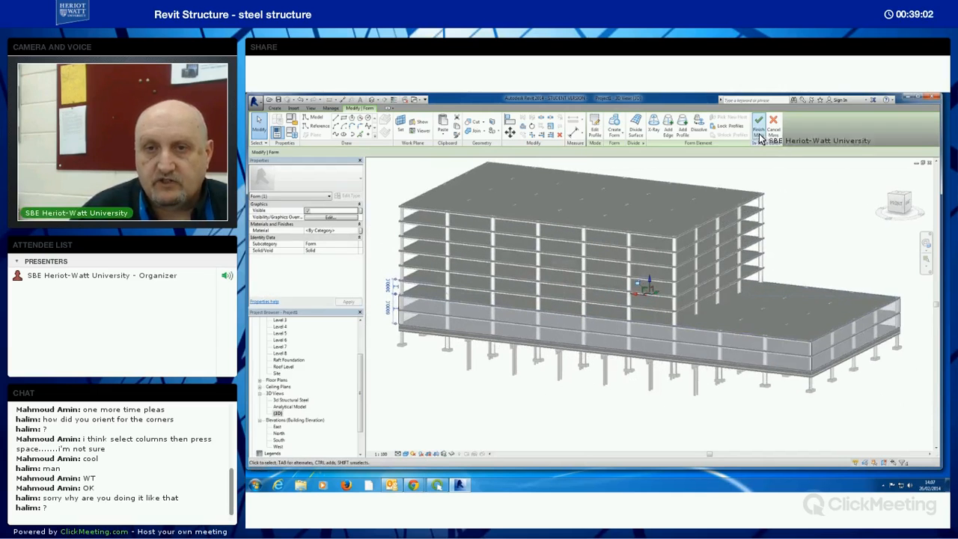
pyautogui.click(760, 130)
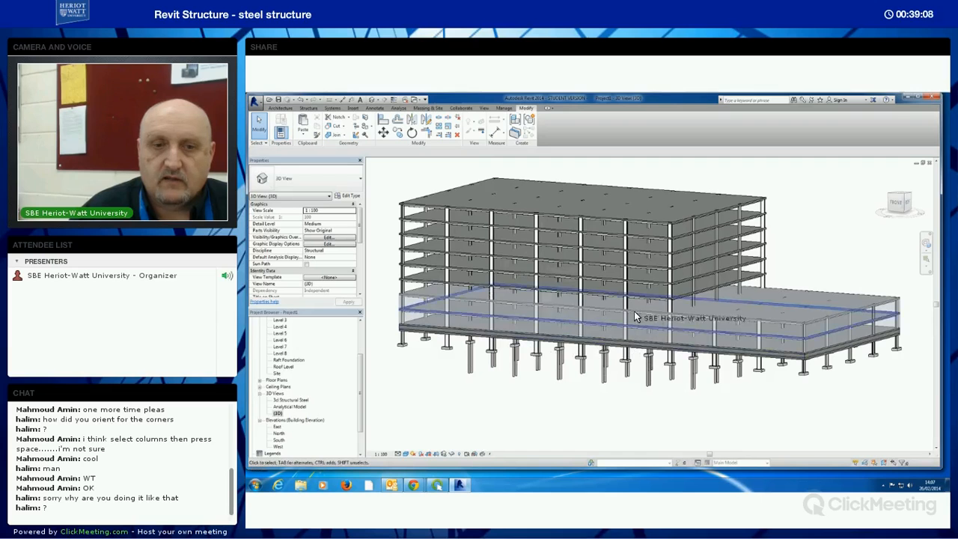
# - Create a 1500 x 3000mm curtain system on the four vertical side faces of the mass
pyautogui.click(280, 108)
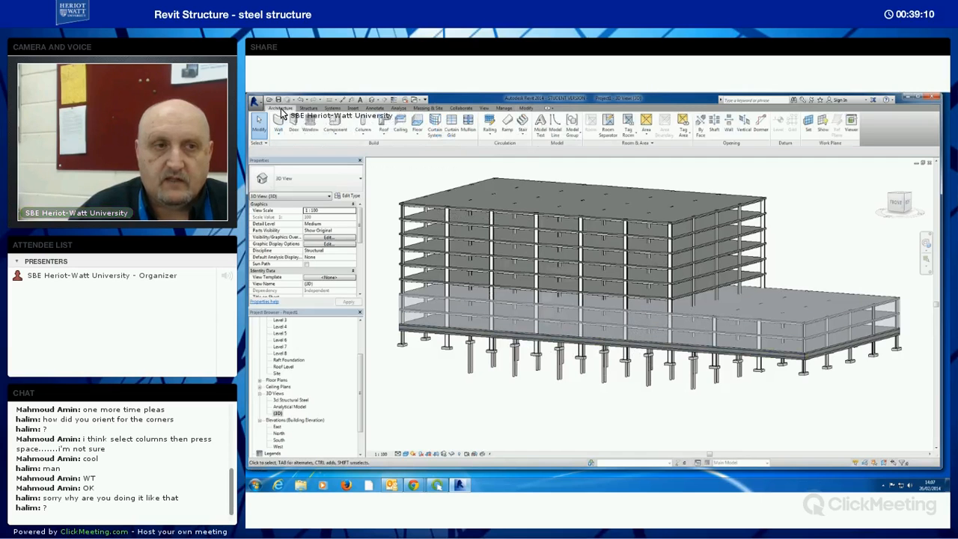
pyautogui.click(429, 128)
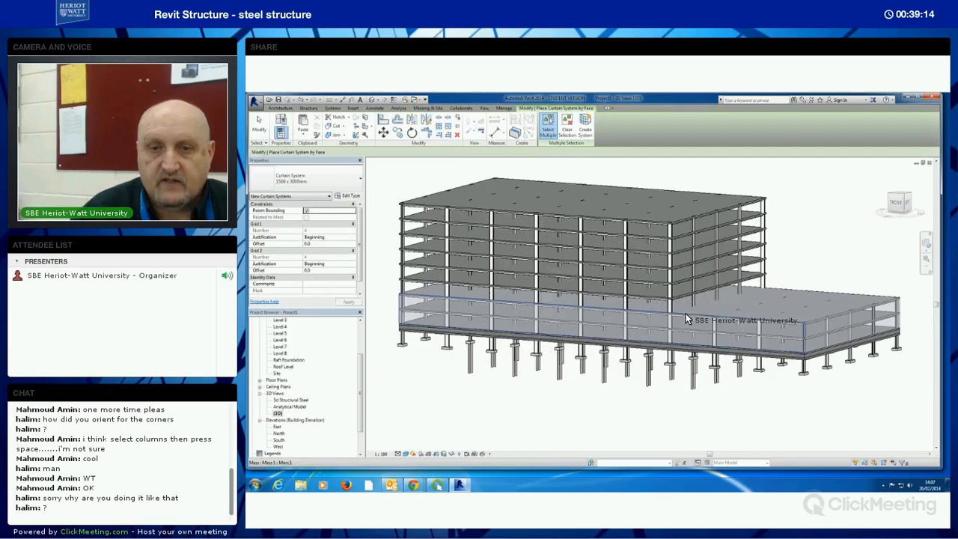
pyautogui.click(733, 342)
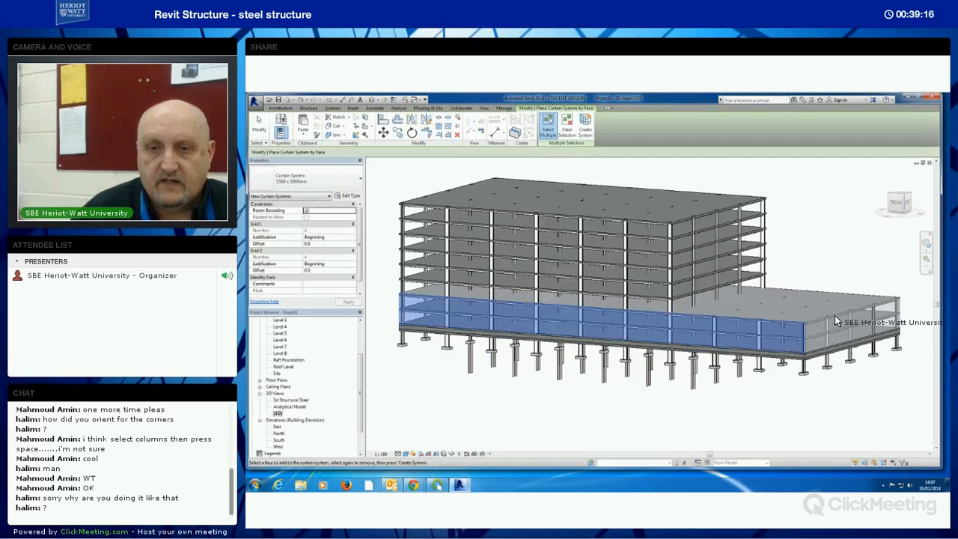
pyautogui.click(836, 318)
pyautogui.keyDown('shift'); pyautogui.moveTo(706, 404); pyautogui.dragTo(645, 341, button='middle'); pyautogui.keyUp('shift')
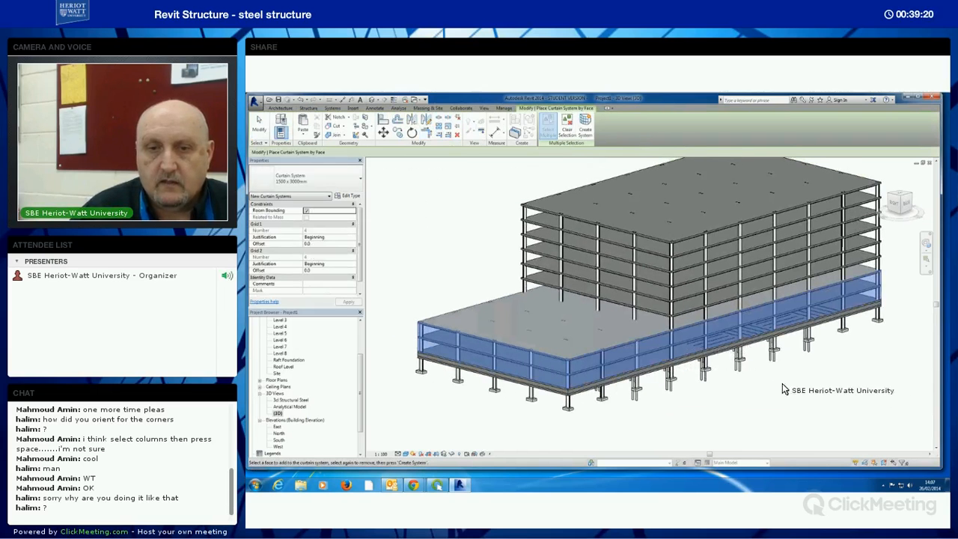
pyautogui.keyDown('shift'); pyautogui.moveTo(675, 389); pyautogui.dragTo(725, 366, button='middle'); pyautogui.keyUp('shift')
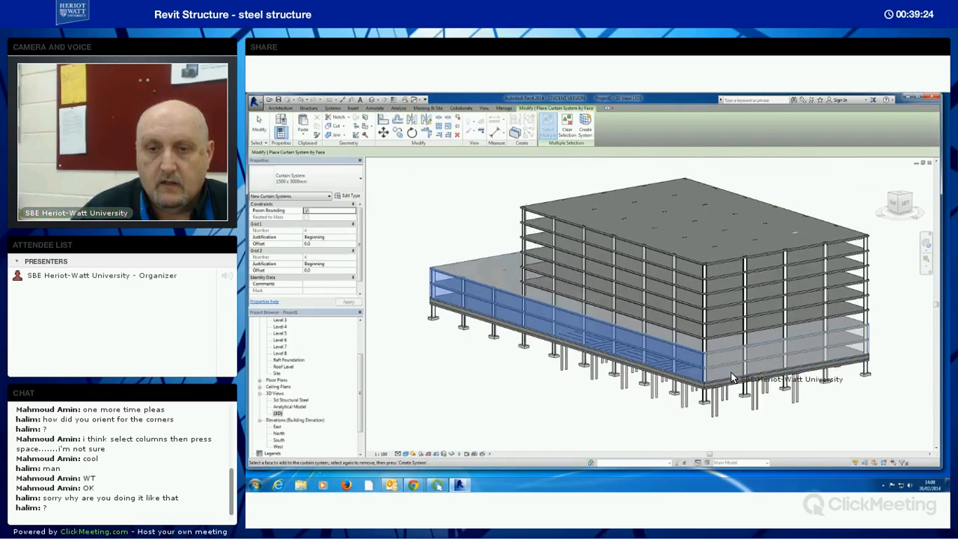
pyautogui.click(735, 377)
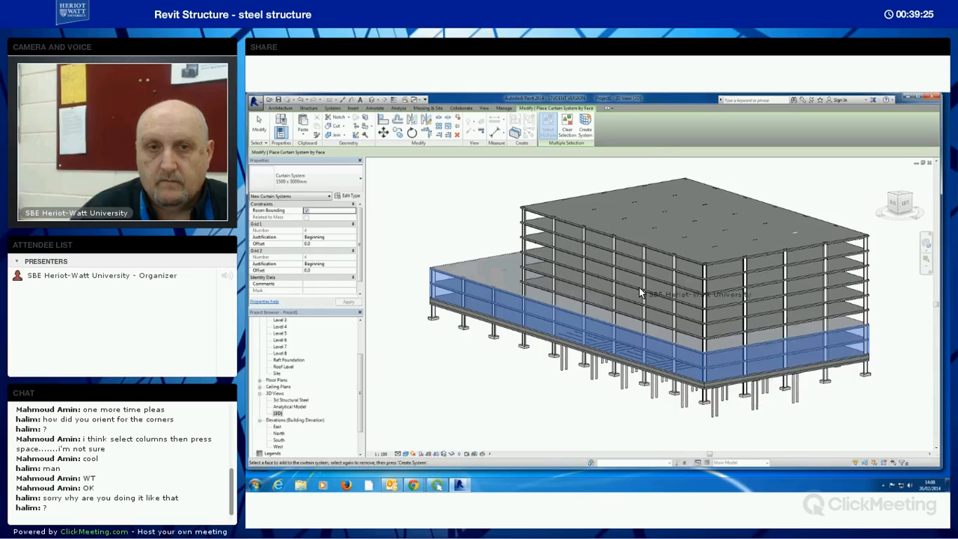
pyautogui.click(587, 129)
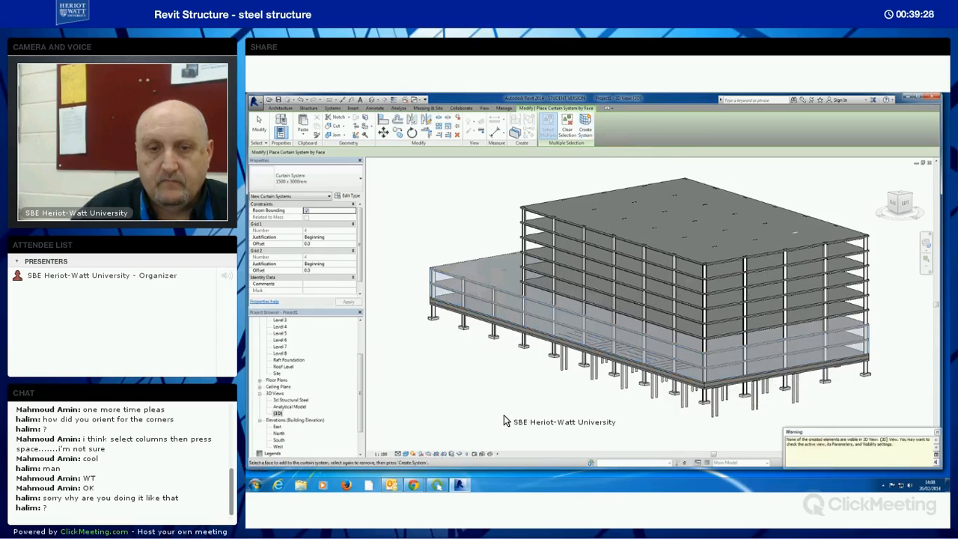
pyautogui.moveTo(828, 435); pyautogui.dragTo(527, 348)
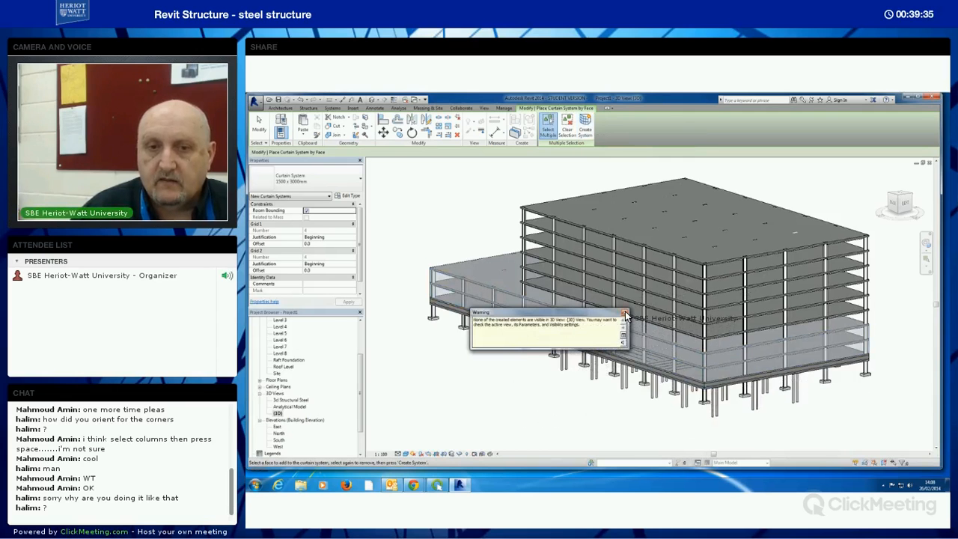
pyautogui.click(623, 313)
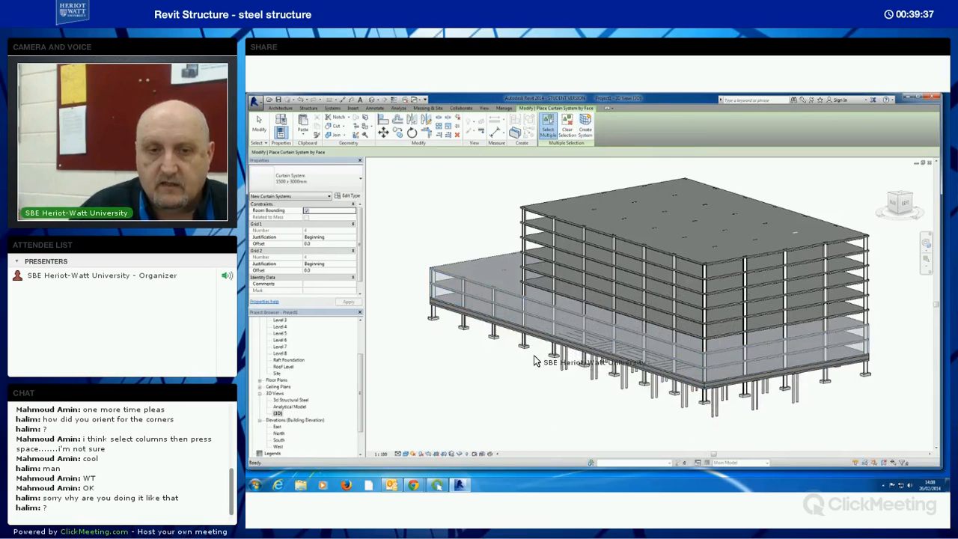
pyautogui.press('Escape')
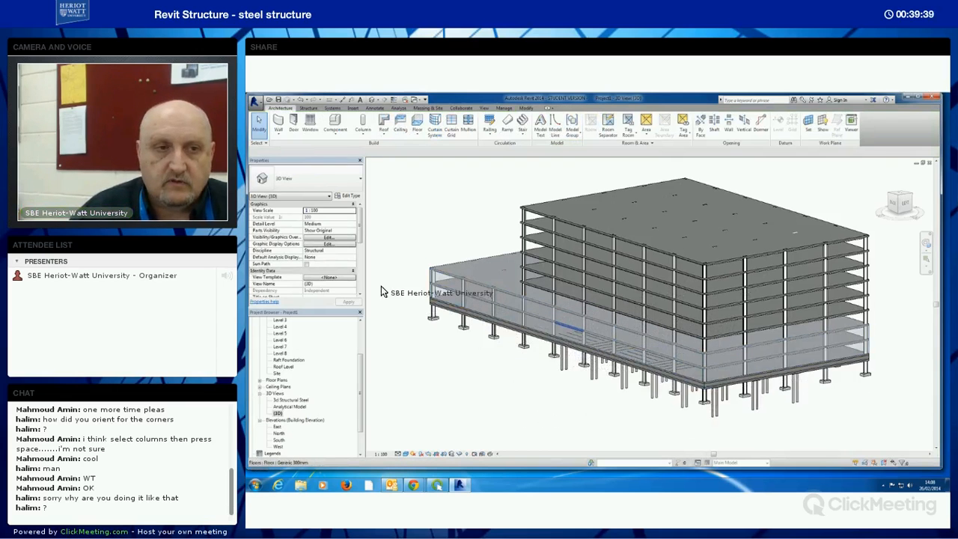
# - Add the Architecture categories to the 3D view's visibility filter and show Curtain Panels, Curtain Systems and Curtain Wall Mullions
pyautogui.moveTo(363, 256); pyautogui.dragTo(394, 256)
pyautogui.click(350, 238)
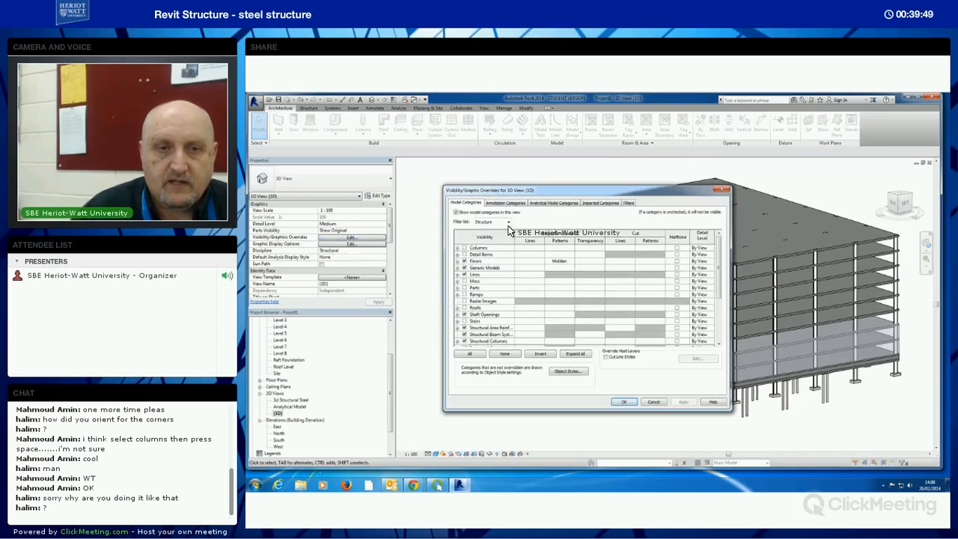
pyautogui.click(508, 223)
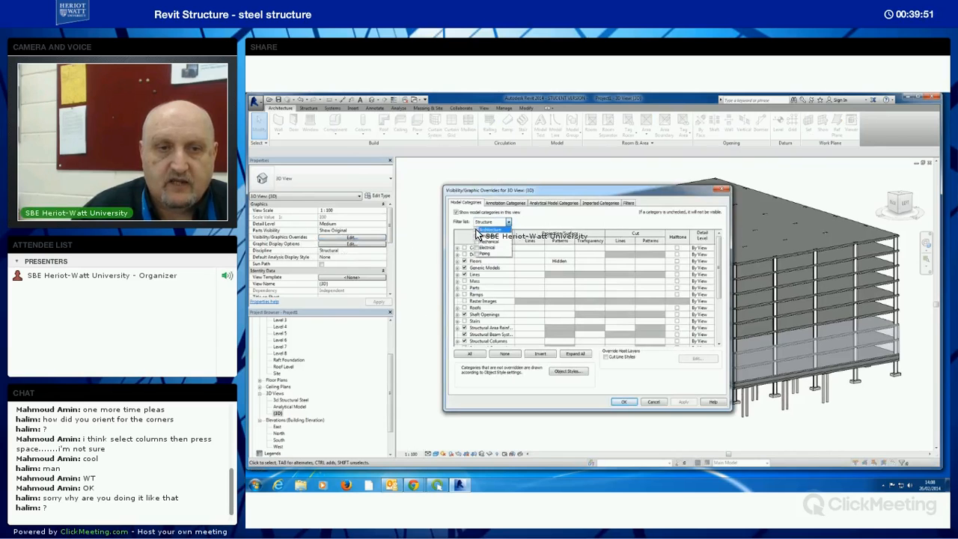
pyautogui.click(476, 231)
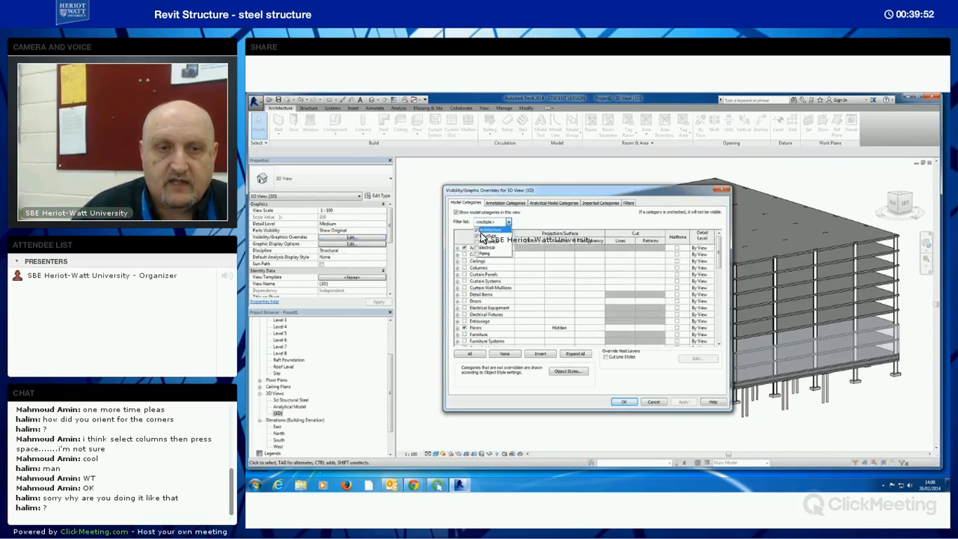
pyautogui.click(465, 278)
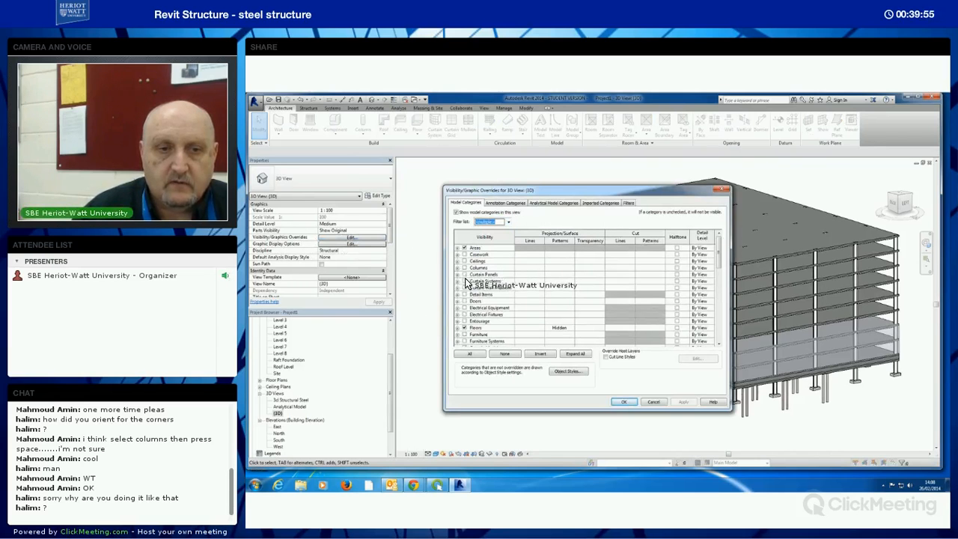
pyautogui.click(464, 281)
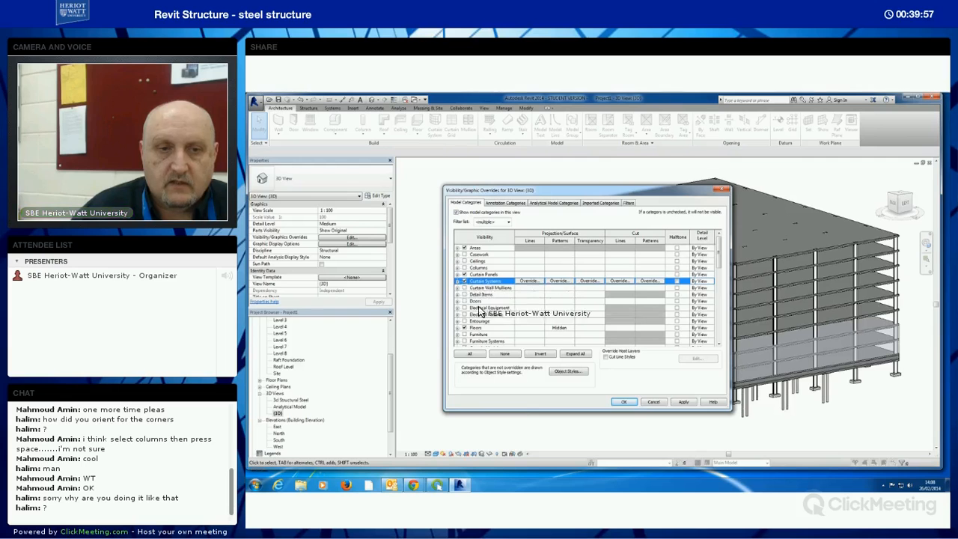
pyautogui.click(464, 288)
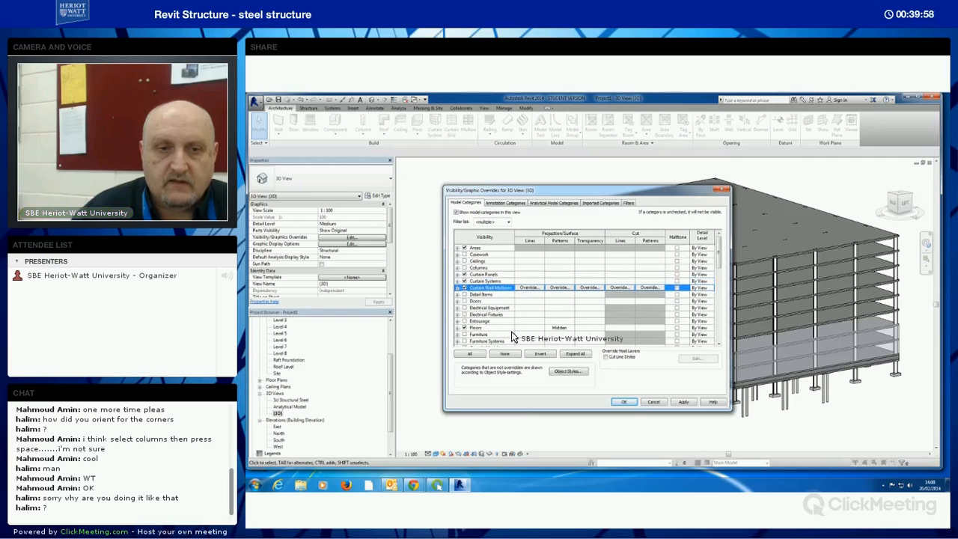
pyautogui.click(680, 402)
pyautogui.click(623, 402)
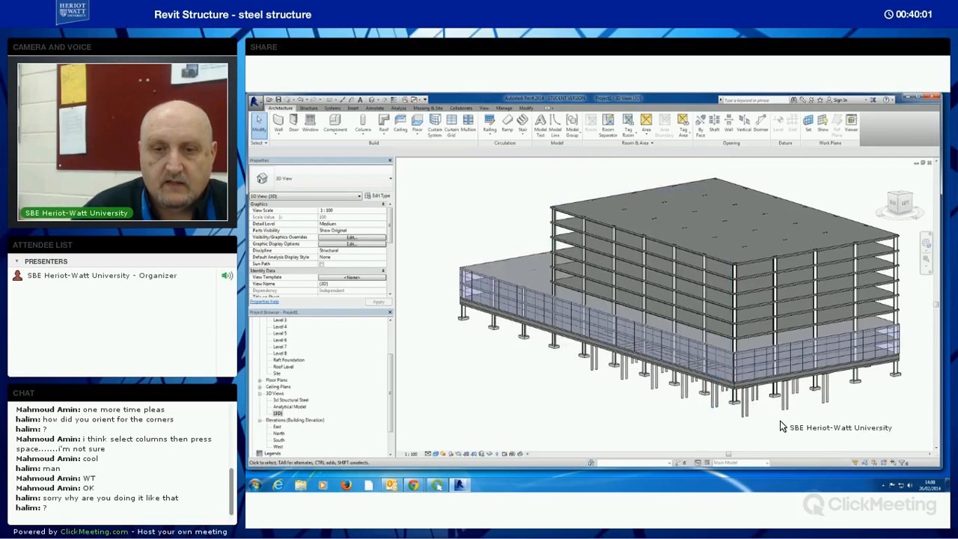
# - Inspect the glazed lower storeys and check which level the low block's roof slab belongs to
pyautogui.moveTo(778, 424); pyautogui.dragTo(636, 420, button='middle')
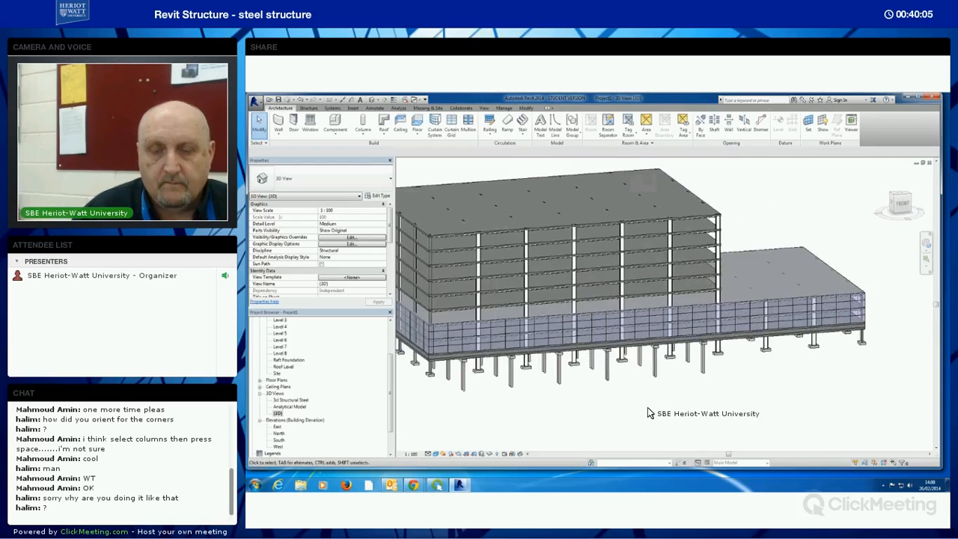
pyautogui.keyDown('shift'); pyautogui.moveTo(695, 403); pyautogui.dragTo(773, 410, button='middle'); pyautogui.keyUp('shift')
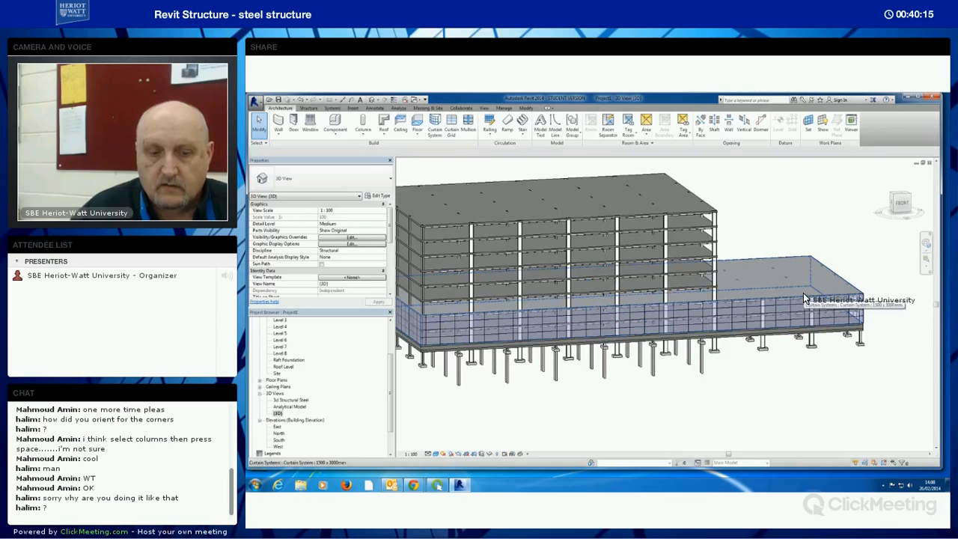
pyautogui.press('Tab')
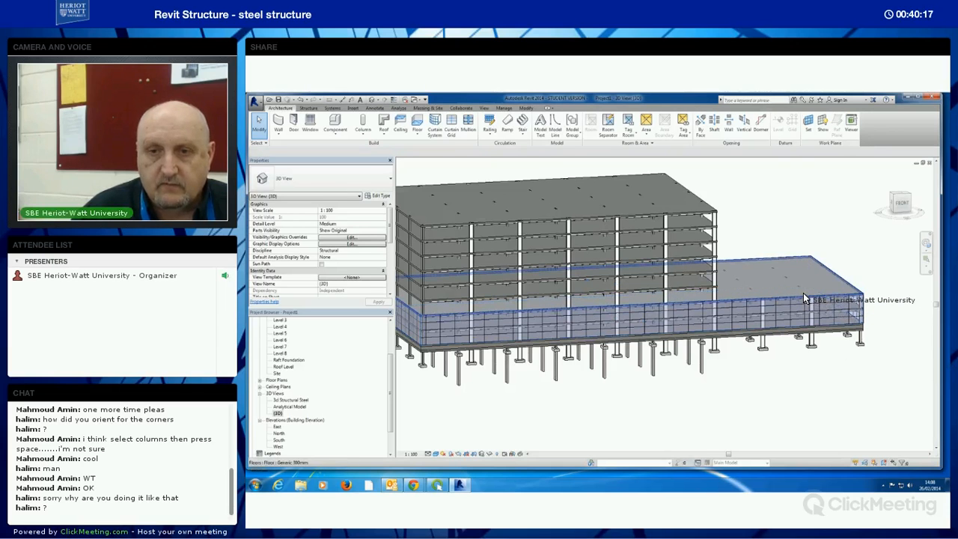
pyautogui.click(803, 293)
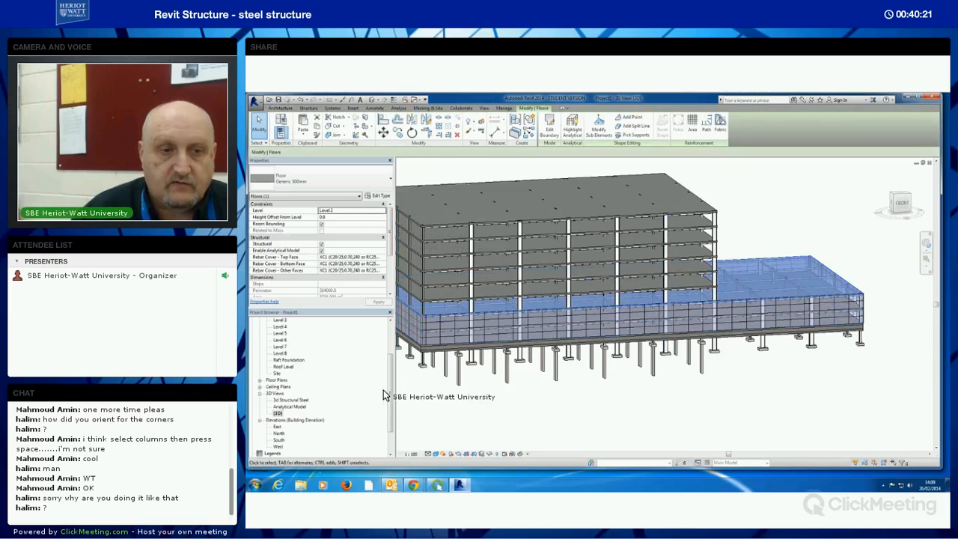
# - On the Level 2 structural plan, start a new in-place mass named Mass 2
pyautogui.moveTo(390, 371); pyautogui.dragTo(389, 340)
pyautogui.doubleClick(286, 359)
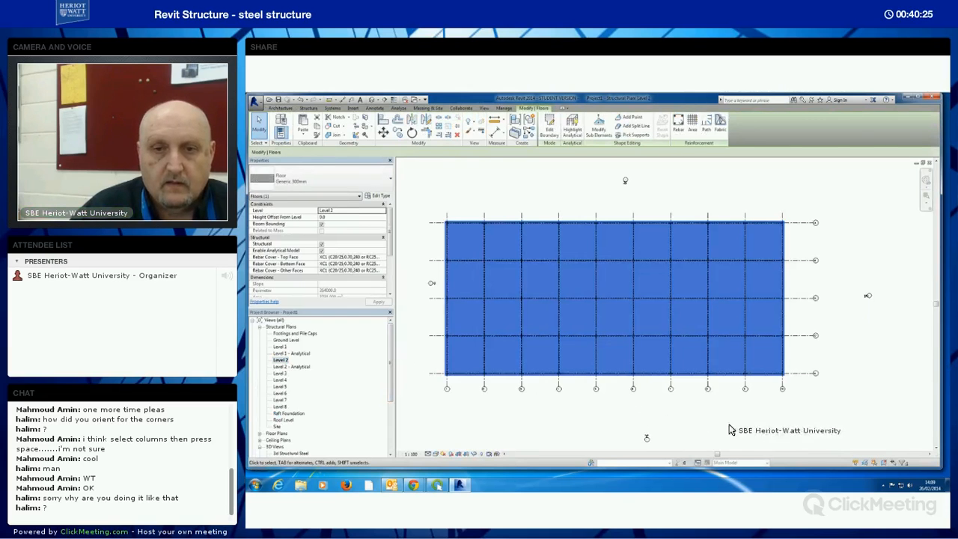
pyautogui.click(736, 400)
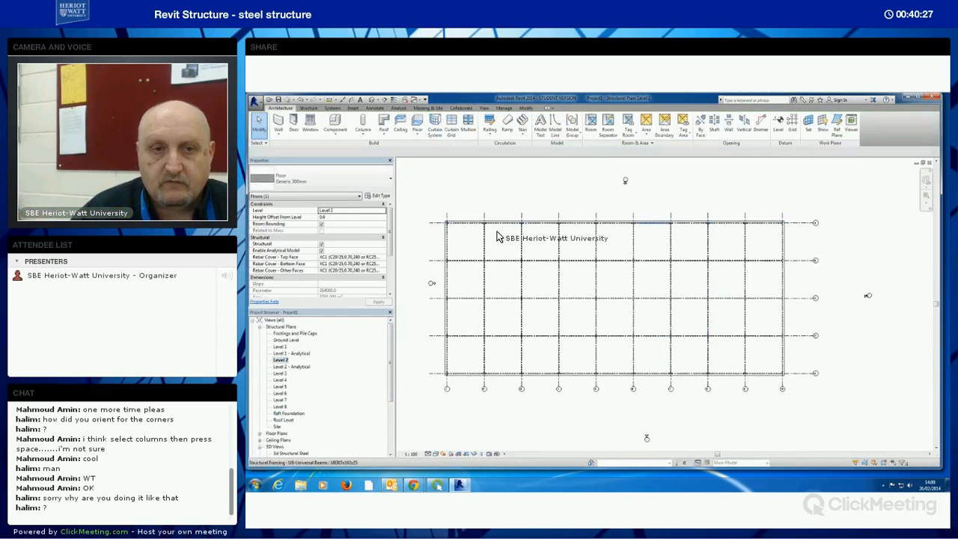
pyautogui.click(428, 109)
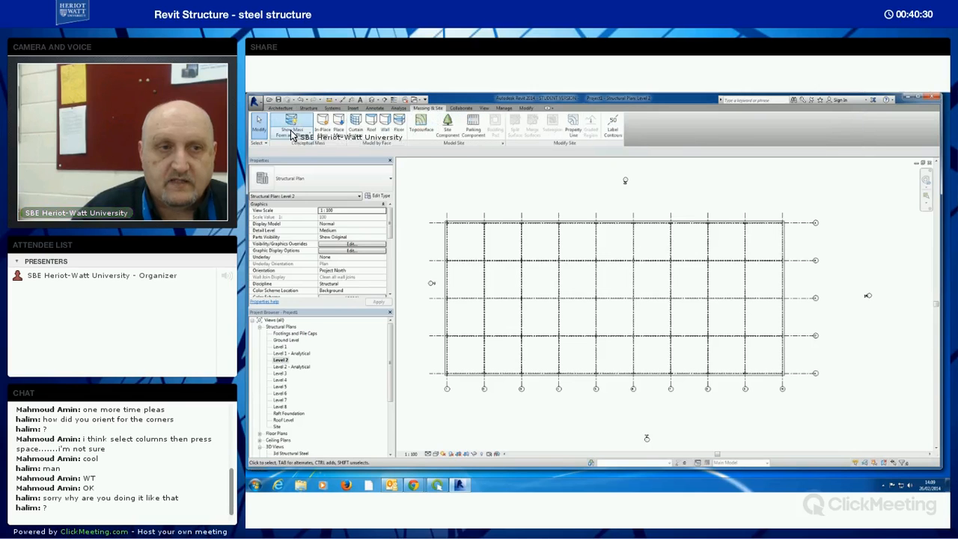
pyautogui.click(321, 126)
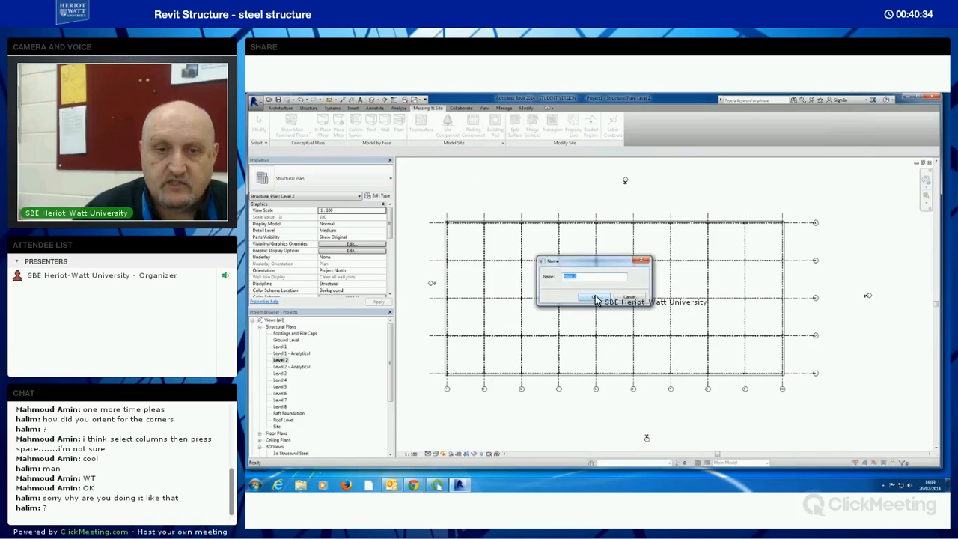
pyautogui.click(595, 297)
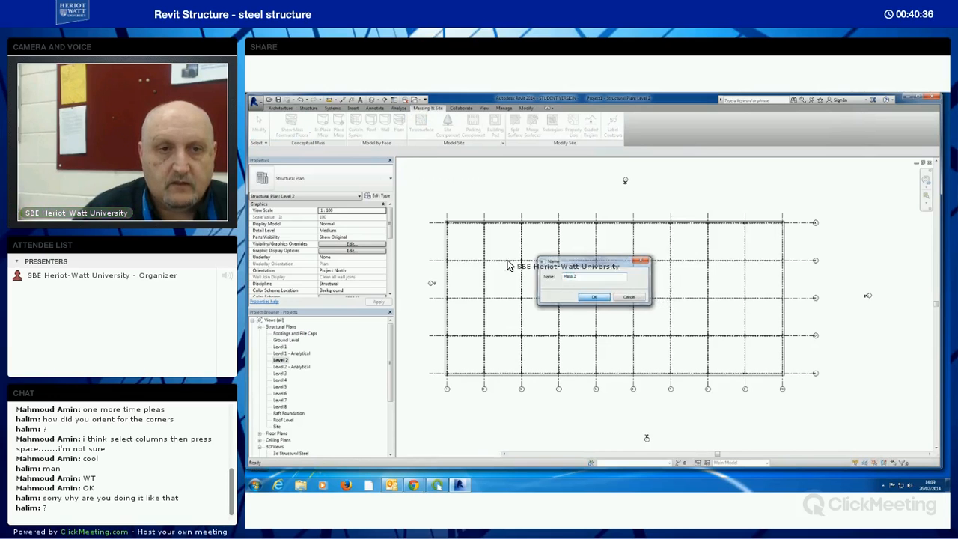
# - Sketch a rectangle over the first six bays and the full depth of the grid, and create a solid form from it
pyautogui.click(345, 125)
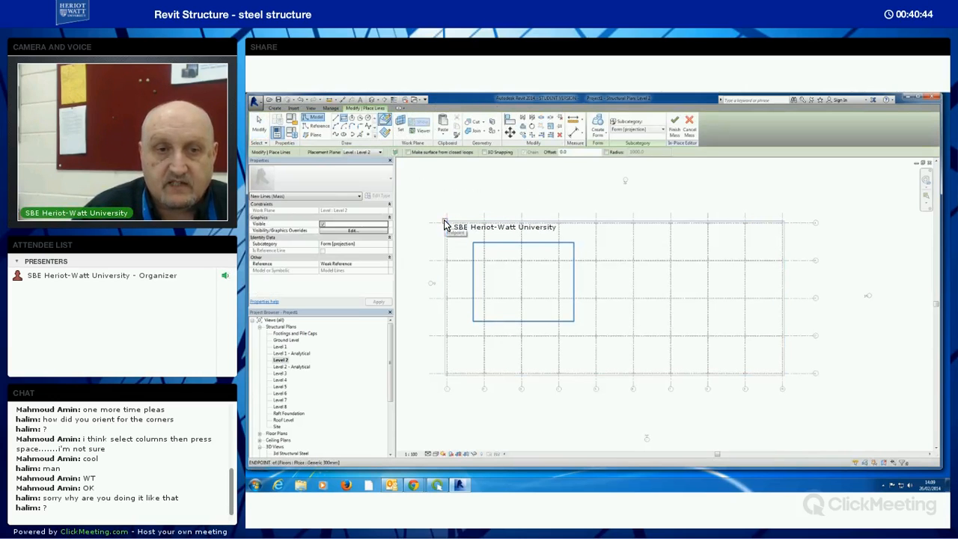
pyautogui.click(445, 224)
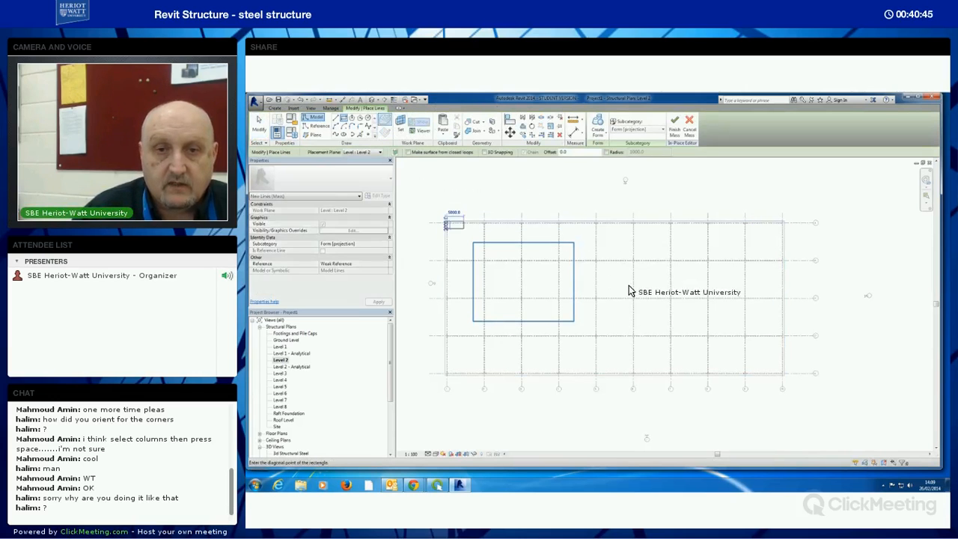
pyautogui.click(671, 378)
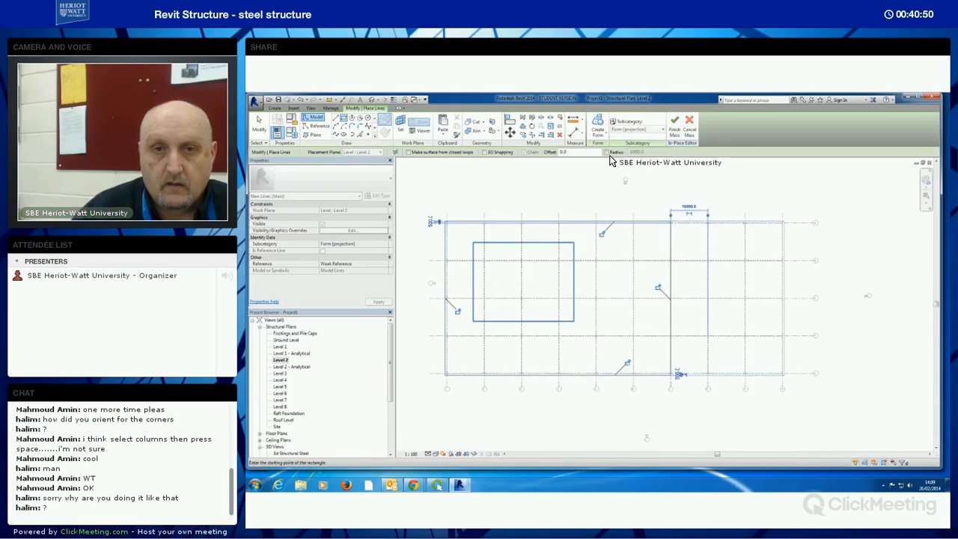
pyautogui.click(597, 123)
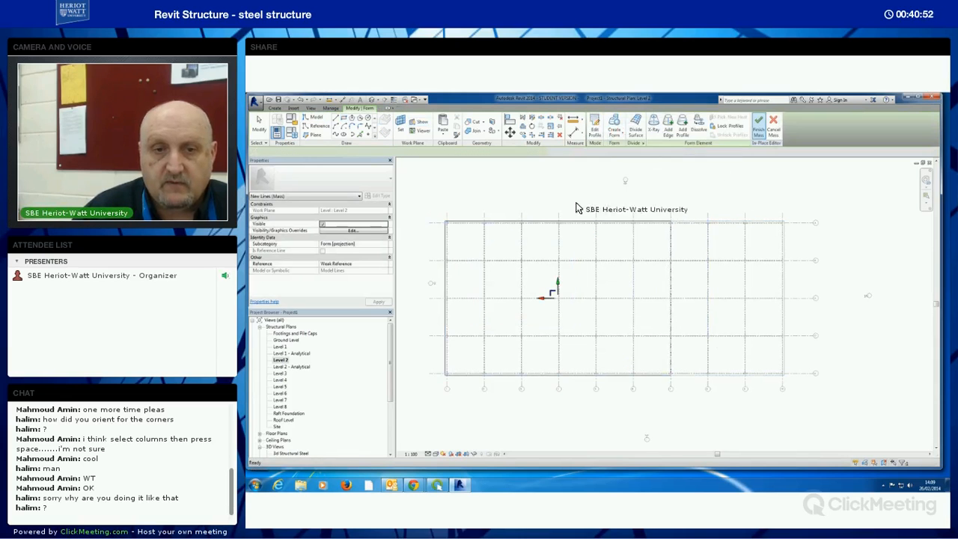
# - In the default 3D view, lower the mass's top face to the tower's roof and finish the mass
pyautogui.moveTo(389, 399); pyautogui.dragTo(390, 432)
pyautogui.doubleClick(281, 407)
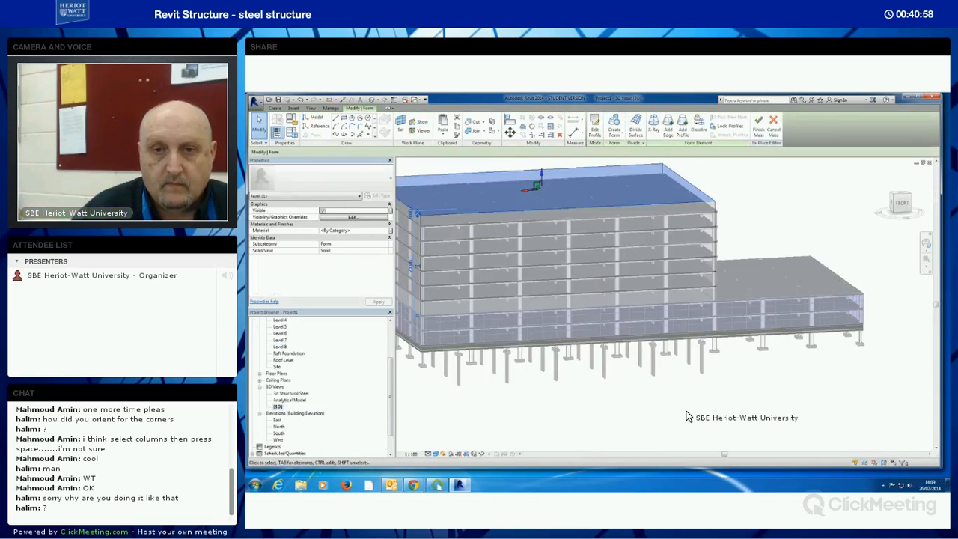
pyautogui.moveTo(667, 412)
pyautogui.keyDown('shift'); pyautogui.mouseDown(button='middle')
pyautogui.moveTo(668, 380)
pyautogui.moveTo(667, 409)
pyautogui.mouseUp(button='middle'); pyautogui.keyUp('shift')
pyautogui.moveTo(542, 178)
pyautogui.mouseDown()
pyautogui.moveTo(543, 195)
pyautogui.moveTo(540, 183)
pyautogui.mouseUp()
pyautogui.keyDown('shift'); pyautogui.moveTo(605, 386); pyautogui.dragTo(639, 405, button='middle'); pyautogui.keyUp('shift')
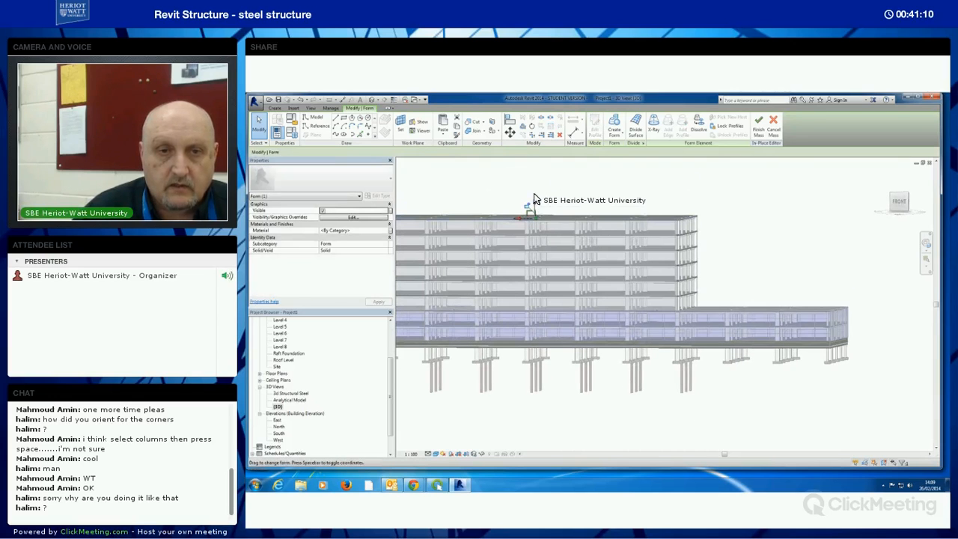
pyautogui.moveTo(534, 199); pyautogui.dragTo(535, 200)
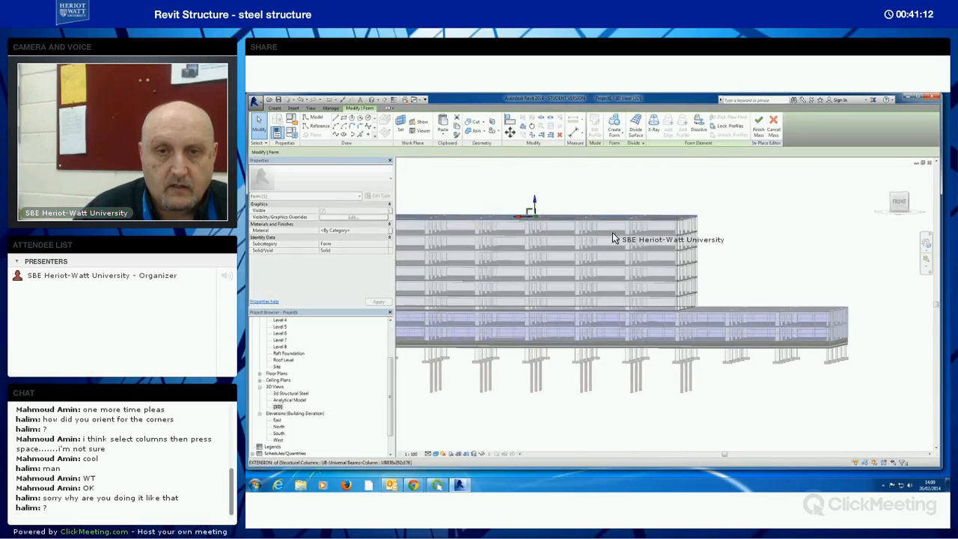
pyautogui.keyDown('shift'); pyautogui.moveTo(709, 411); pyautogui.dragTo(676, 238, button='middle'); pyautogui.keyUp('shift')
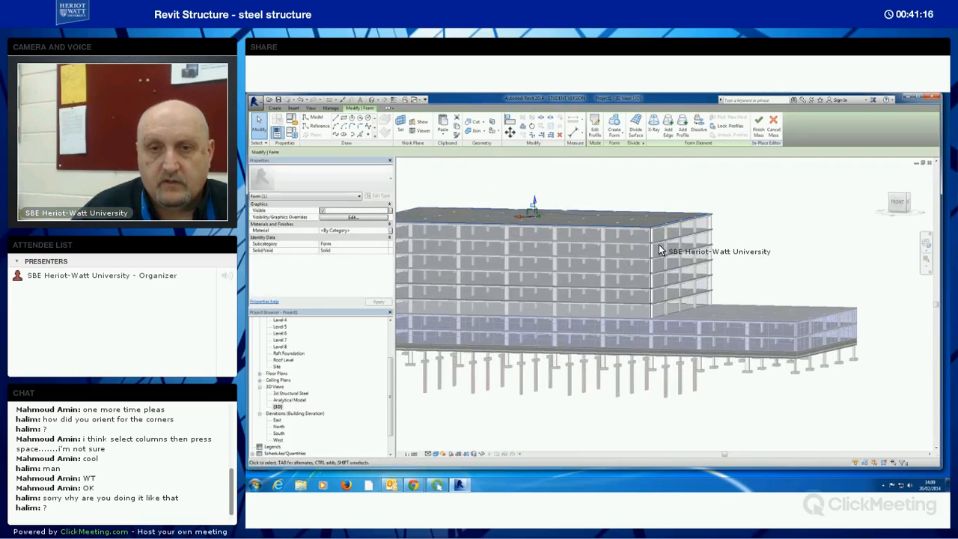
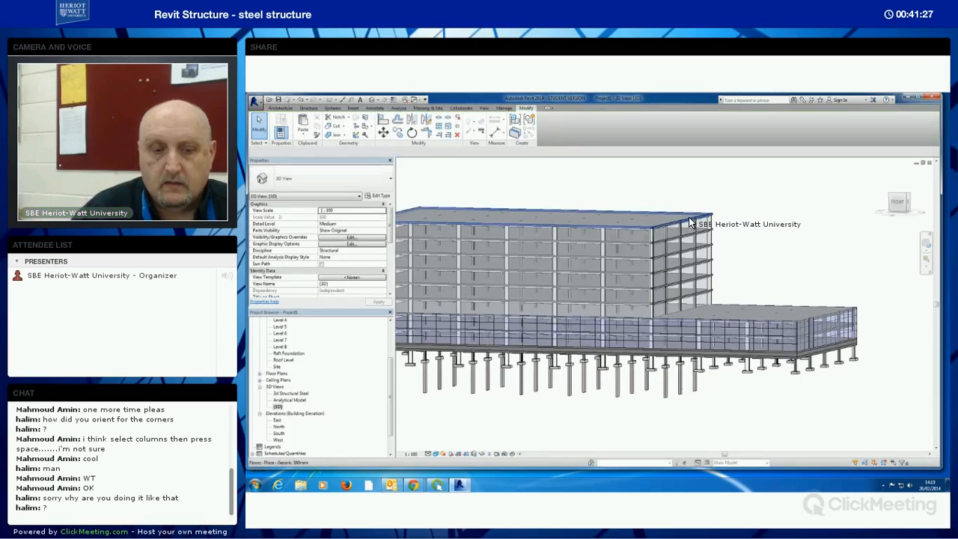
# - Cycle through the overlapping elements at the tower's roof edge and check the new mass's end face above the low block
pyautogui.press('Tab')
pyautogui.press('Tab')
pyautogui.press('Tab')
pyautogui.press('Tab')
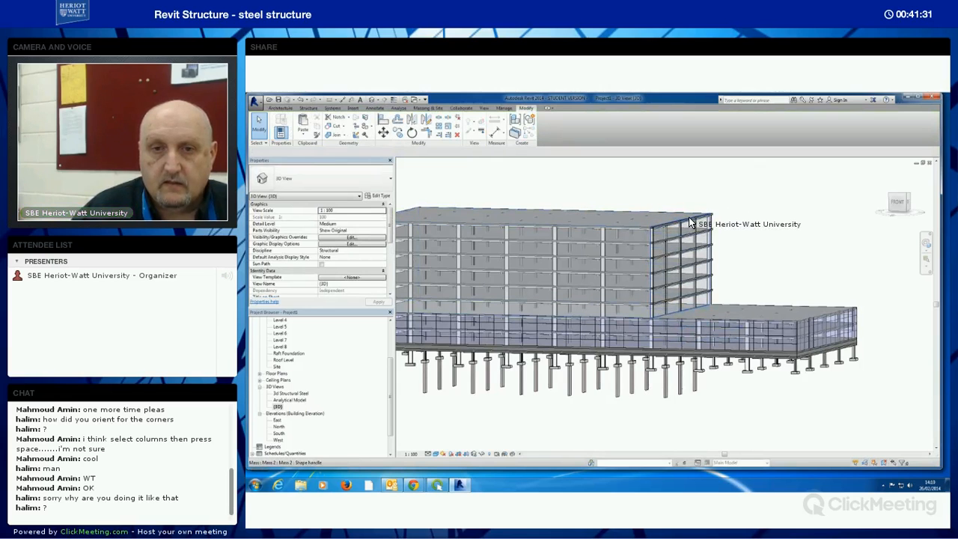
pyautogui.press('Tab')
pyautogui.press('Tab')
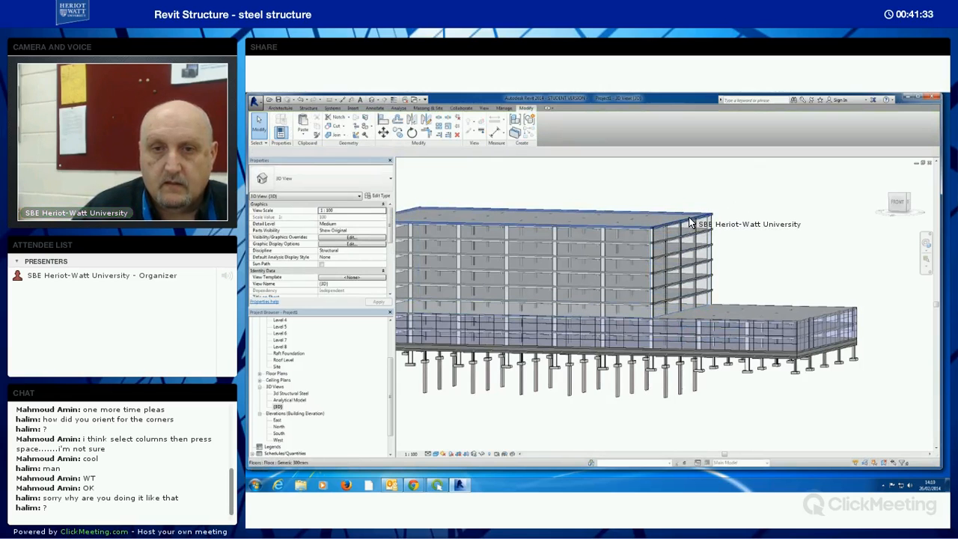
pyautogui.press('Tab')
pyautogui.press('Tab')
pyautogui.press('Tab')
pyautogui.press('Tab')
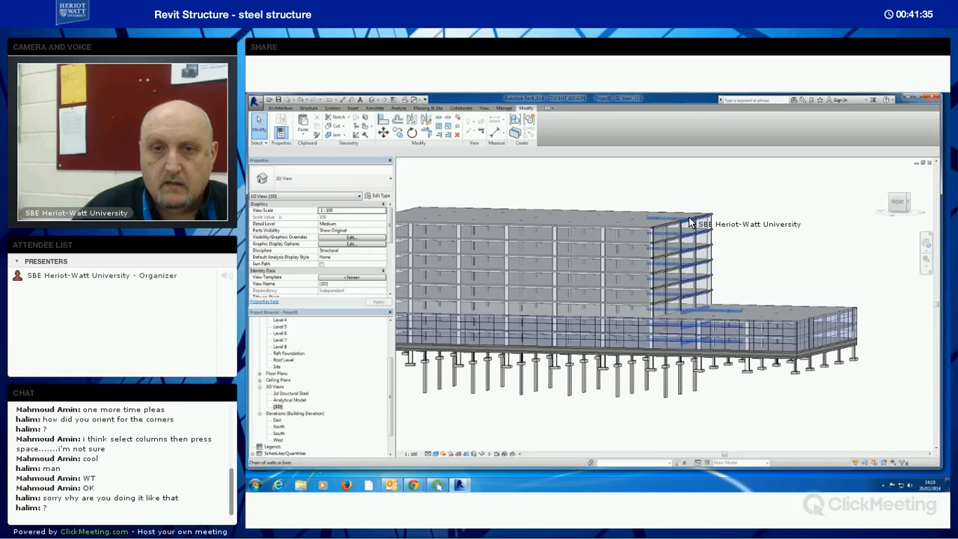
pyautogui.click(700, 225)
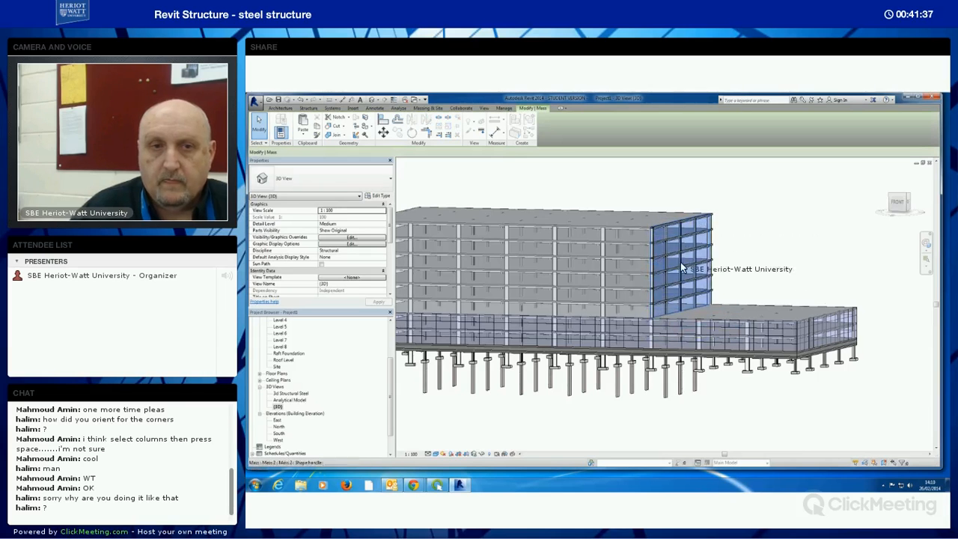
pyautogui.keyDown('shift'); pyautogui.moveTo(765, 290); pyautogui.dragTo(656, 428, button='middle'); pyautogui.keyUp('shift')
pyautogui.click(753, 259)
pyautogui.keyDown('shift'); pyautogui.moveTo(556, 334); pyautogui.dragTo(389, 169, button='middle'); pyautogui.keyUp('shift')
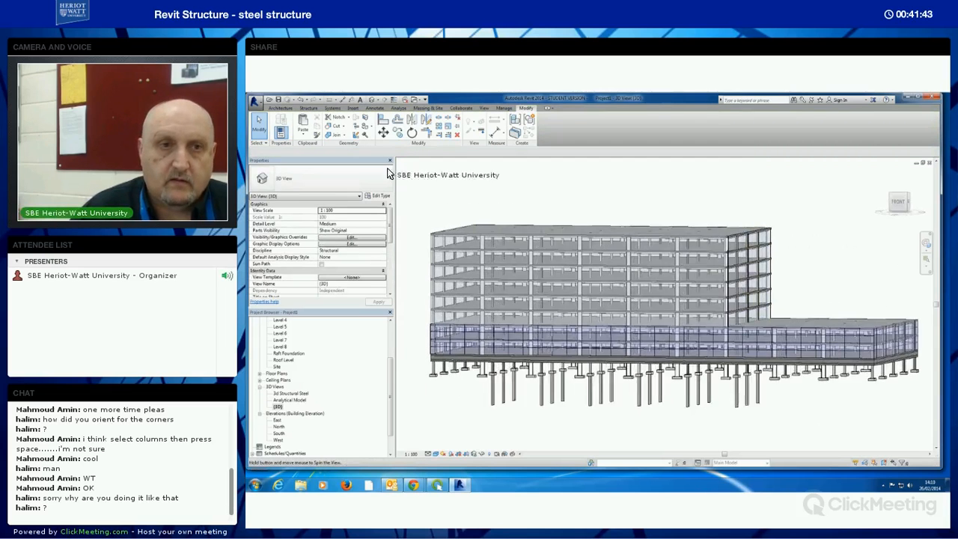
# - Create a 1500 x 3000mm curtain system on the four vertical side faces of the tower mass
pyautogui.scroll(10, 405, 139)
pyautogui.click(434, 132)
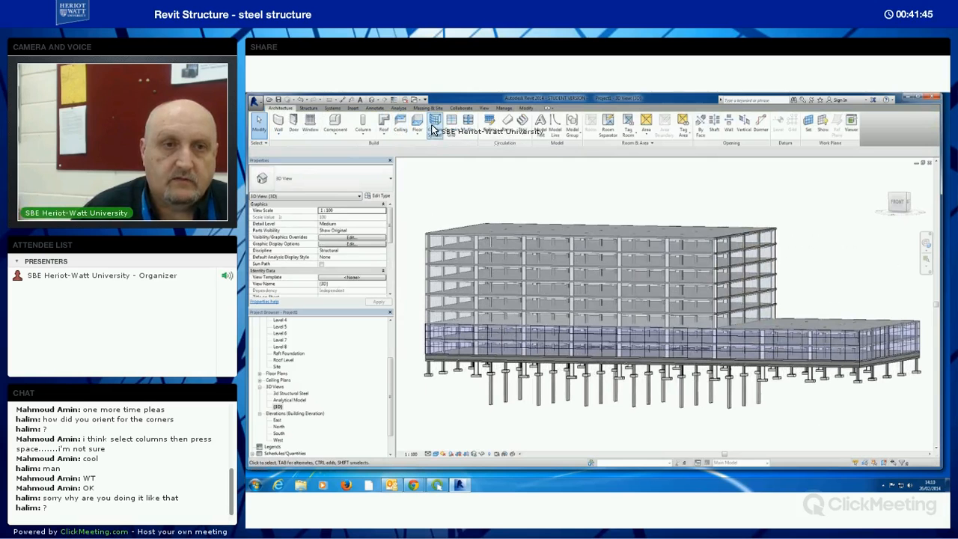
pyautogui.click(669, 244)
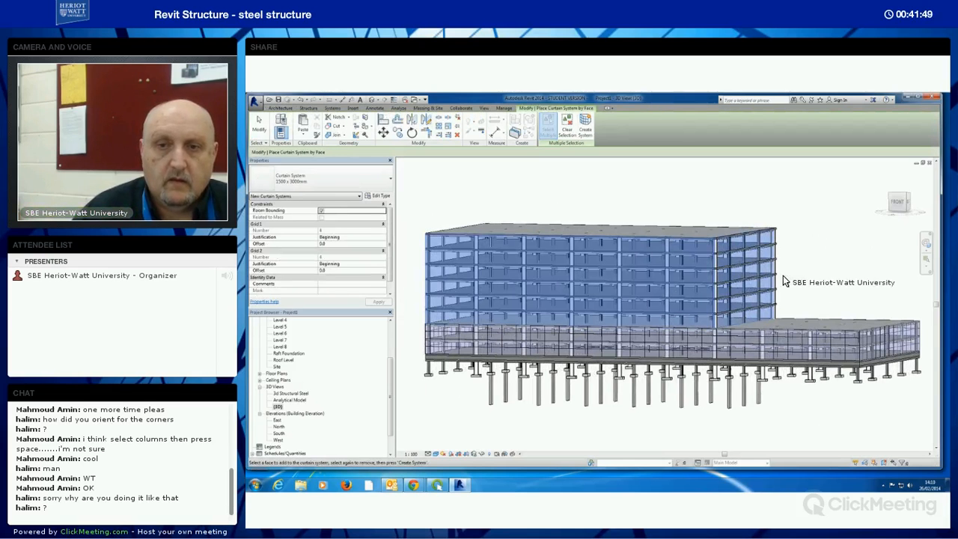
pyautogui.keyDown('shift'); pyautogui.moveTo(680, 278); pyautogui.dragTo(632, 252, button='middle'); pyautogui.keyUp('shift')
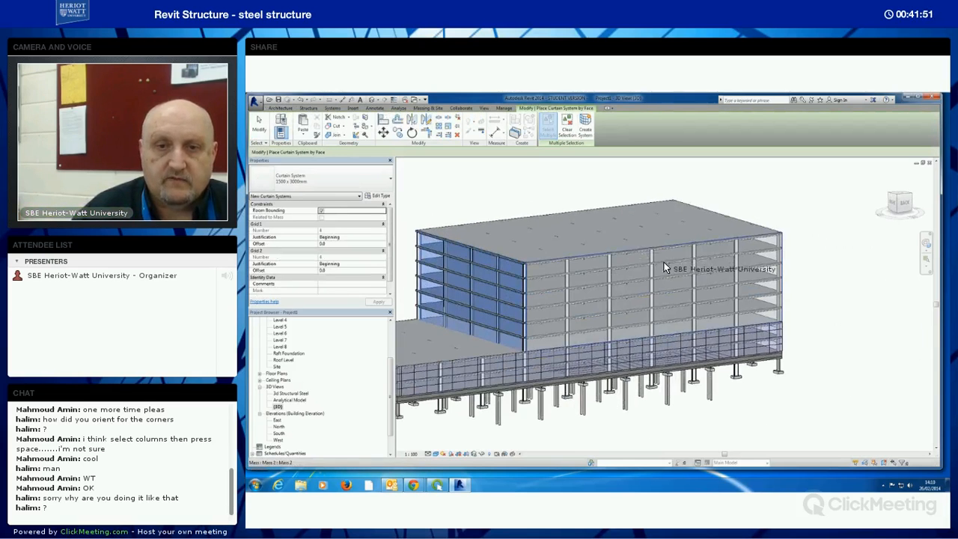
pyautogui.click(664, 262)
pyautogui.keyDown('shift'); pyautogui.moveTo(754, 330); pyautogui.dragTo(711, 264, button='middle'); pyautogui.keyUp('shift')
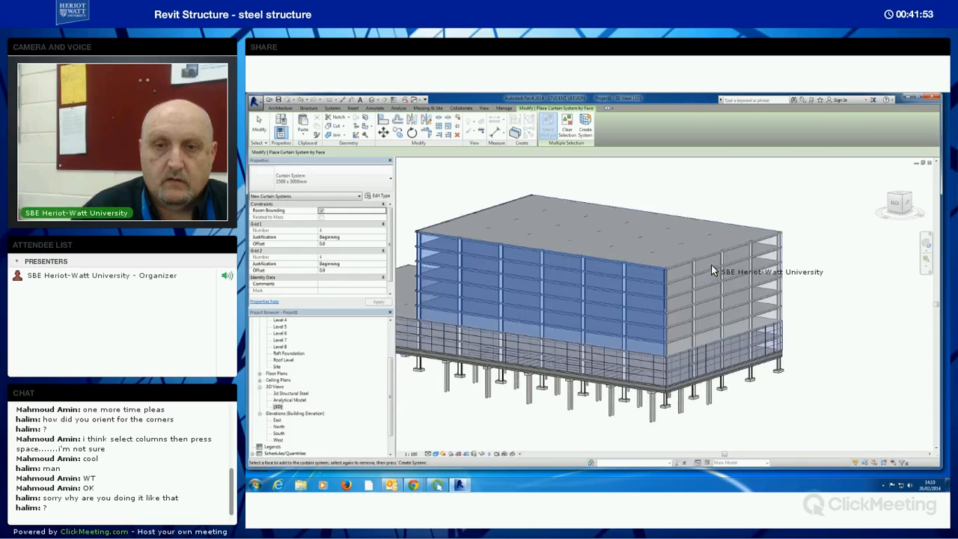
pyautogui.click(715, 256)
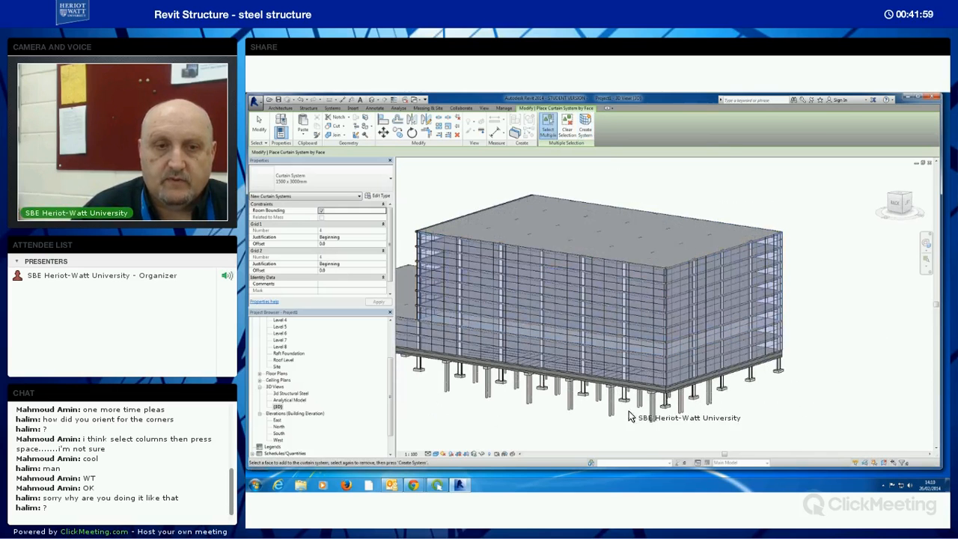
pyautogui.keyDown('shift'); pyautogui.moveTo(726, 406); pyautogui.dragTo(619, 378, button='middle'); pyautogui.keyUp('shift')
pyautogui.click(263, 131)
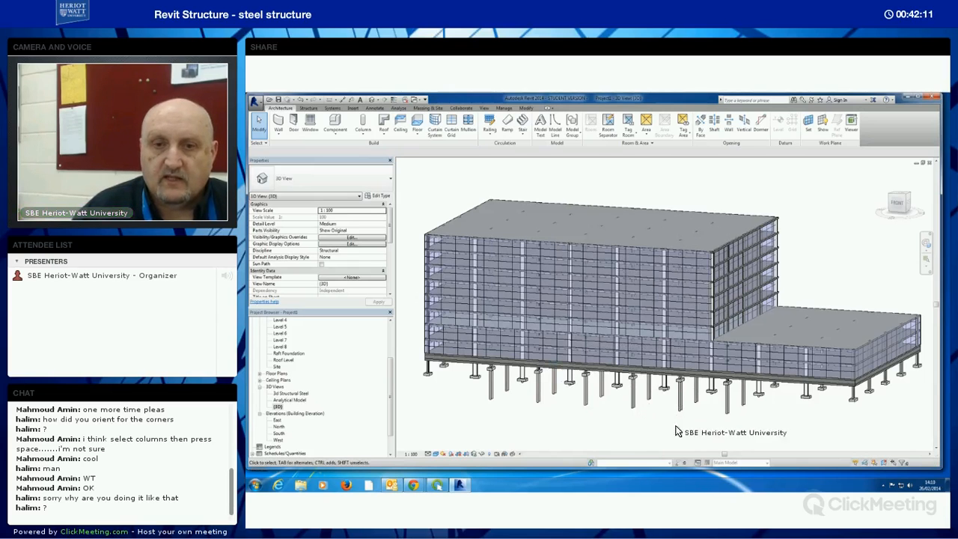
# - Inspect the fully glazed building from several sides and from above
pyautogui.moveTo(765, 426); pyautogui.dragTo(761, 430, button='middle')
pyautogui.moveTo(670, 429); pyautogui.dragTo(630, 424, button='middle')
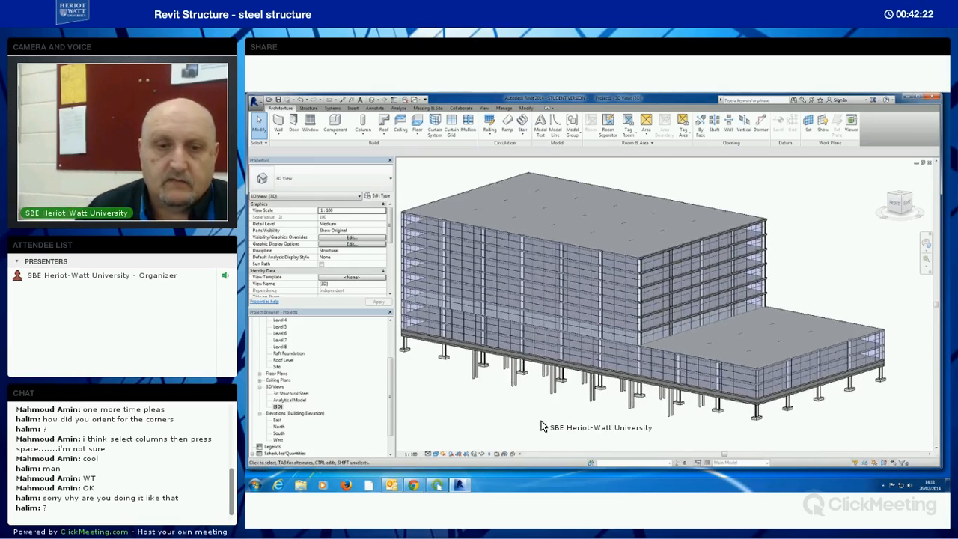
pyautogui.moveTo(547, 417); pyautogui.dragTo(558, 416, button='middle')
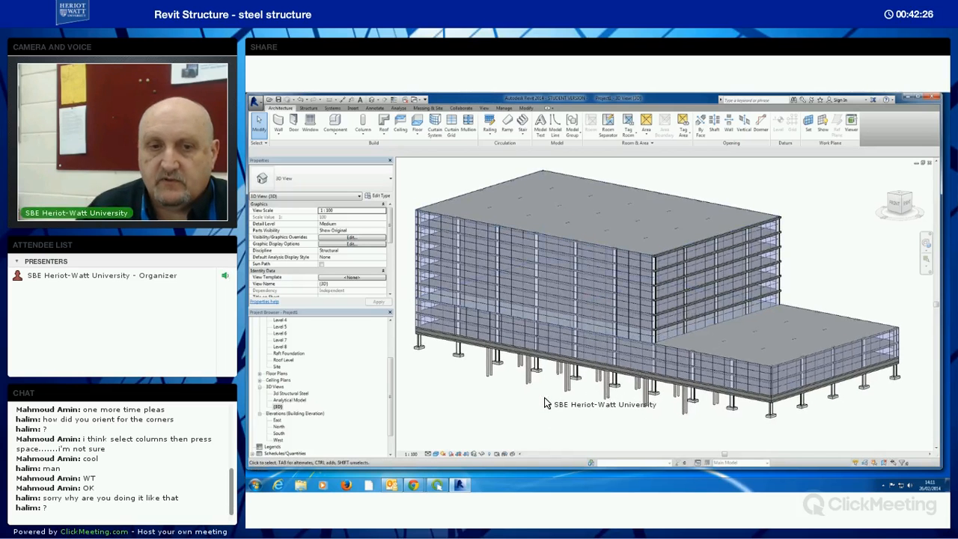
pyautogui.keyDown('shift'); pyautogui.moveTo(576, 374); pyautogui.dragTo(606, 346, button='middle'); pyautogui.keyUp('shift')
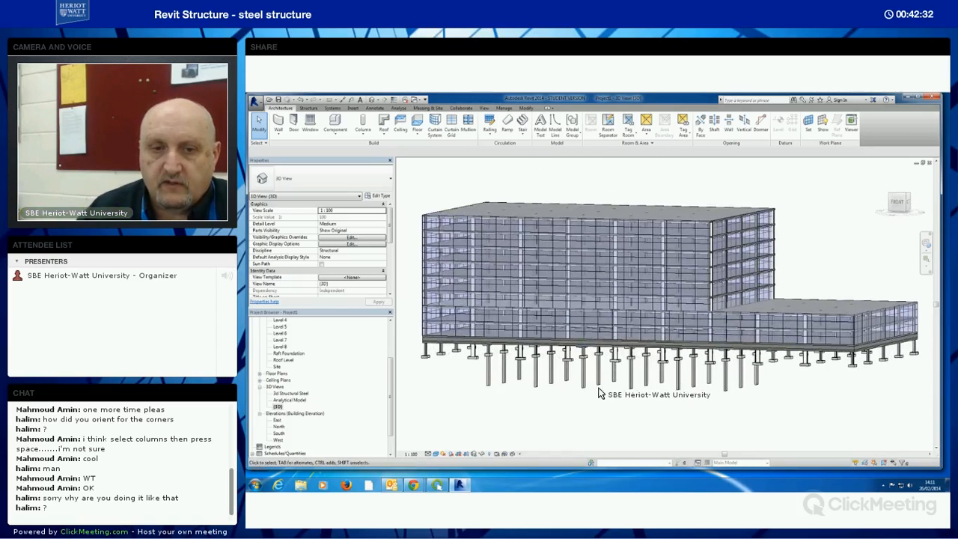
pyautogui.keyDown('shift'); pyautogui.moveTo(590, 387); pyautogui.dragTo(602, 255, button='middle'); pyautogui.keyUp('shift')
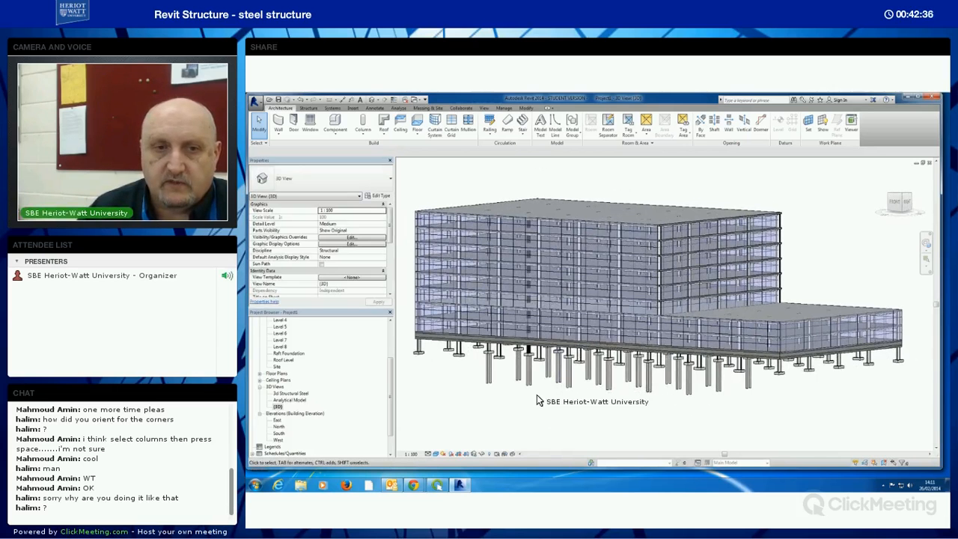
pyautogui.keyDown('shift'); pyautogui.moveTo(559, 378); pyautogui.dragTo(618, 192, button='middle'); pyautogui.keyUp('shift')
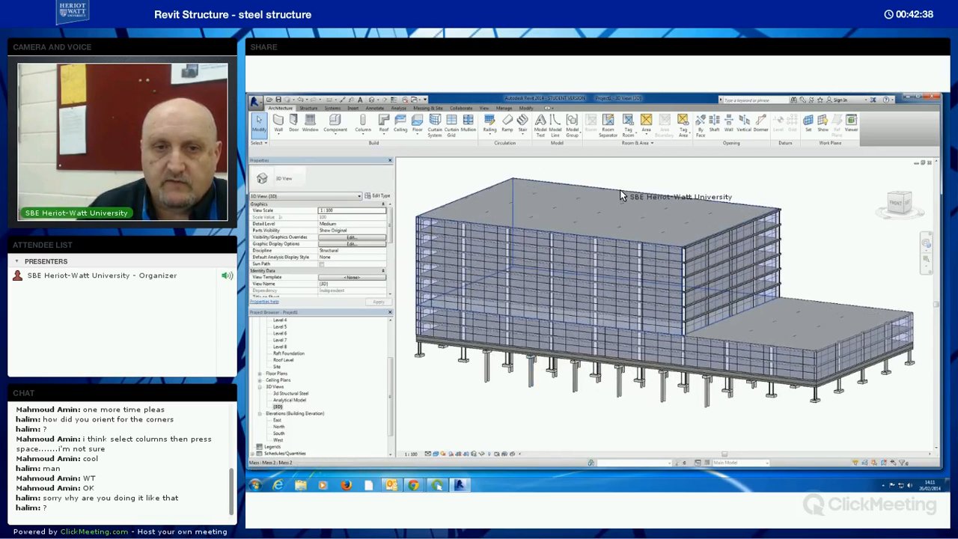
# - On the Level 8 structural plan, start a shaft opening and sketch a closed rectangular boundary about 6000 mm wide across the central bays
pyautogui.doubleClick(288, 348)
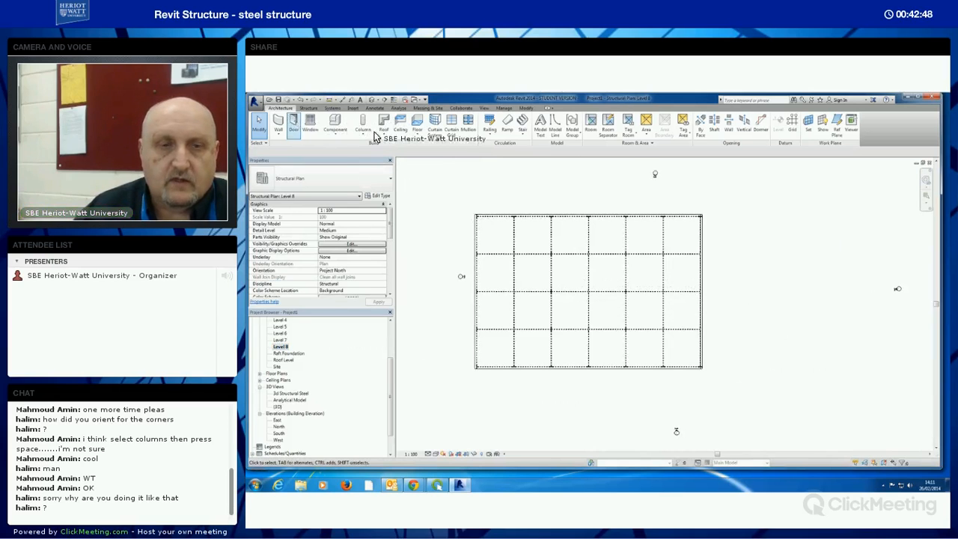
pyautogui.click(714, 125)
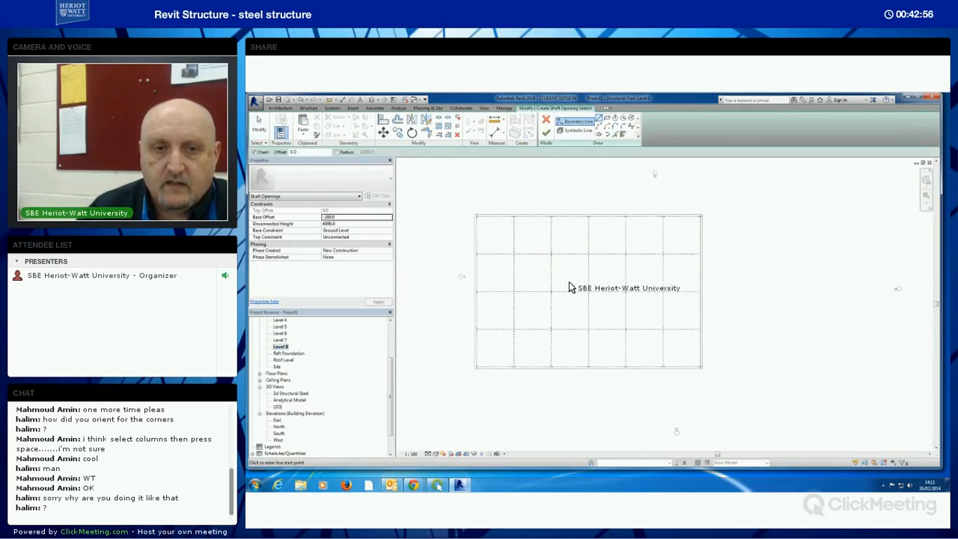
pyautogui.click(520, 253)
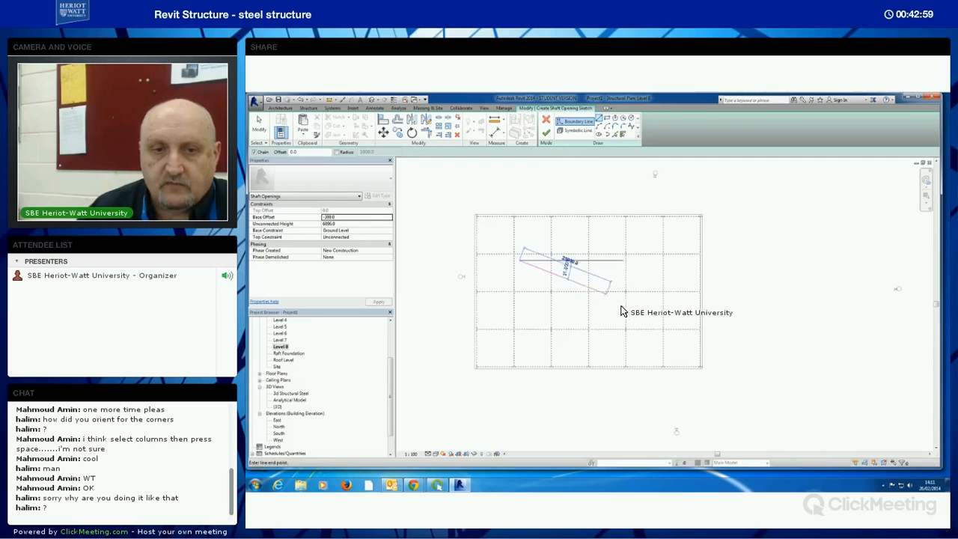
pyautogui.click(657, 260)
pyautogui.click(650, 284)
pyautogui.click(520, 286)
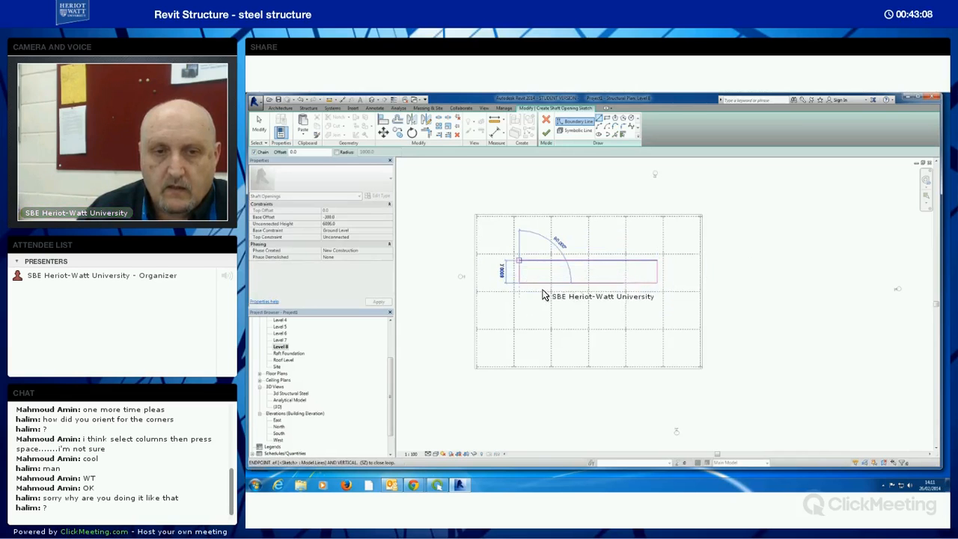
pyautogui.click(519, 260)
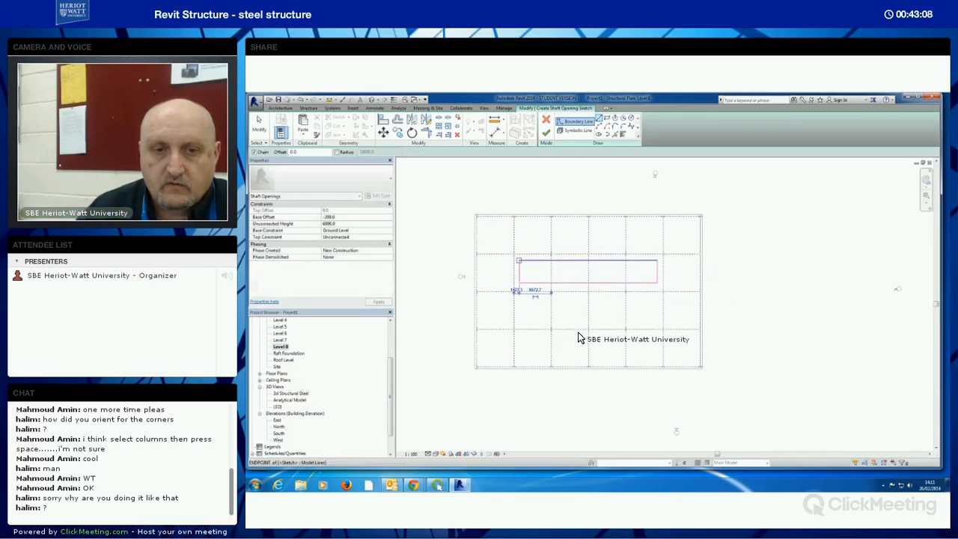
# - Sketch a second rectangular shaft boundary about 37000 mm long in the bay below the first, matching its ends
pyautogui.click(606, 118)
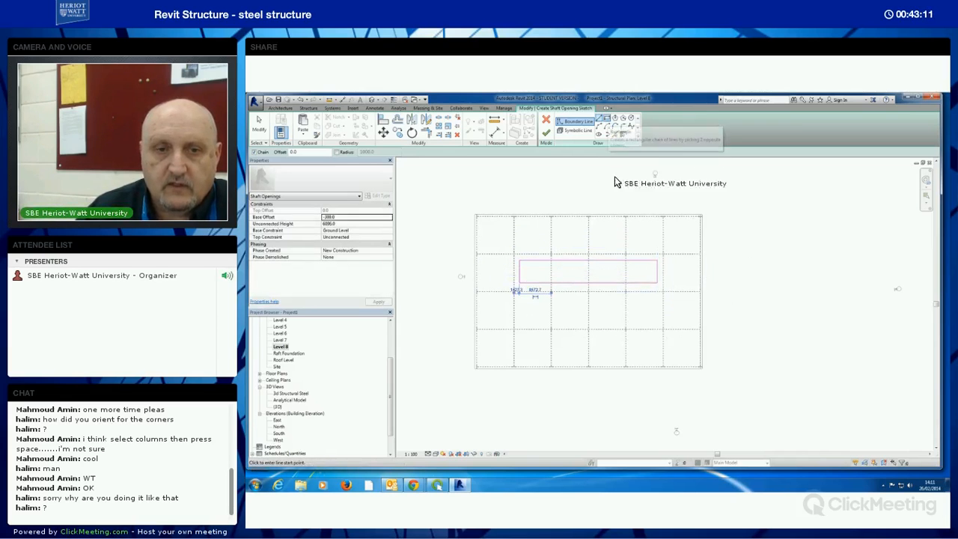
pyautogui.click(520, 305)
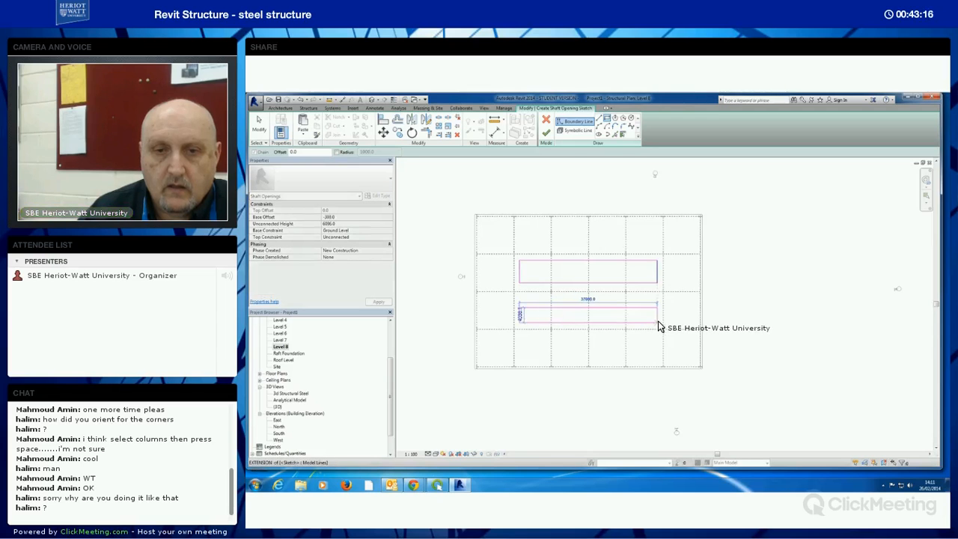
pyautogui.click(659, 324)
pyautogui.press('Escape')
# - Widen the second rectangle to 6000 mm by moving its upper edge and finish the shaft opening sketch
pyautogui.moveTo(574, 305); pyautogui.dragTo(573, 298)
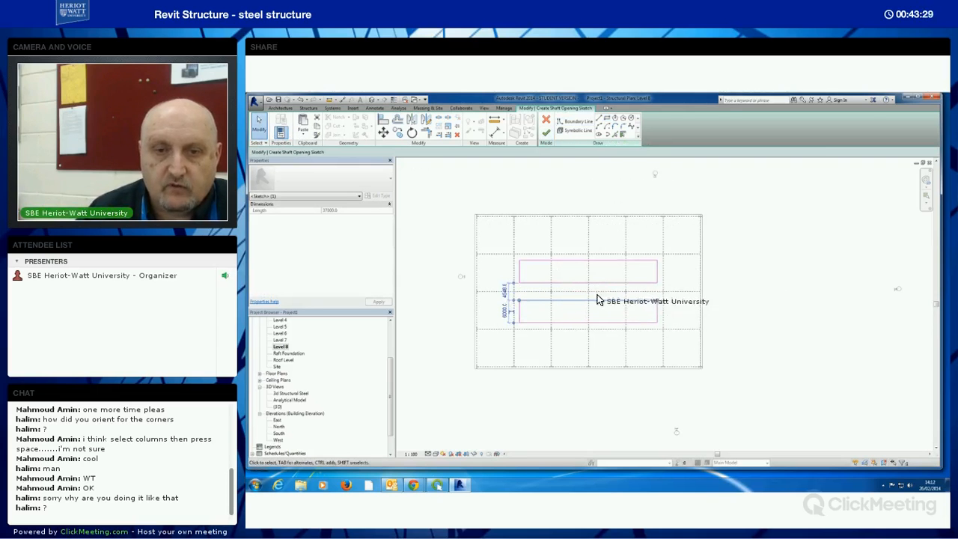
pyautogui.click(520, 274)
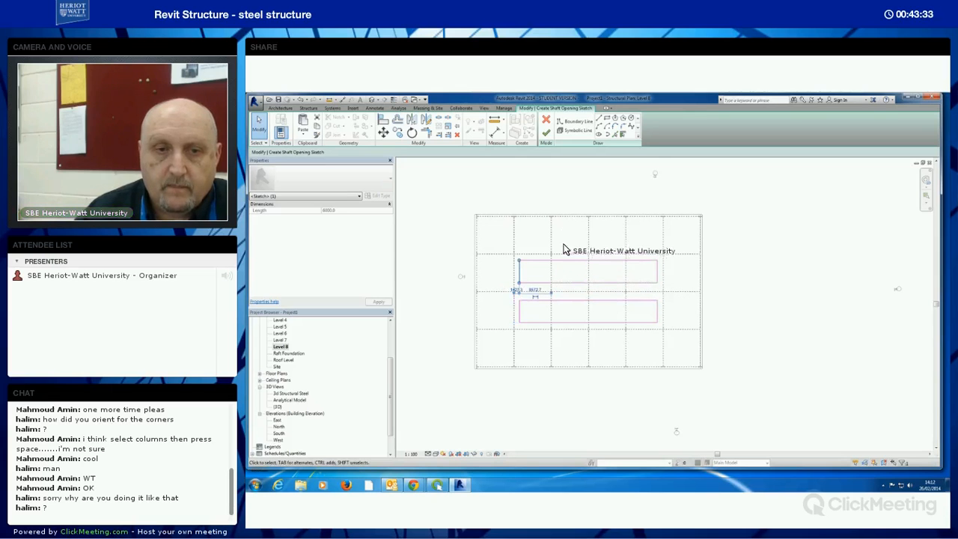
pyautogui.click(754, 295)
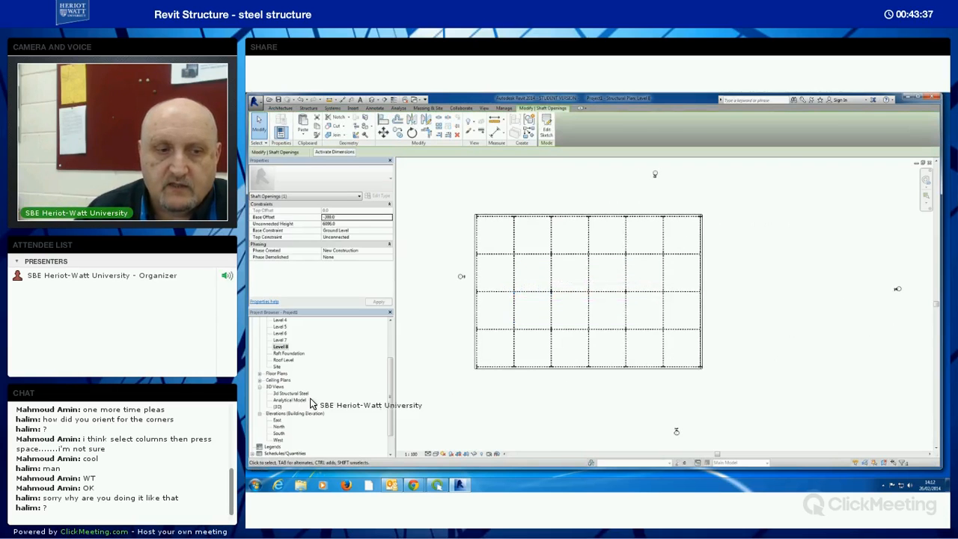
# - In the default 3D view, raise the shaft opening's base slightly and stretch its top up past the tower roof
pyautogui.doubleClick(280, 406)
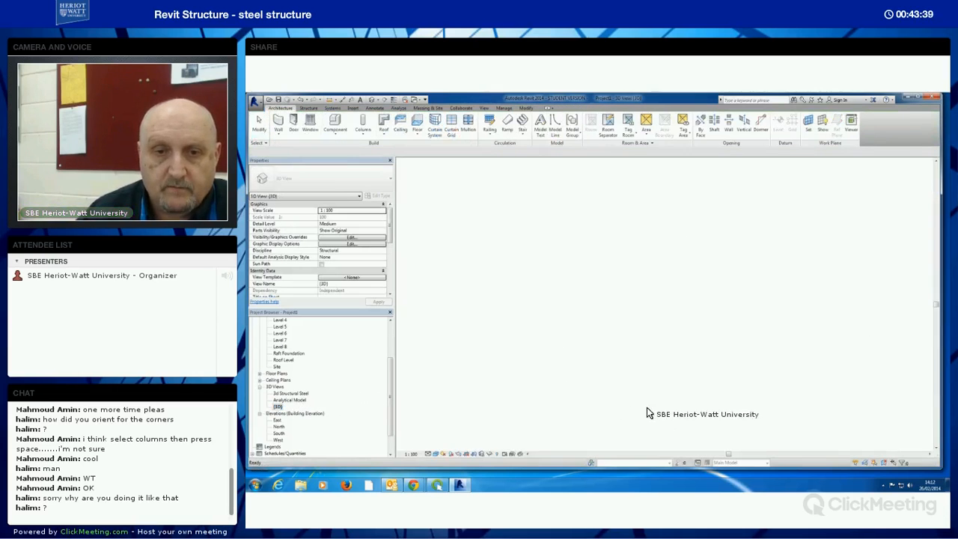
pyautogui.keyDown('shift'); pyautogui.moveTo(669, 392); pyautogui.dragTo(642, 322, button='middle'); pyautogui.keyUp('shift')
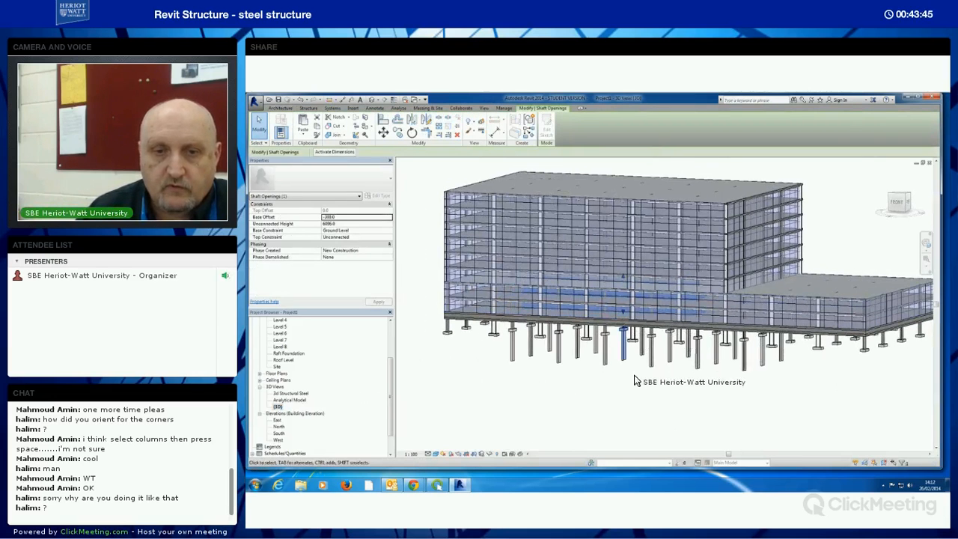
pyautogui.keyDown('shift'); pyautogui.moveTo(641, 380); pyautogui.dragTo(625, 321, button='middle'); pyautogui.keyUp('shift')
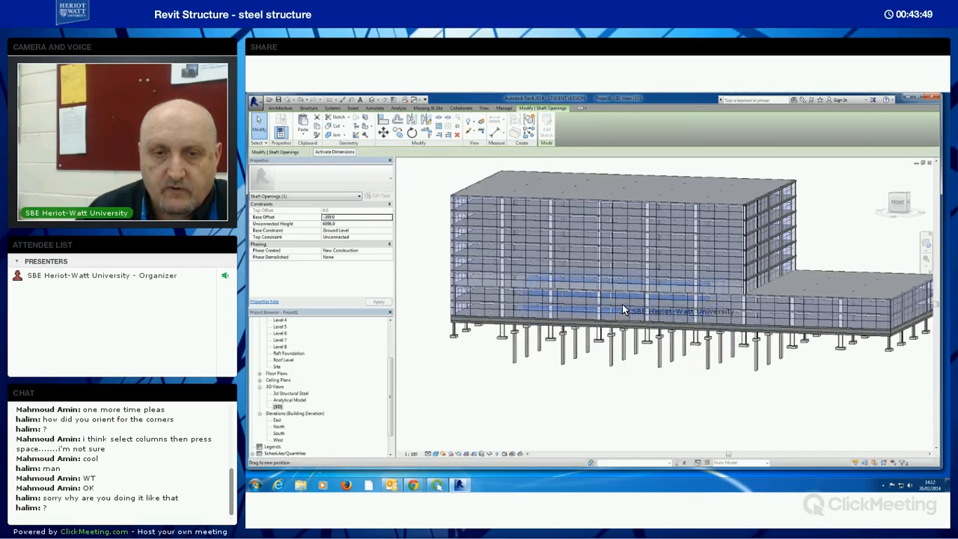
pyautogui.moveTo(632, 344); pyautogui.dragTo(637, 376)
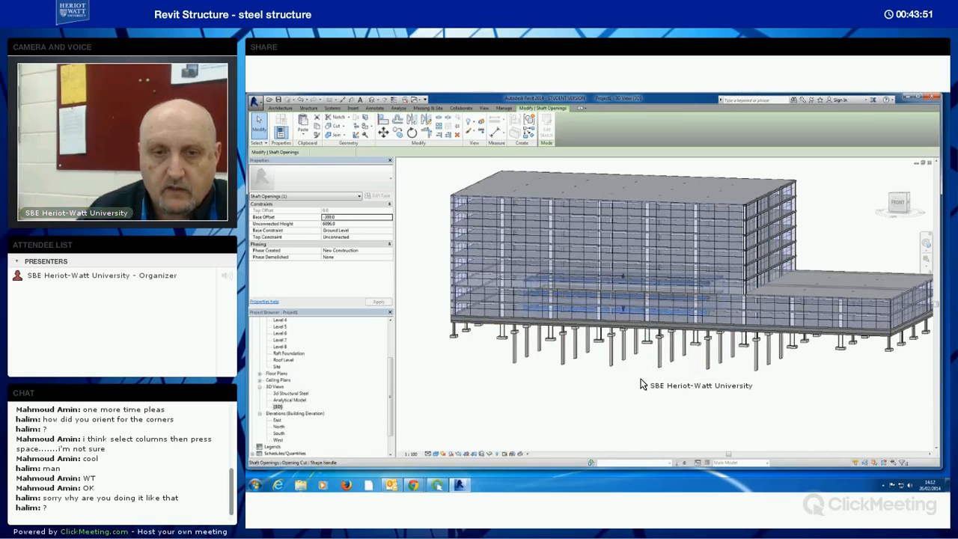
pyautogui.moveTo(638, 335); pyautogui.dragTo(624, 285)
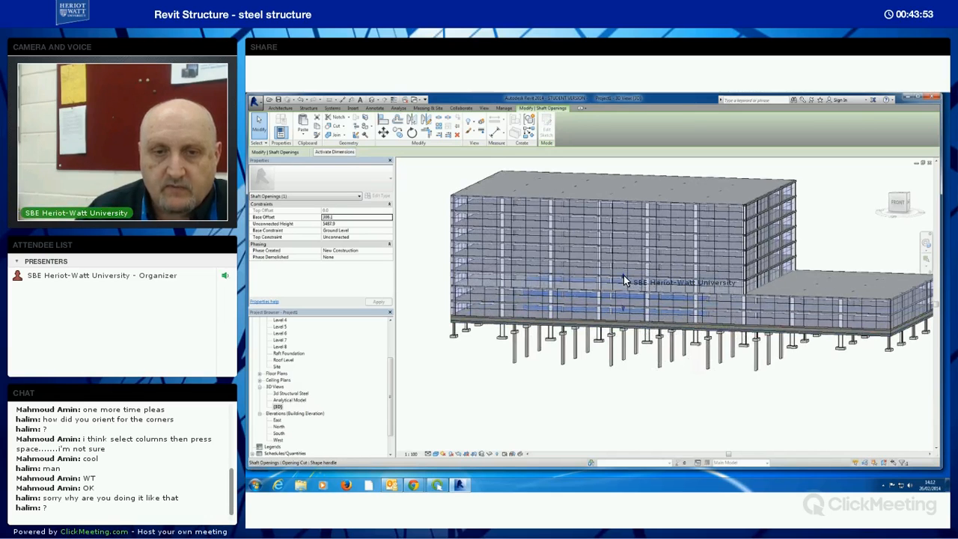
pyautogui.moveTo(632, 180); pyautogui.dragTo(632, 177)
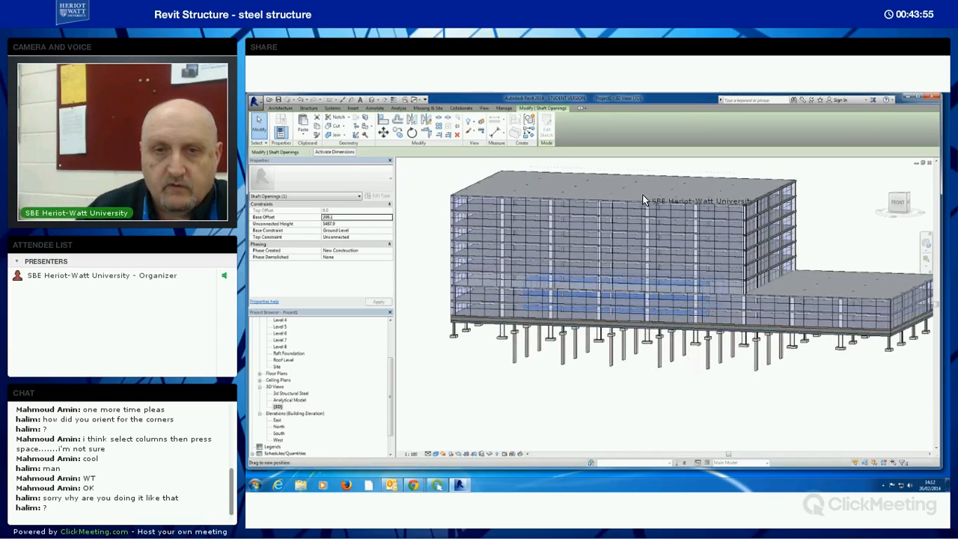
pyautogui.click(693, 388)
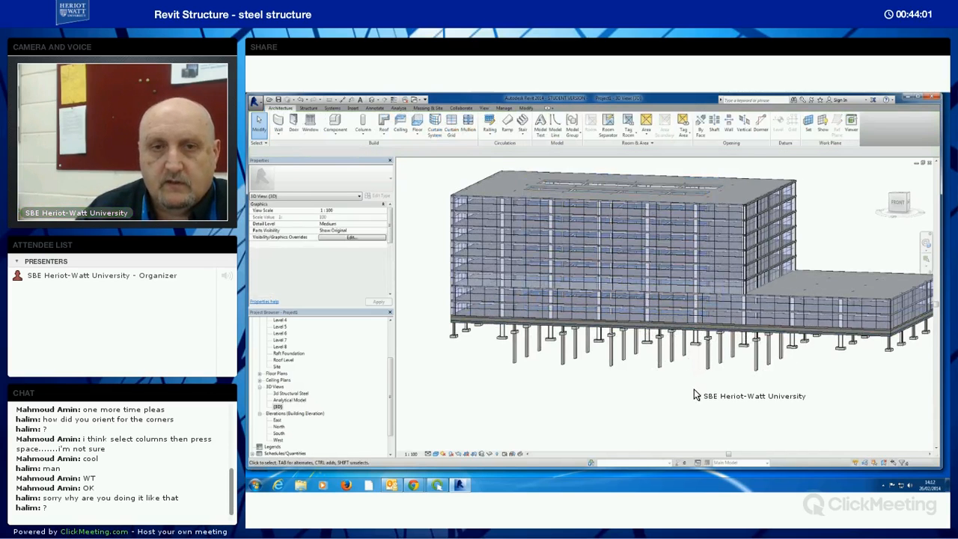
# - Looking straight down on the roof, delete the three groups of UB305x102x25 beams crossing each shaft opening
pyautogui.keyDown('shift'); pyautogui.moveTo(702, 400); pyautogui.dragTo(751, 330, button='middle'); pyautogui.keyUp('shift')
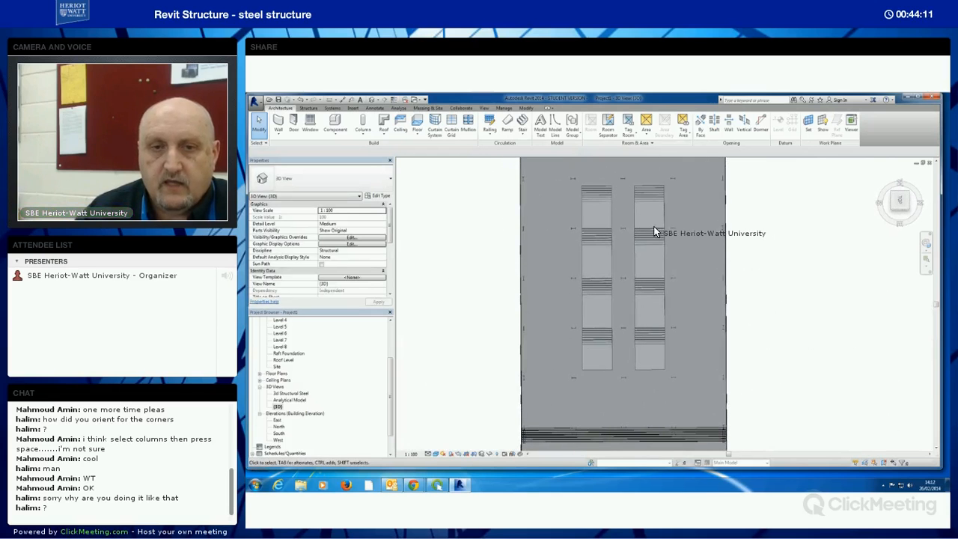
pyautogui.moveTo(652, 219); pyautogui.dragTo(642, 355)
pyautogui.press('Escape')
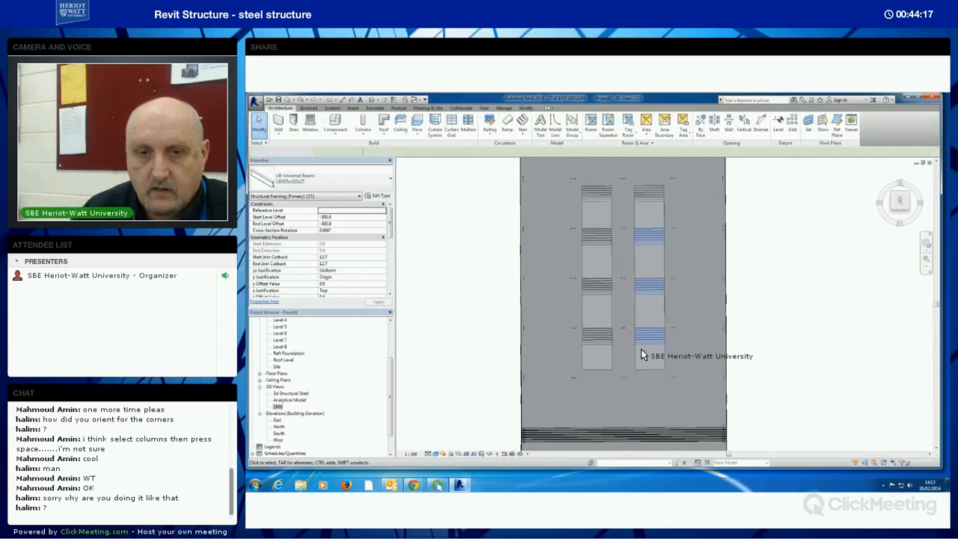
pyautogui.moveTo(591, 296); pyautogui.dragTo(591, 347)
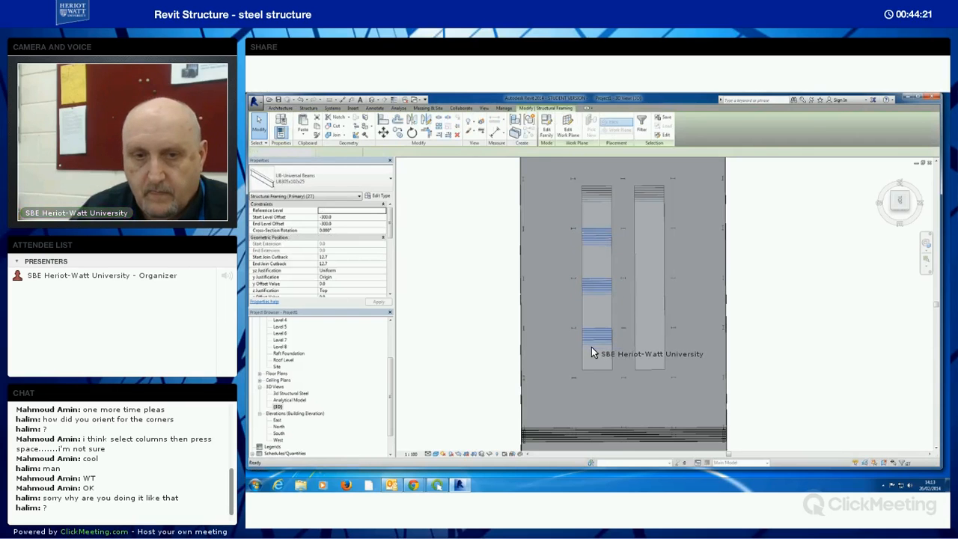
pyautogui.press('Escape')
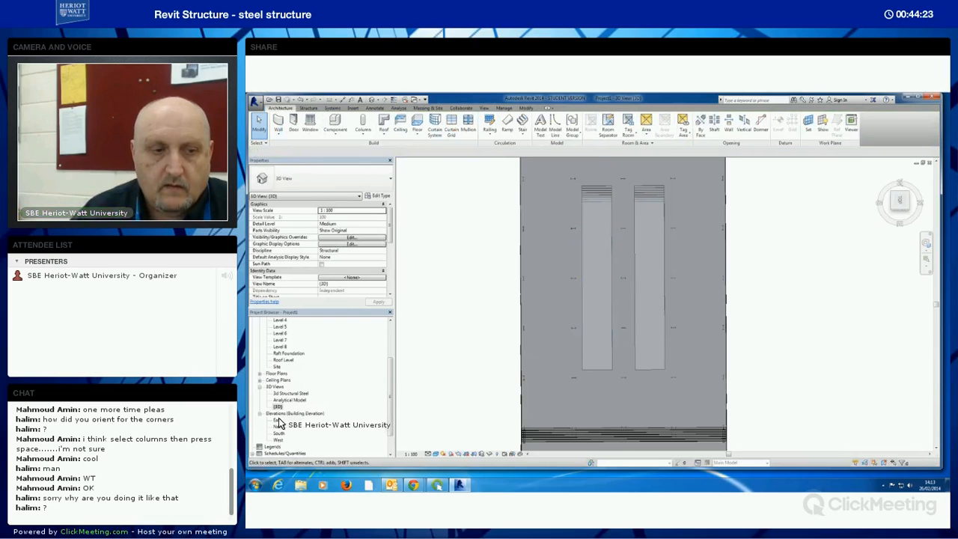
# - Examine the roof openings, the glazed facades and the foundations from several angles
pyautogui.scroll(3, 355, 406)
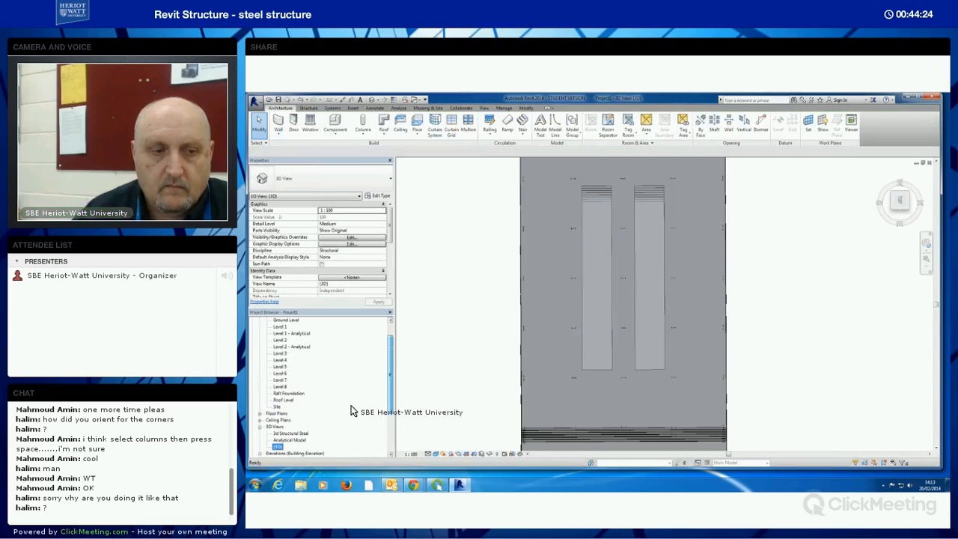
pyautogui.scroll(-2, 388, 407)
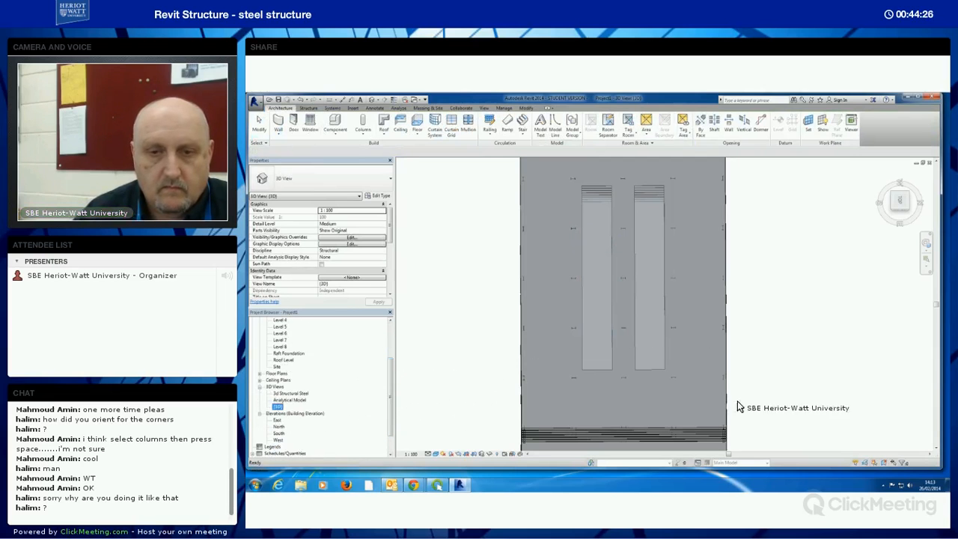
pyautogui.keyDown('shift'); pyautogui.moveTo(813, 326); pyautogui.dragTo(627, 408, button='middle'); pyautogui.keyUp('shift')
pyautogui.keyDown('shift'); pyautogui.moveTo(733, 352); pyautogui.dragTo(616, 230, button='middle'); pyautogui.keyUp('shift')
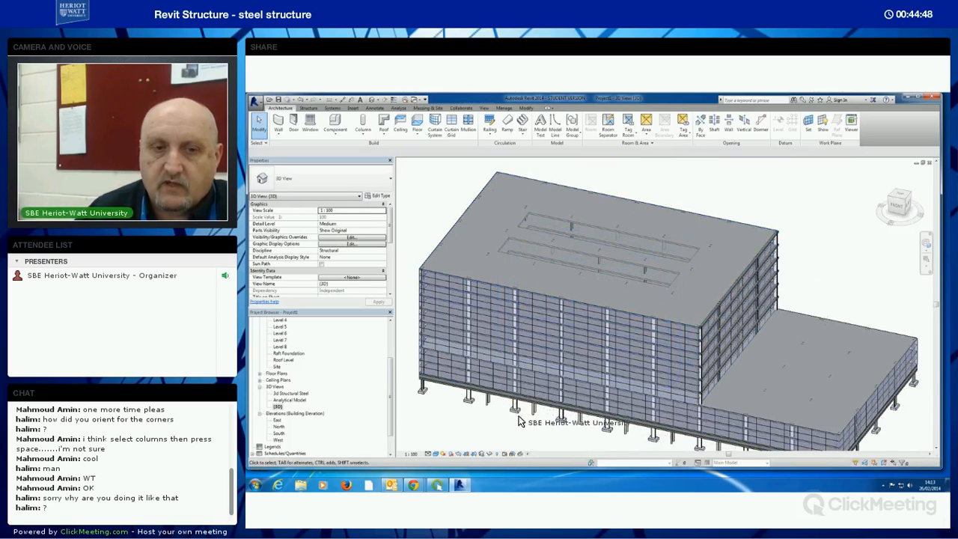
pyautogui.keyDown('shift'); pyautogui.moveTo(529, 392); pyautogui.dragTo(533, 329, button='middle'); pyautogui.keyUp('shift')
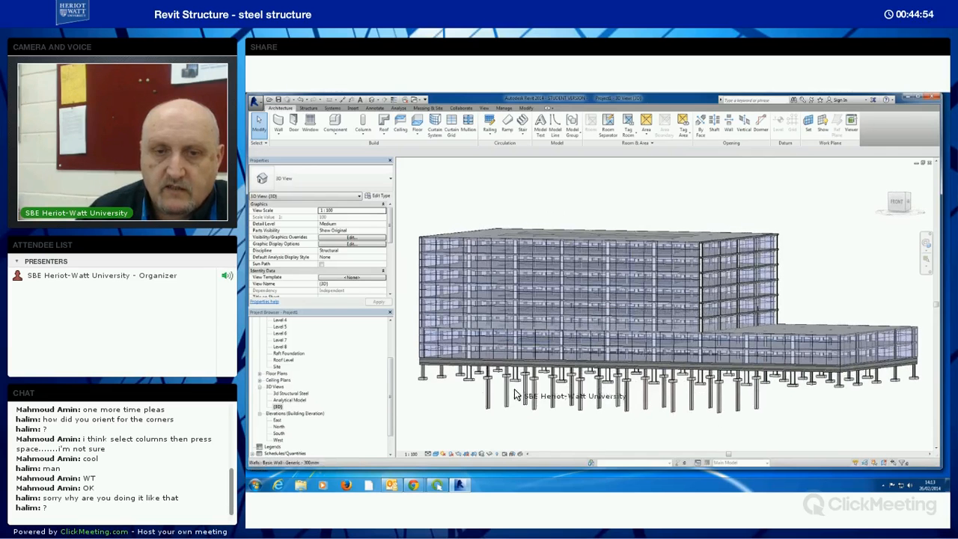
pyautogui.keyDown('shift'); pyautogui.moveTo(536, 389); pyautogui.dragTo(408, 402, button='middle'); pyautogui.keyUp('shift')
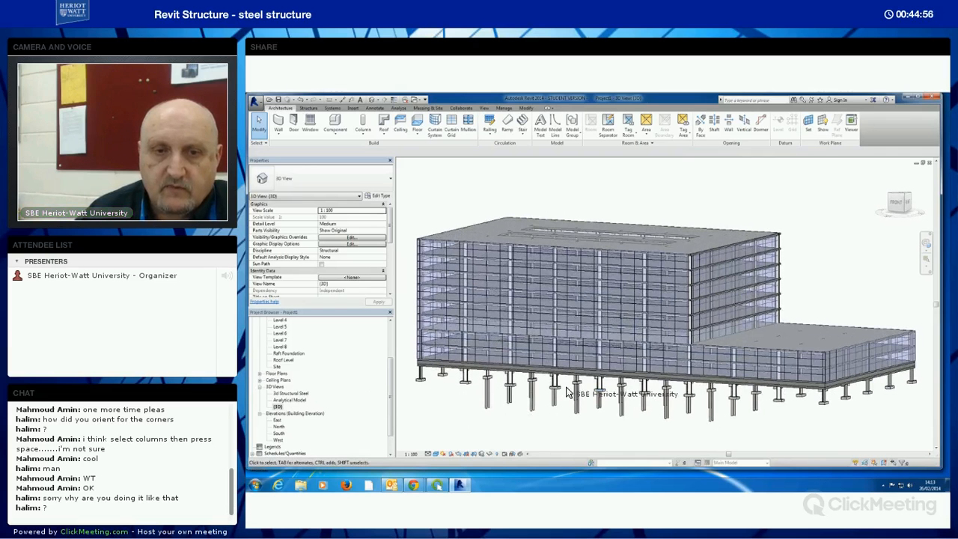
pyautogui.scroll(4, 618, 383)
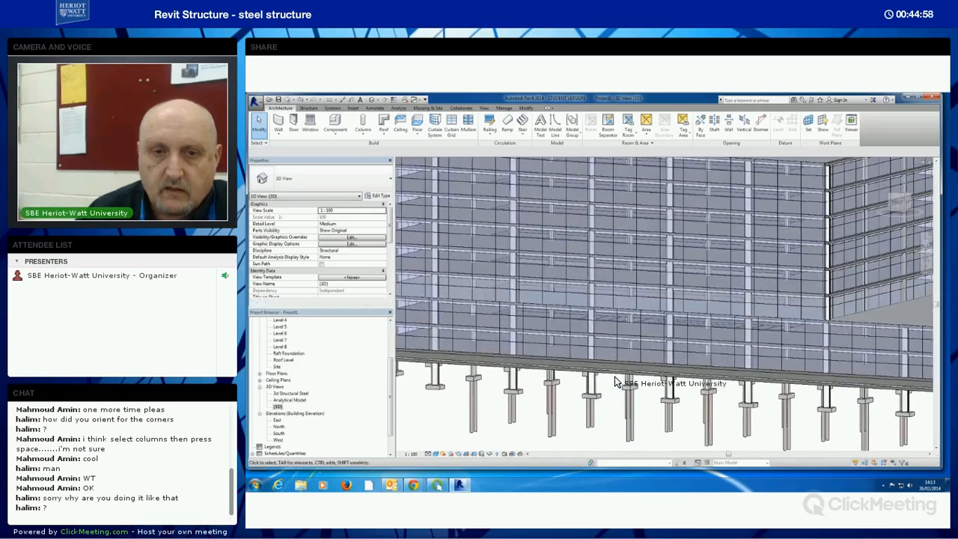
pyautogui.keyDown('shift'); pyautogui.moveTo(615, 387); pyautogui.dragTo(764, 320, button='middle'); pyautogui.keyUp('shift')
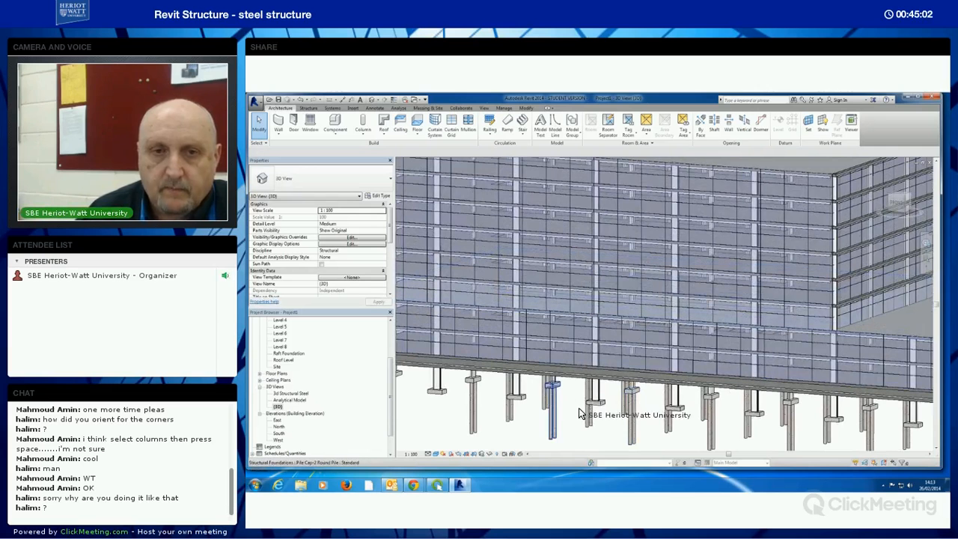
pyautogui.keyDown('shift'); pyautogui.moveTo(643, 392); pyautogui.dragTo(712, 325, button='middle'); pyautogui.keyUp('shift')
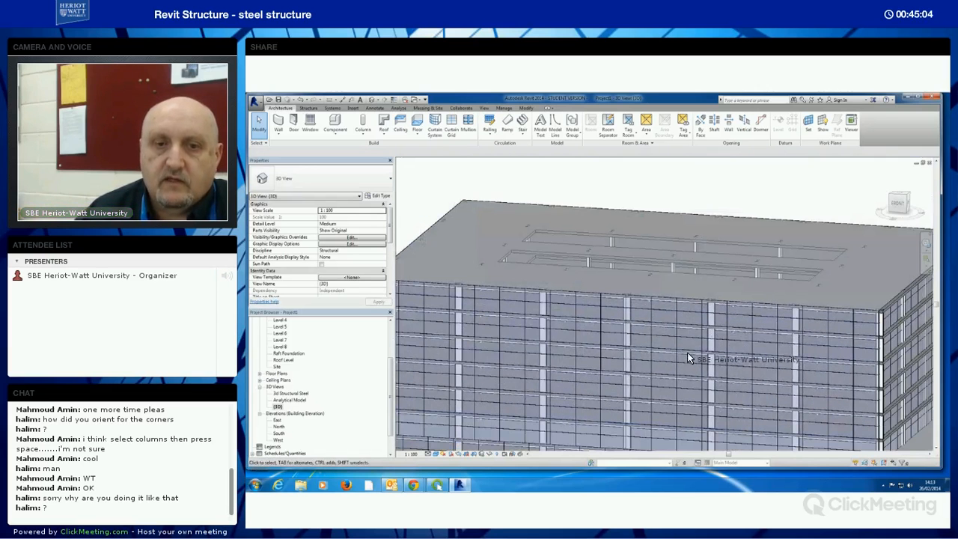
pyautogui.scroll(3, 647, 217)
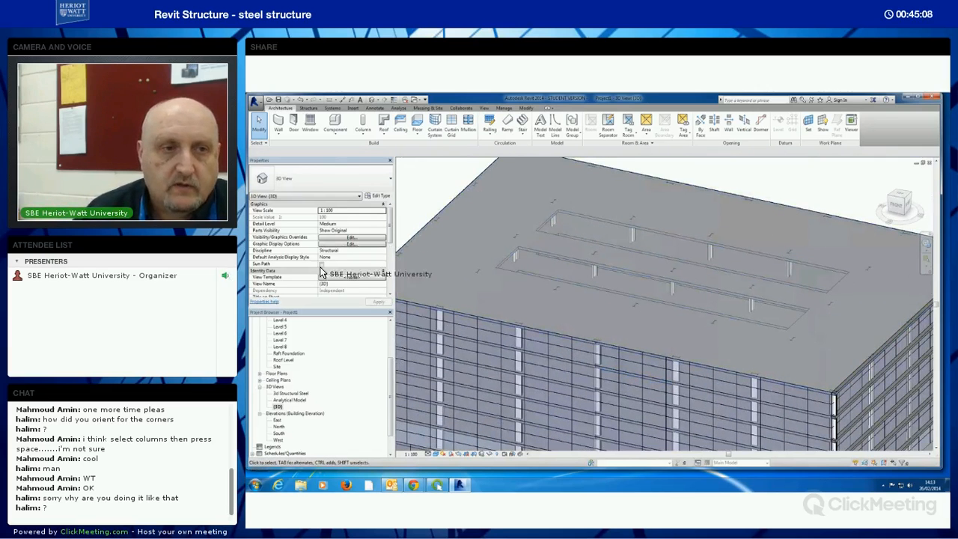
# - On the Level 8 plan, start an in-place mass and create a solid form from a rectangle traced around the upper shaft opening
pyautogui.doubleClick(282, 346)
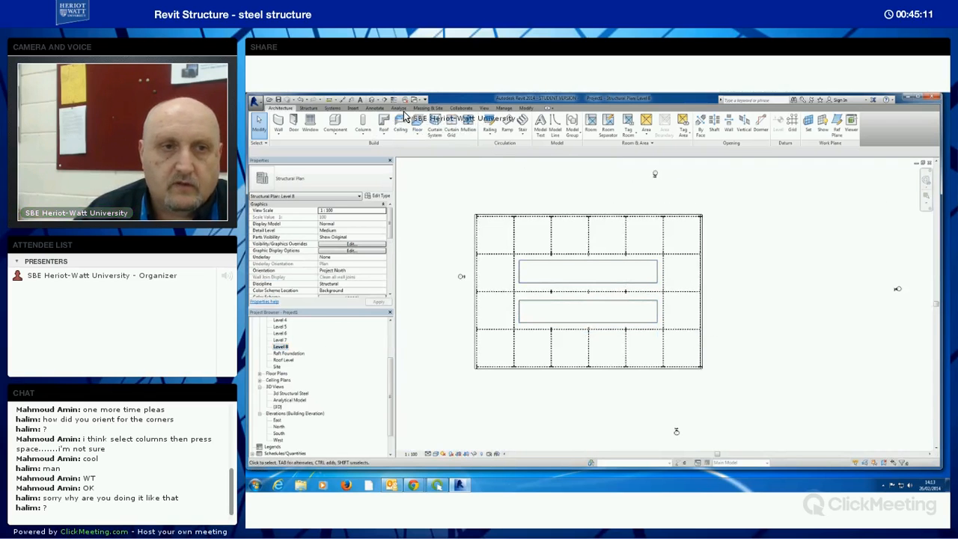
pyautogui.click(428, 108)
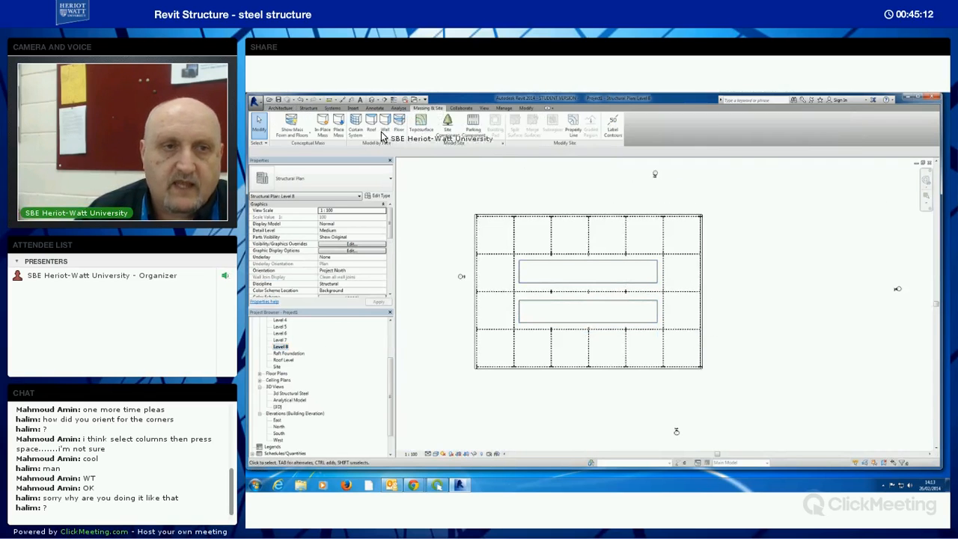
pyautogui.click(323, 123)
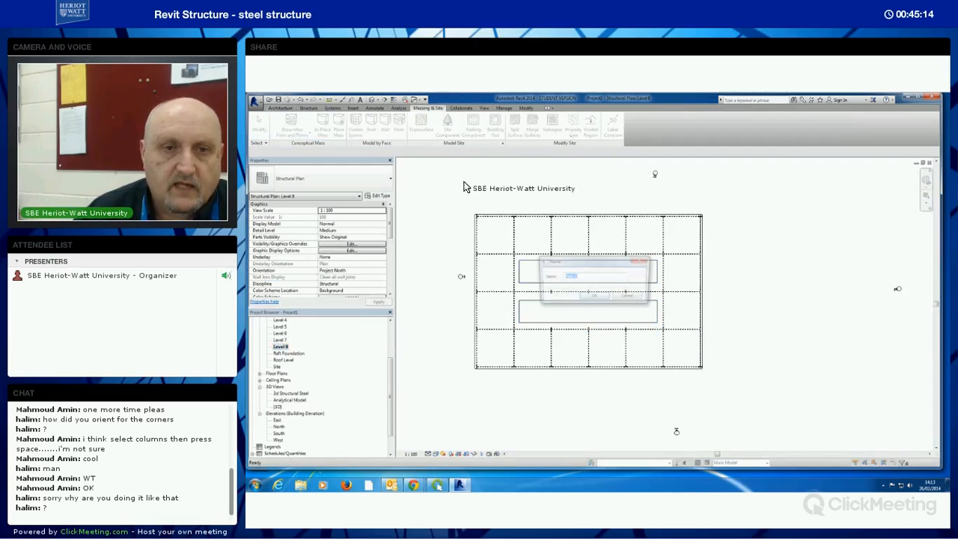
pyautogui.click(601, 298)
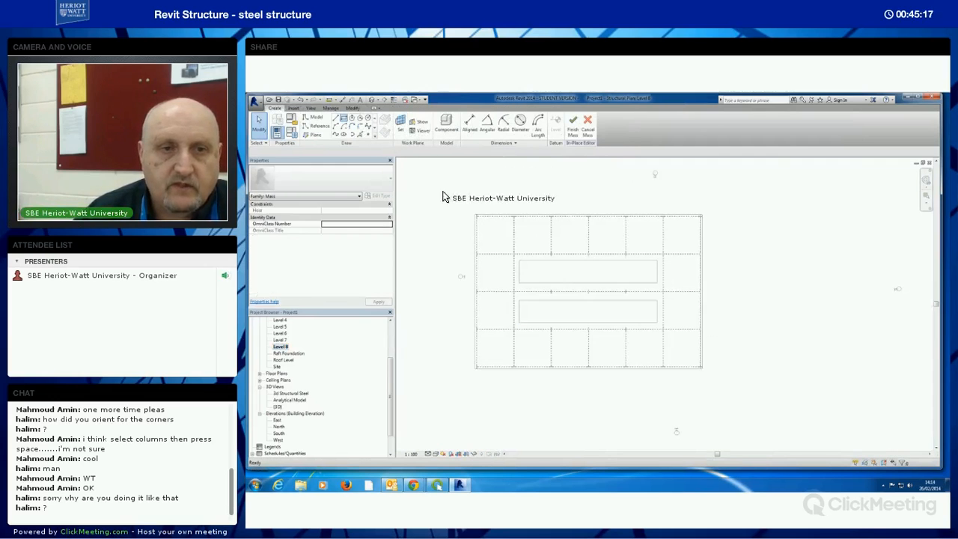
pyautogui.press('l')
pyautogui.press('i')
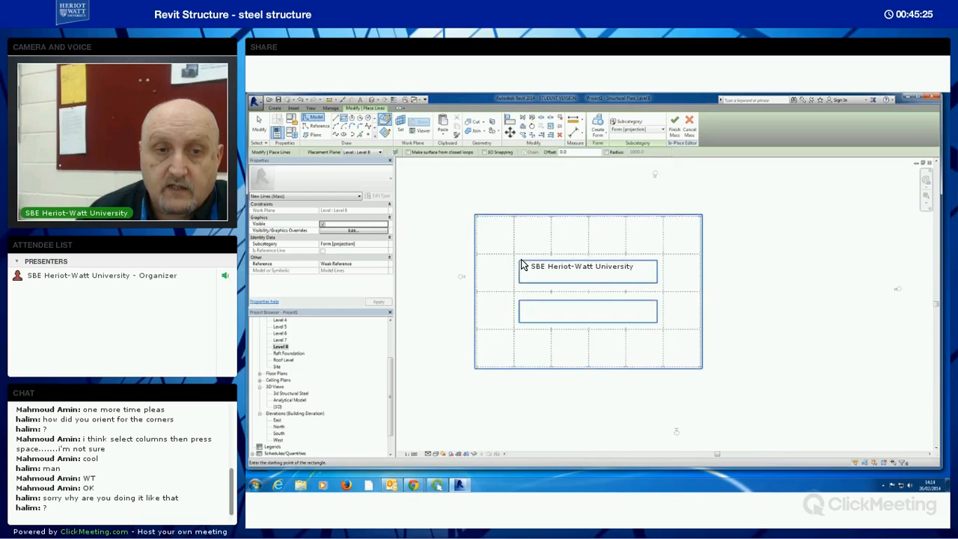
pyautogui.click(644, 283)
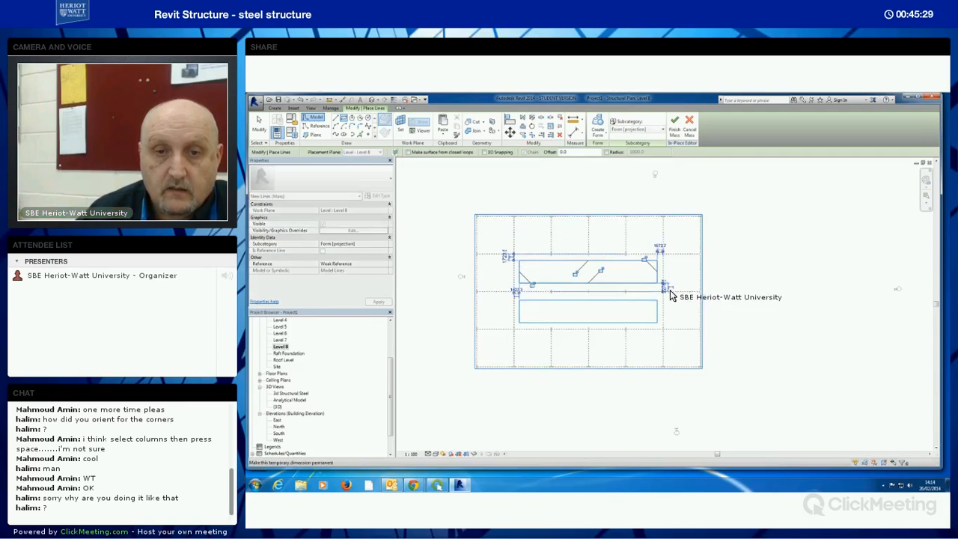
pyautogui.click(598, 126)
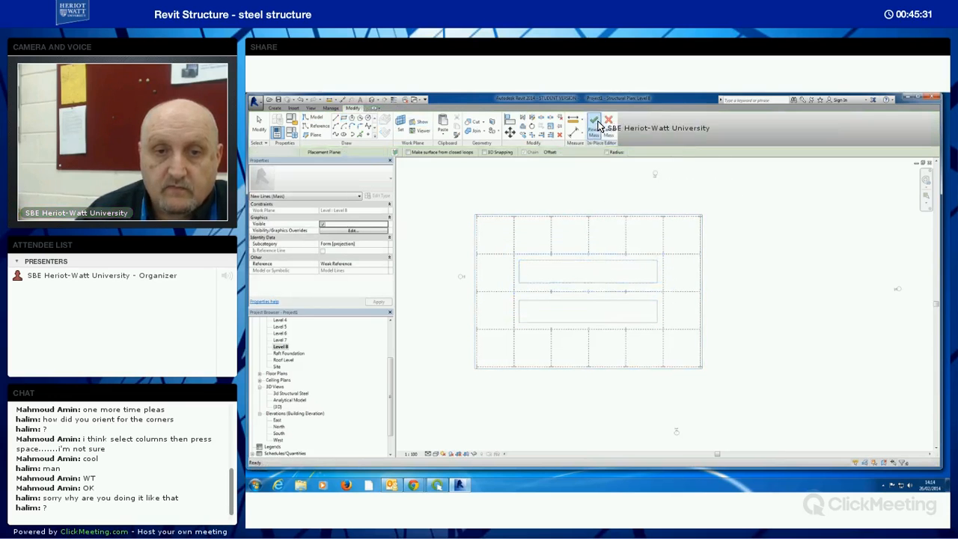
# - Check the new mass form above the roof opening in the 3D view and return to the Level 8 plan
pyautogui.doubleClick(278, 406)
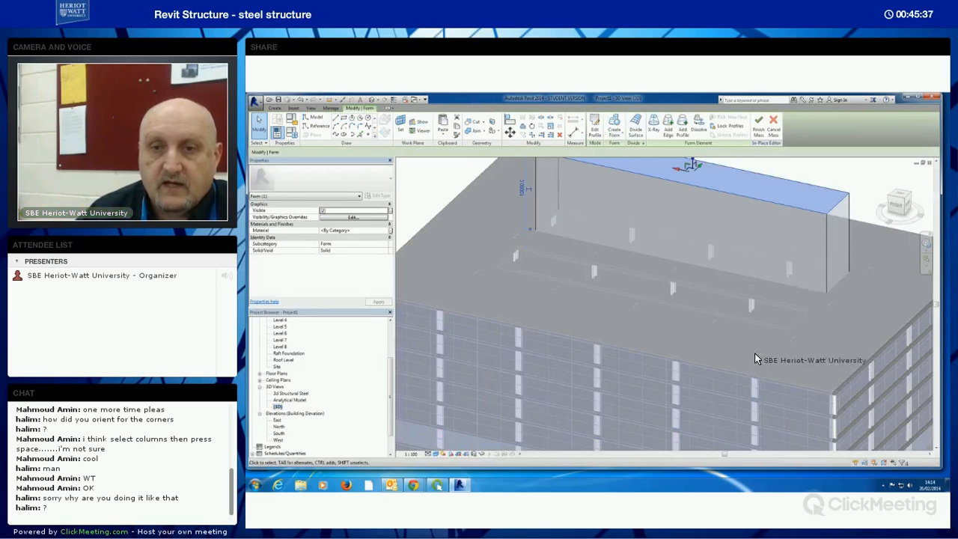
pyautogui.keyDown('shift'); pyautogui.moveTo(732, 389); pyautogui.dragTo(701, 303, button='middle'); pyautogui.keyUp('shift')
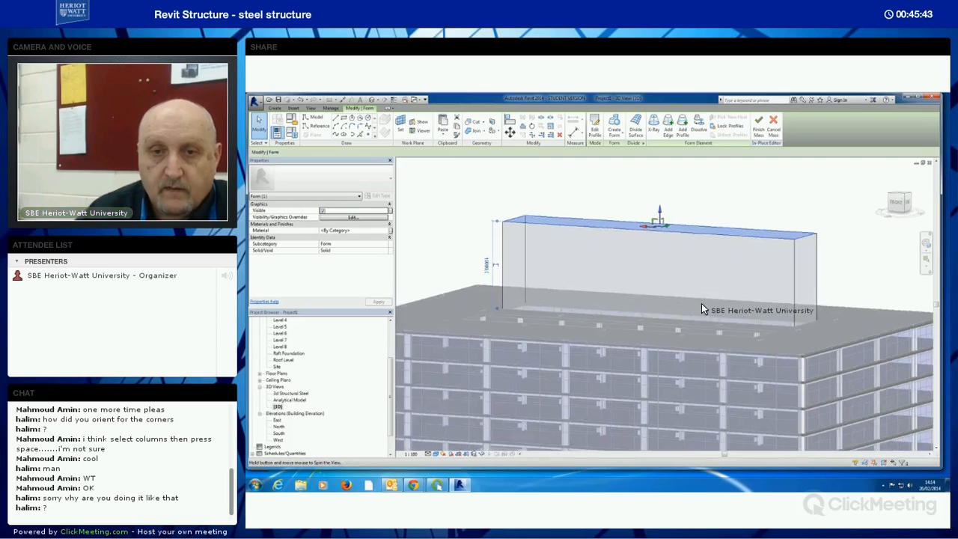
pyautogui.doubleClick(281, 347)
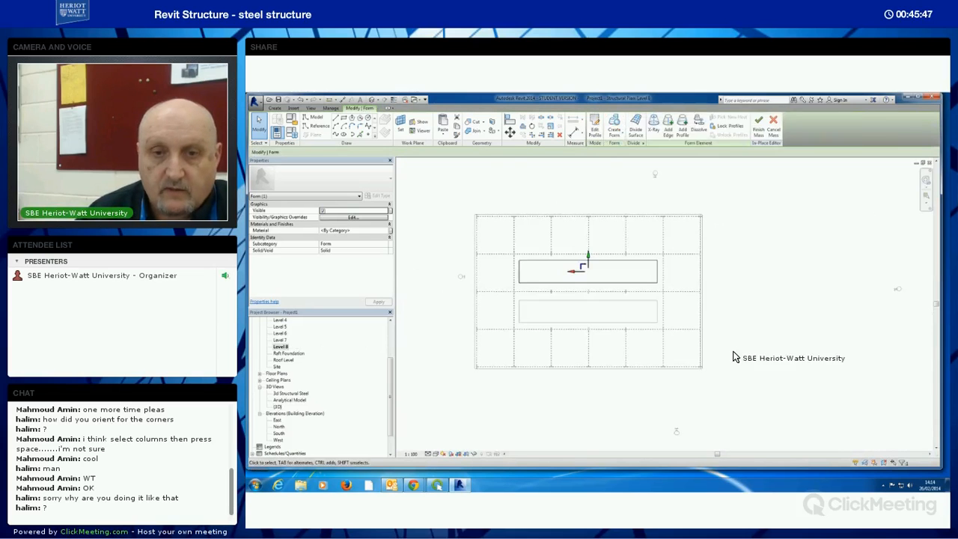
# - Finish the mass over the upper shaft opening and start a second in-place mass with its default name on the Level 8 plan
pyautogui.click(747, 353)
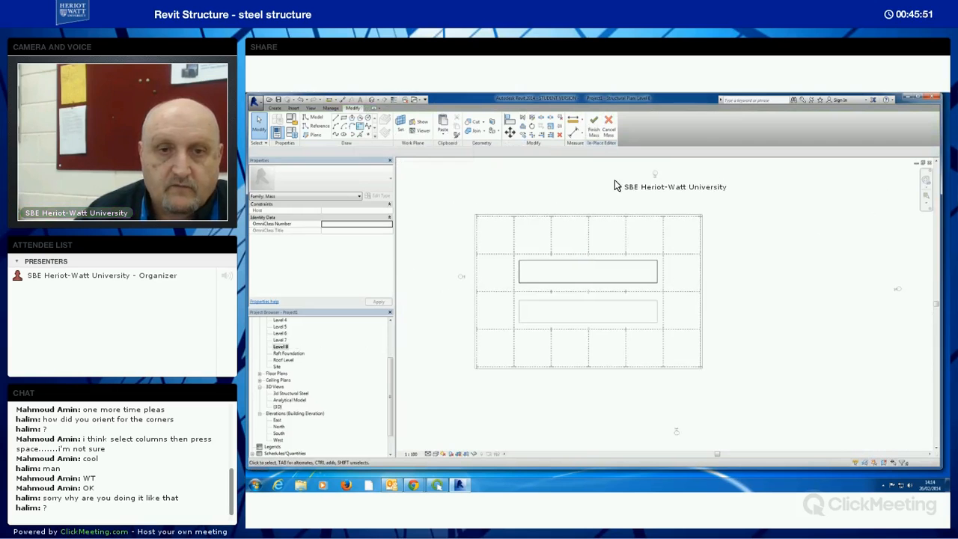
pyautogui.click(594, 135)
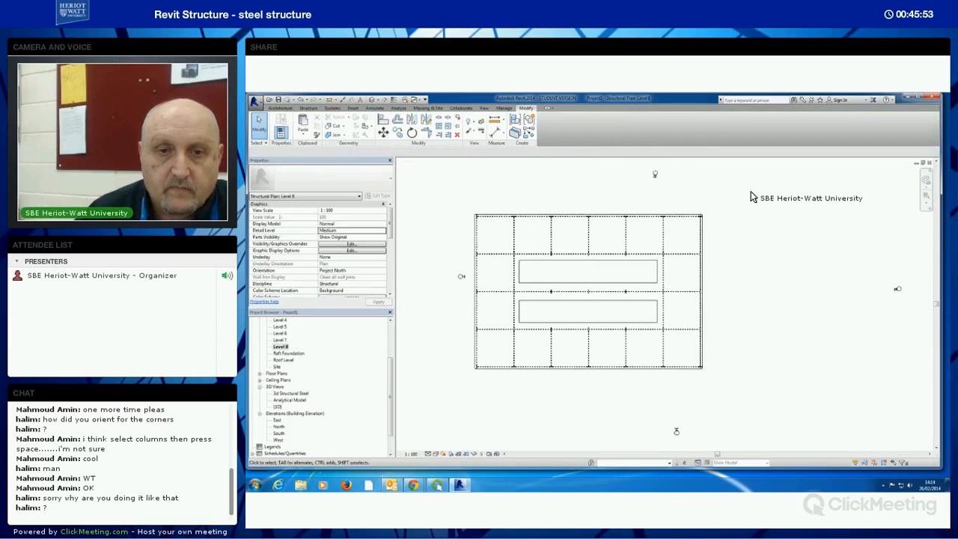
pyautogui.click(427, 108)
pyautogui.click(322, 126)
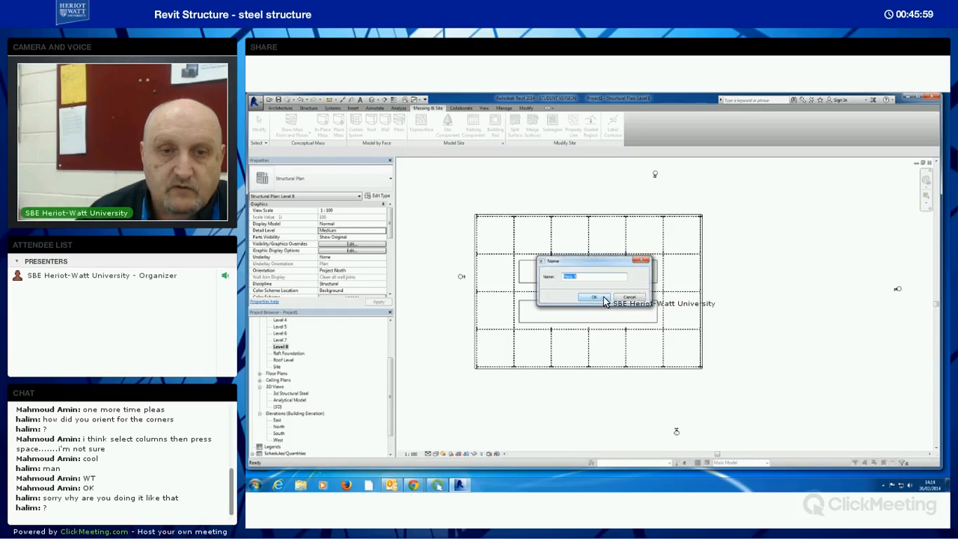
pyautogui.click(604, 298)
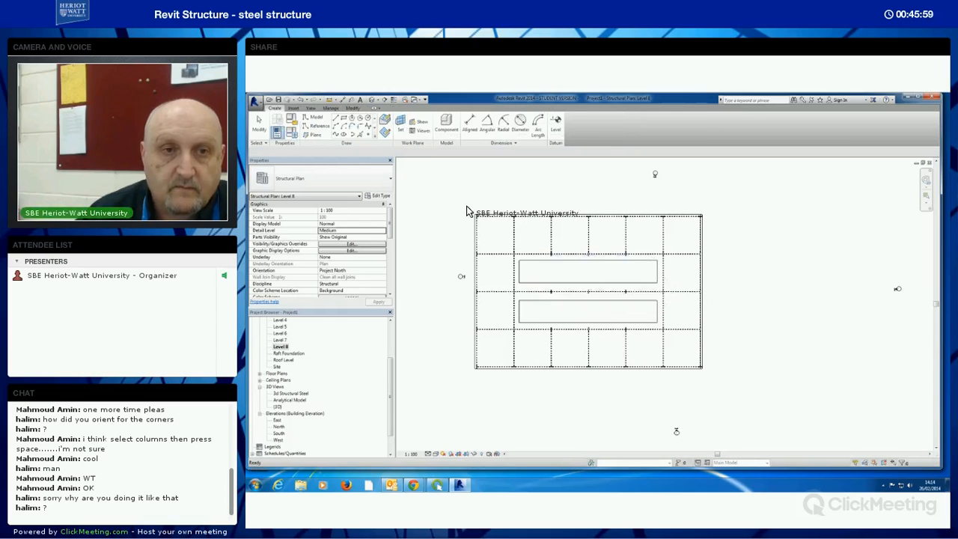
# - Create a solid form from a rectangle drawn around the lower shaft opening with a 500 offset, and finish the mass
pyautogui.click(342, 120)
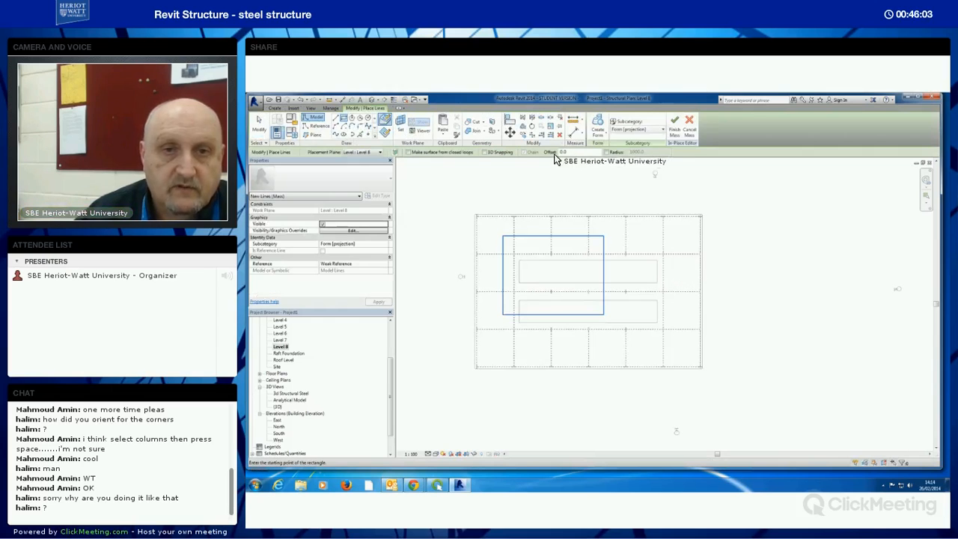
pyautogui.moveTo(568, 152); pyautogui.dragTo(549, 169)
pyautogui.write('50')
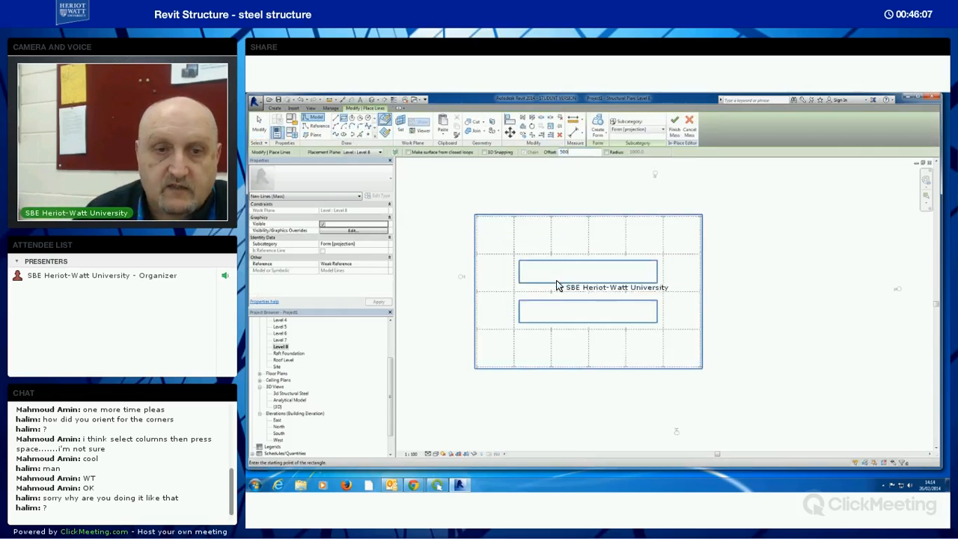
pyautogui.click(519, 300)
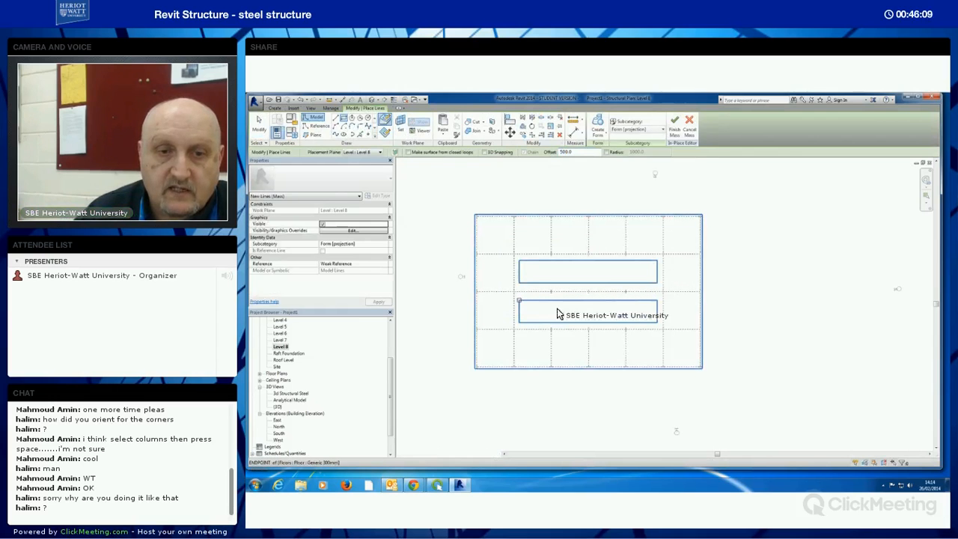
pyautogui.click(659, 326)
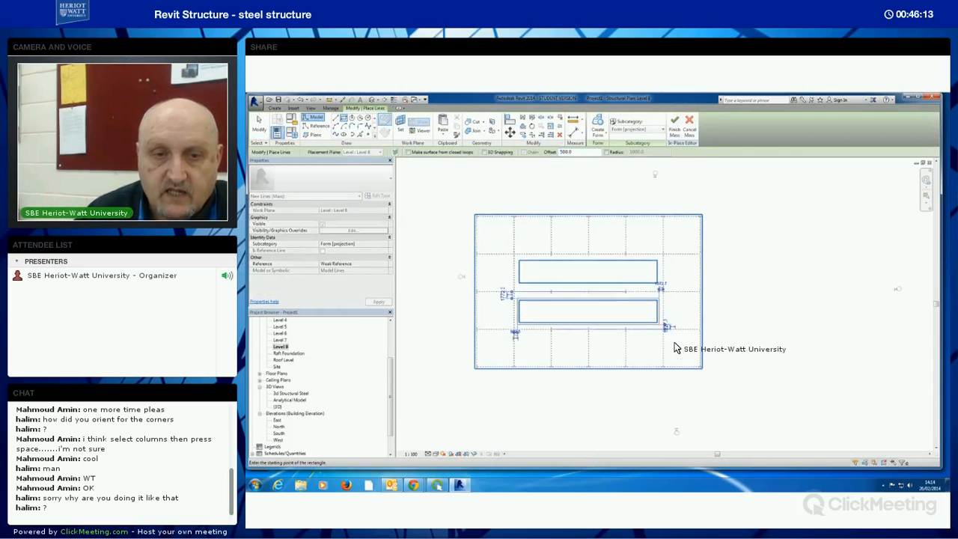
pyautogui.click(599, 126)
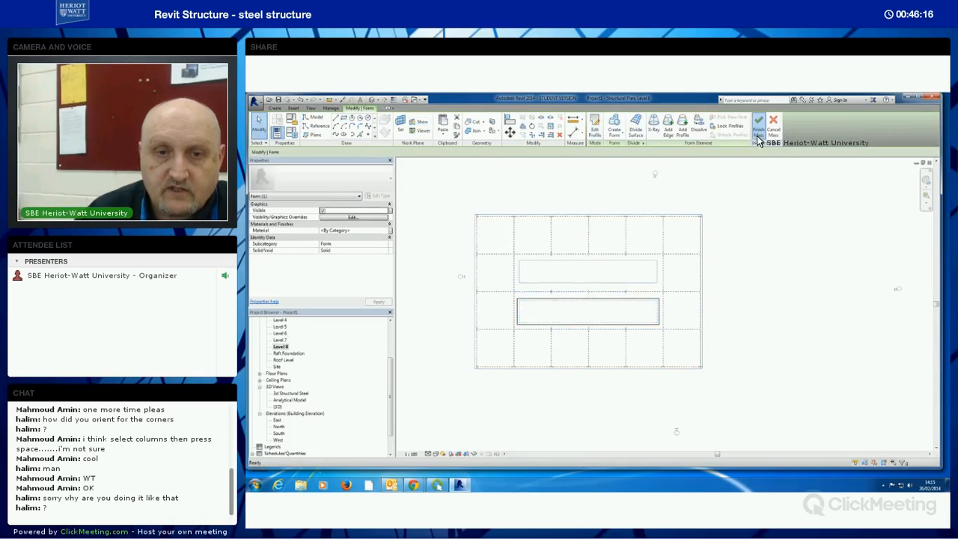
pyautogui.click(758, 129)
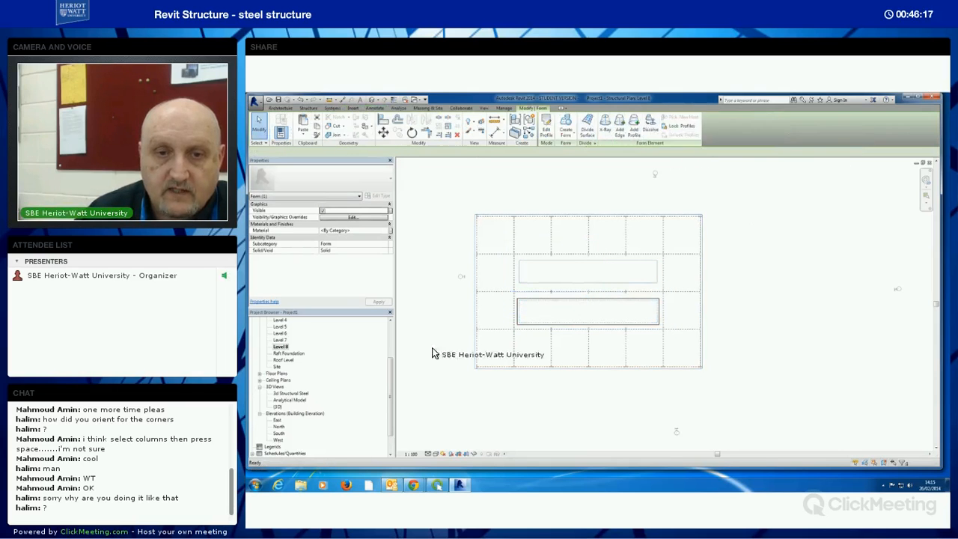
# - Examine both masses over the roof openings from several angles in the 3D view
pyautogui.doubleClick(277, 406)
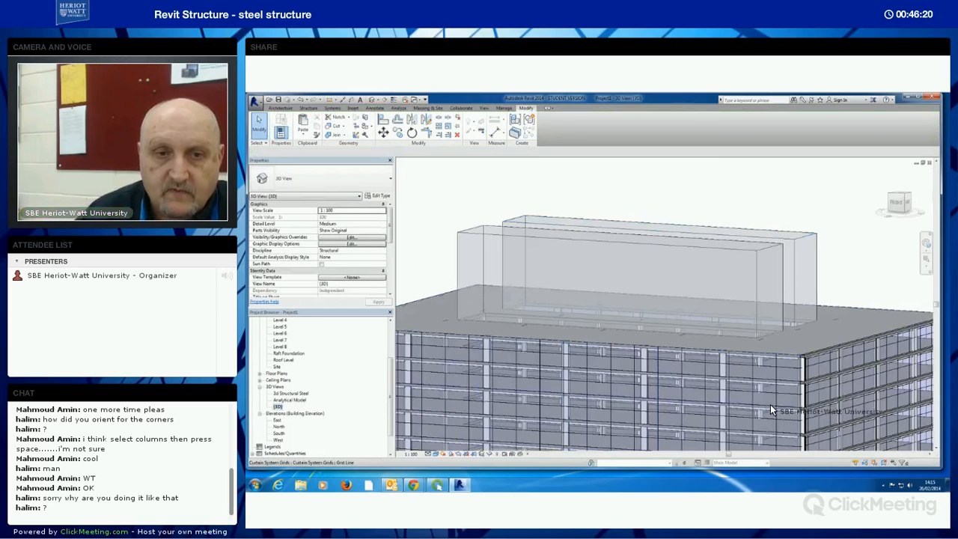
pyautogui.keyDown('shift'); pyautogui.moveTo(705, 425); pyautogui.dragTo(563, 342, button='middle'); pyautogui.keyUp('shift')
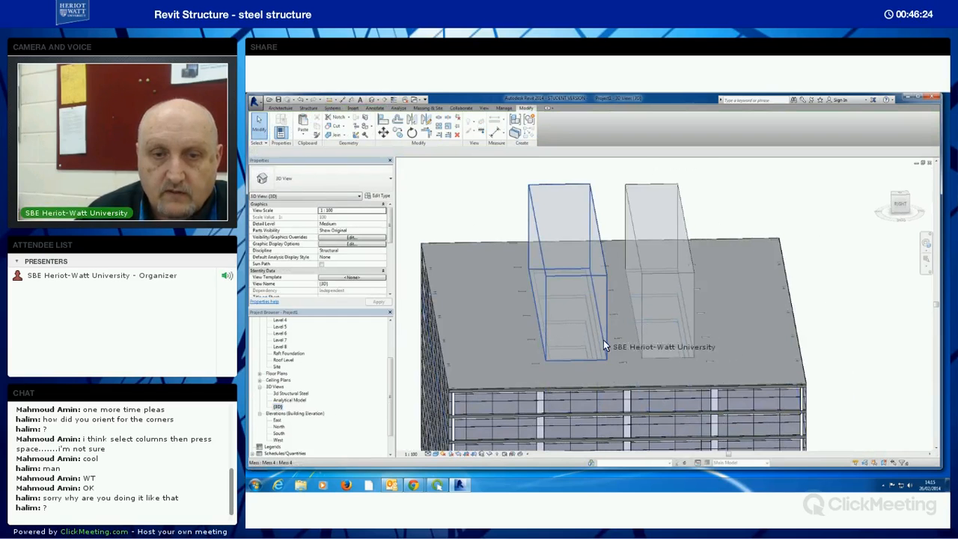
pyautogui.keyDown('shift'); pyautogui.moveTo(734, 358); pyautogui.dragTo(640, 407, button='middle'); pyautogui.keyUp('shift')
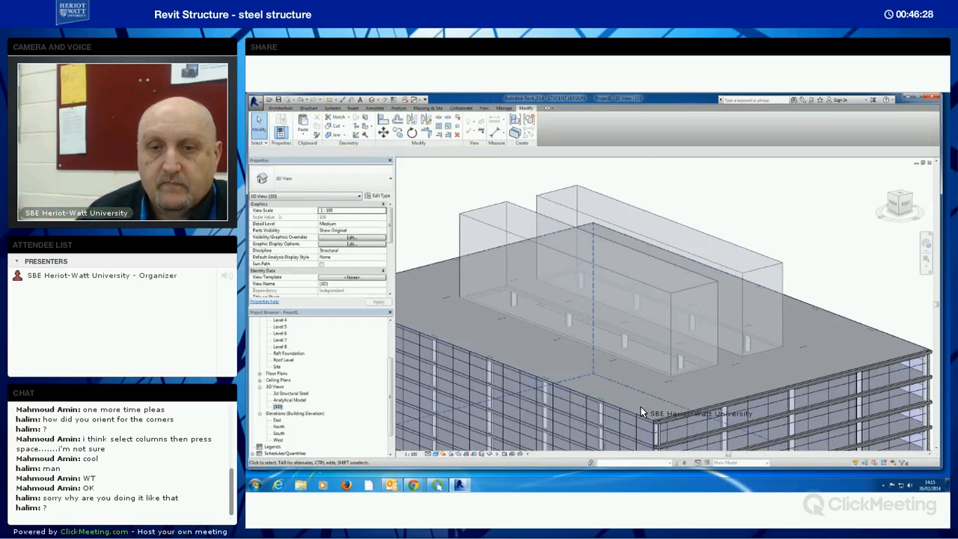
pyautogui.keyDown('shift'); pyautogui.moveTo(702, 392); pyautogui.dragTo(765, 352, button='middle'); pyautogui.keyUp('shift')
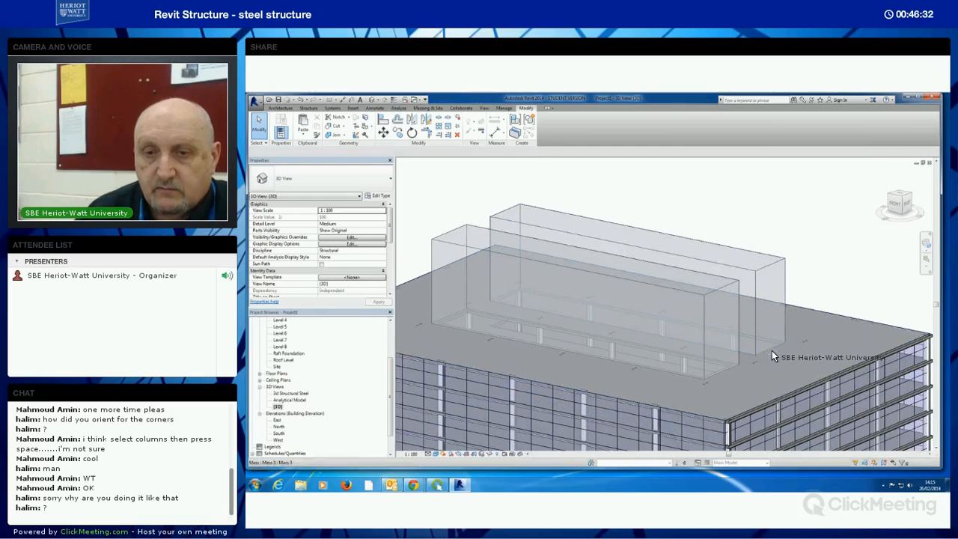
pyautogui.keyDown('shift'); pyautogui.moveTo(731, 372); pyautogui.dragTo(717, 356, button='middle'); pyautogui.keyUp('shift')
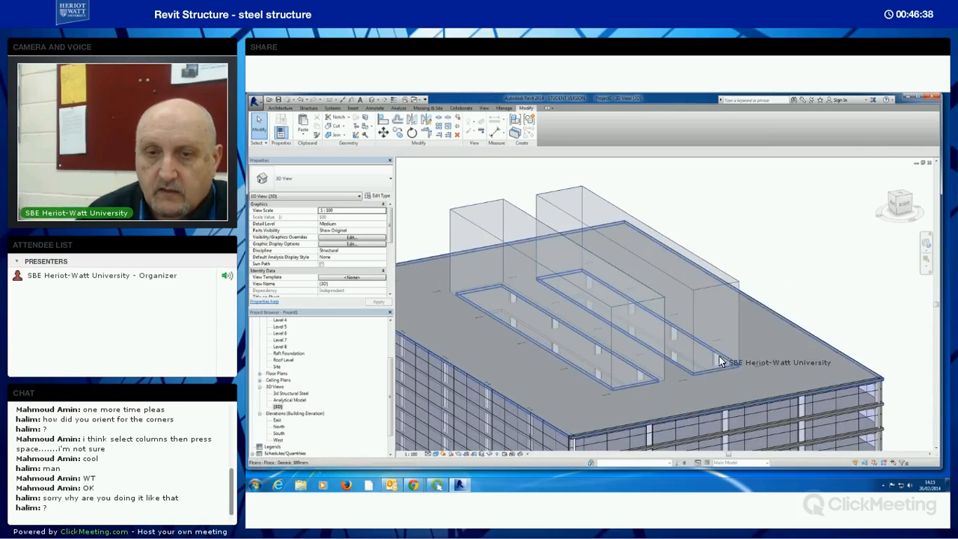
# - Edit the mass over the upper shaft opening in place and extend its bottom face down through the building to near its base
pyautogui.click(719, 290)
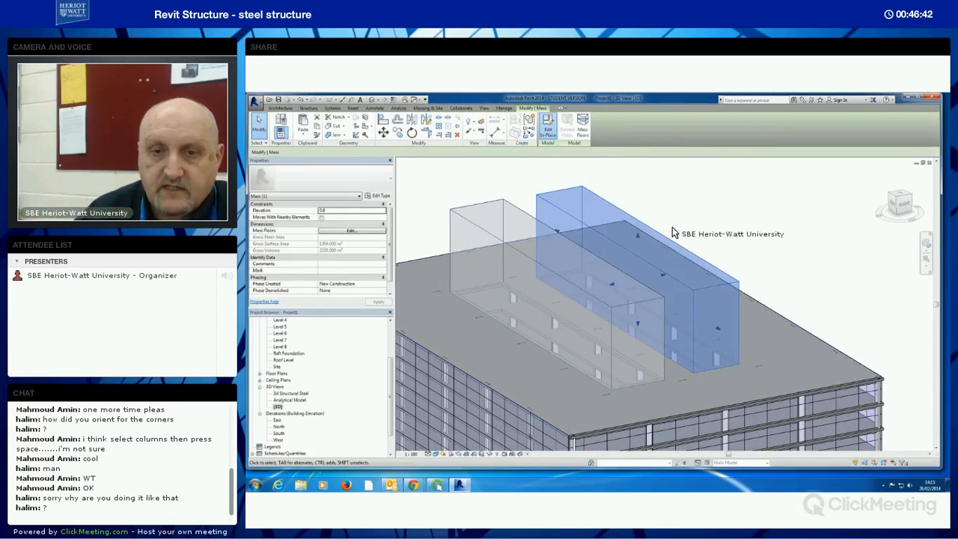
pyautogui.keyDown('shift'); pyautogui.moveTo(791, 336); pyautogui.dragTo(660, 330, button='middle'); pyautogui.keyUp('shift')
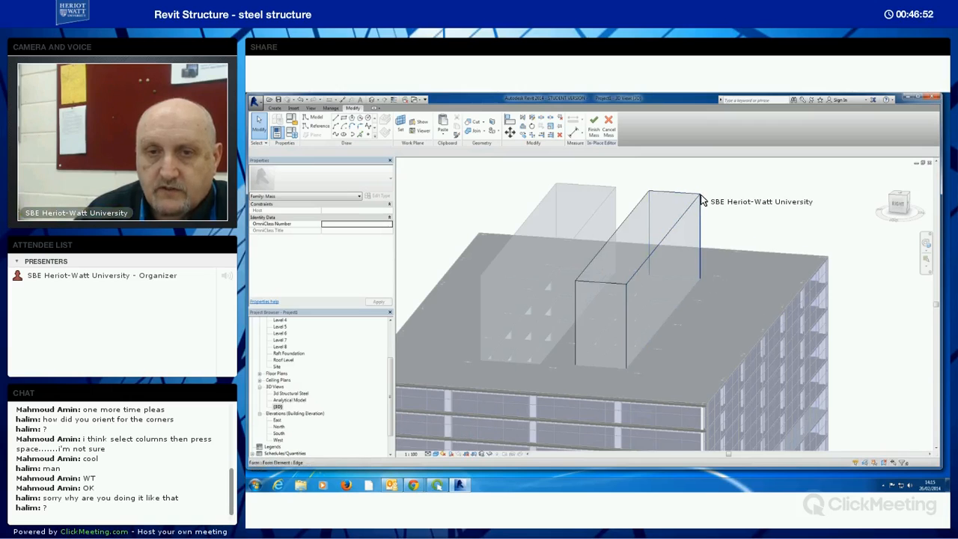
pyautogui.click(662, 281)
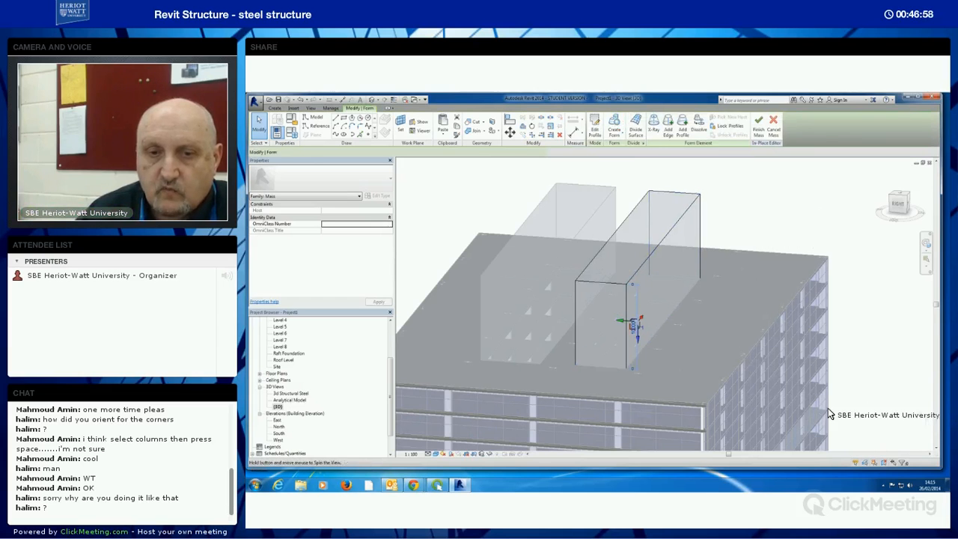
pyautogui.keyDown('shift'); pyautogui.moveTo(806, 382); pyautogui.dragTo(752, 402, button='middle'); pyautogui.keyUp('shift')
pyautogui.keyDown('shift'); pyautogui.moveTo(742, 354); pyautogui.dragTo(646, 256, button='middle'); pyautogui.keyUp('shift')
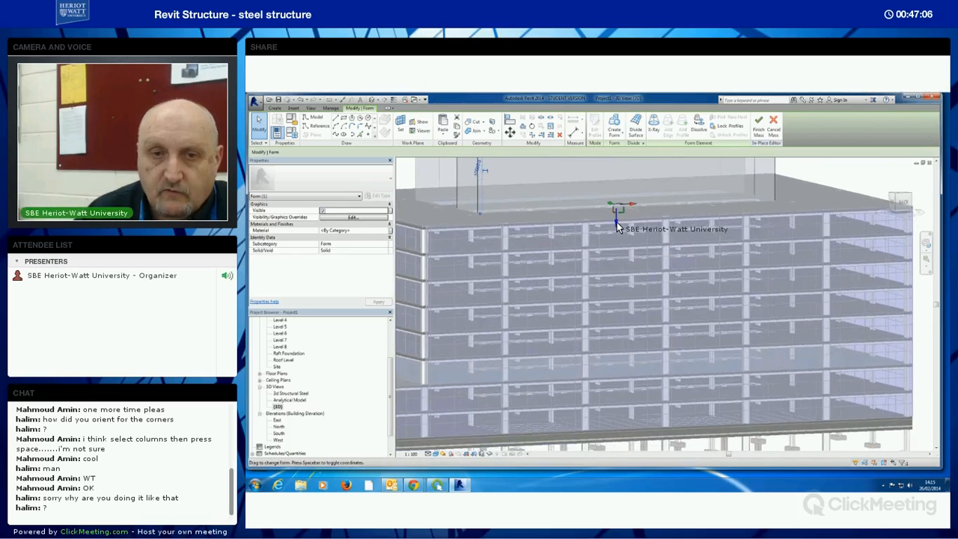
pyautogui.moveTo(616, 239); pyautogui.dragTo(616, 418)
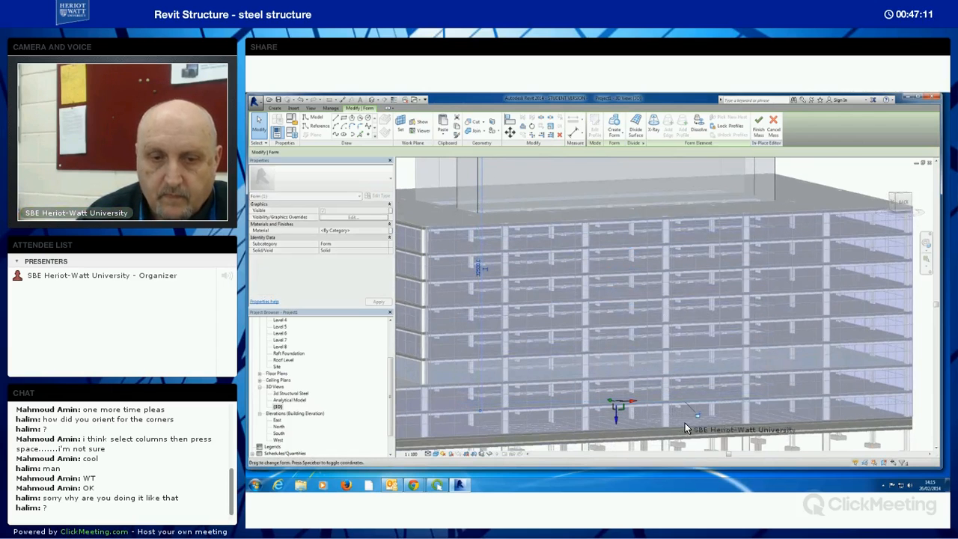
pyautogui.keyDown('shift'); pyautogui.moveTo(728, 416); pyautogui.dragTo(701, 333, button='middle'); pyautogui.keyUp('shift')
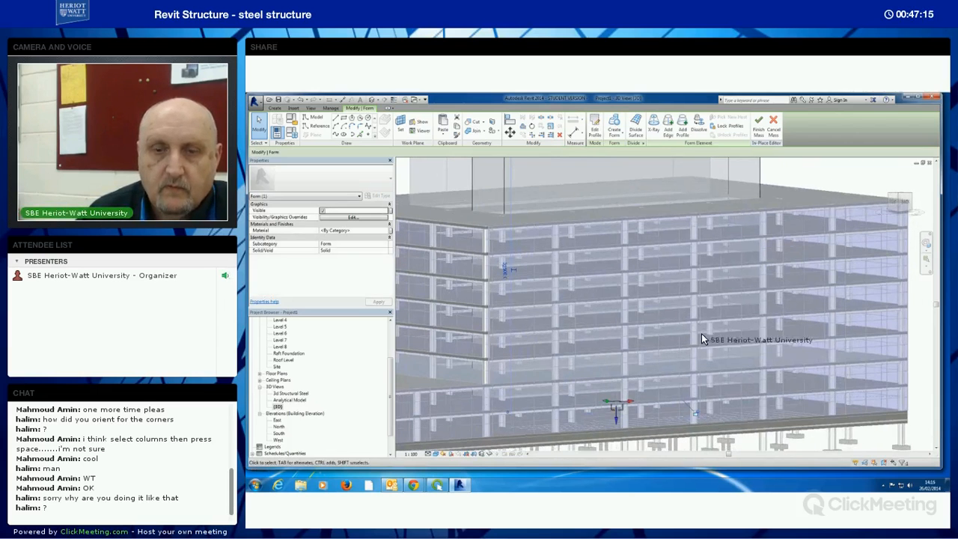
pyautogui.moveTo(726, 264); pyautogui.dragTo(765, 348, button='middle')
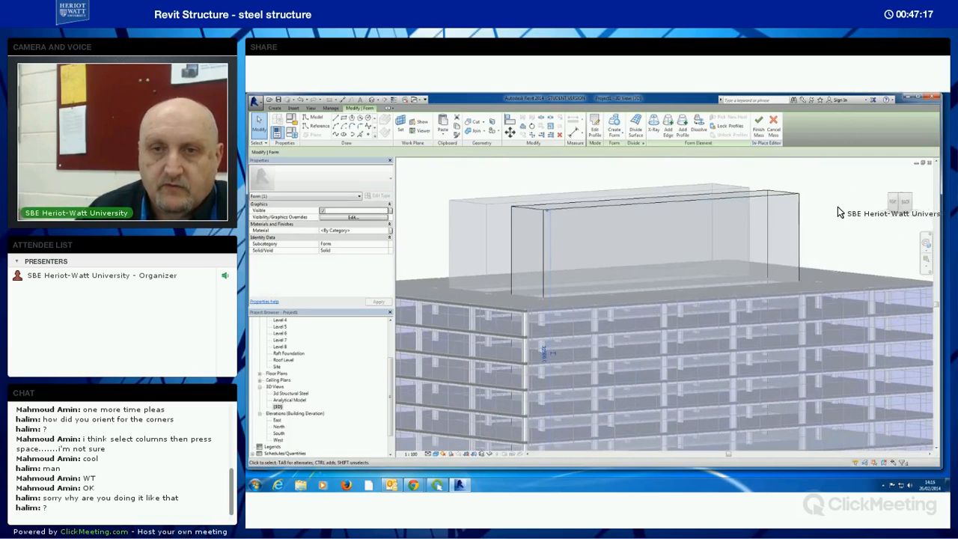
# - Lower the top face of this mass to a short height above the roof and finish the mass
pyautogui.click(837, 207)
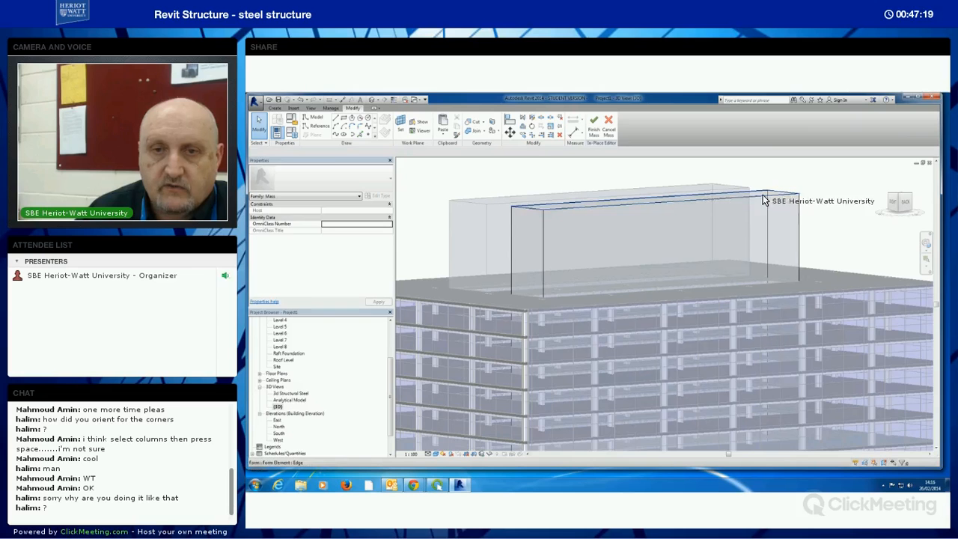
pyautogui.keyDown('shift'); pyautogui.moveTo(810, 218); pyautogui.dragTo(746, 201, button='middle'); pyautogui.keyUp('shift')
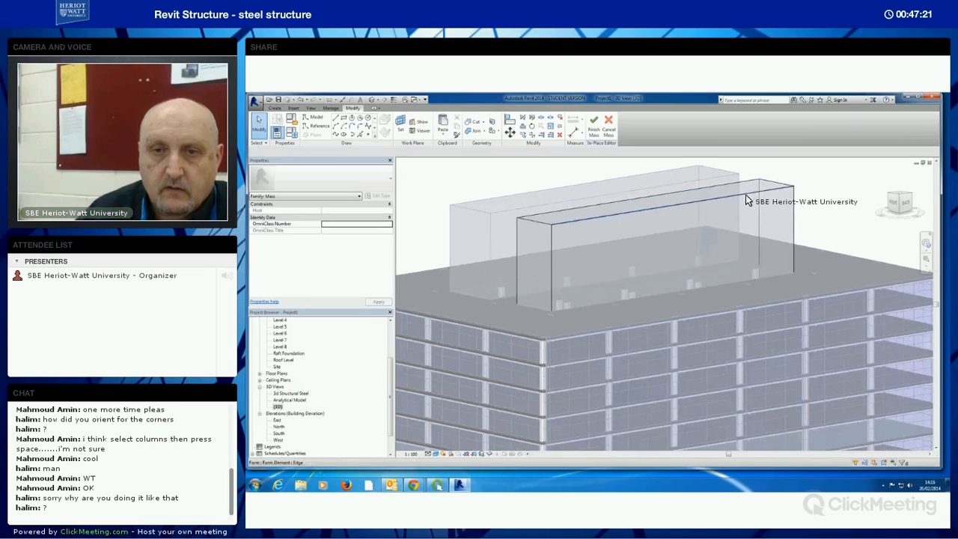
pyautogui.click(659, 187)
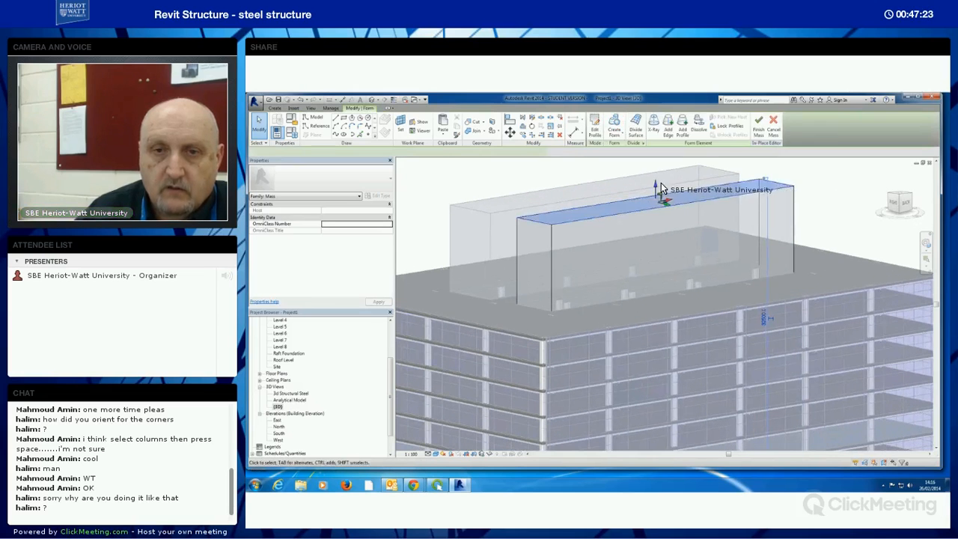
pyautogui.moveTo(656, 182); pyautogui.dragTo(646, 251)
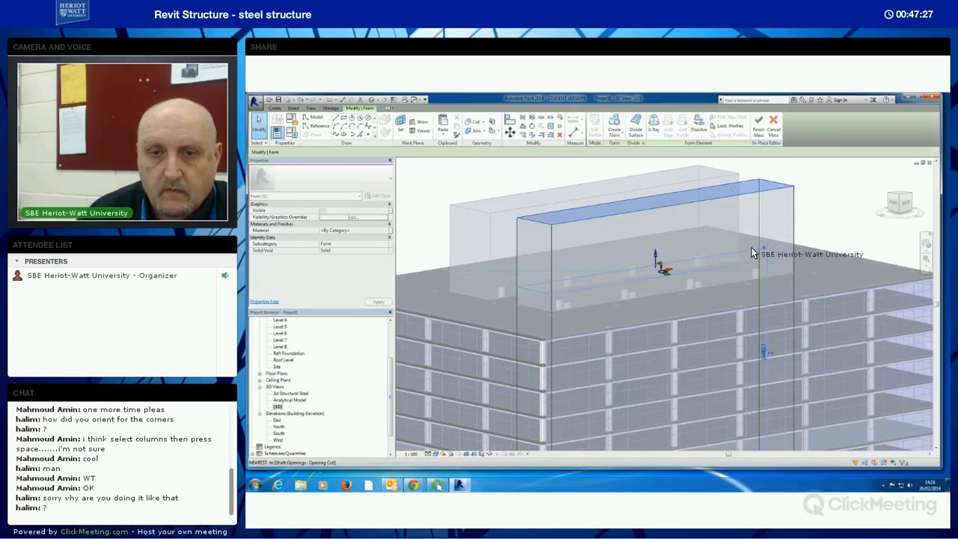
pyautogui.press('Escape')
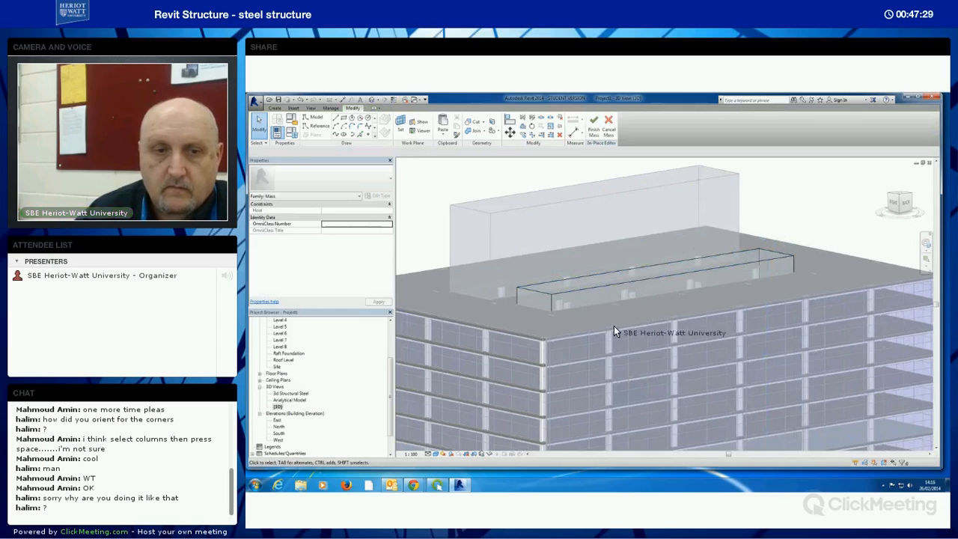
pyautogui.moveTo(660, 329)
pyautogui.keyDown('shift'); pyautogui.mouseDown(button='middle')
pyautogui.moveTo(709, 331)
pyautogui.moveTo(644, 327)
pyautogui.mouseUp(button='middle'); pyautogui.keyUp('shift')
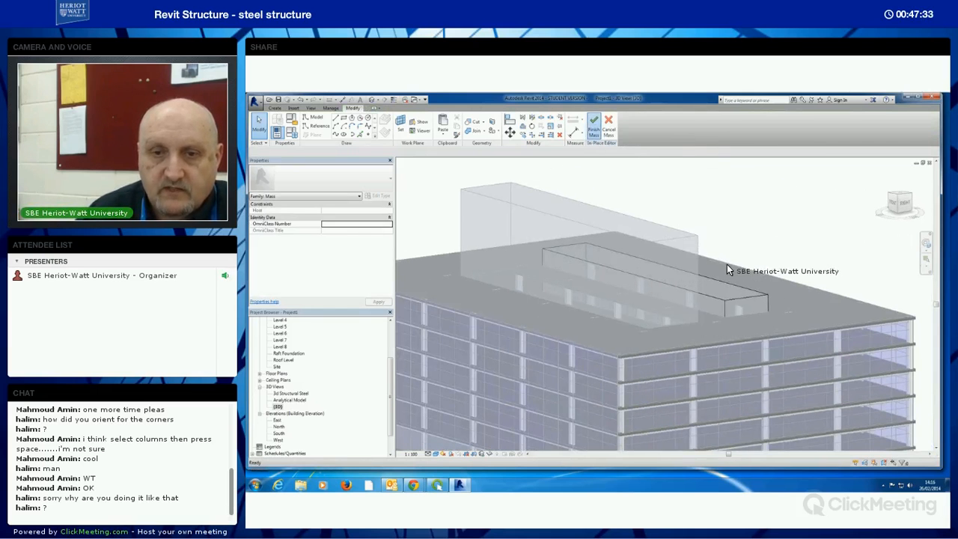
# - Edit the mass over the lower shaft opening in place and extend its bottom face down through the building to near its base
pyautogui.click(656, 244)
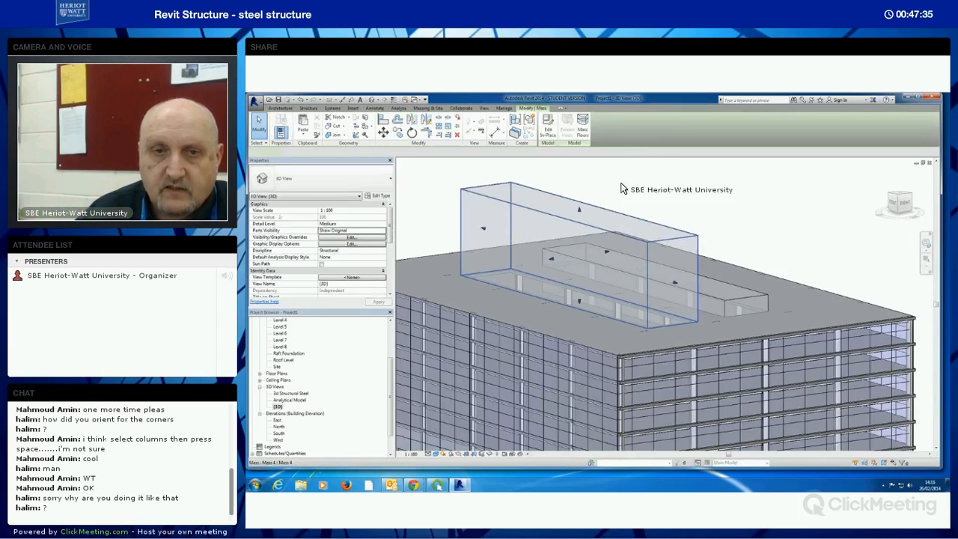
pyautogui.doubleClick(669, 330)
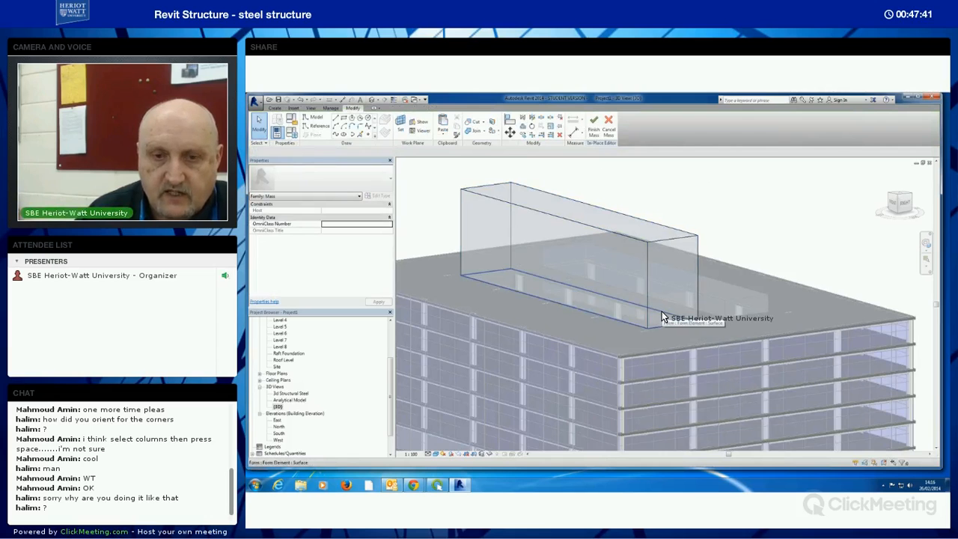
pyautogui.press('Tab')
pyautogui.press('Tab')
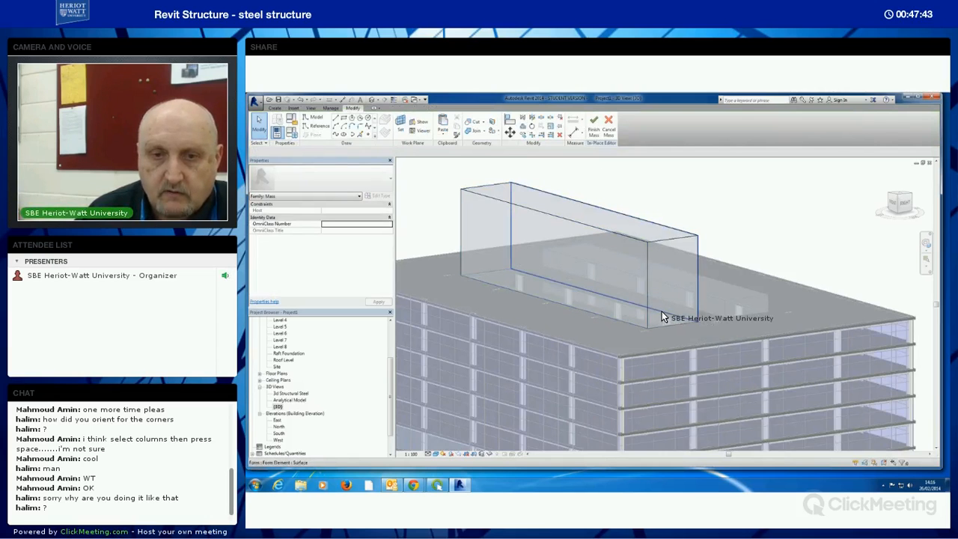
pyautogui.press('Tab')
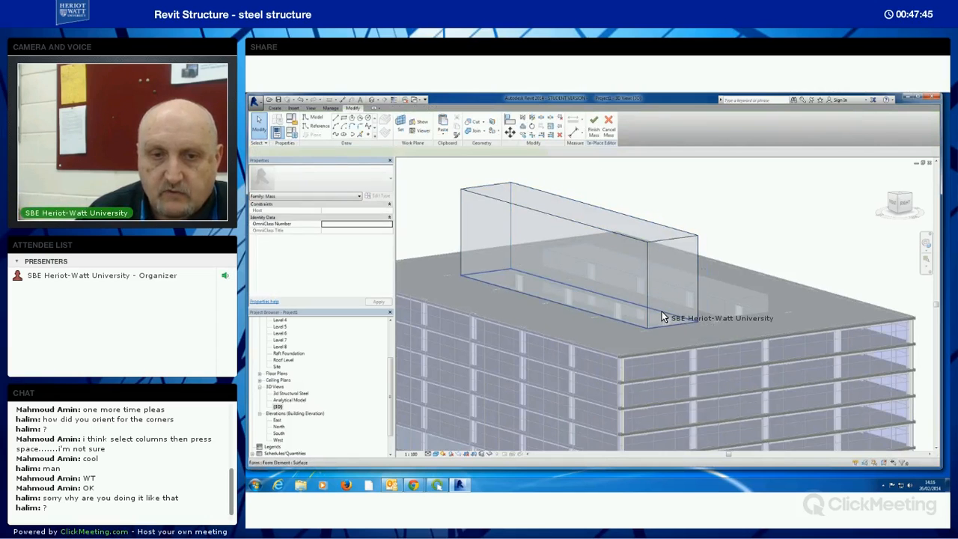
pyautogui.click(662, 316)
pyautogui.moveTo(675, 342); pyautogui.dragTo(697, 282, button='middle')
pyautogui.scroll(-2, 675, 346)
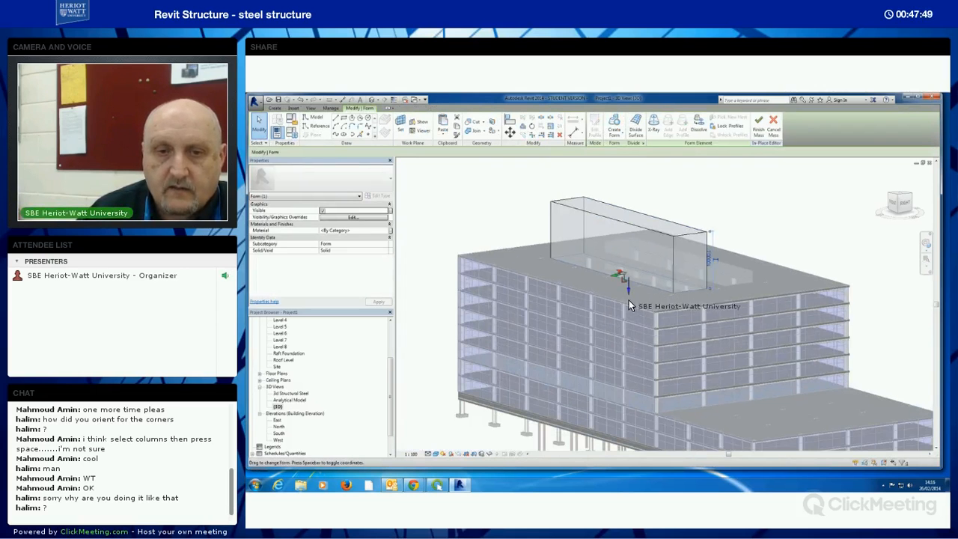
pyautogui.moveTo(622, 367)
pyautogui.mouseDown()
pyautogui.moveTo(621, 352)
pyautogui.moveTo(618, 434)
pyautogui.moveTo(633, 423)
pyautogui.mouseUp()
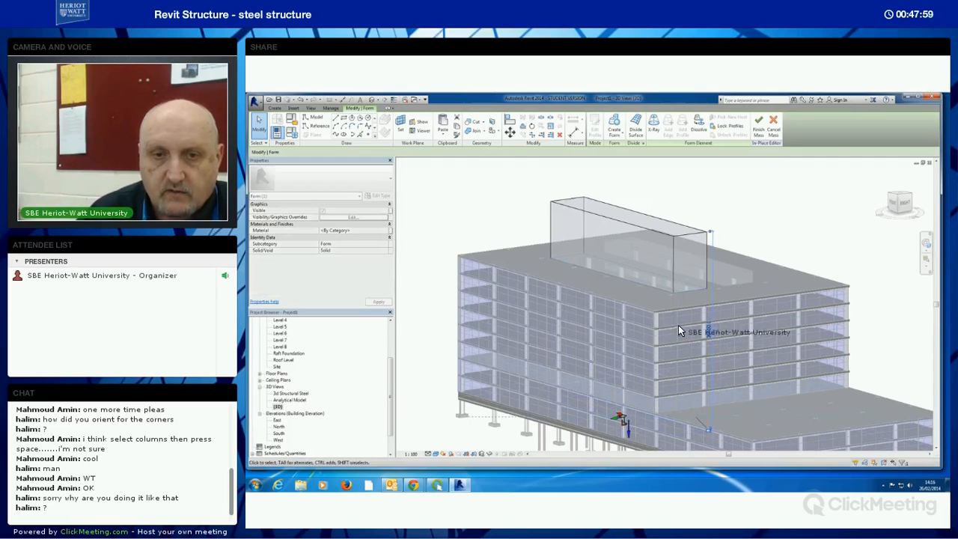
pyautogui.click(639, 224)
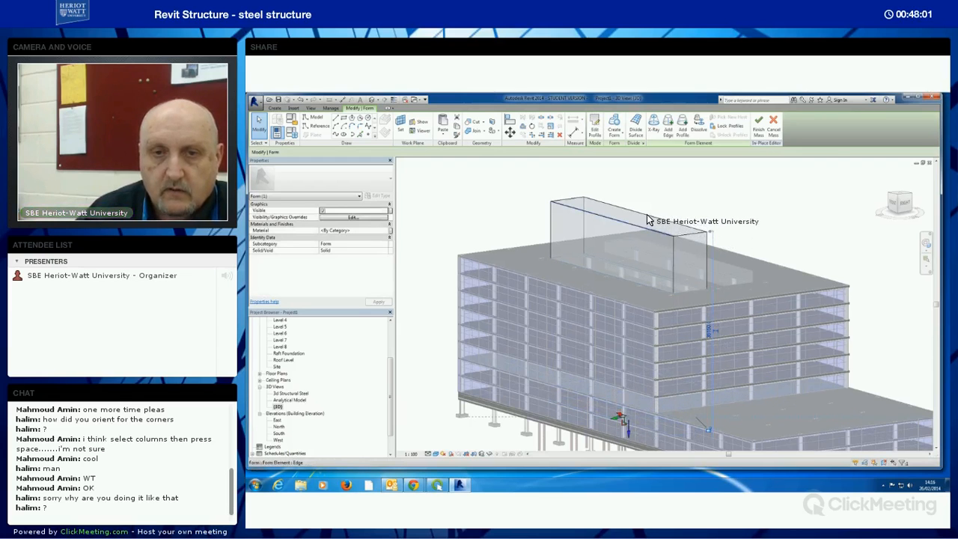
# - Lower the top face of the mass over the lower shaft opening to just above the roof and finish the mass
pyautogui.moveTo(629, 206); pyautogui.dragTo(652, 242)
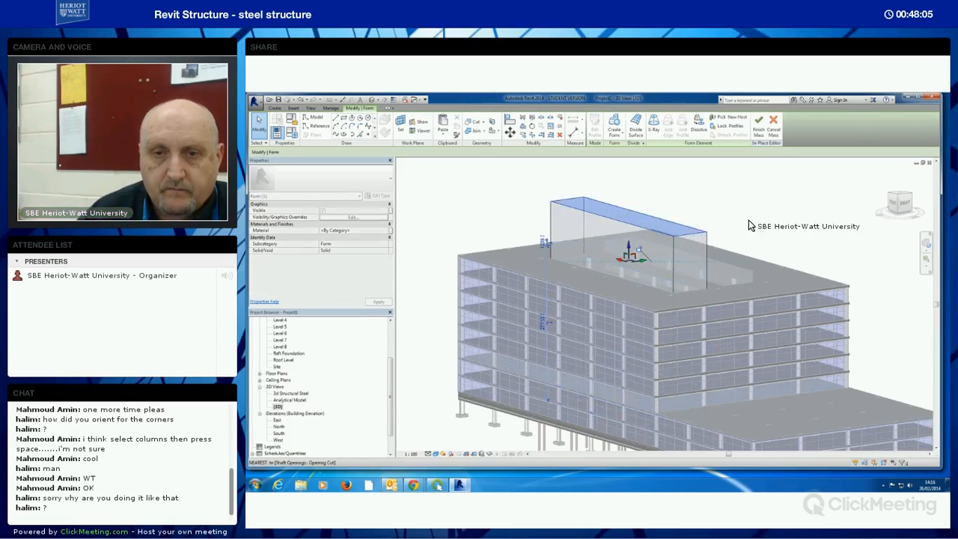
pyautogui.click(764, 218)
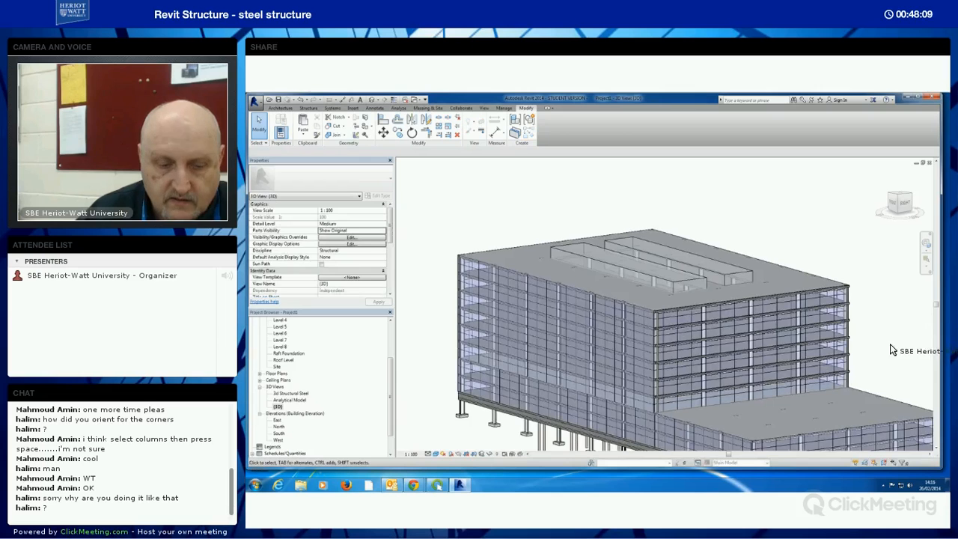
# - Create a 1500 x 3000mm curtain system by face on the top and side faces of the mass over the lower shaft opening
pyautogui.keyDown('shift'); pyautogui.moveTo(783, 322); pyautogui.dragTo(719, 337, button='middle'); pyautogui.keyUp('shift')
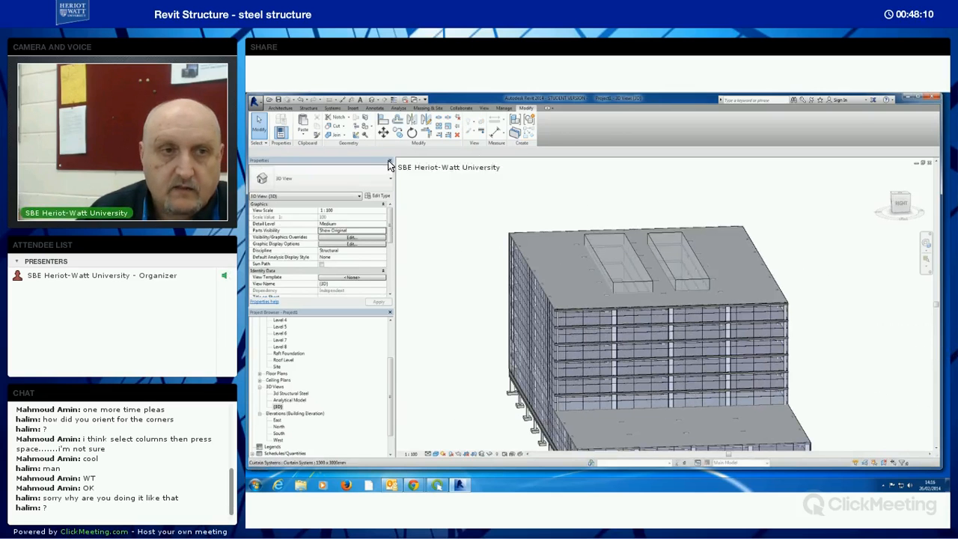
pyautogui.click(279, 109)
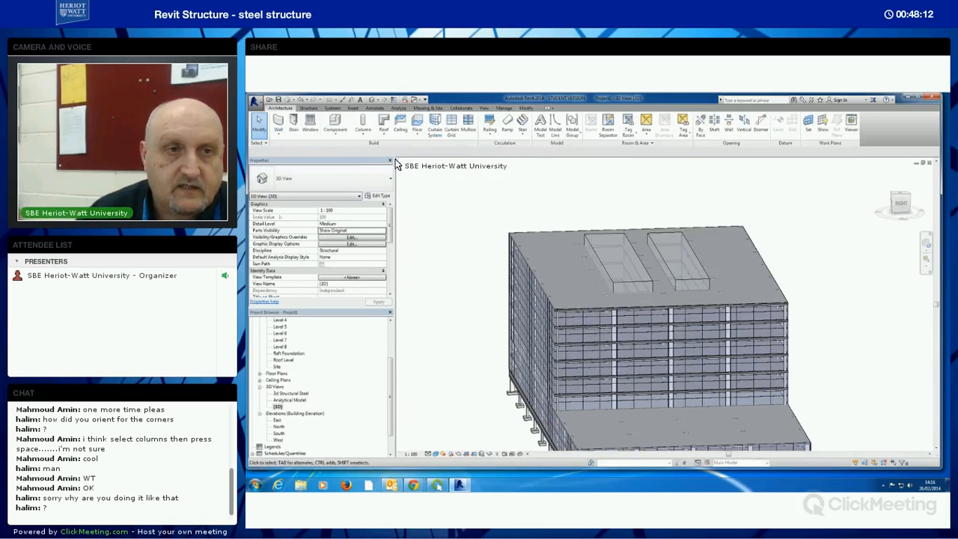
pyautogui.click(434, 126)
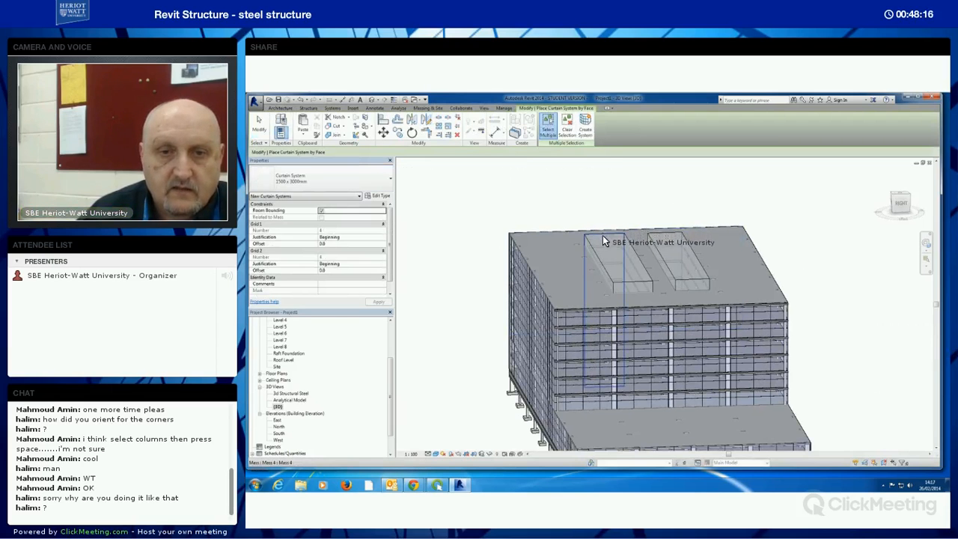
pyautogui.click(628, 281)
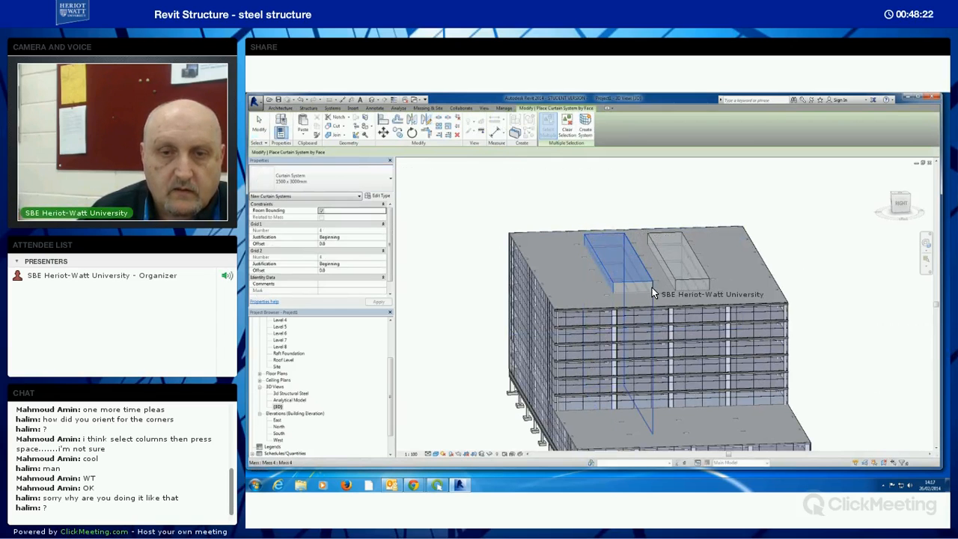
pyautogui.keyDown('shift'); pyautogui.moveTo(662, 311); pyautogui.dragTo(619, 271, button='middle'); pyautogui.keyUp('shift')
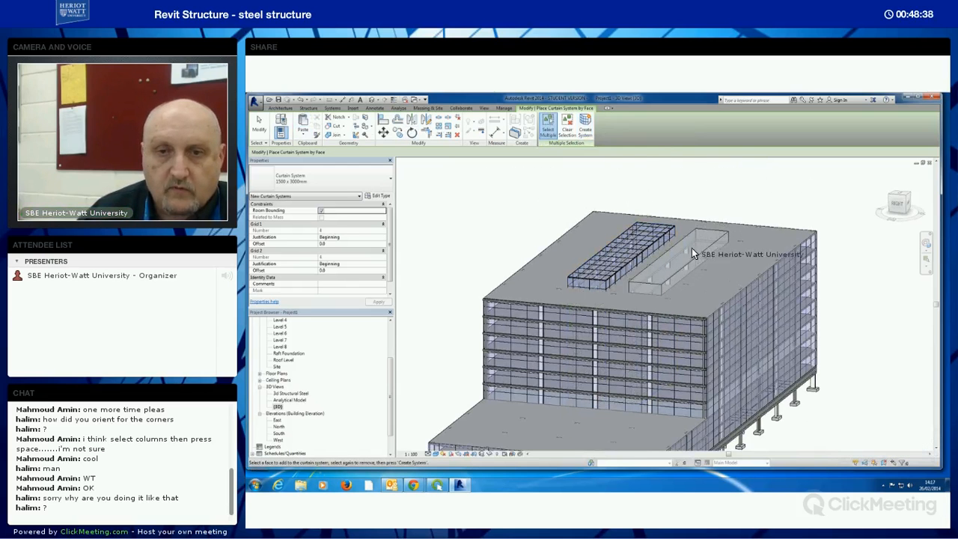
pyautogui.press('Escape')
pyautogui.press('Escape')
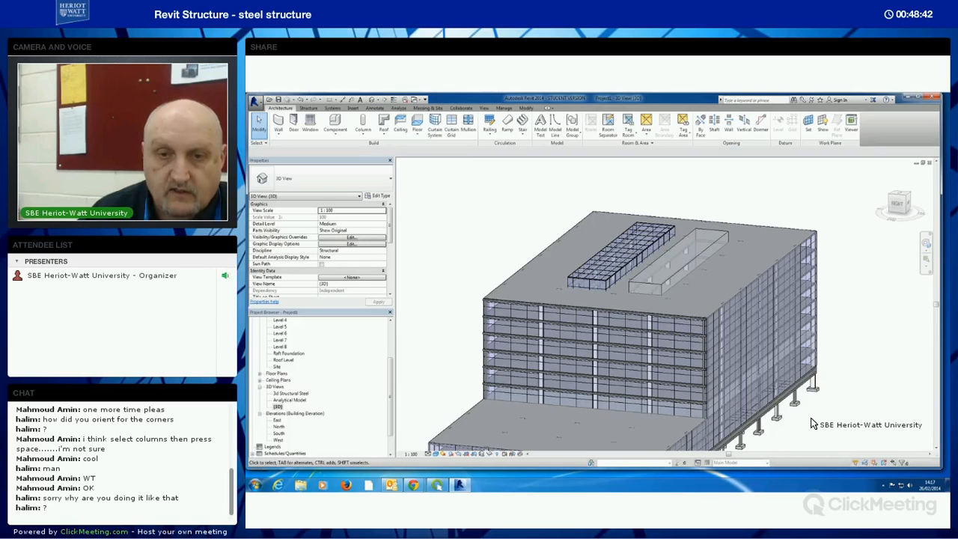
# - Set the mass display to Show Mass by View Settings to hide the masses in the 3D view
pyautogui.keyDown('shift'); pyautogui.moveTo(836, 412); pyautogui.dragTo(860, 375, button='middle'); pyautogui.keyUp('shift')
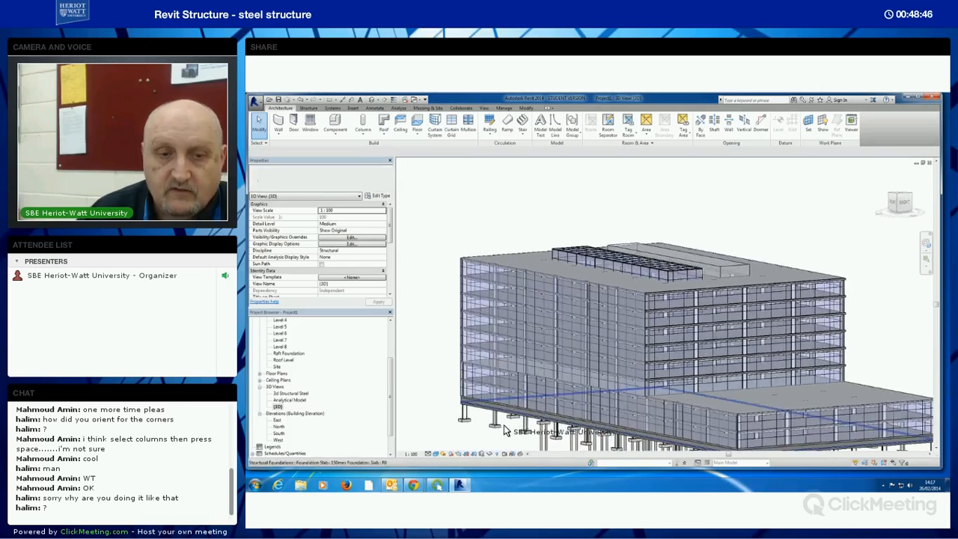
pyautogui.moveTo(500, 355); pyautogui.dragTo(523, 343, button='middle')
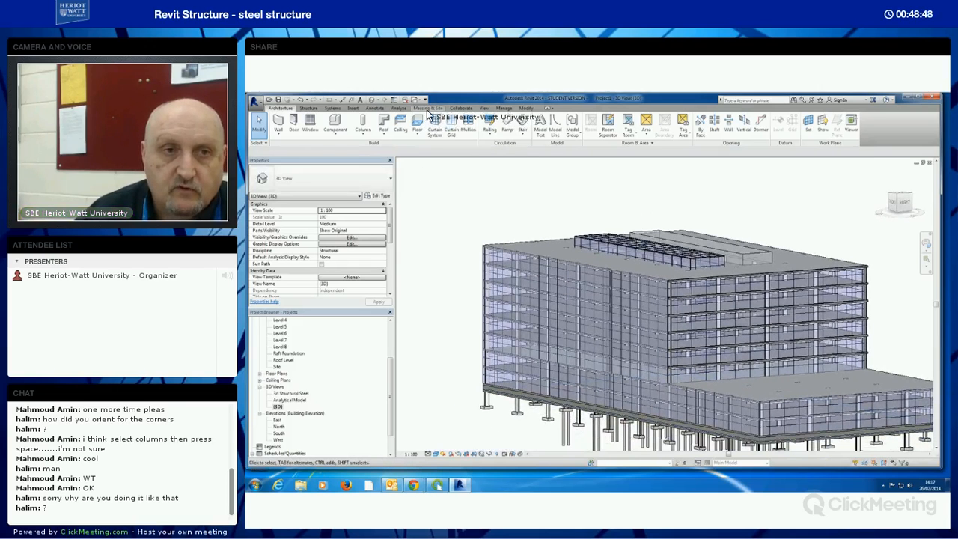
pyautogui.click(427, 109)
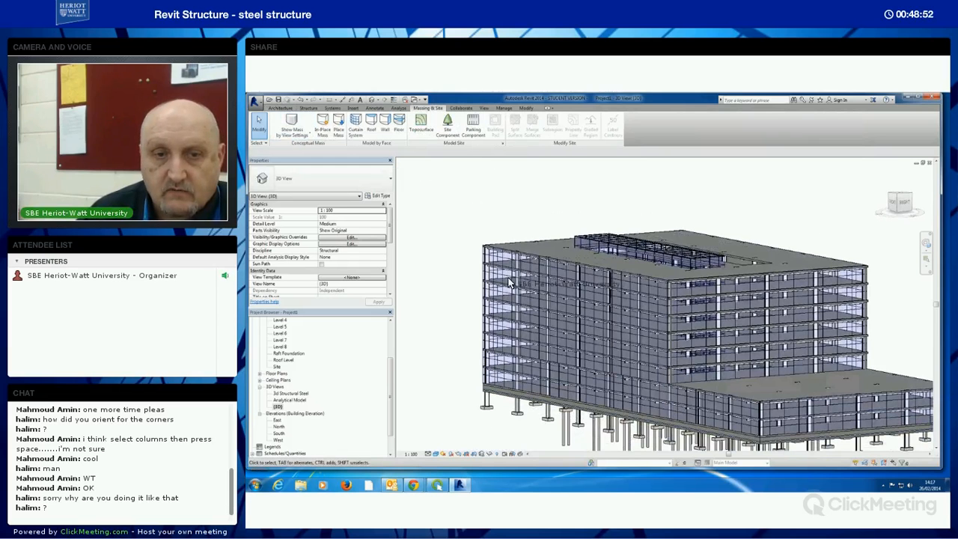
# - Examine the glazed shaft, the open shaft and the building facades from several angles in the 3D view
pyautogui.keyDown('shift'); pyautogui.moveTo(573, 420); pyautogui.dragTo(673, 432, button='middle'); pyautogui.keyUp('shift')
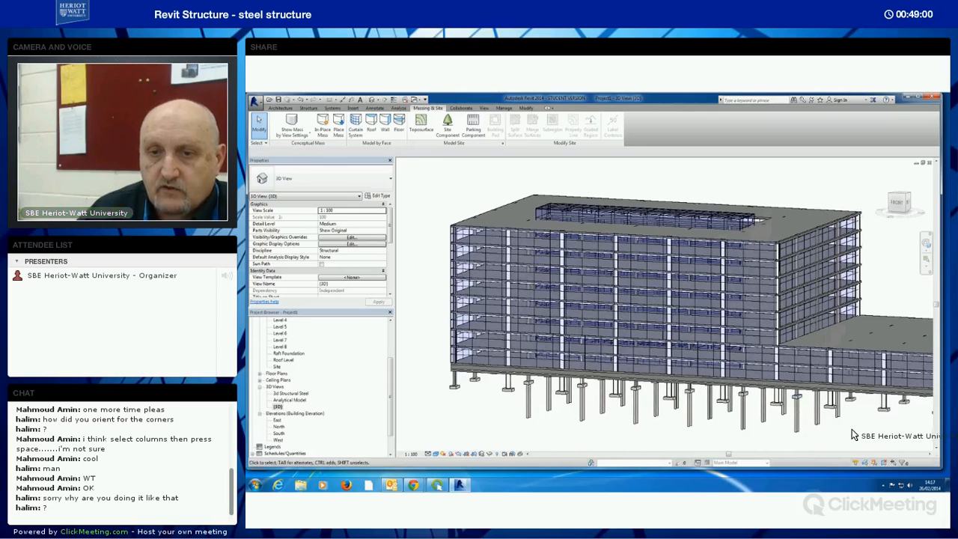
pyautogui.keyDown('shift'); pyautogui.moveTo(823, 359); pyautogui.dragTo(613, 262, button='middle'); pyautogui.keyUp('shift')
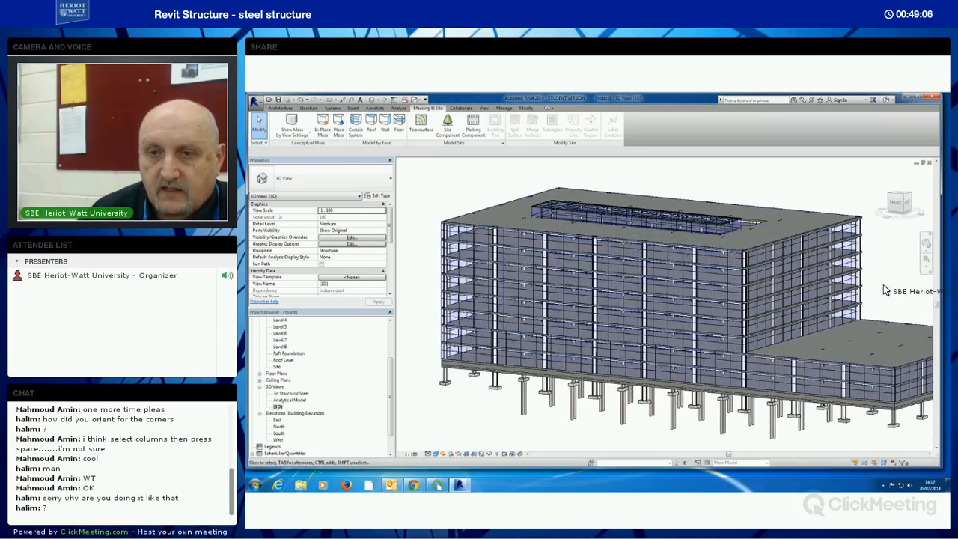
pyautogui.keyDown('shift'); pyautogui.moveTo(785, 339); pyautogui.dragTo(695, 244, button='middle'); pyautogui.keyUp('shift')
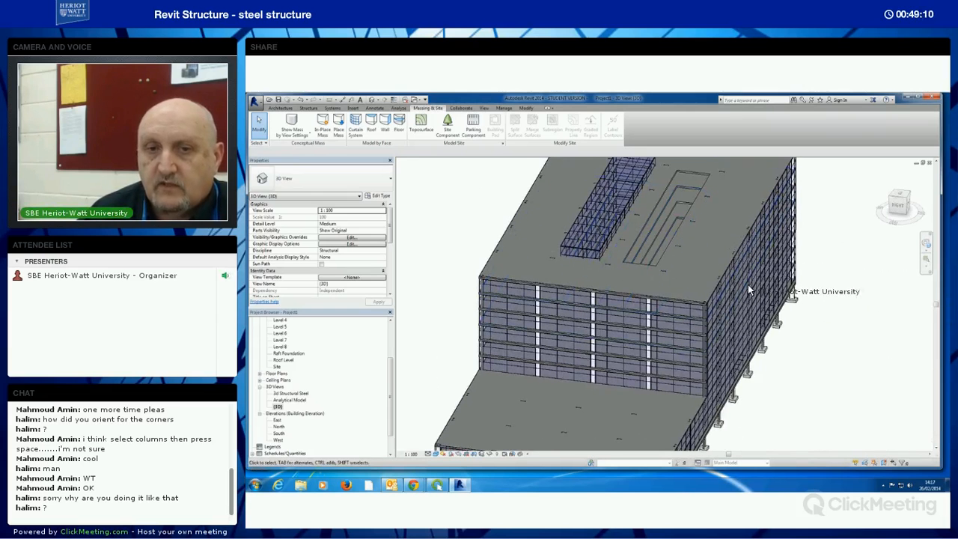
pyautogui.keyDown('shift'); pyautogui.moveTo(788, 377); pyautogui.dragTo(833, 384, button='middle'); pyautogui.keyUp('shift')
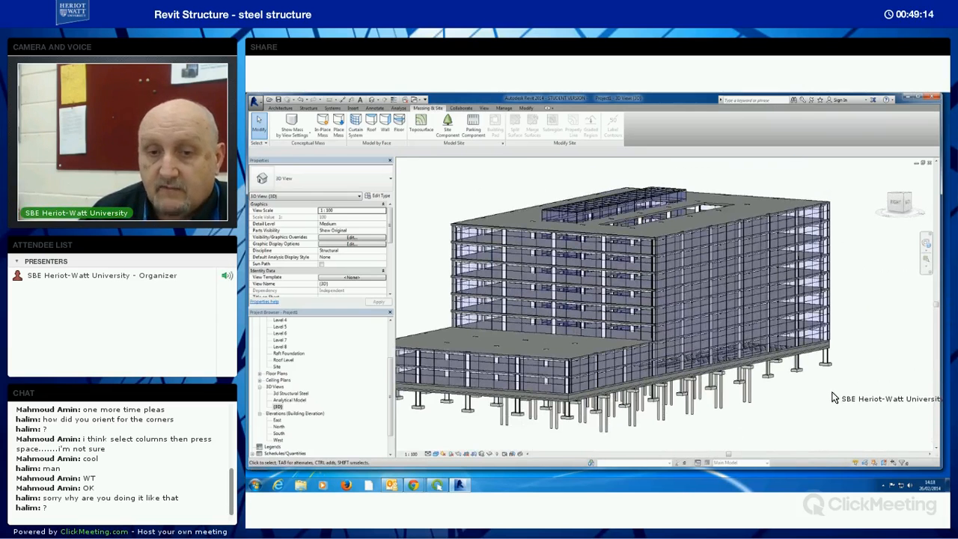
pyautogui.keyDown('shift'); pyautogui.moveTo(802, 419); pyautogui.dragTo(667, 421, button='middle'); pyautogui.keyUp('shift')
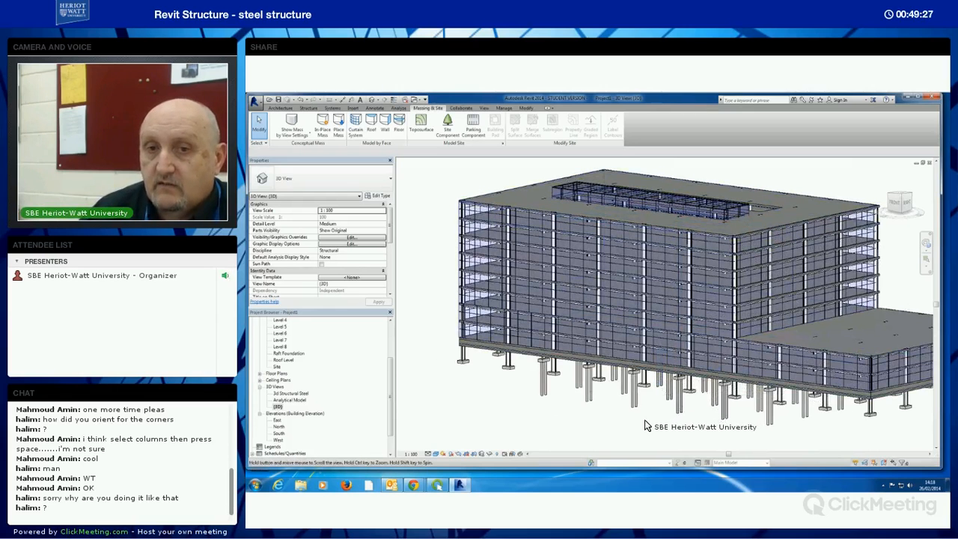
pyautogui.moveTo(895, 281); pyautogui.dragTo(883, 283, button='middle')
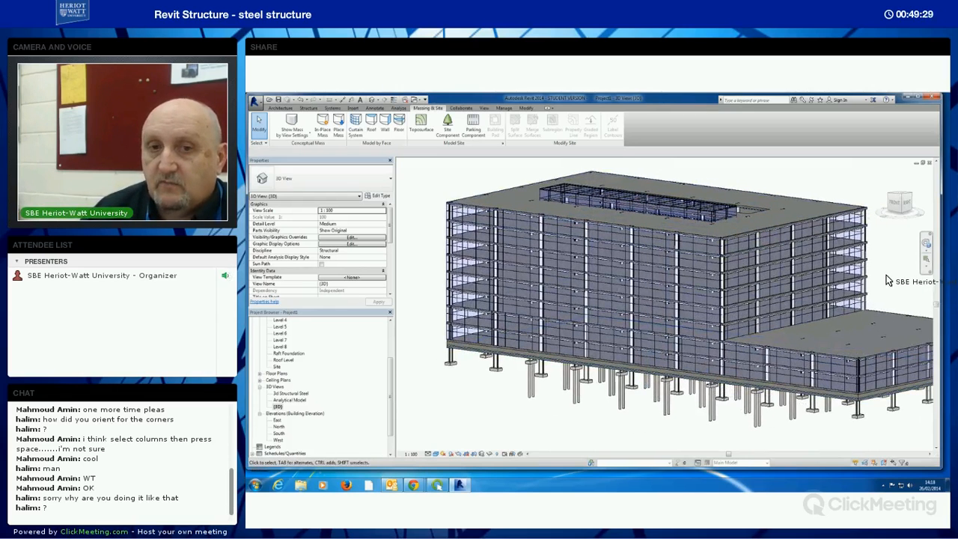